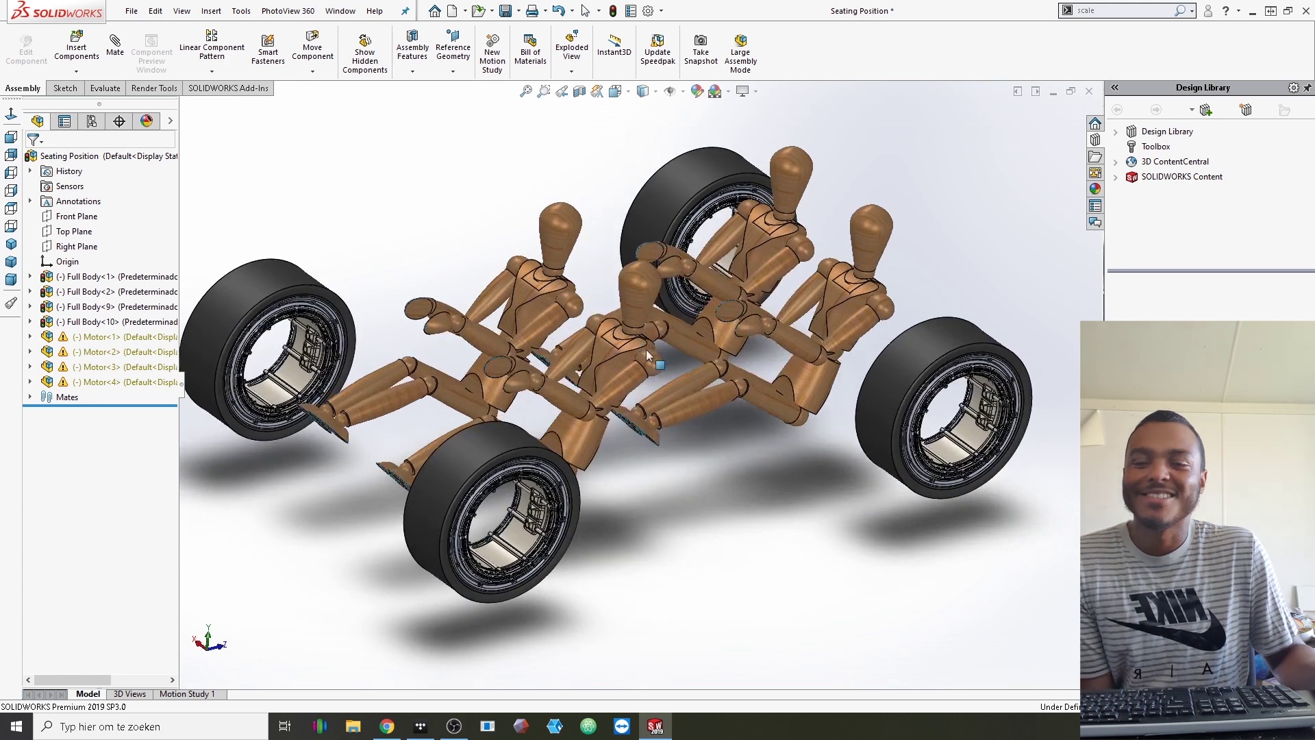
Examine how the Top Plane and Right Plane lie relative to the four wheels and seated mannequins
{"action": "scroll", "coordinate": [678, 548], "scroll_direction": "up", "scroll_amount": 3}
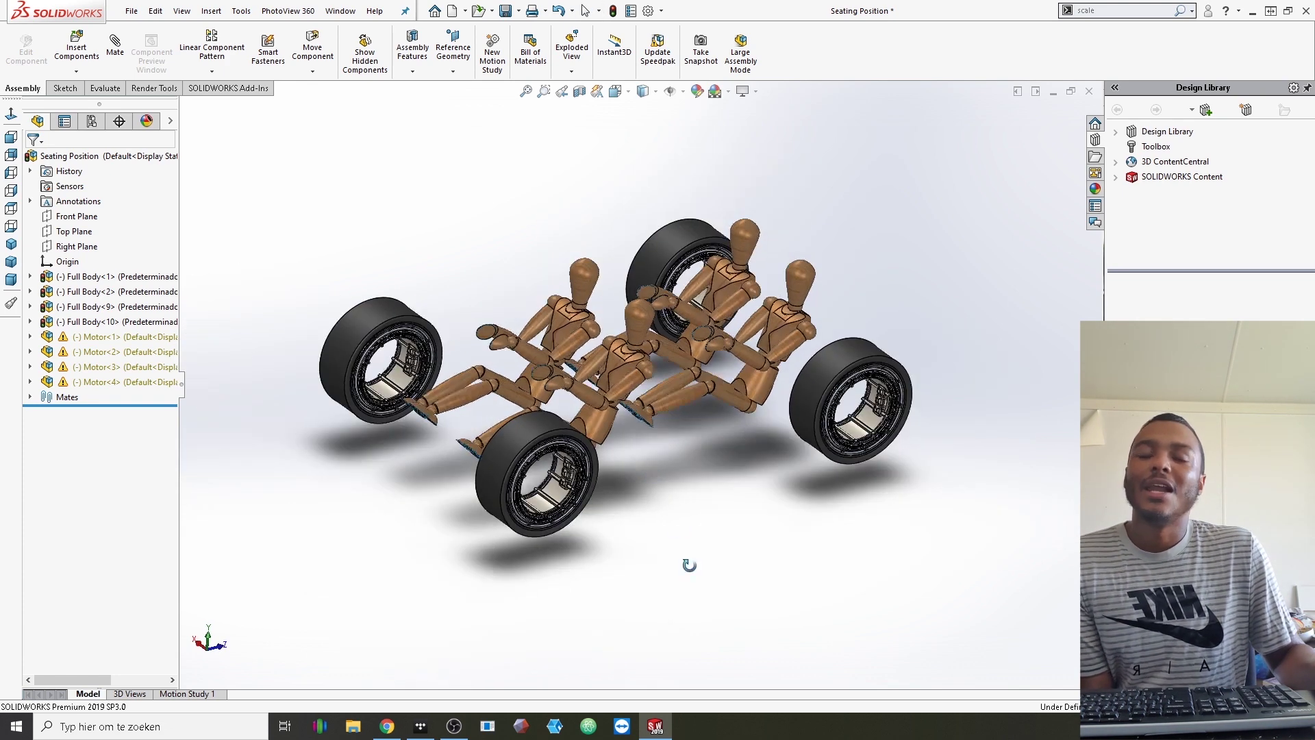
{"action": "middle_click_drag", "start_coordinate": [683, 563], "coordinate": [587, 402]}
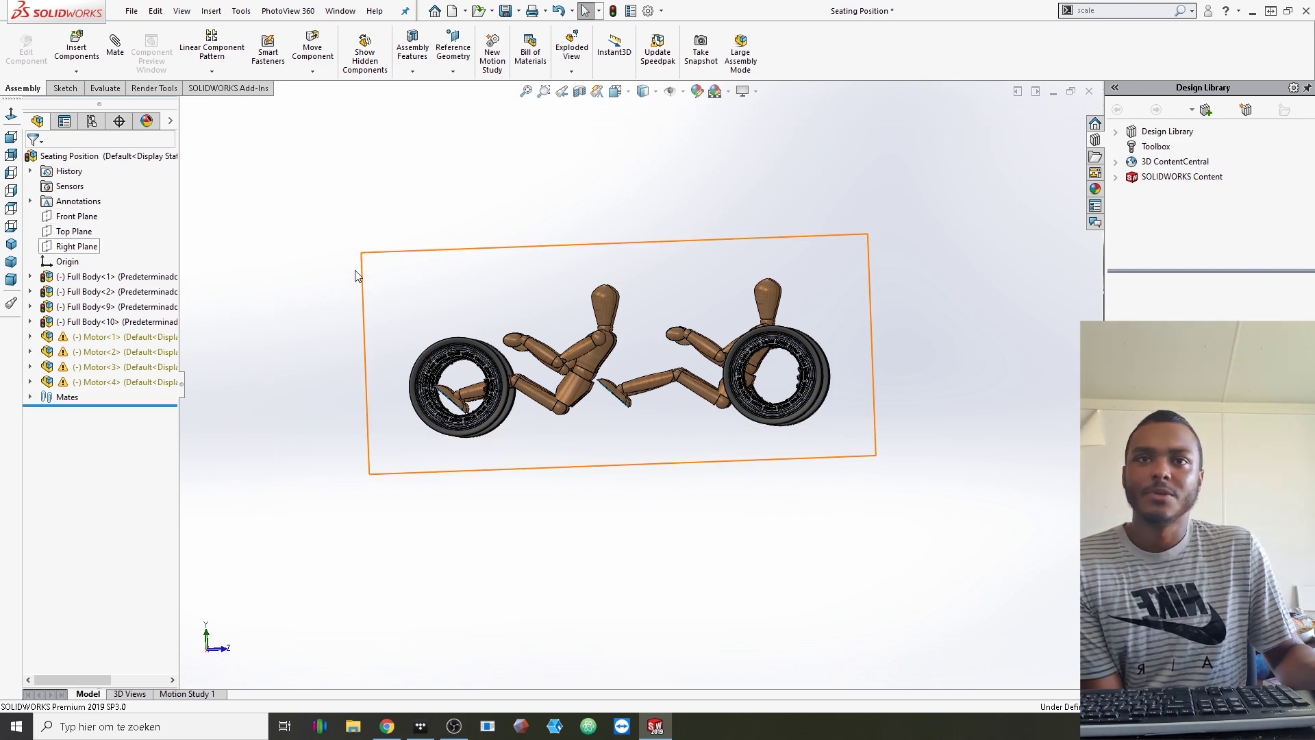
{"action": "middle_click_drag", "start_coordinate": [355, 267], "coordinate": [421, 465]}
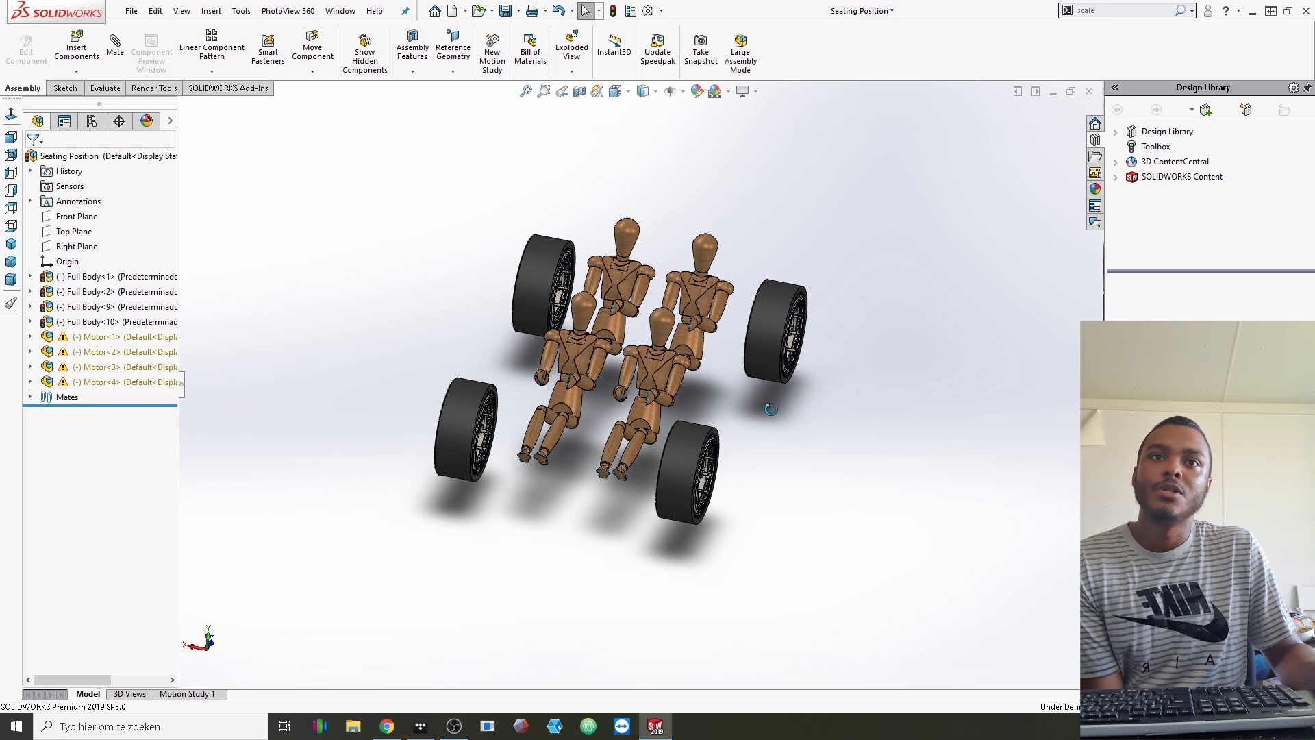
{"action": "middle_click_drag", "start_coordinate": [771, 409], "coordinate": [700, 226]}
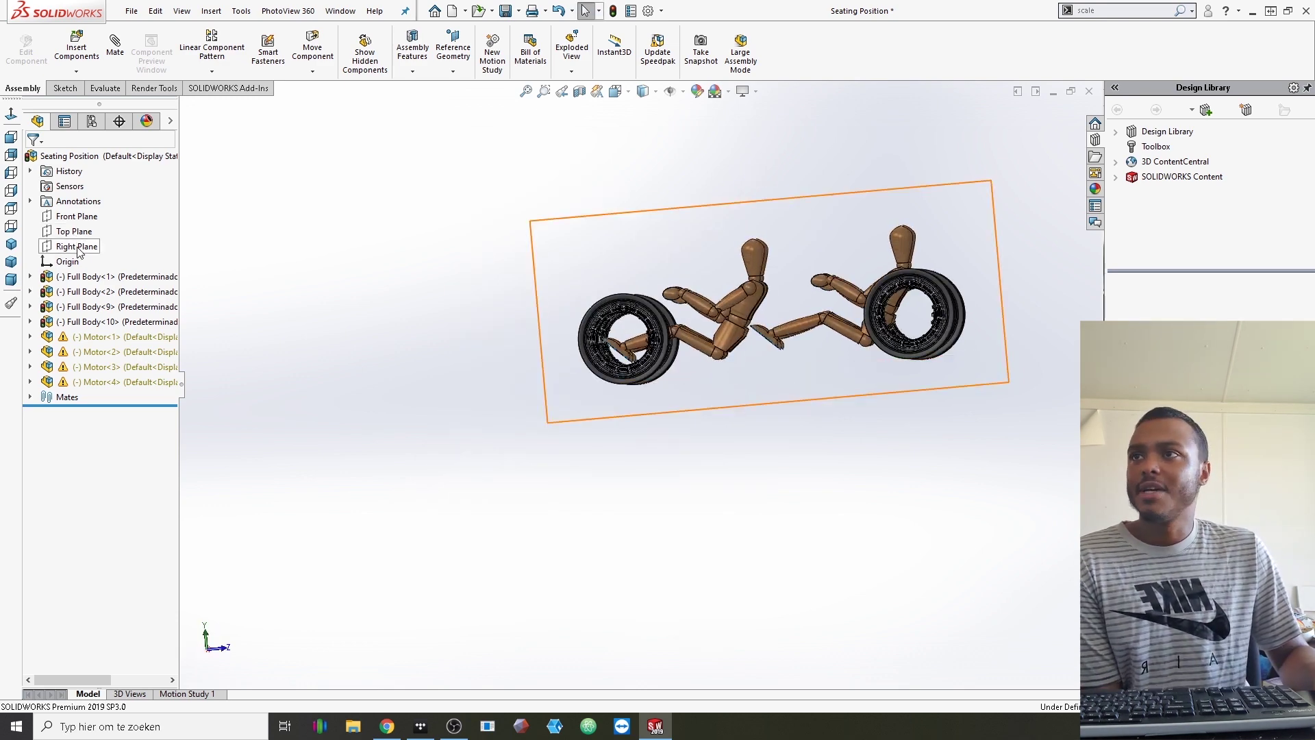
{"action": "left_click", "coordinate": [78, 249]}
{"action": "right_click", "coordinate": [104, 233]}
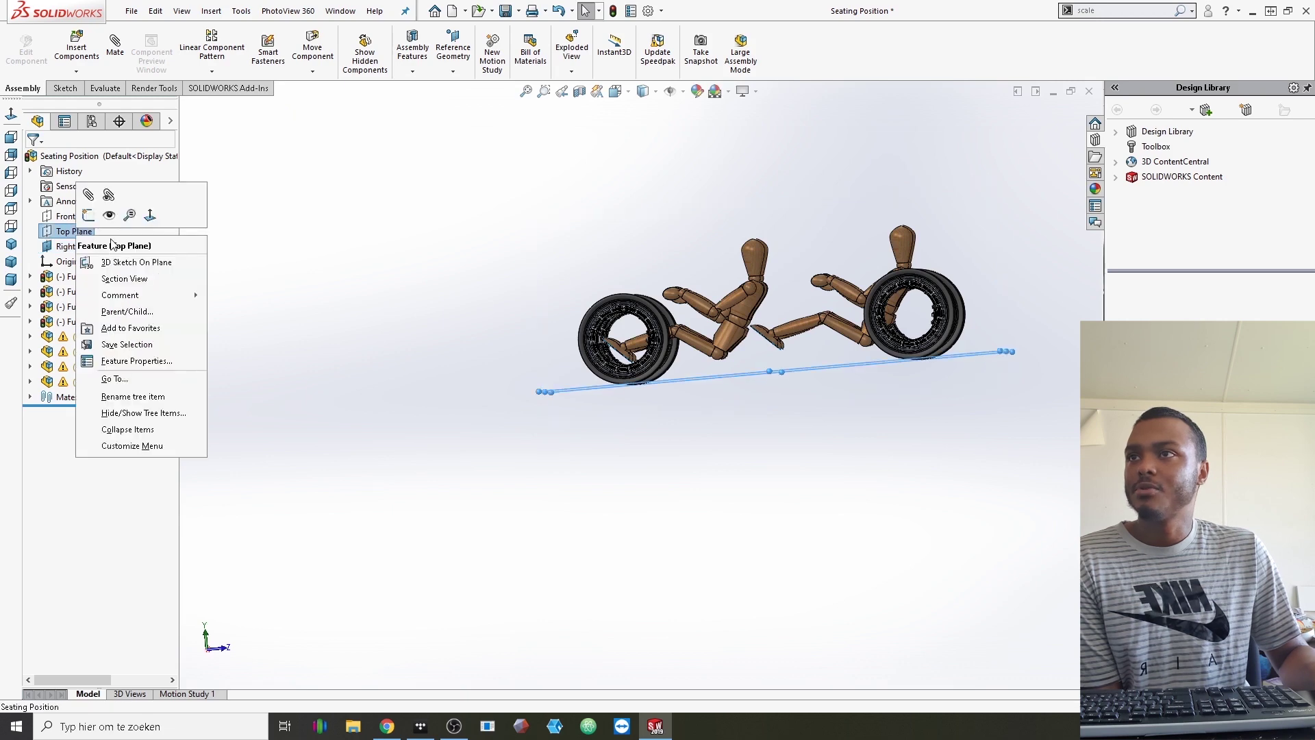
{"action": "left_click", "coordinate": [109, 216]}
{"action": "middle_click_drag", "start_coordinate": [515, 226], "coordinate": [528, 346]}
{"action": "left_click", "coordinate": [80, 246], "text": "ctrl"}
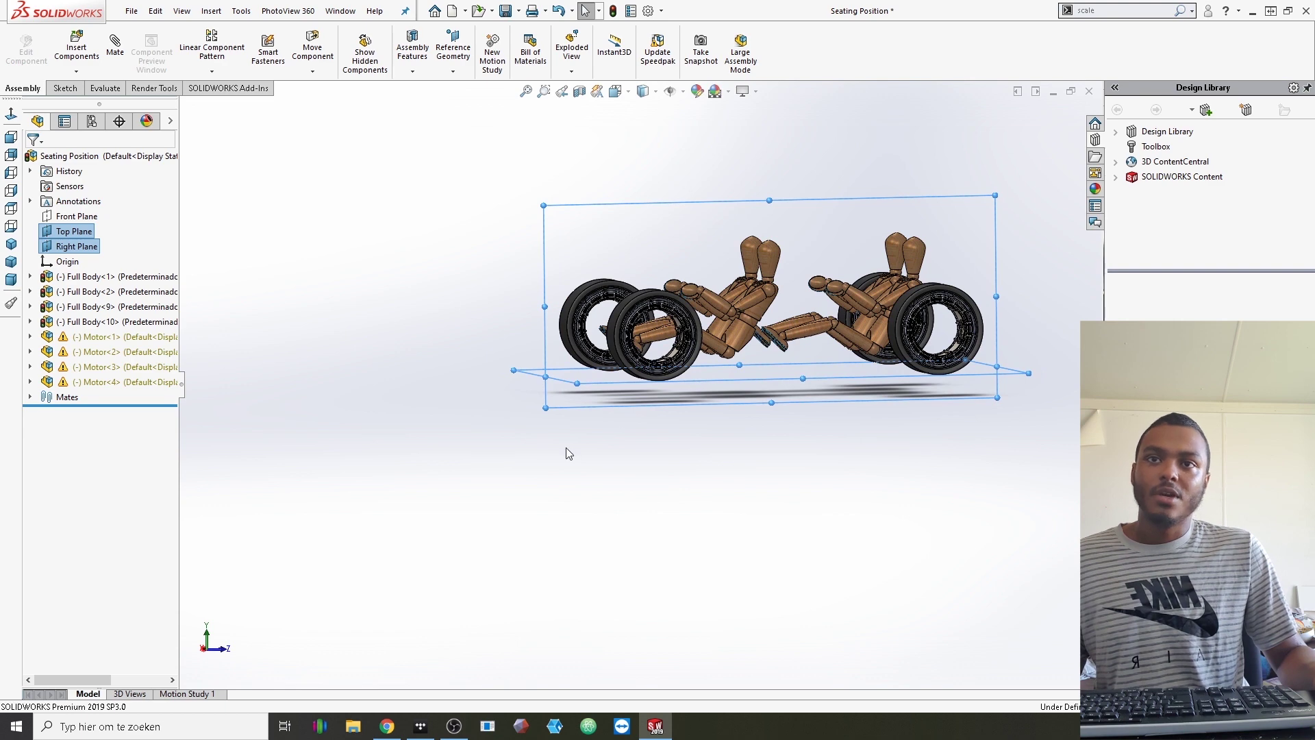
{"action": "middle_click_drag", "start_coordinate": [607, 229], "coordinate": [746, 214]}
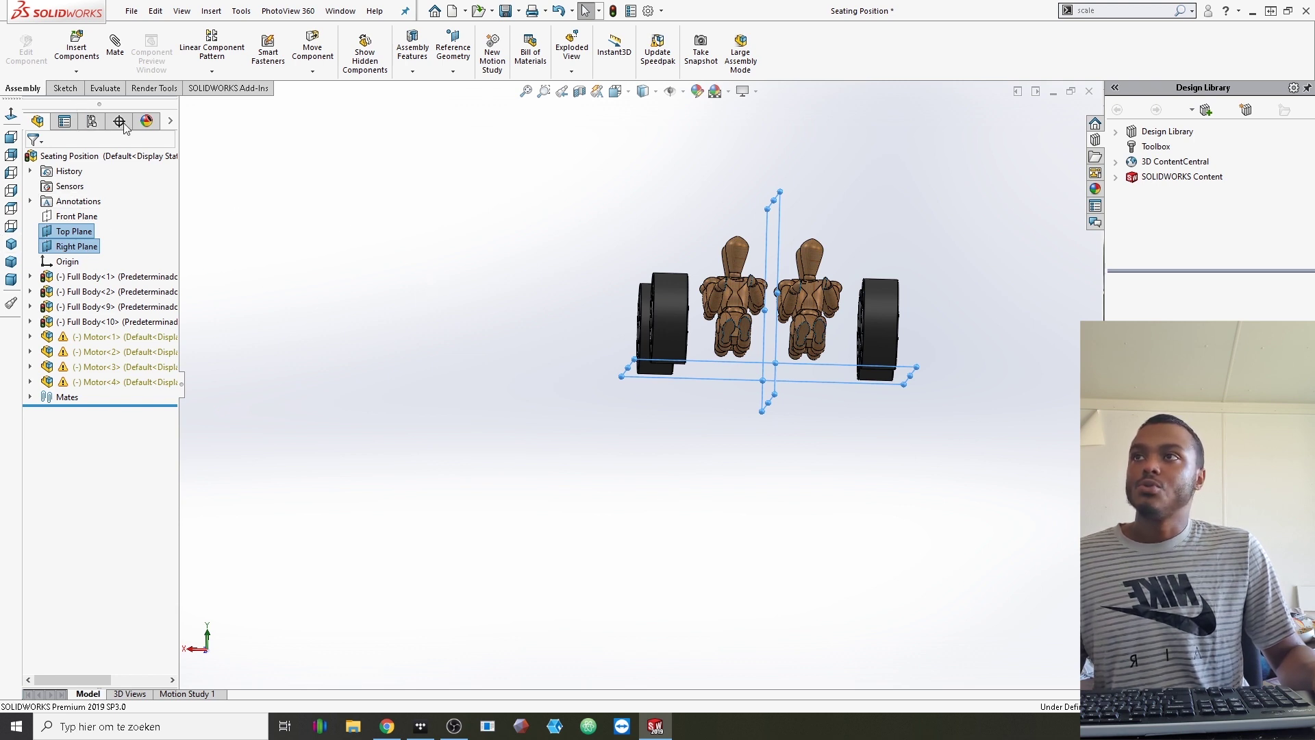
{"action": "key", "text": "Escape"}
Insert a new part into the assembly, placing its first sketch on the Right Plane
{"action": "left_click", "coordinate": [77, 72]}
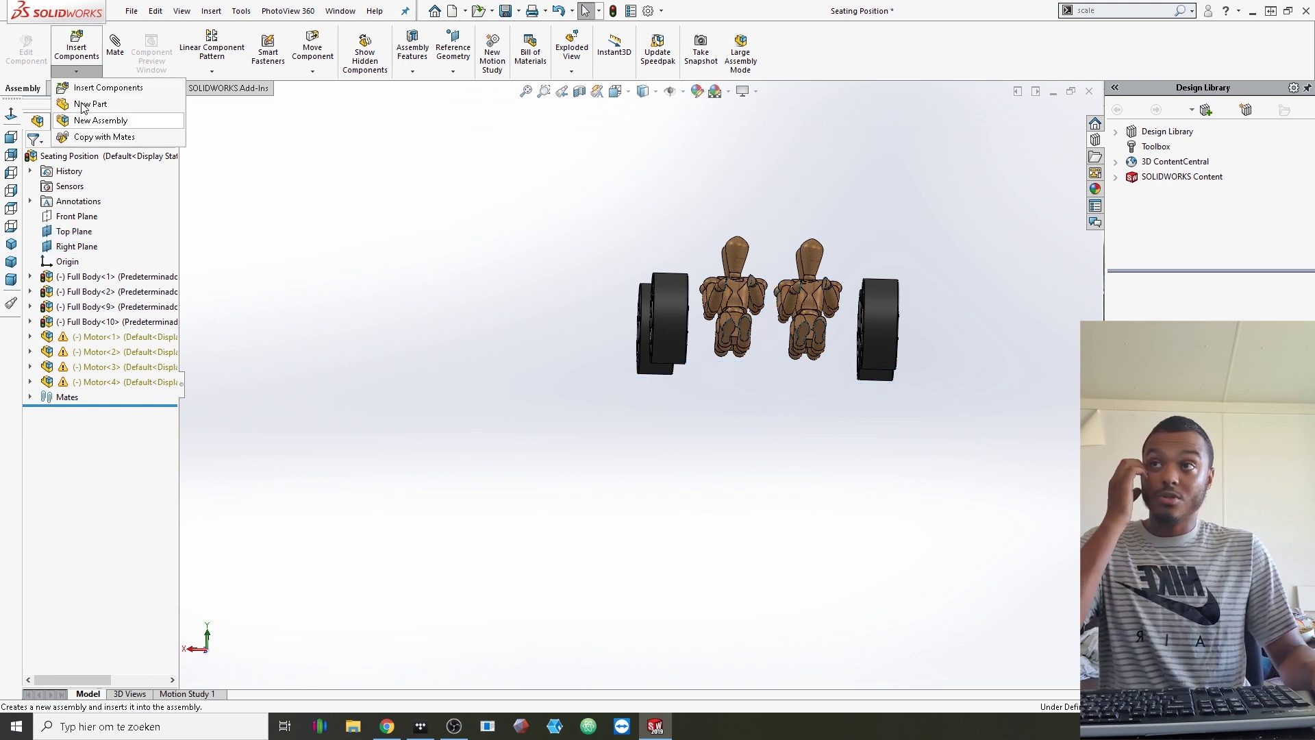
{"action": "left_click", "coordinate": [82, 106]}
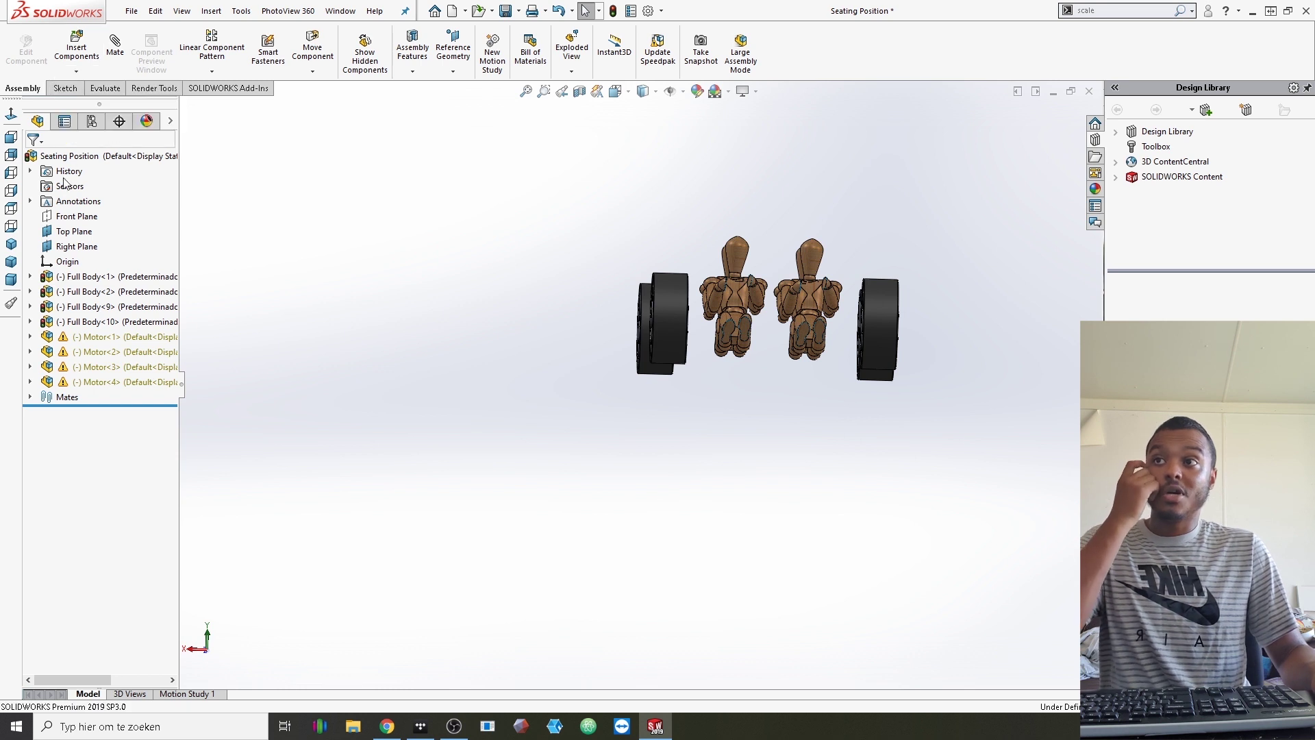
{"action": "left_click", "coordinate": [77, 248]}
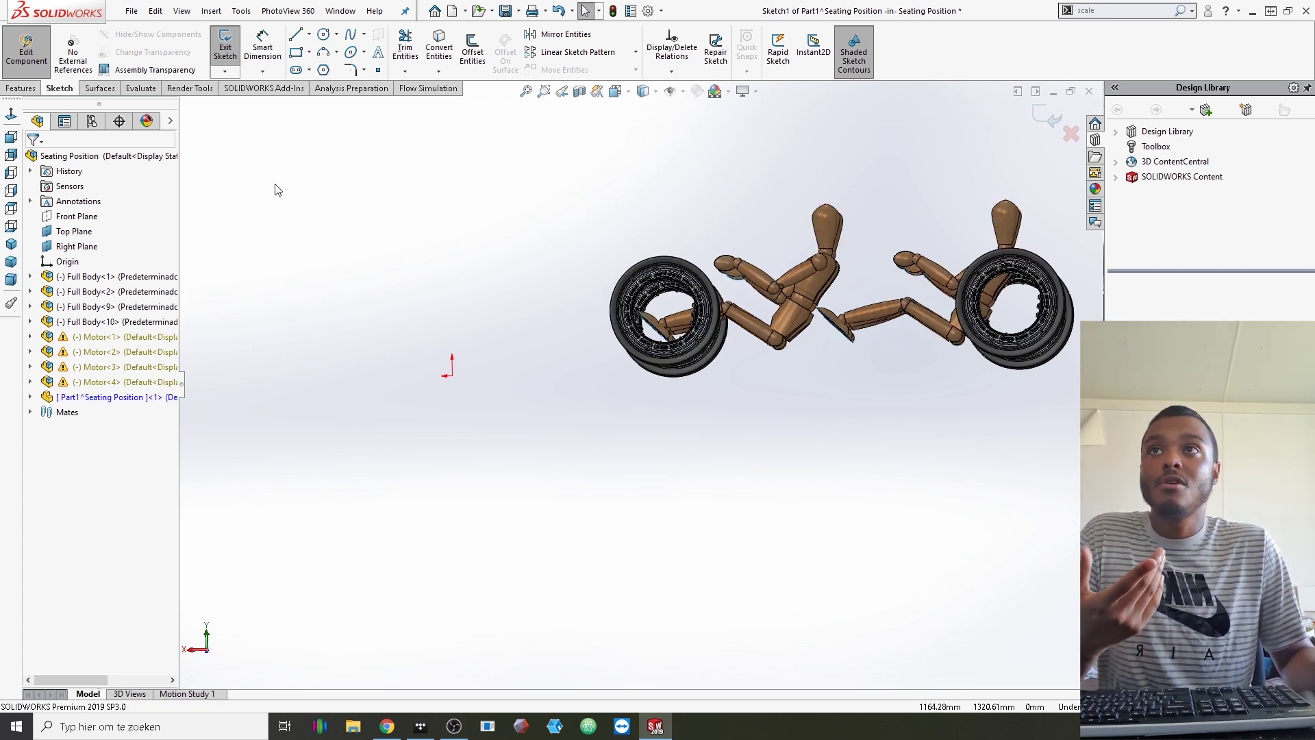
Draw a two-point spline in side view from ahead of the front wheel to just above the front mannequin's head
{"action": "left_click", "coordinate": [352, 35]}
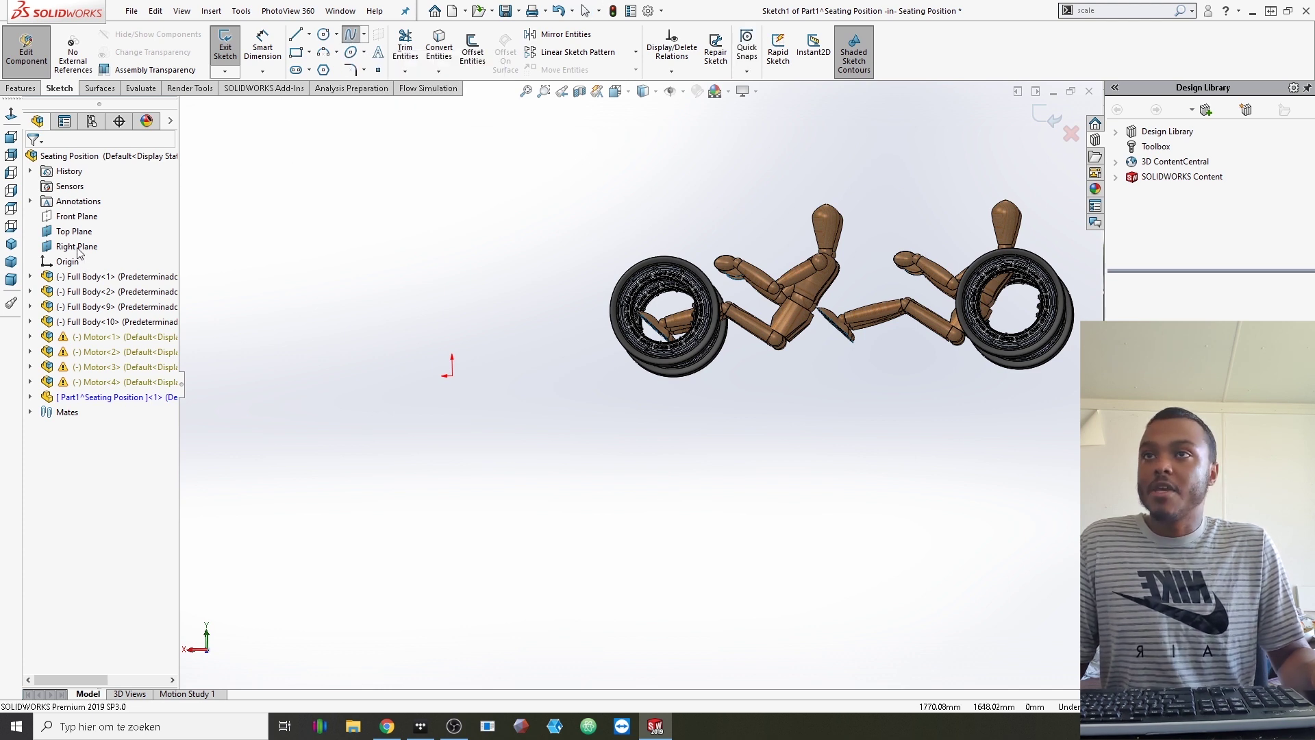
{"action": "left_click", "coordinate": [12, 137]}
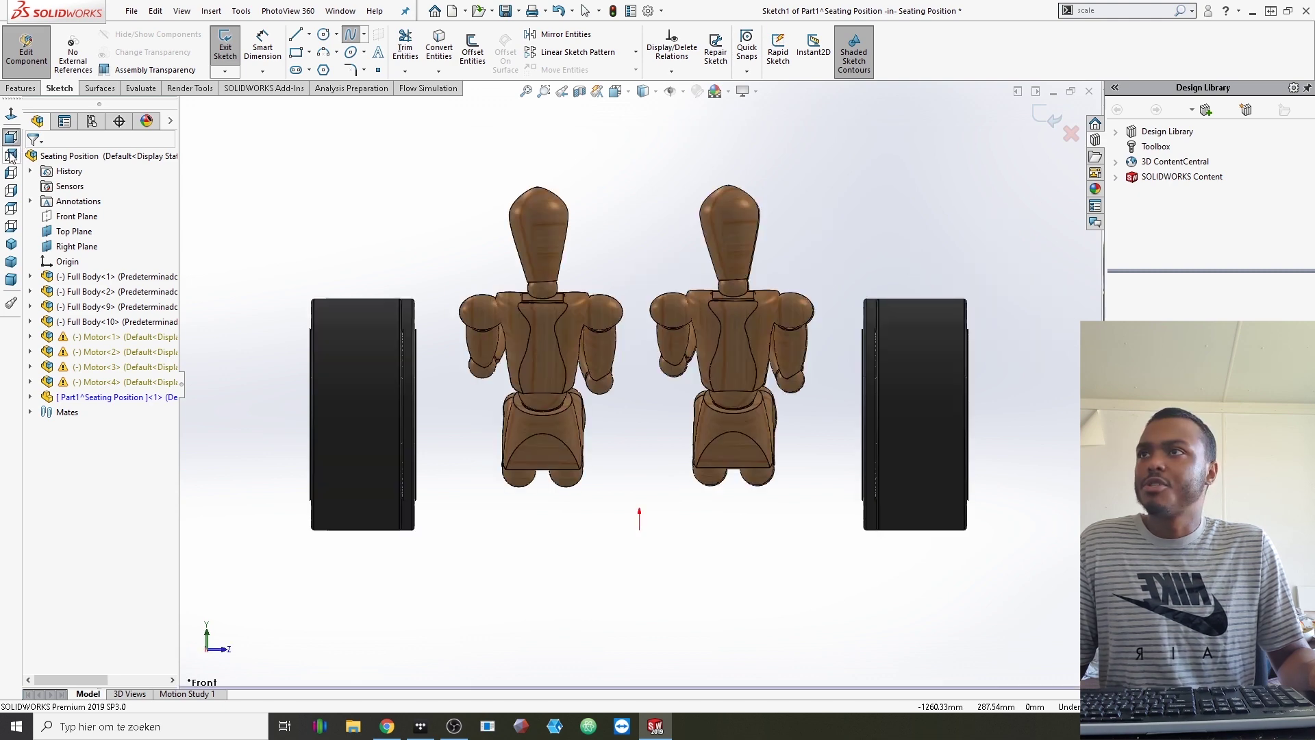
{"action": "key", "text": "ctrl+4"}
{"action": "left_click", "coordinate": [12, 115]}
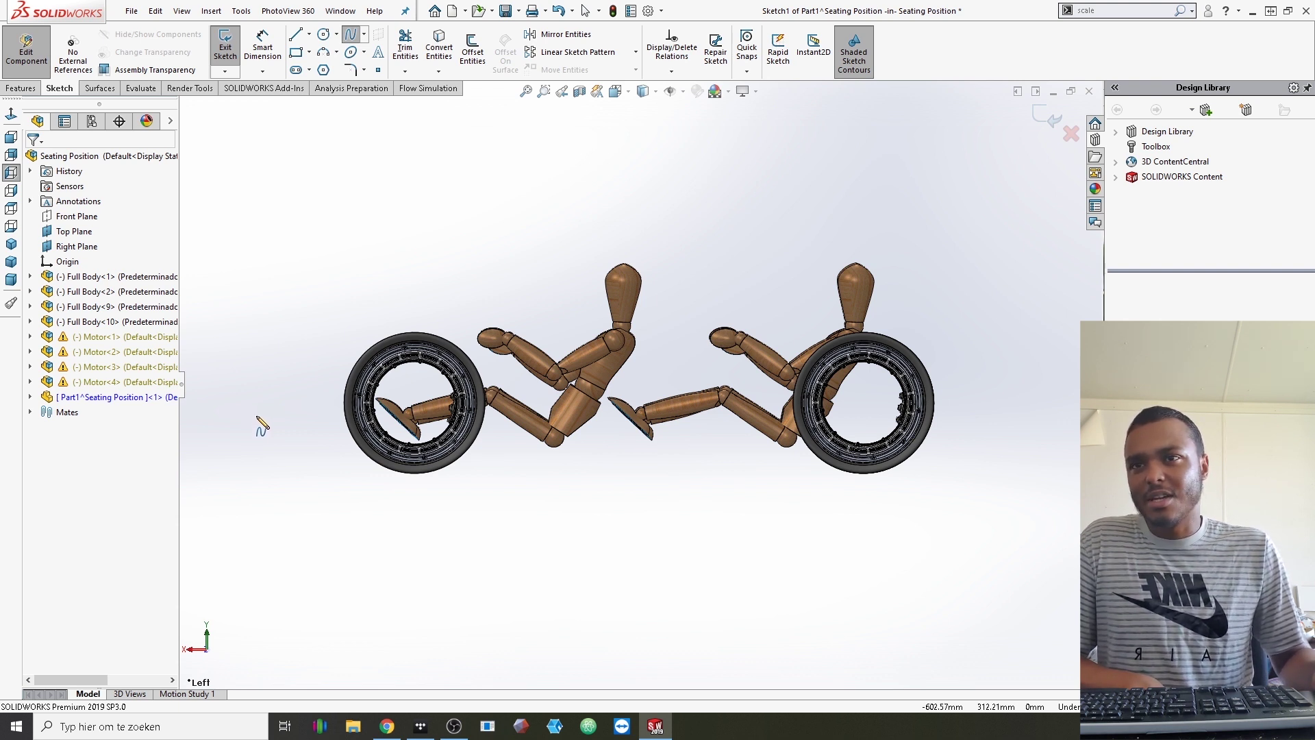
{"action": "left_click", "coordinate": [258, 408]}
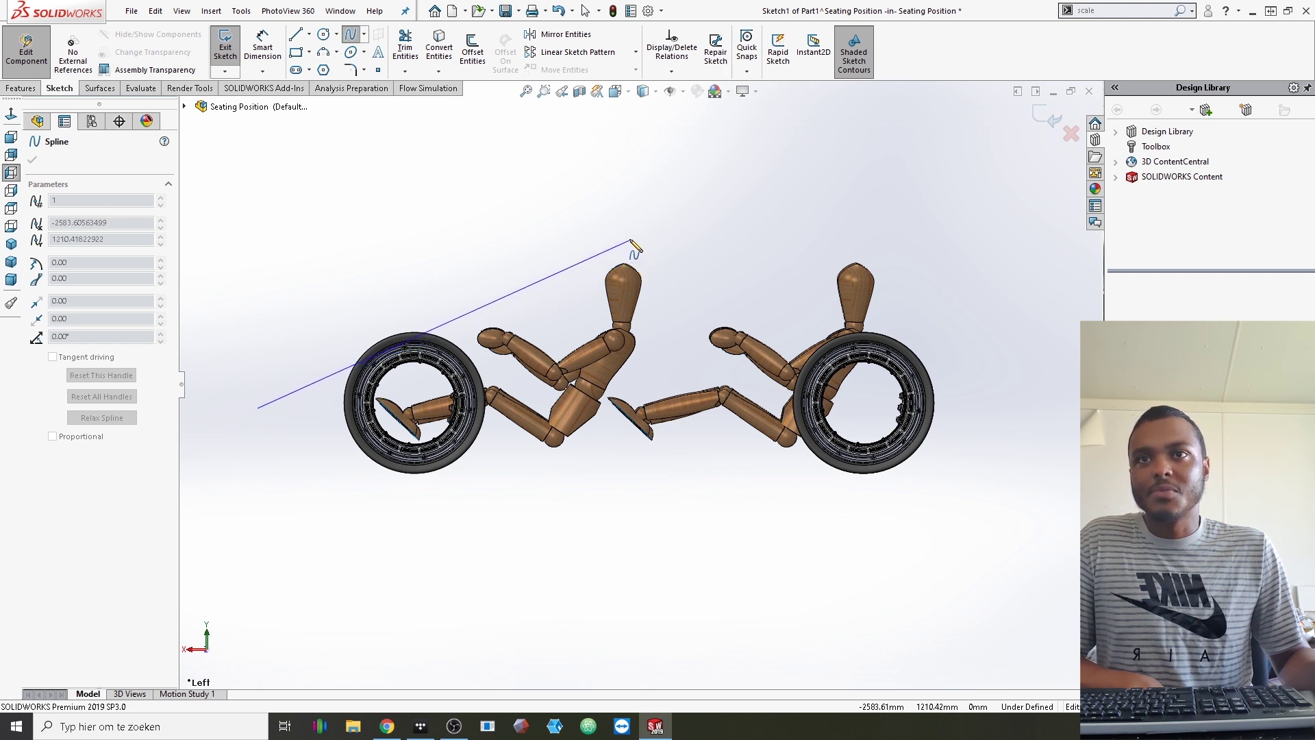
{"action": "double_click", "coordinate": [631, 240]}
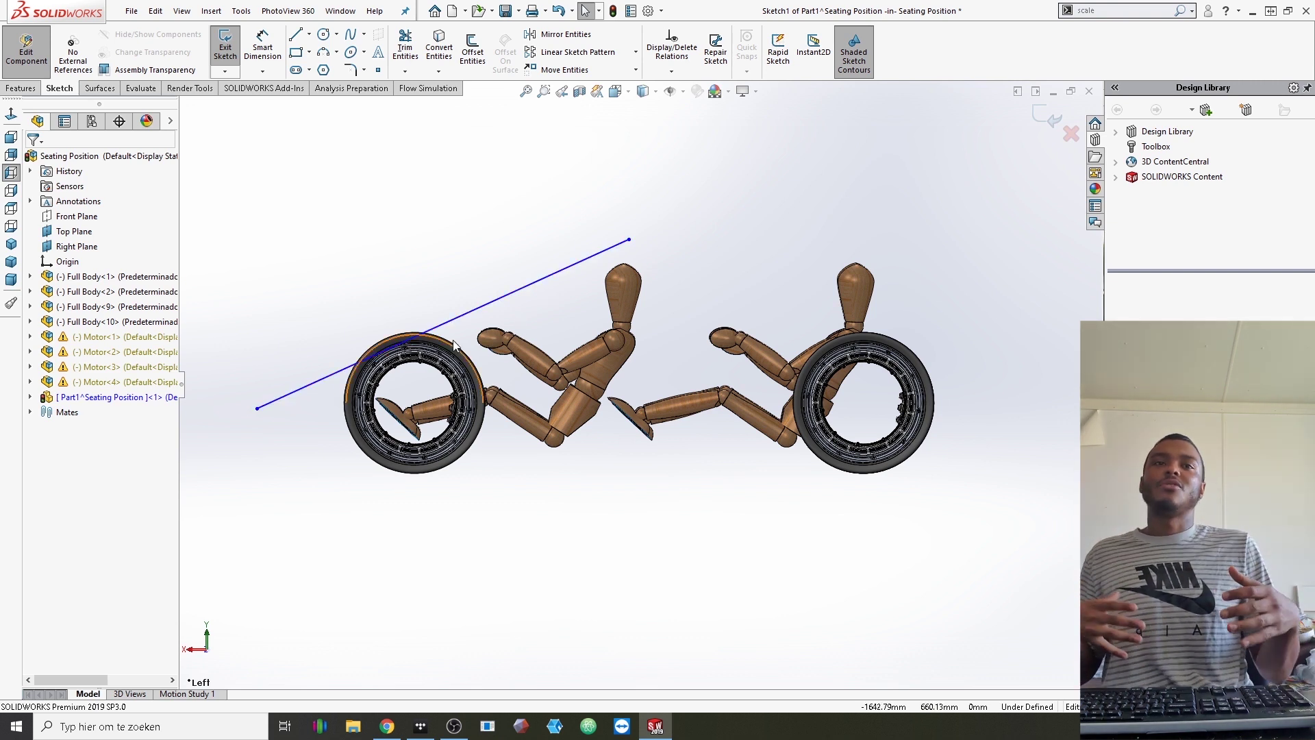
Shift the roofline spline slightly forward and bow it upward with its upper-end tangent handle
{"action": "left_click", "coordinate": [485, 303]}
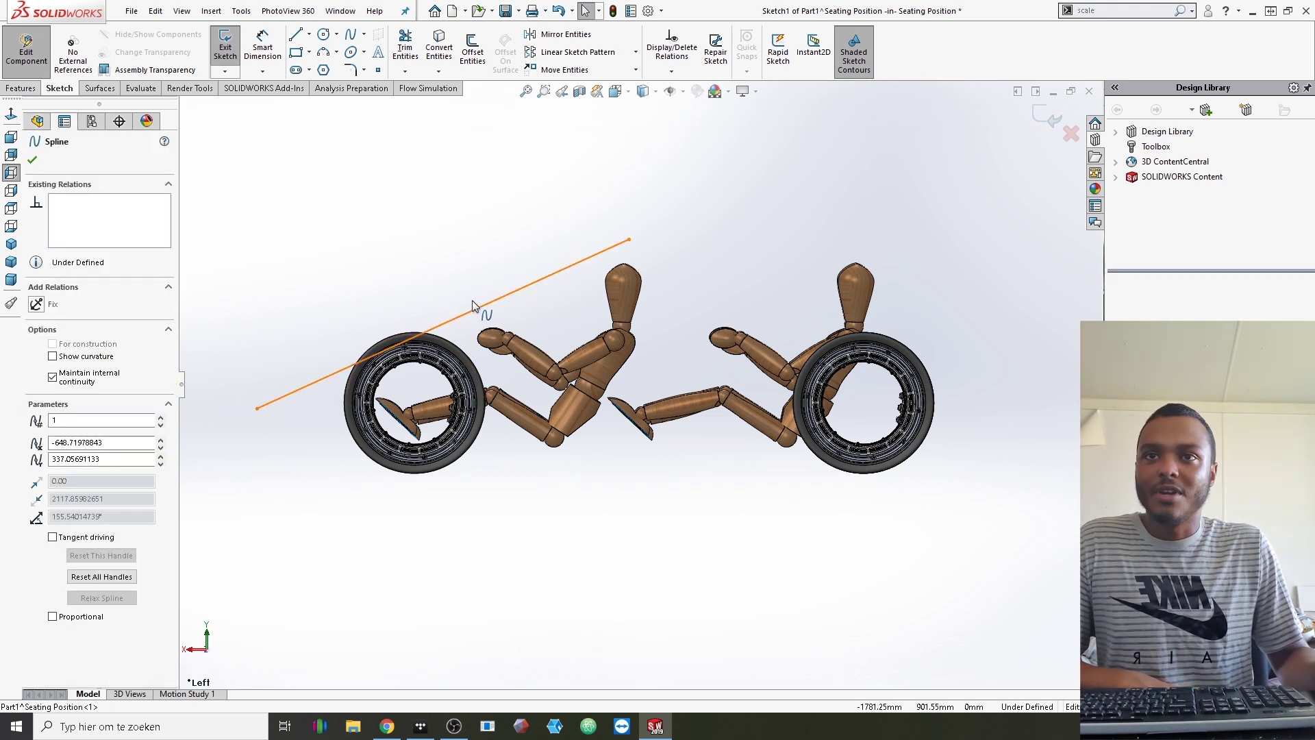
{"action": "left_click_drag", "start_coordinate": [471, 300], "coordinate": [461, 302]}
{"action": "key", "text": "Escape"}
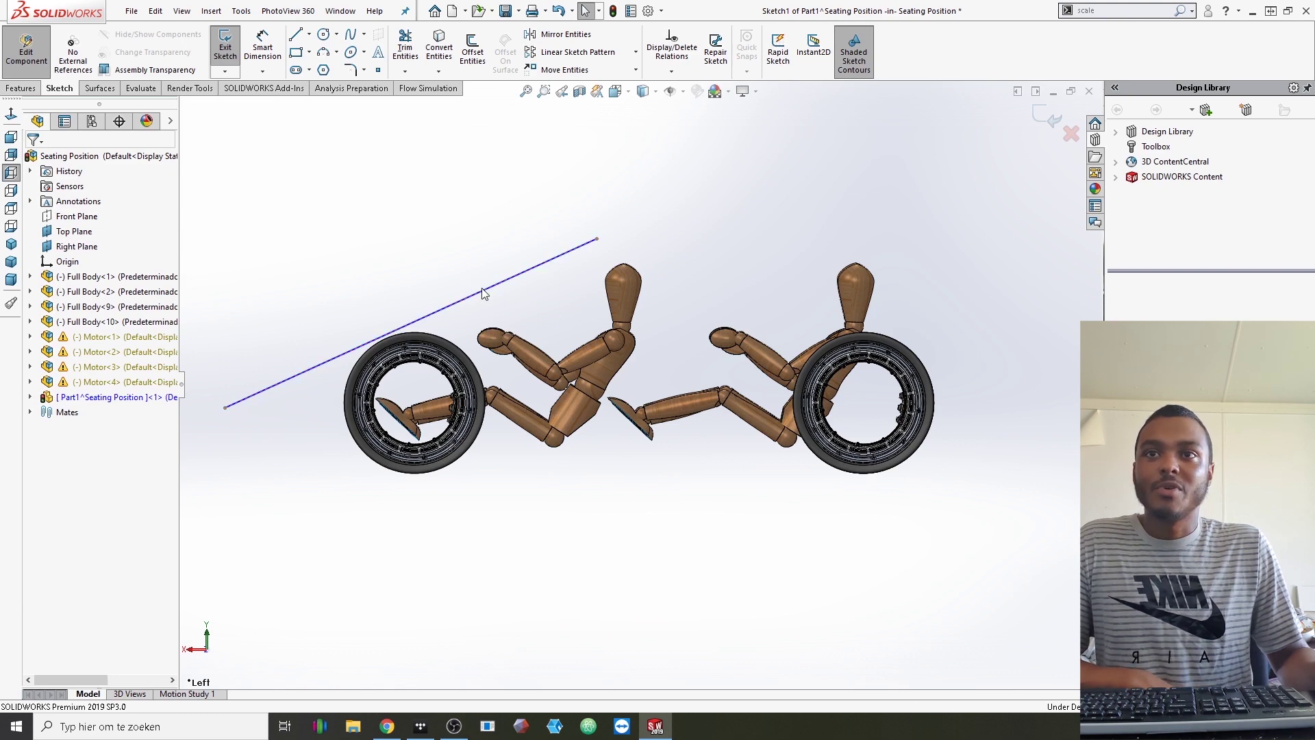
{"action": "left_click", "coordinate": [453, 307]}
{"action": "left_click_drag", "start_coordinate": [452, 306], "coordinate": [464, 268]}
{"action": "left_click", "coordinate": [367, 286]}
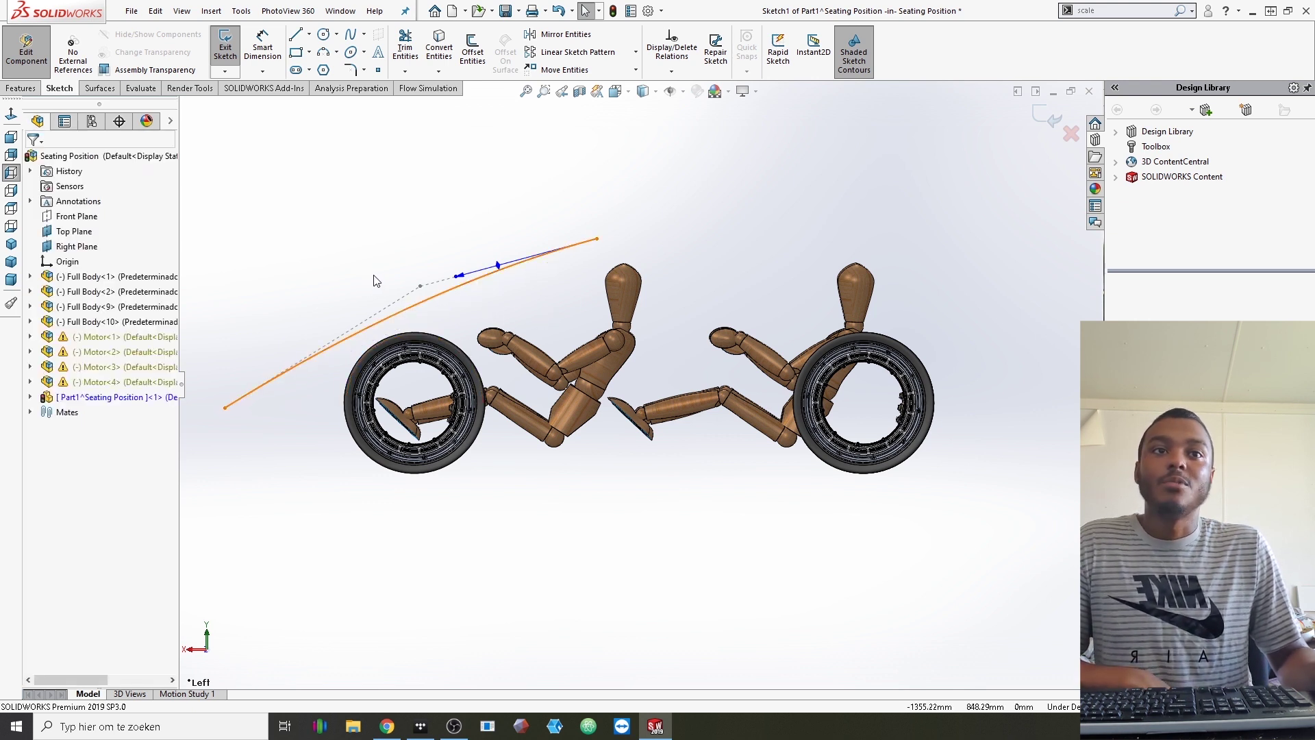
Continue the roofline with a second spline from the first one's upper end over the rear mannequin to behind the rear wheel
{"action": "left_click", "coordinate": [350, 34]}
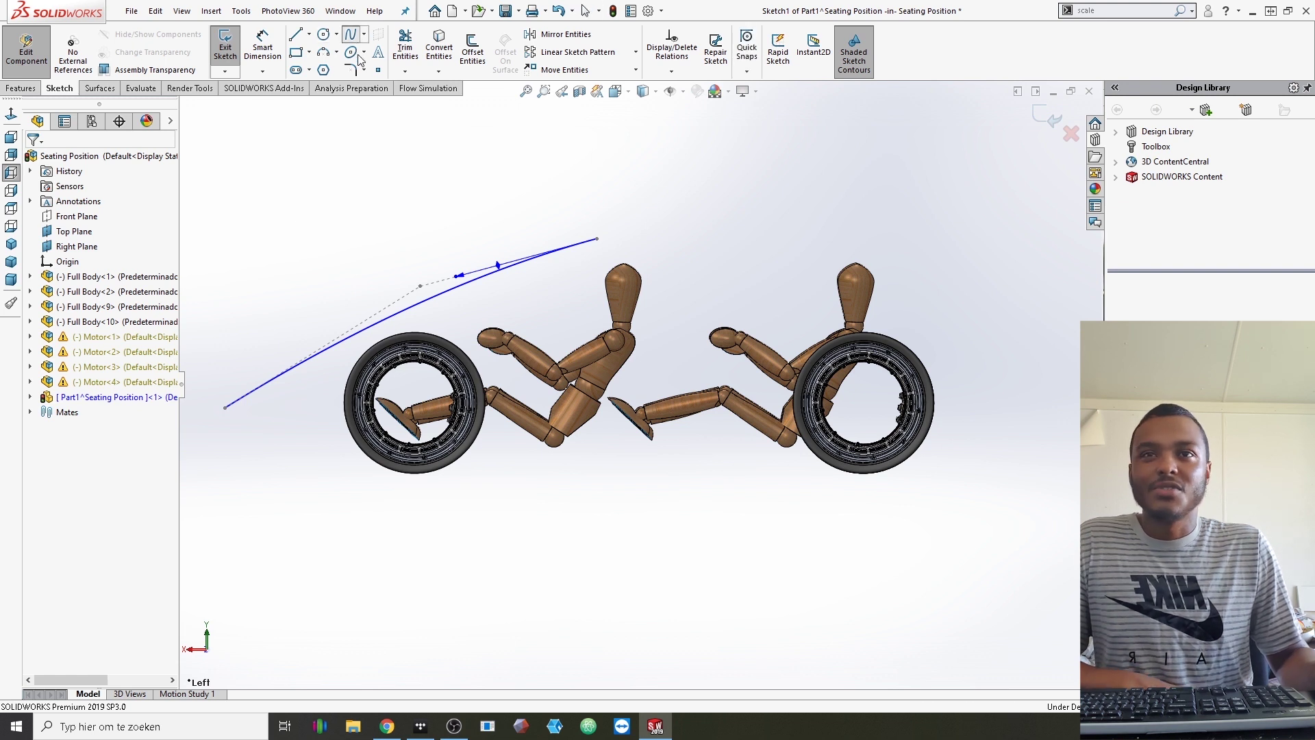
{"action": "left_click", "coordinate": [598, 240]}
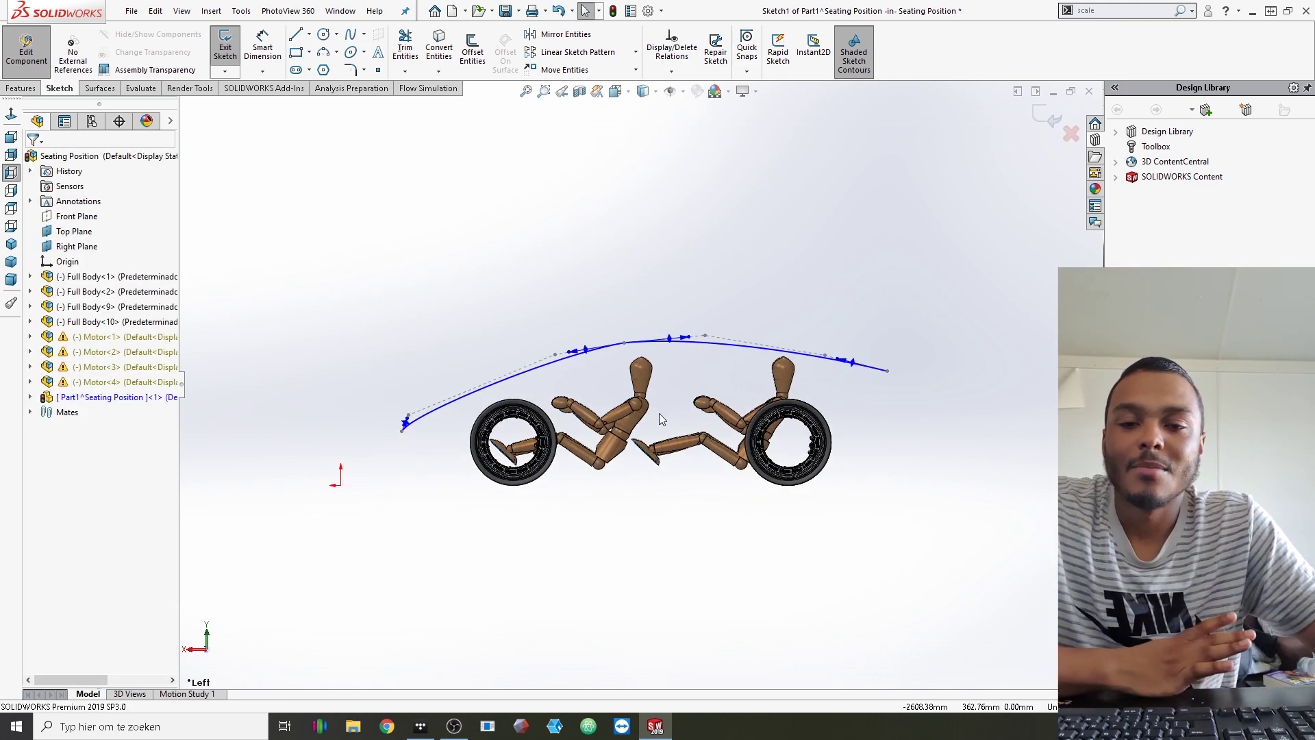
{"action": "scroll", "coordinate": [659, 413], "scroll_direction": "down", "scroll_amount": 3}
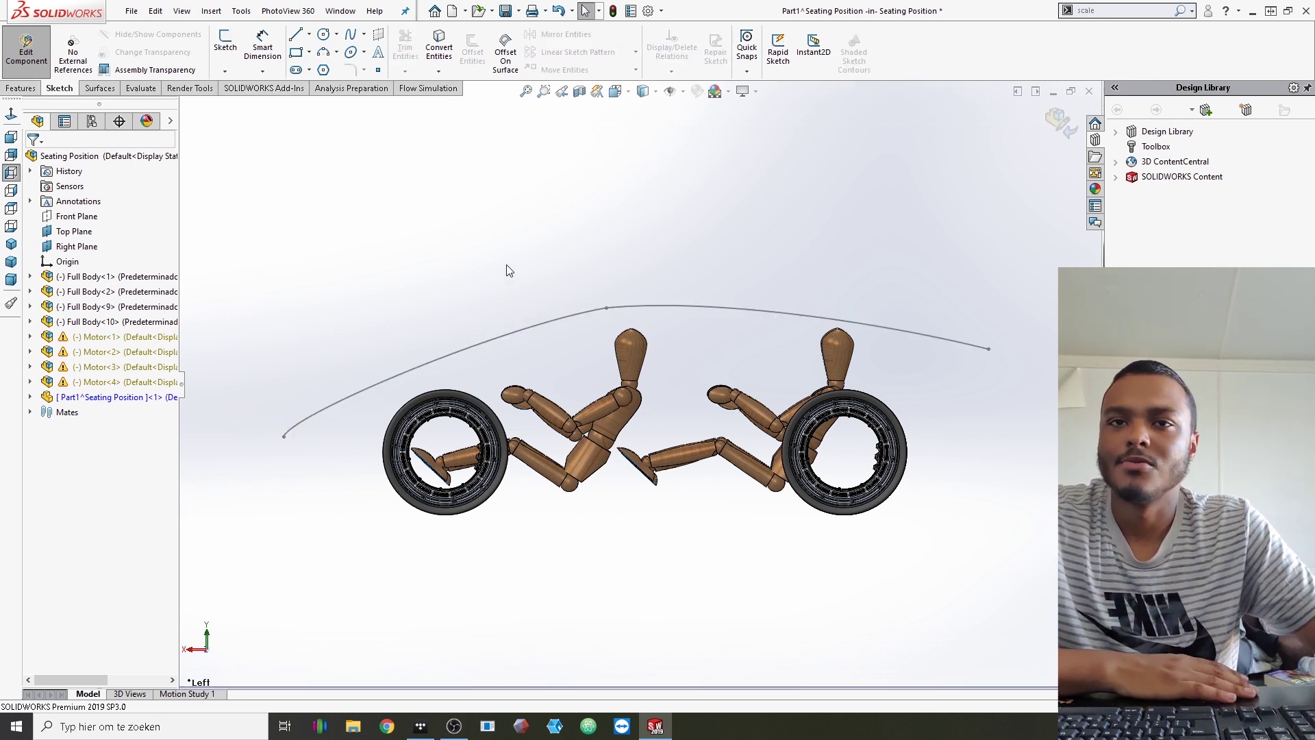
Start a new sketch on the Right Plane and draw a spline about 1434 mm long from the nose tip to behind the front wheel
{"action": "left_click", "coordinate": [225, 71]}
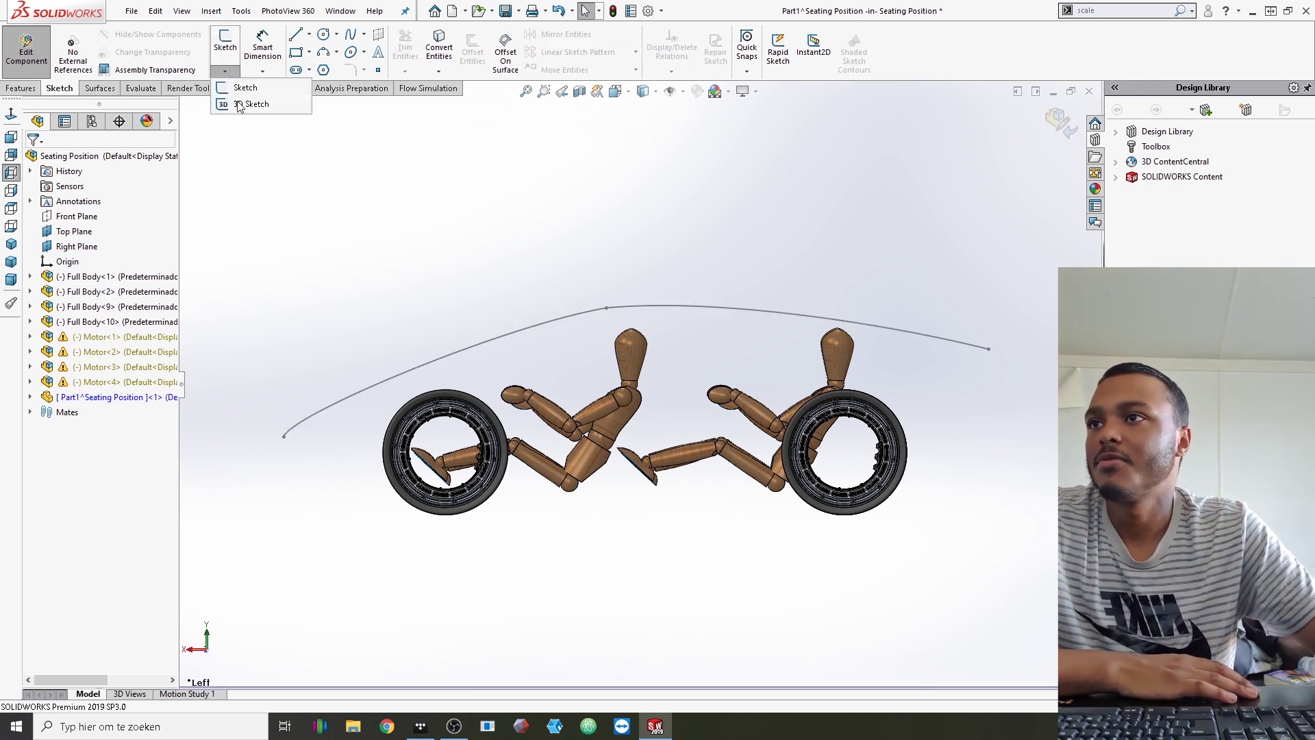
{"action": "left_click", "coordinate": [74, 247]}
{"action": "left_click", "coordinate": [226, 39]}
{"action": "left_click", "coordinate": [351, 35]}
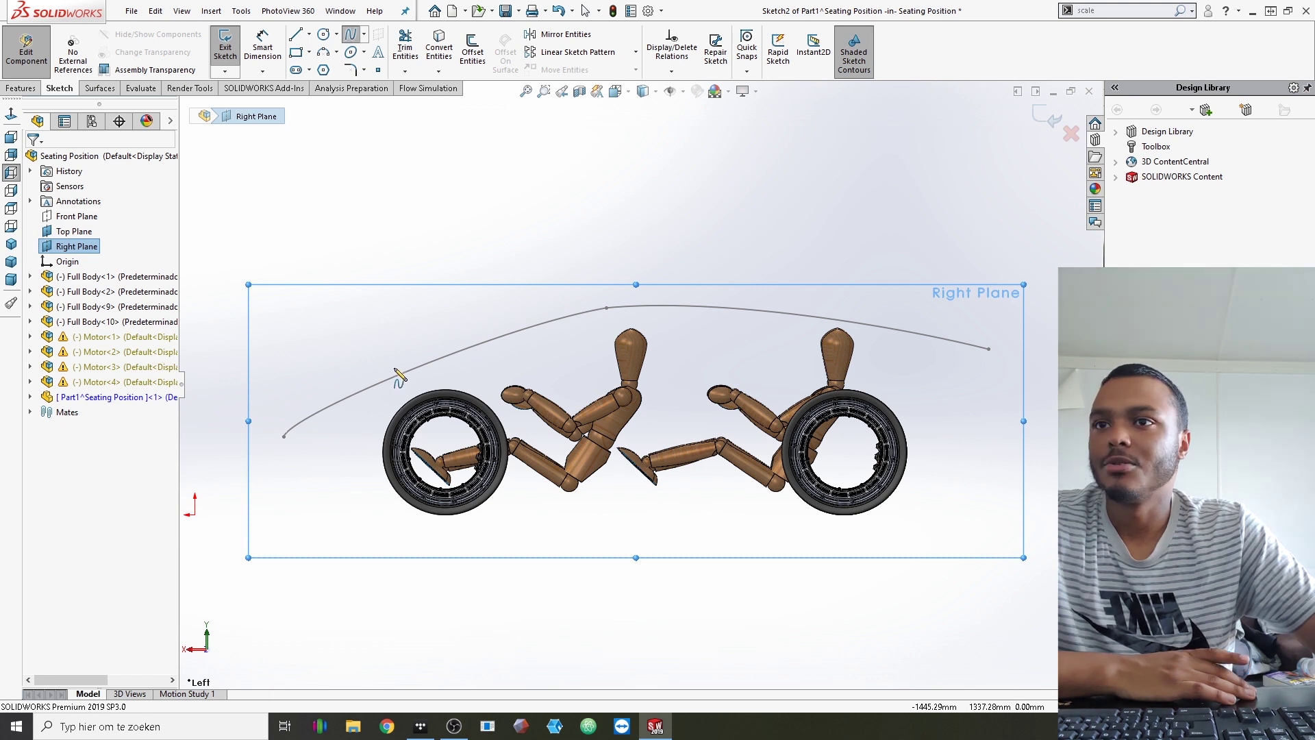
{"action": "left_click", "coordinate": [285, 437]}
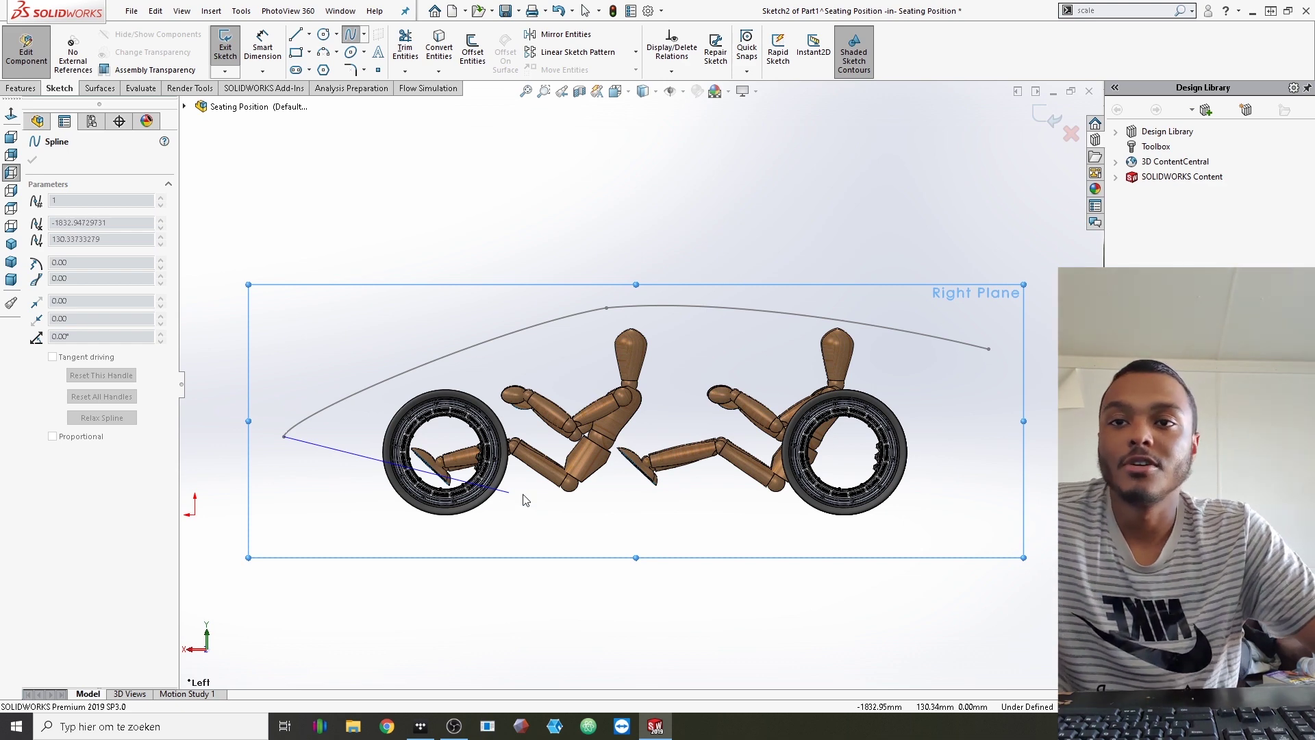
{"action": "left_click", "coordinate": [524, 495]}
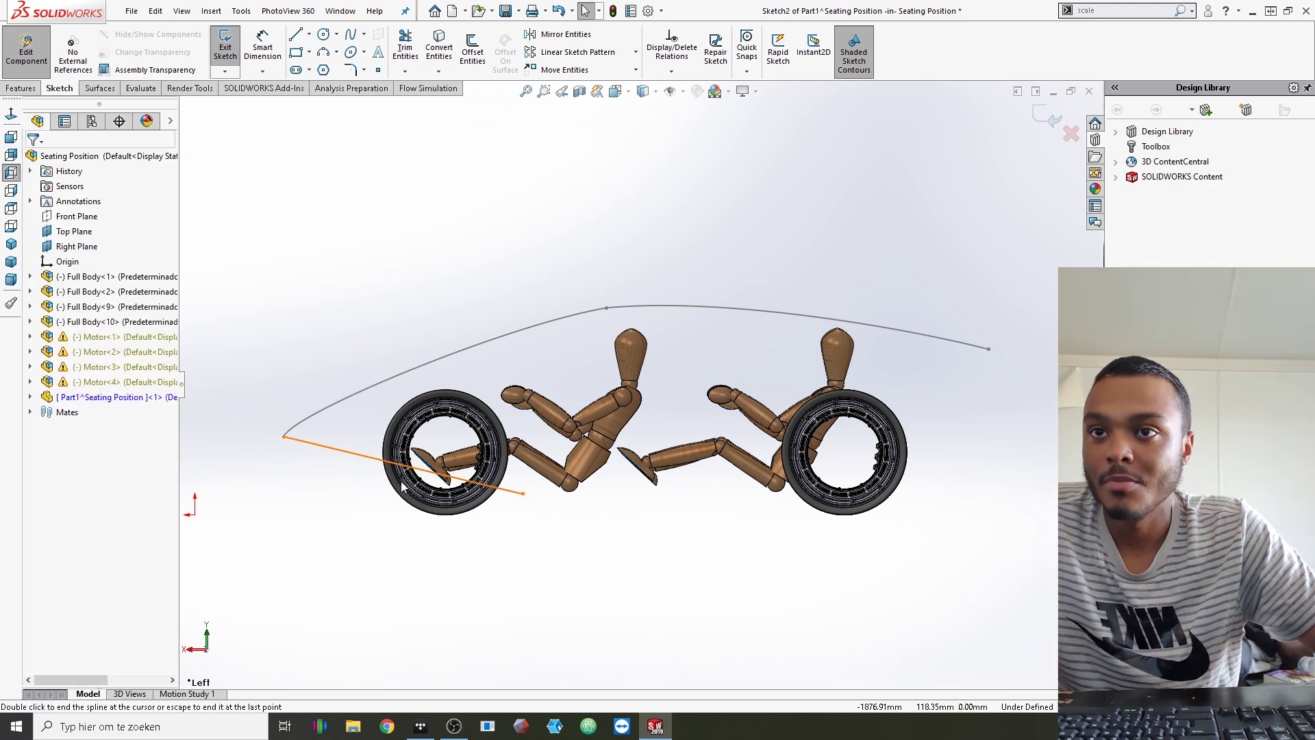
{"action": "key", "text": "Escape"}
Bend the lower spline downward at the nose by turning its start tangent handle to about -114°
{"action": "scroll", "coordinate": [329, 473], "scroll_direction": "down", "scroll_amount": 3}
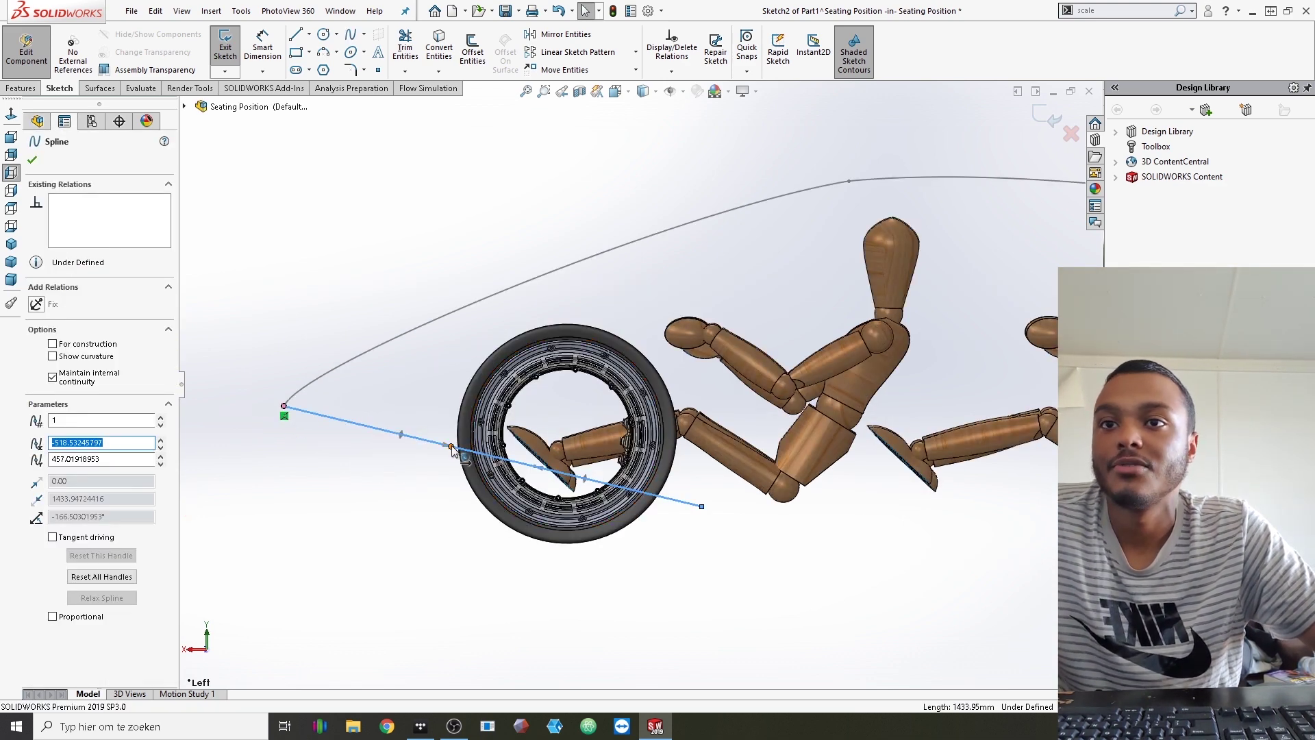
{"action": "left_click_drag", "start_coordinate": [452, 448], "coordinate": [312, 469]}
{"action": "scroll", "coordinate": [349, 515], "scroll_direction": "up", "scroll_amount": 1}
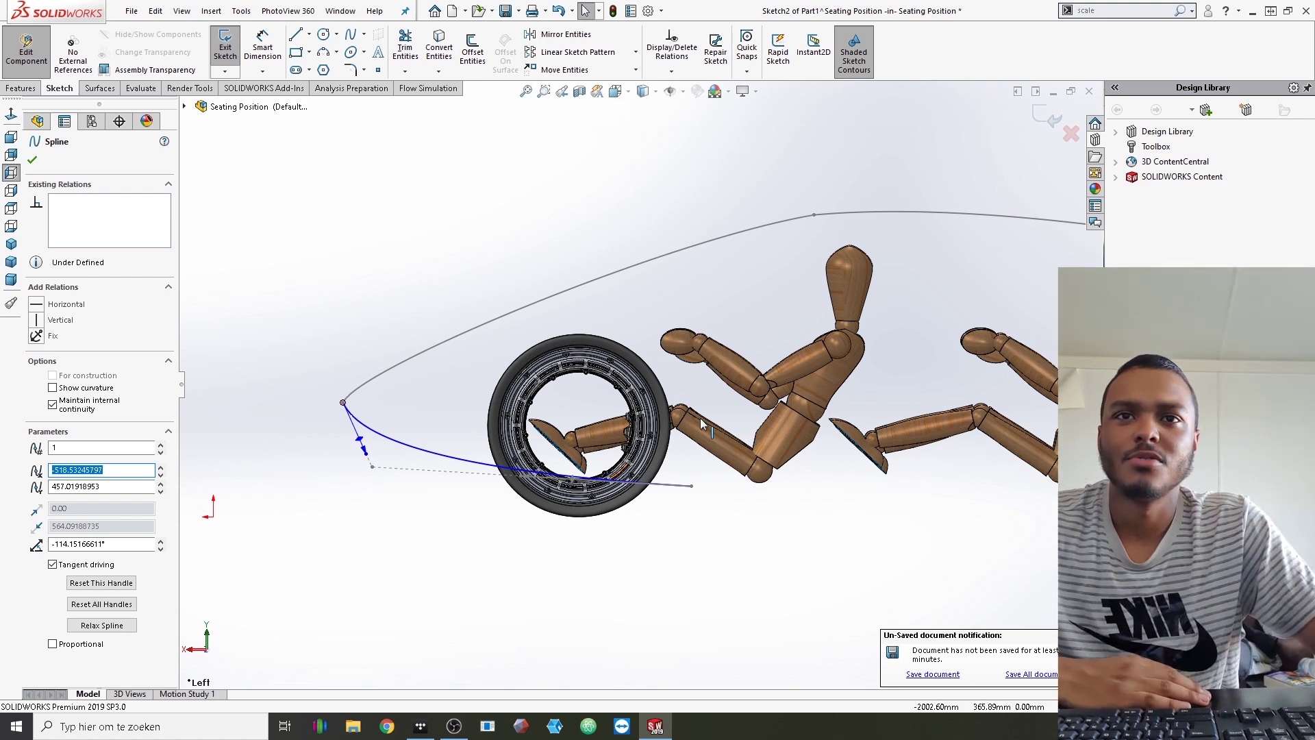
{"action": "scroll", "coordinate": [685, 428], "scroll_direction": "up", "scroll_amount": 2}
{"action": "scroll", "coordinate": [581, 429], "scroll_direction": "down", "scroll_amount": 2}
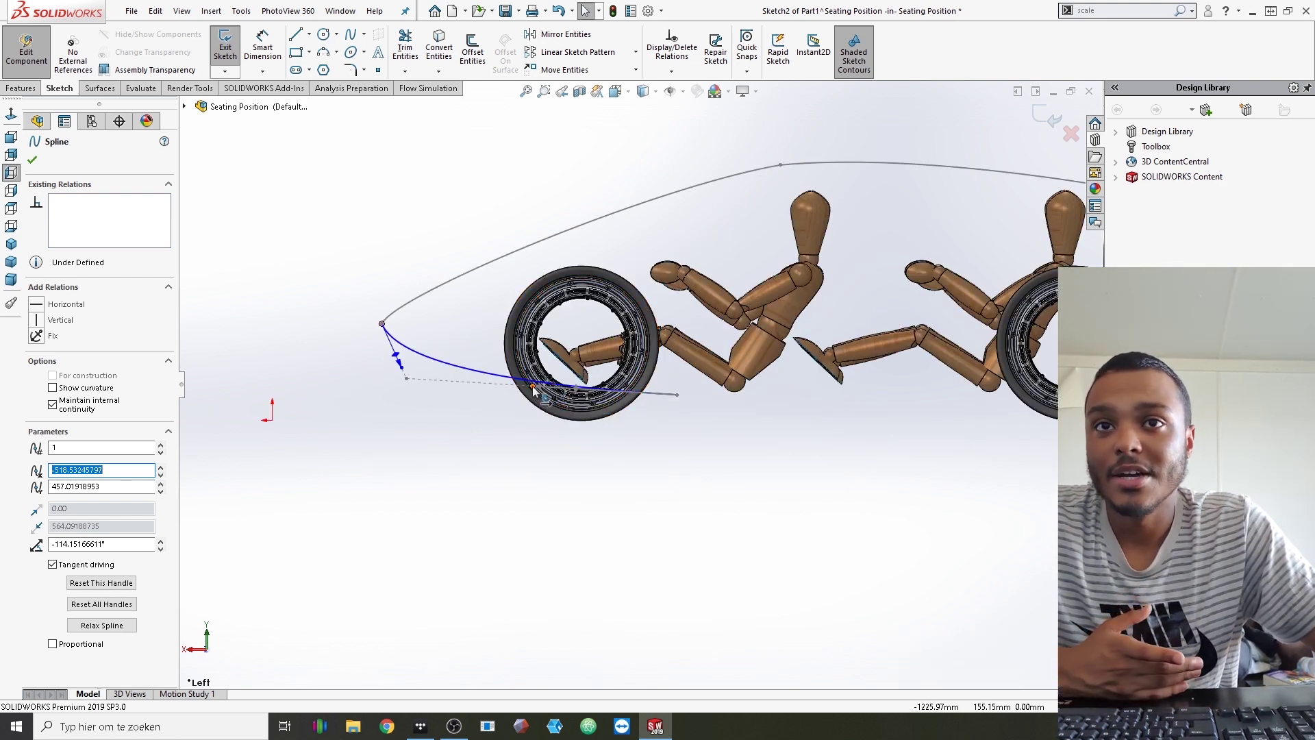
Level the lower spline's rear end by adjusting its tangent handle to about 179°
{"action": "left_click", "coordinate": [533, 387]}
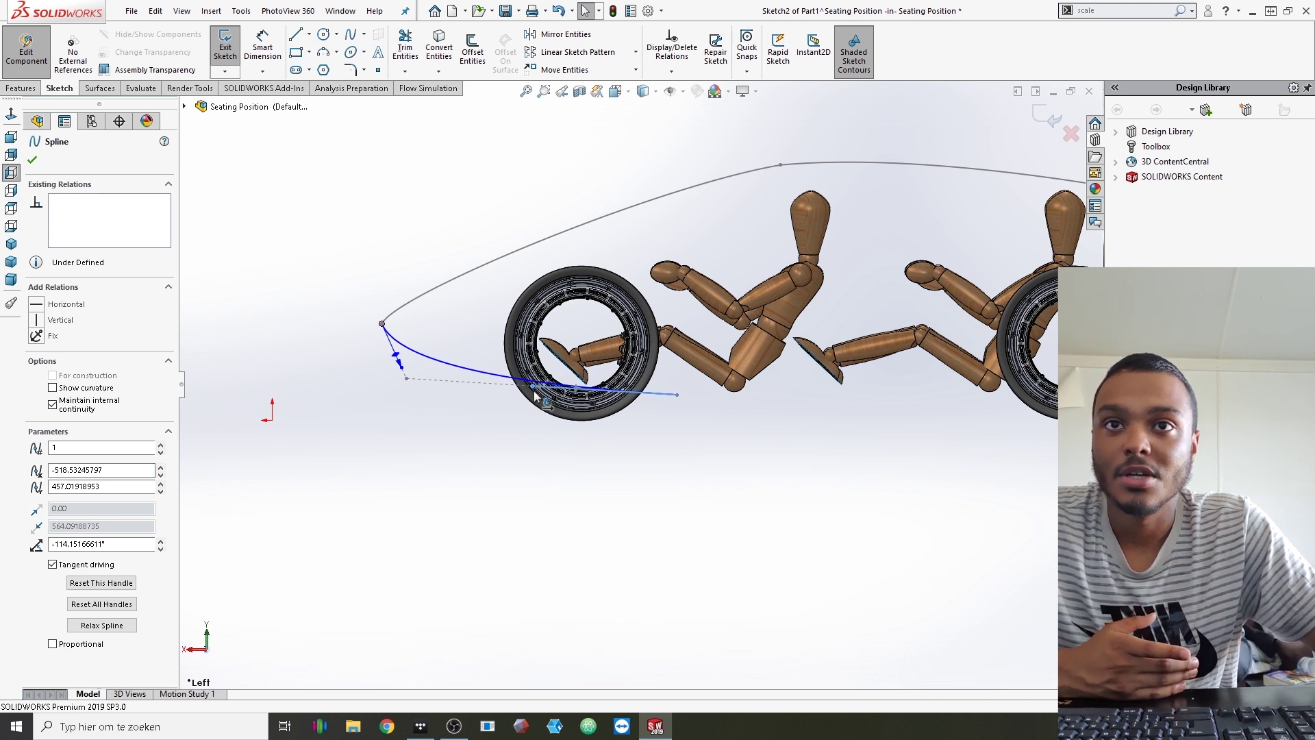
{"action": "left_click", "coordinate": [534, 391]}
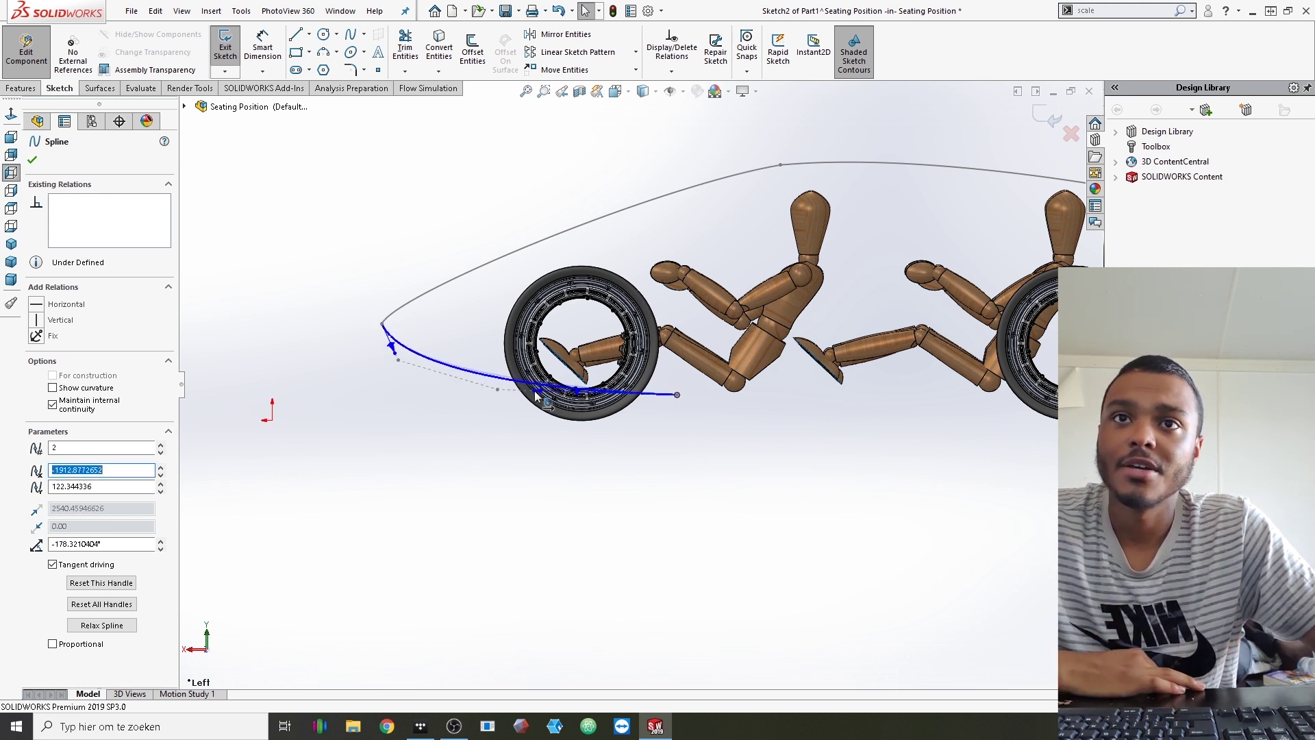
{"action": "mouse_move", "coordinate": [535, 395]}
{"action": "left_mouse_down"}
{"action": "mouse_move", "coordinate": [545, 404]}
{"action": "mouse_move", "coordinate": [568, 388]}
{"action": "mouse_move", "coordinate": [558, 411]}
{"action": "mouse_move", "coordinate": [548, 397]}
{"action": "left_mouse_up"}
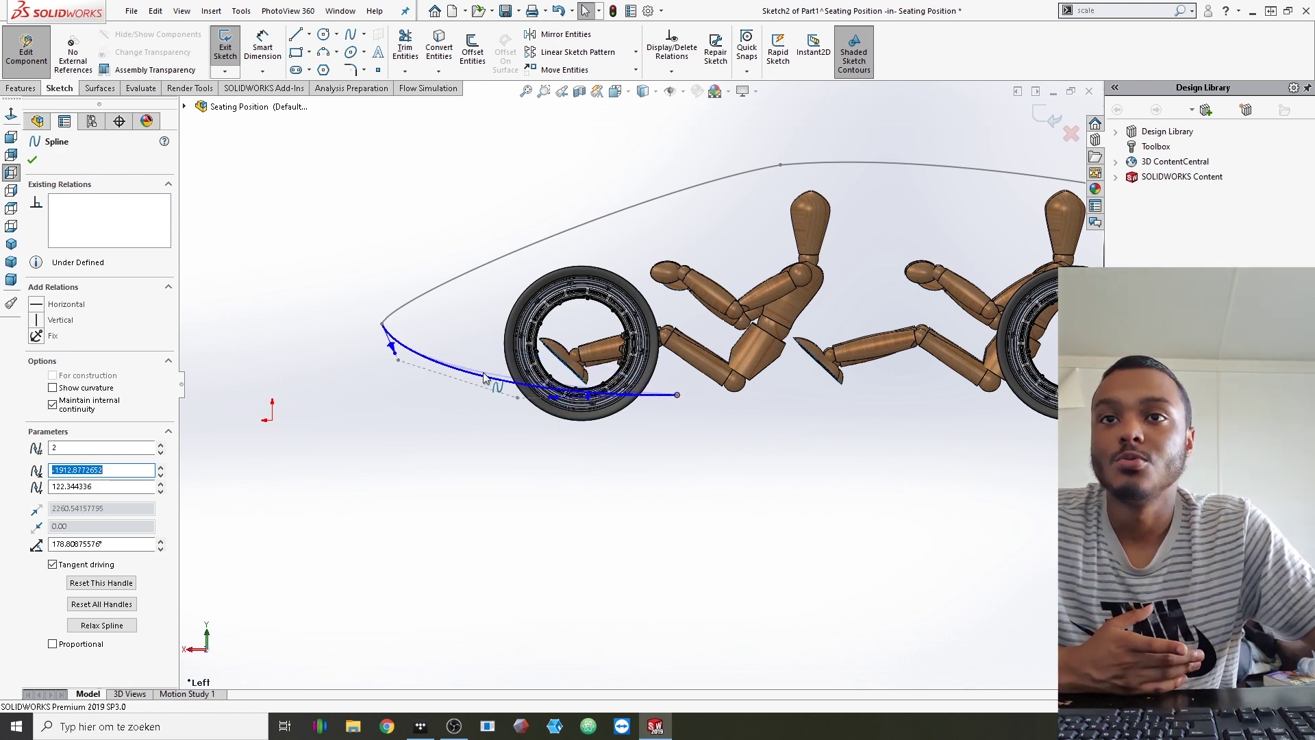
Add a tangency control to the lower spline just ahead of the front wheel and rotate it to about 140° for an S-bend
{"action": "right_click", "coordinate": [493, 381]}
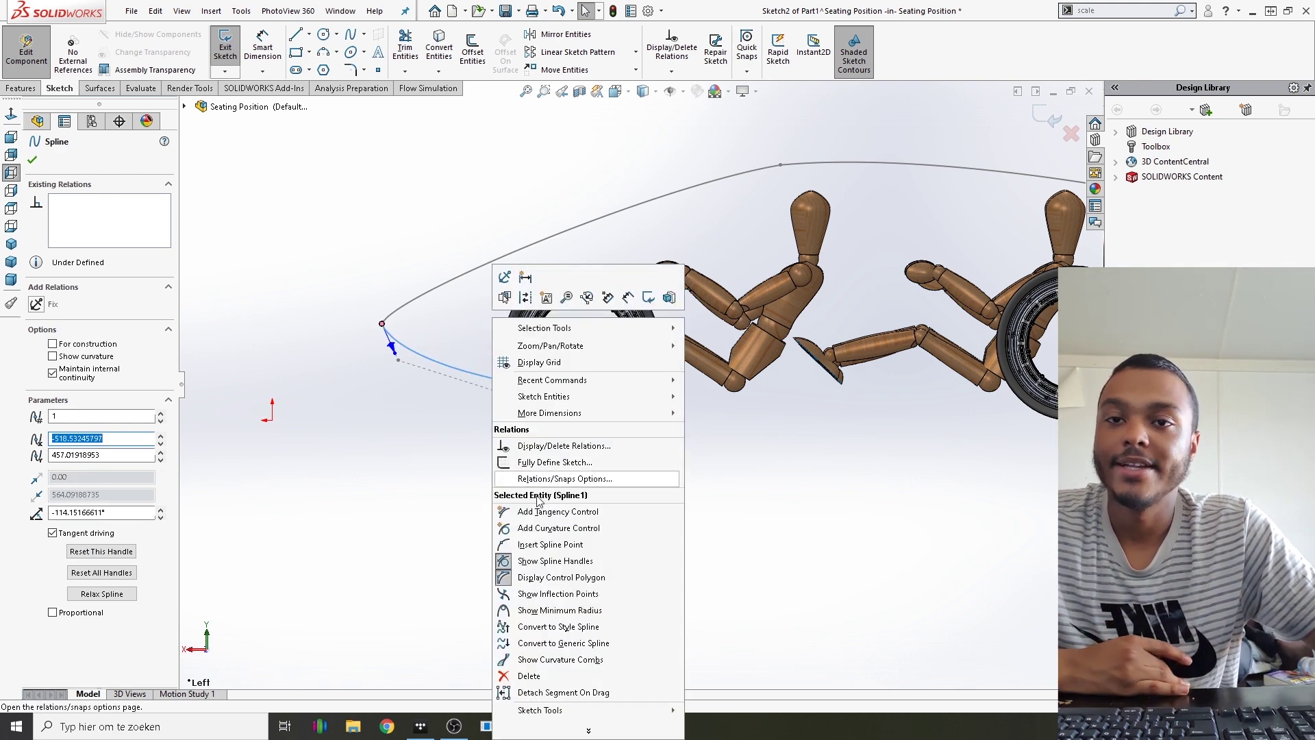
{"action": "left_click", "coordinate": [537, 511]}
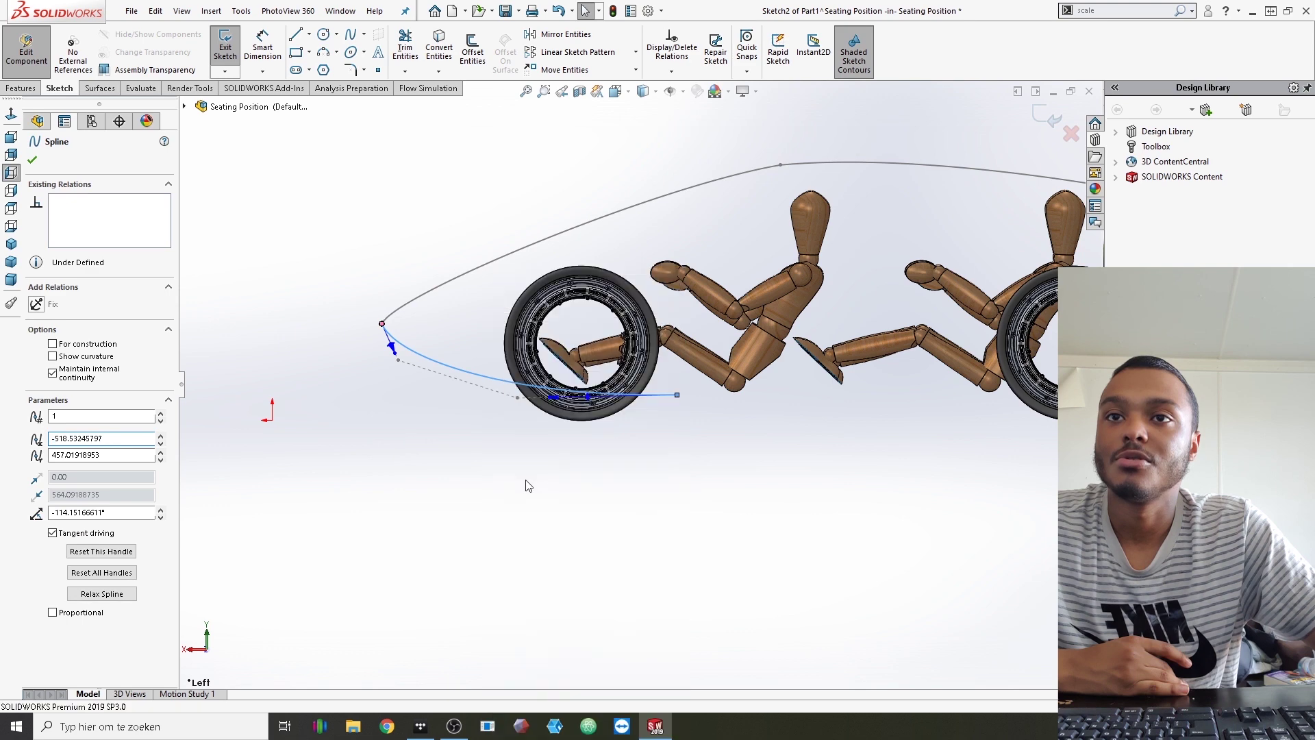
{"action": "left_click", "coordinate": [486, 378]}
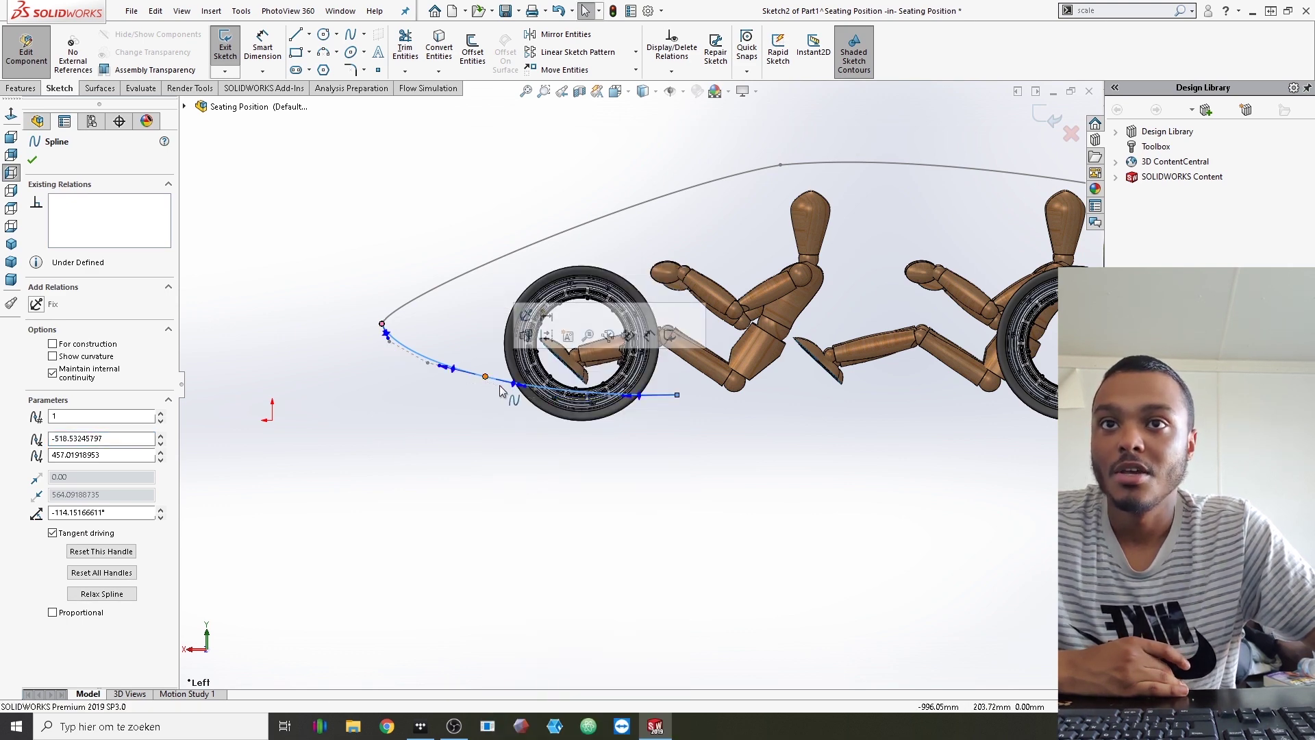
{"action": "left_click_drag", "start_coordinate": [525, 385], "coordinate": [519, 350]}
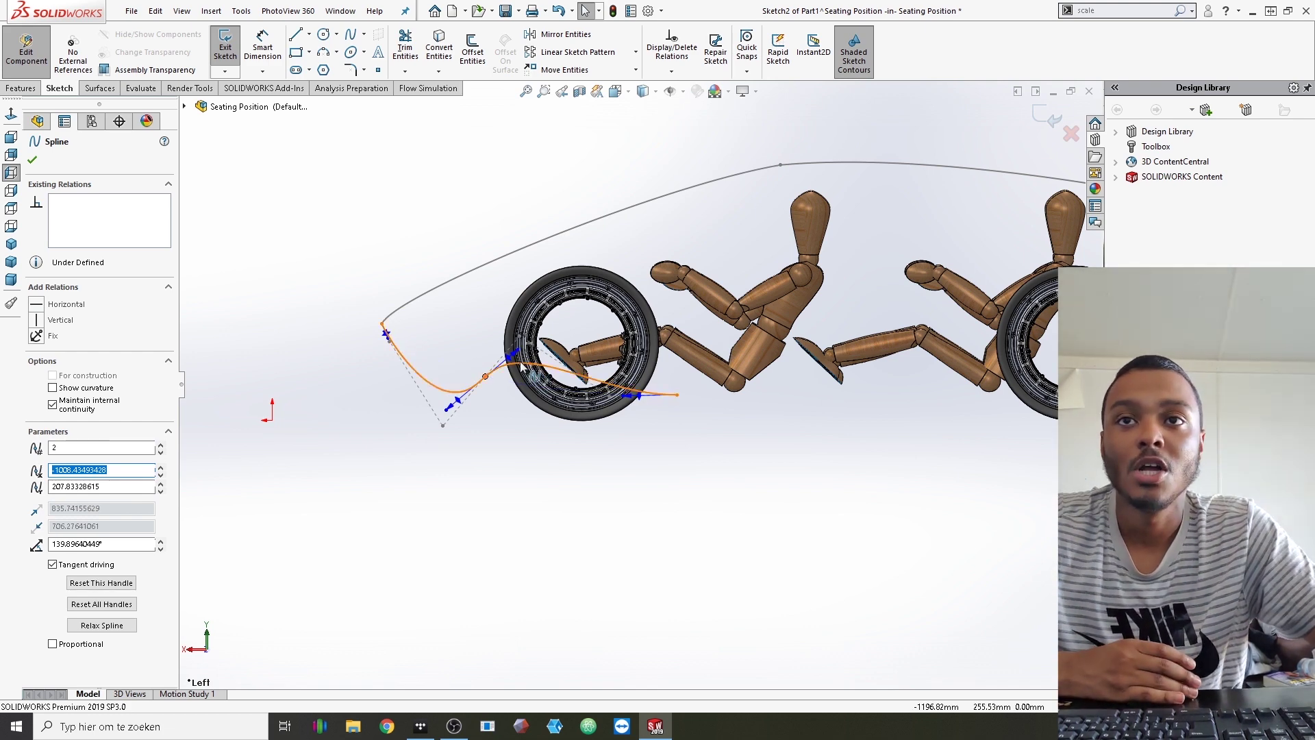
Smooth out the lower spline's S-bend by rotating the tangency handle ahead of the front wheel to about -168°
{"action": "left_click_drag", "start_coordinate": [520, 352], "coordinate": [531, 396]}
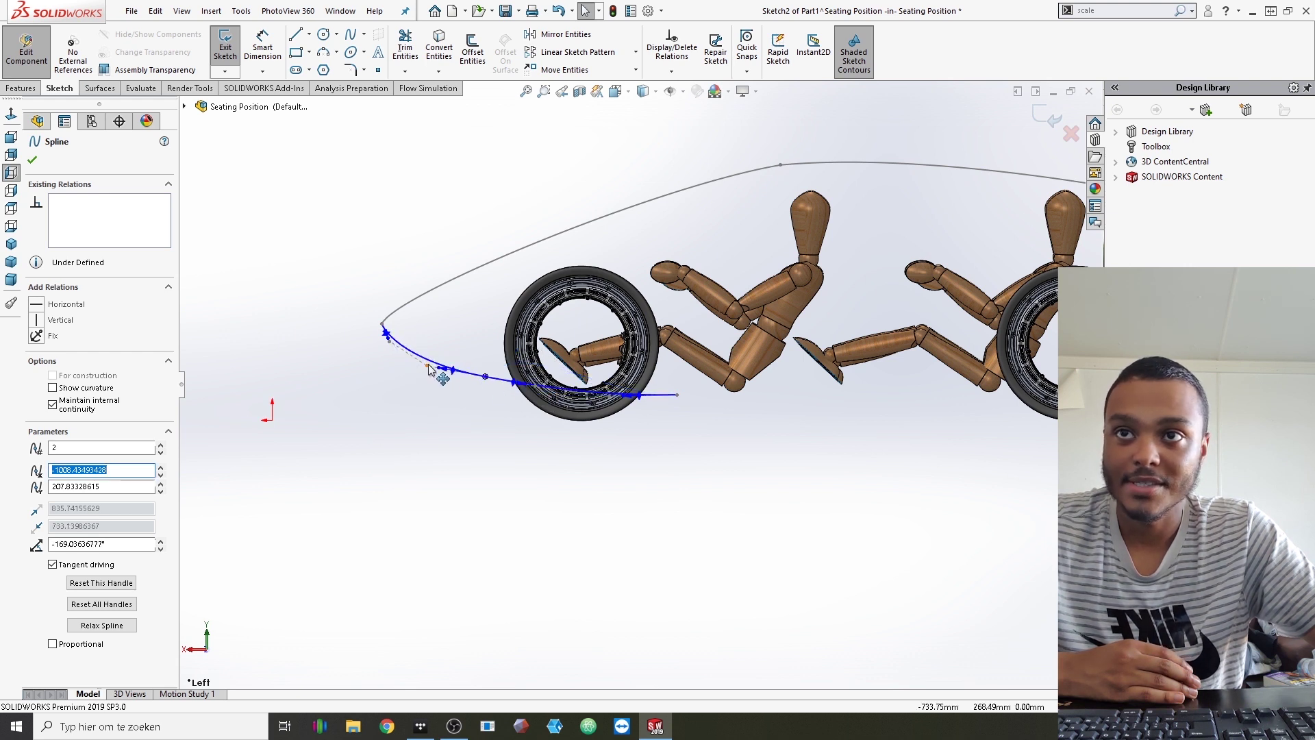
{"action": "left_click", "coordinate": [425, 373]}
{"action": "mouse_move", "coordinate": [425, 374]}
{"action": "left_mouse_down"}
{"action": "mouse_move", "coordinate": [449, 367]}
{"action": "mouse_move", "coordinate": [440, 384]}
{"action": "mouse_move", "coordinate": [457, 372]}
{"action": "mouse_move", "coordinate": [442, 368]}
{"action": "left_mouse_up"}
{"action": "left_click", "coordinate": [485, 375]}
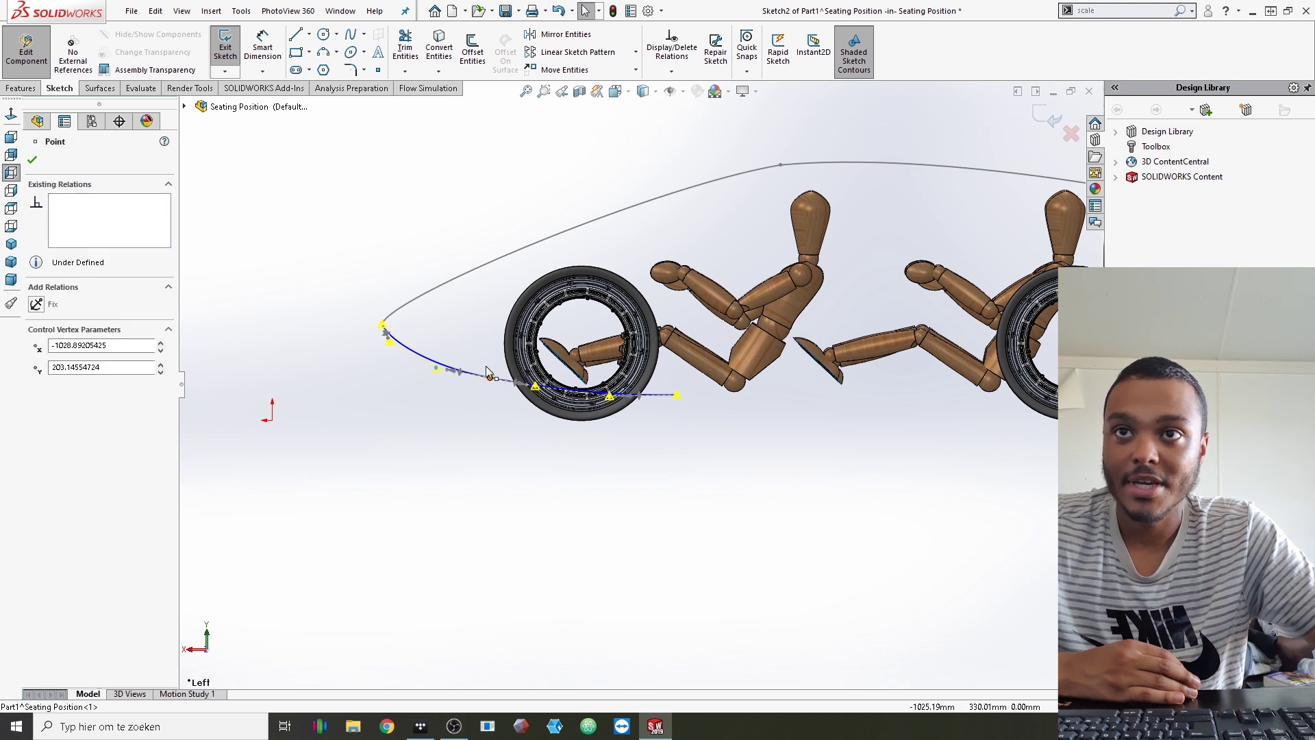
{"action": "mouse_move", "coordinate": [442, 369]}
{"action": "left_mouse_down"}
{"action": "mouse_move", "coordinate": [451, 385]}
{"action": "mouse_move", "coordinate": [450, 372]}
{"action": "left_mouse_up"}
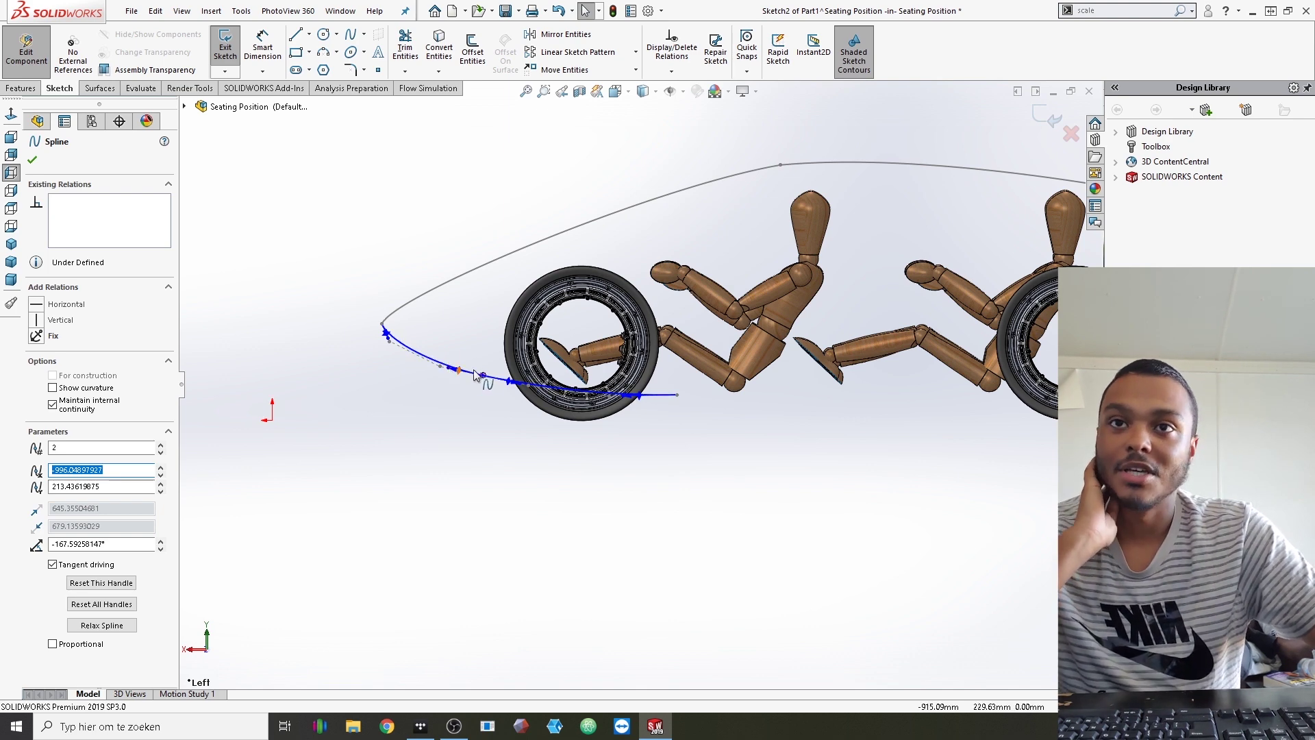
Fine-tune the lower spline's curvature ahead of the front wheel by shifting its control polygon vertex slightly
{"action": "scroll", "coordinate": [534, 390], "scroll_direction": "down", "scroll_amount": 1}
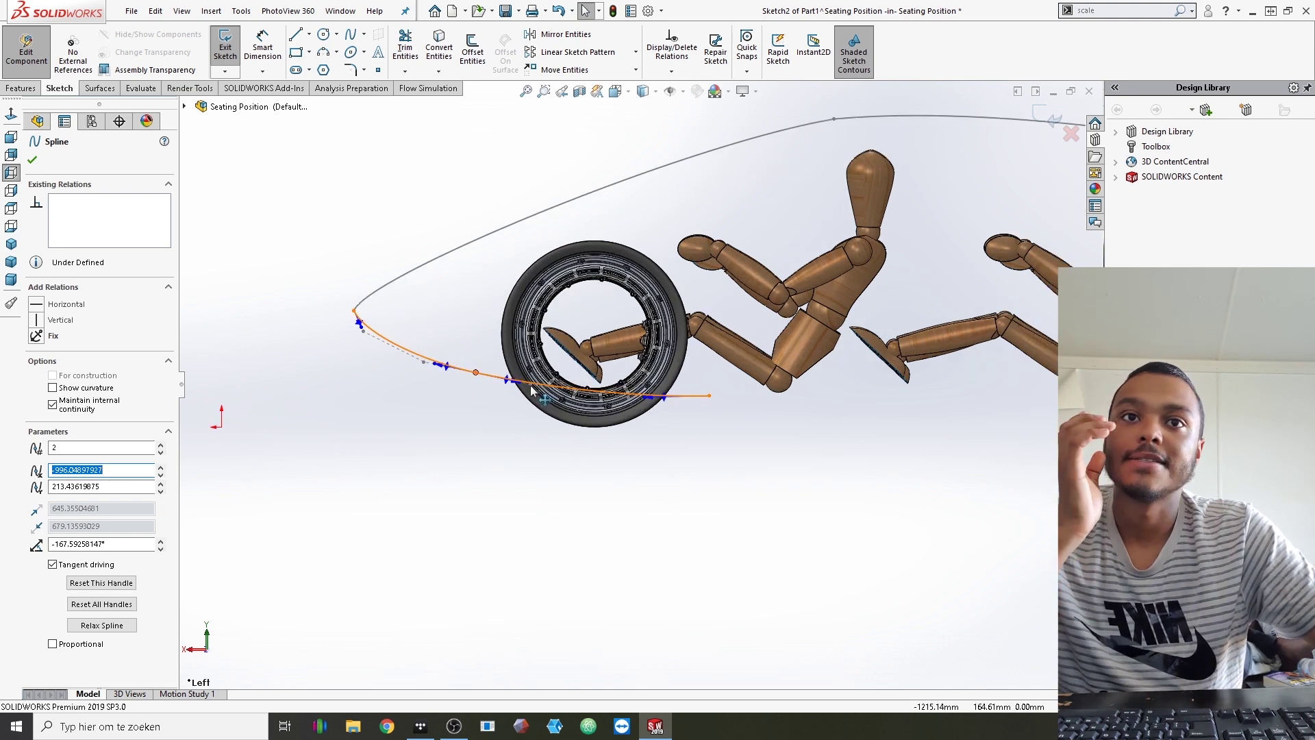
{"action": "left_click", "coordinate": [529, 388]}
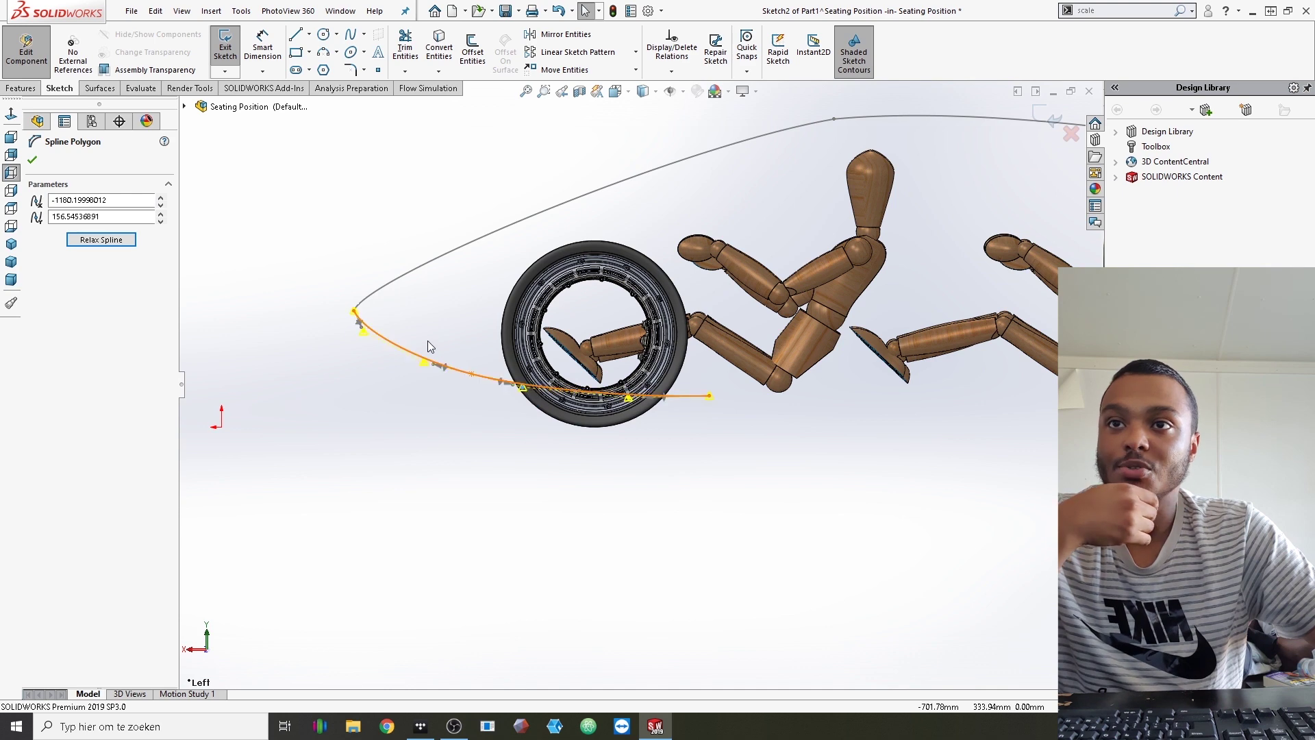
{"action": "left_click_drag", "start_coordinate": [423, 363], "coordinate": [427, 369]}
{"action": "left_click", "coordinate": [419, 409]}
{"action": "scroll", "coordinate": [638, 384], "scroll_direction": "up", "scroll_amount": 2}
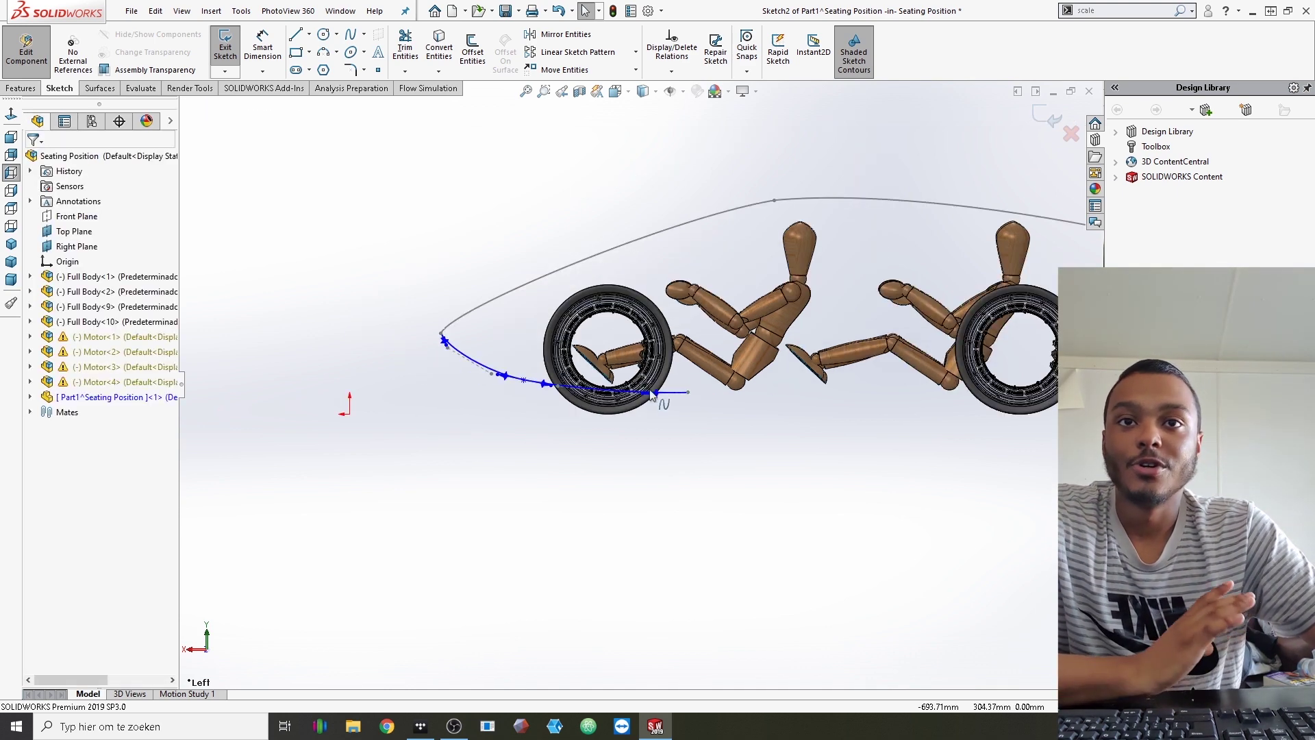
Set the tangent angle at the lower spline's rear end to exactly -180°
{"action": "scroll", "coordinate": [654, 411], "scroll_direction": "down", "scroll_amount": 3}
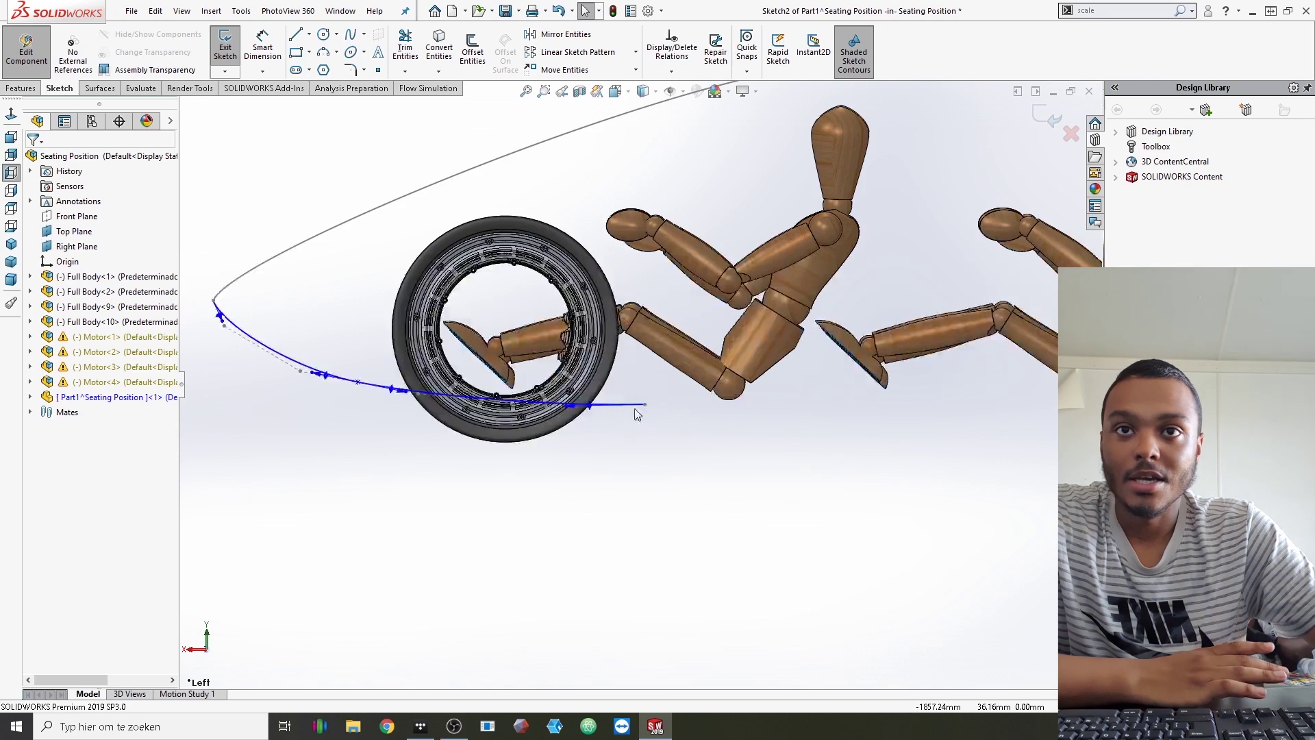
{"action": "left_click", "coordinate": [566, 408]}
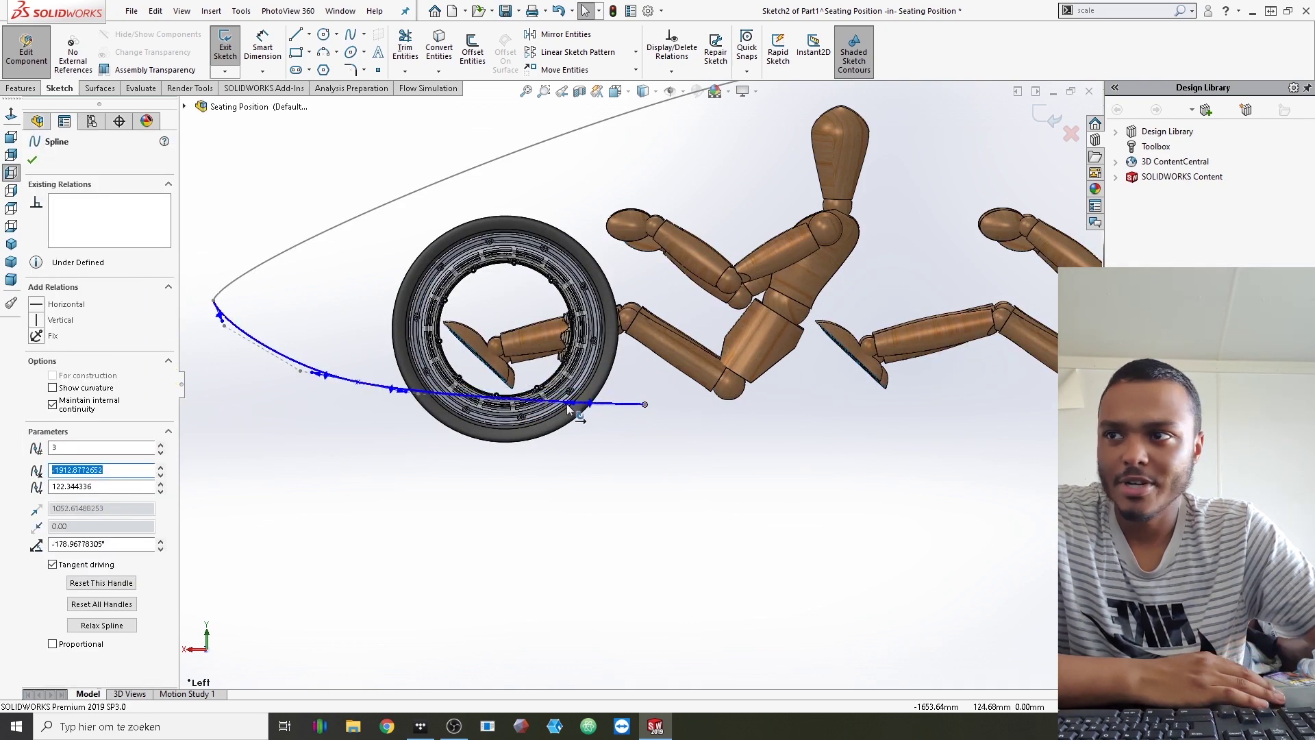
{"action": "left_click_drag", "start_coordinate": [567, 405], "coordinate": [569, 407]}
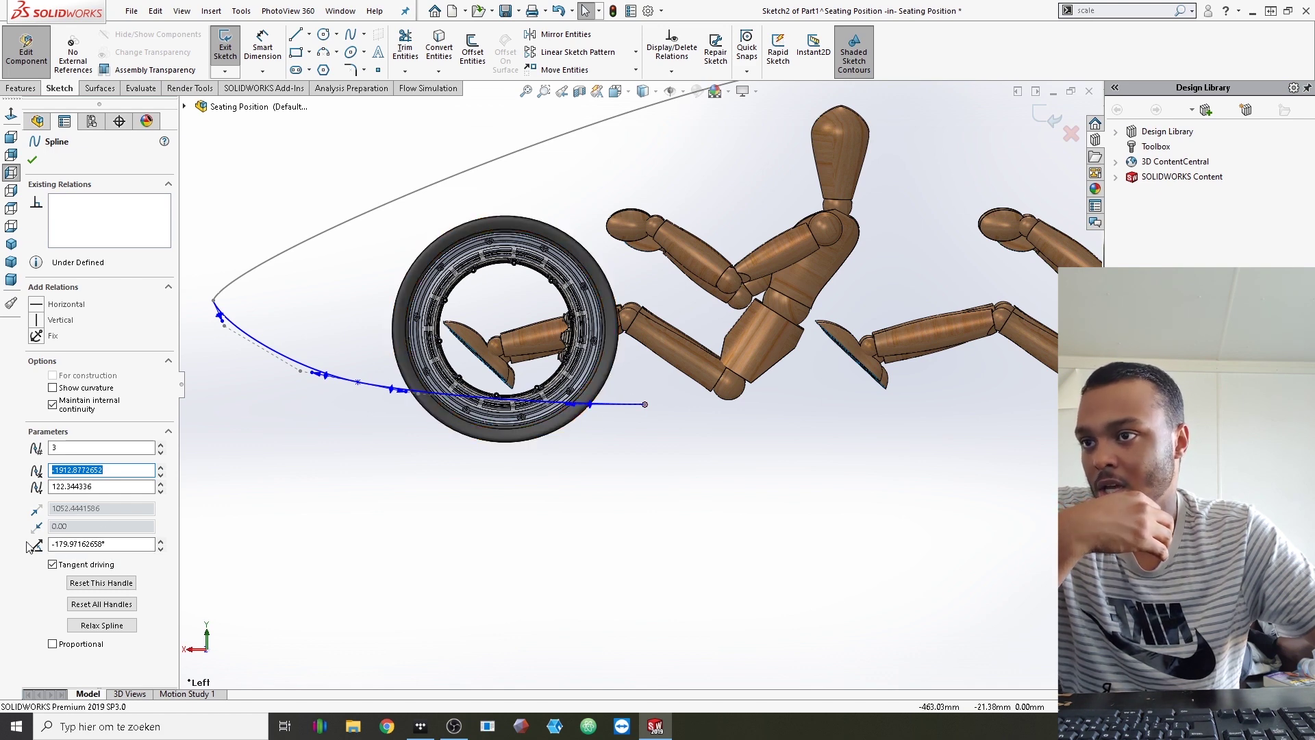
{"action": "left_click", "coordinate": [66, 545]}
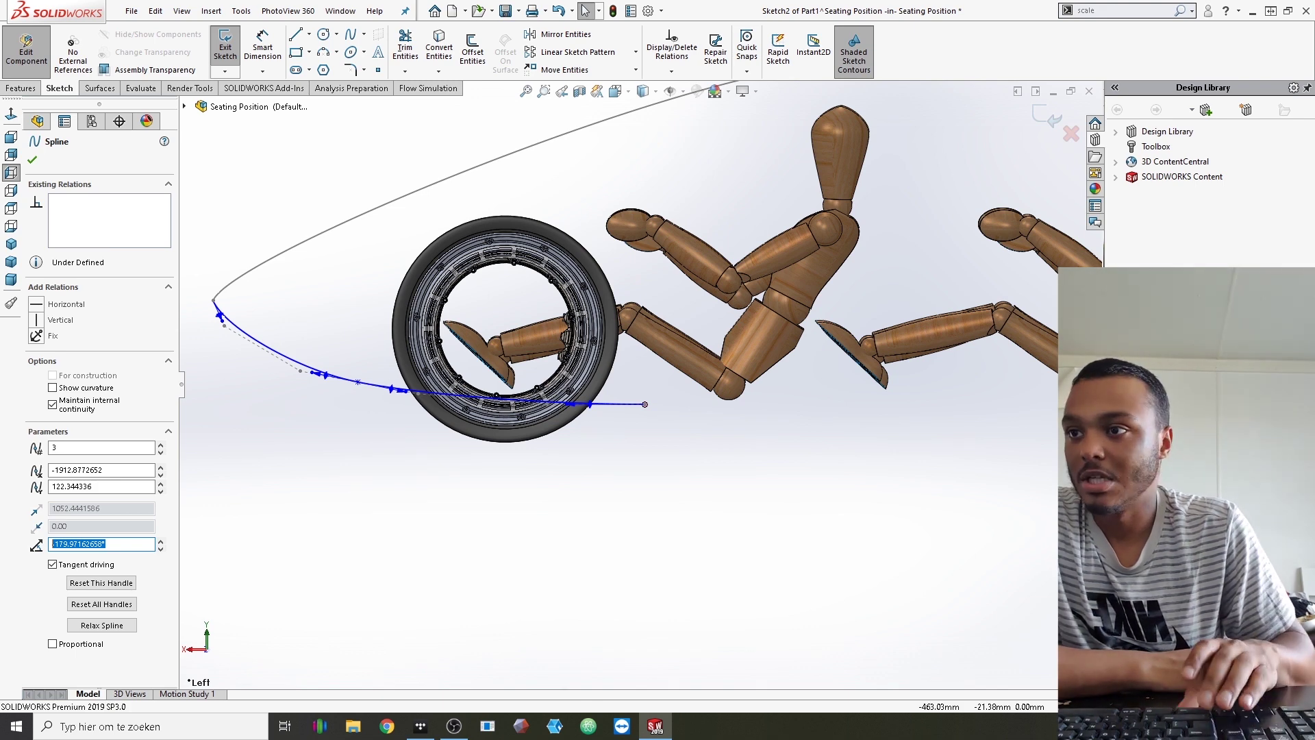
{"action": "type", "text": "-180"}
{"action": "key", "text": "Return"}
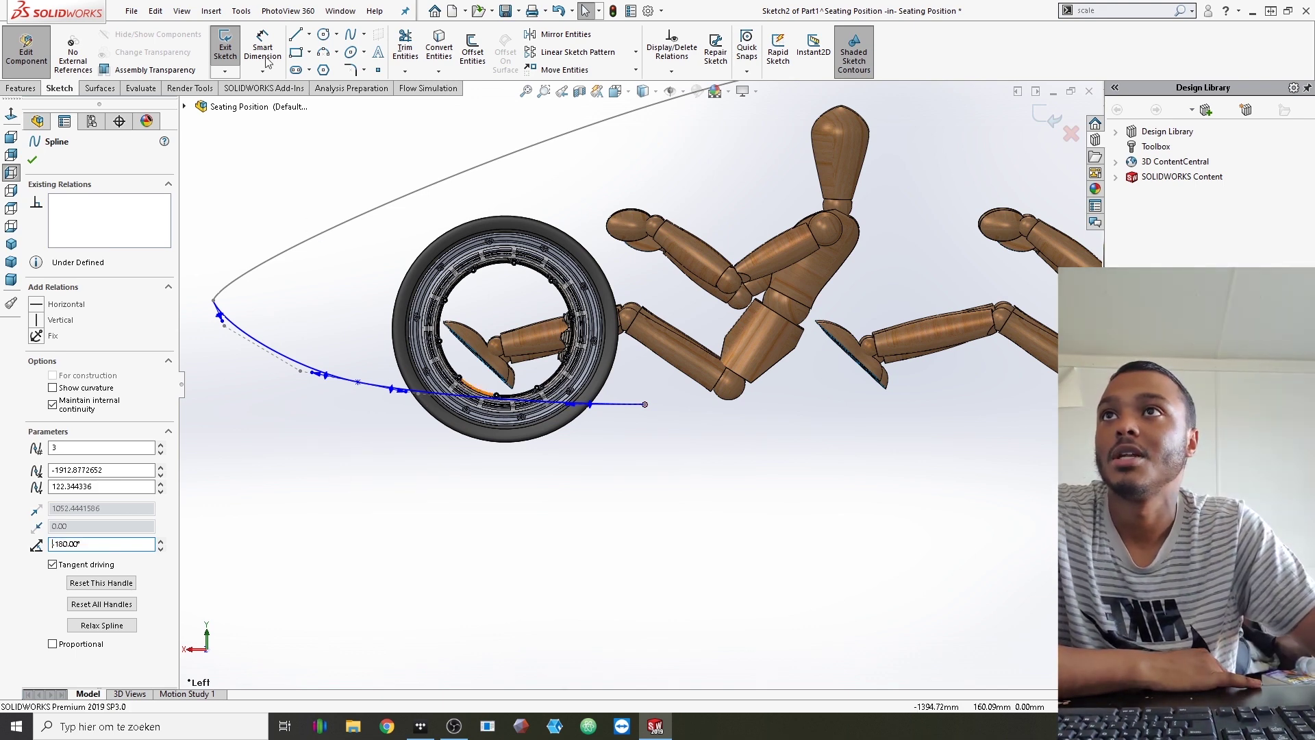
Draw a horizontal floor line tangent to the lower spline, from its rear end to just behind the rear wheel
{"action": "left_click", "coordinate": [295, 34]}
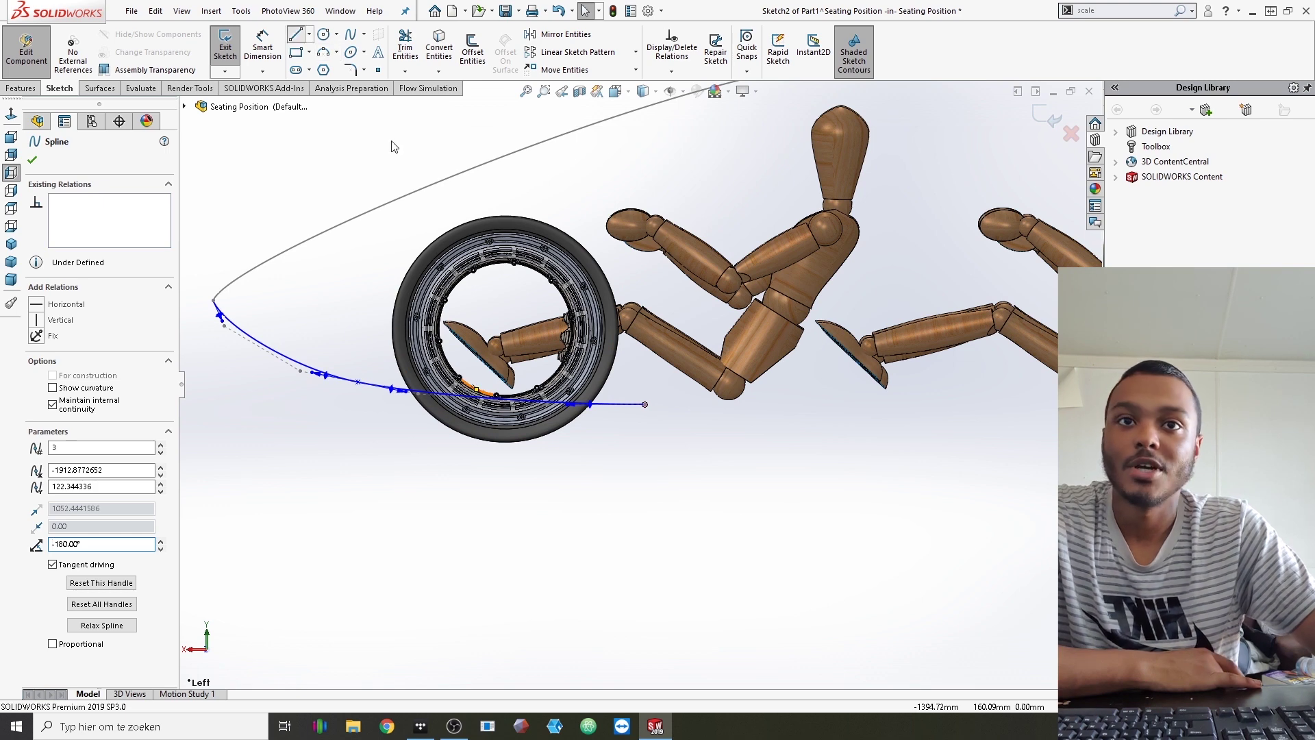
{"action": "left_click", "coordinate": [645, 405]}
{"action": "scroll", "coordinate": [646, 407], "scroll_direction": "up", "scroll_amount": 4}
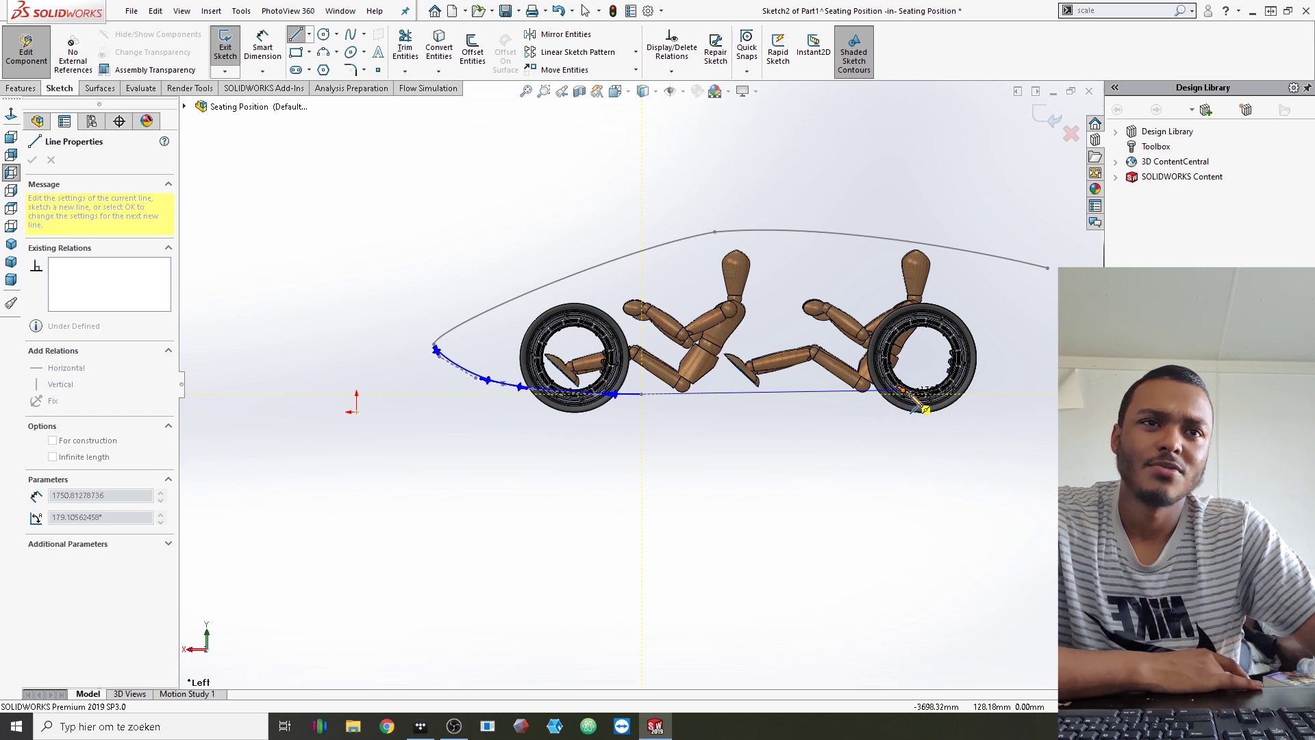
{"action": "left_click", "coordinate": [1019, 403]}
{"action": "scroll", "coordinate": [950, 403], "scroll_direction": "down", "scroll_amount": 2}
{"action": "key", "text": "Escape"}
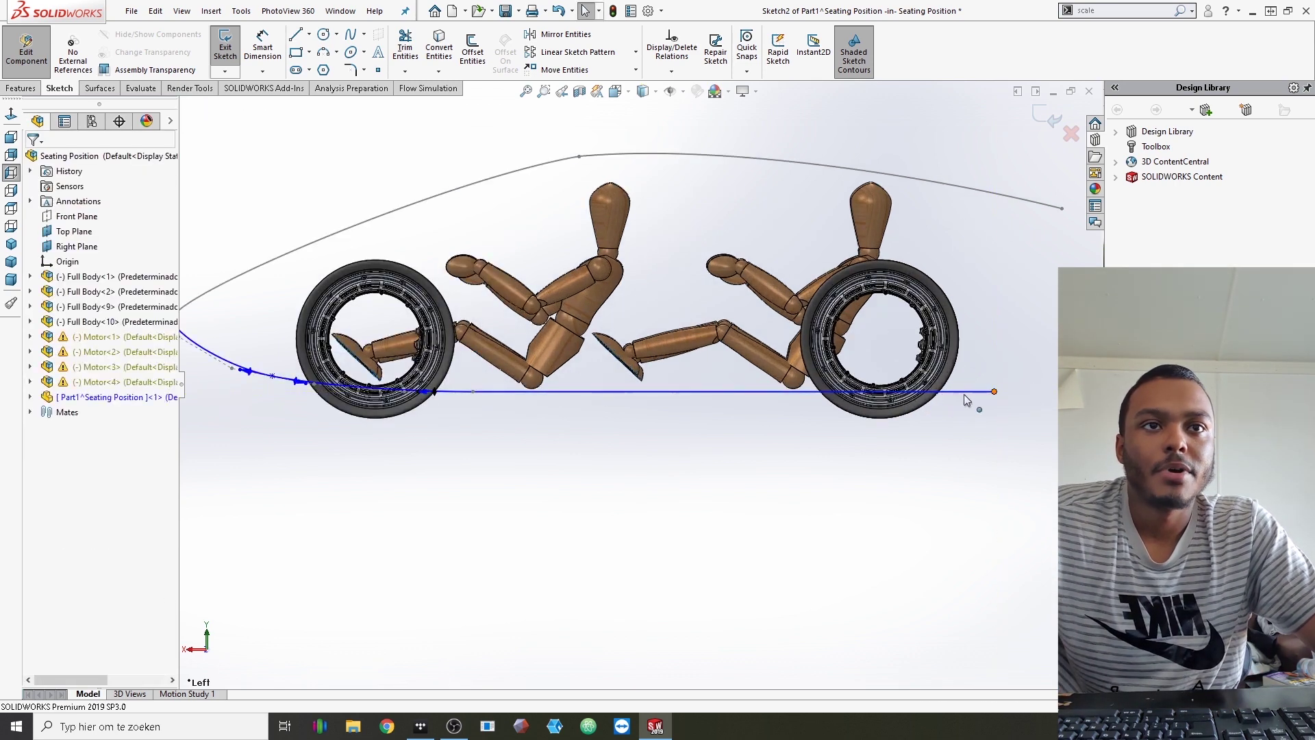
Shorten the floor line to about 1570 mm by moving its end to the front of the rear wheel, slightly lower
{"action": "left_click_drag", "start_coordinate": [993, 392], "coordinate": [811, 400]}
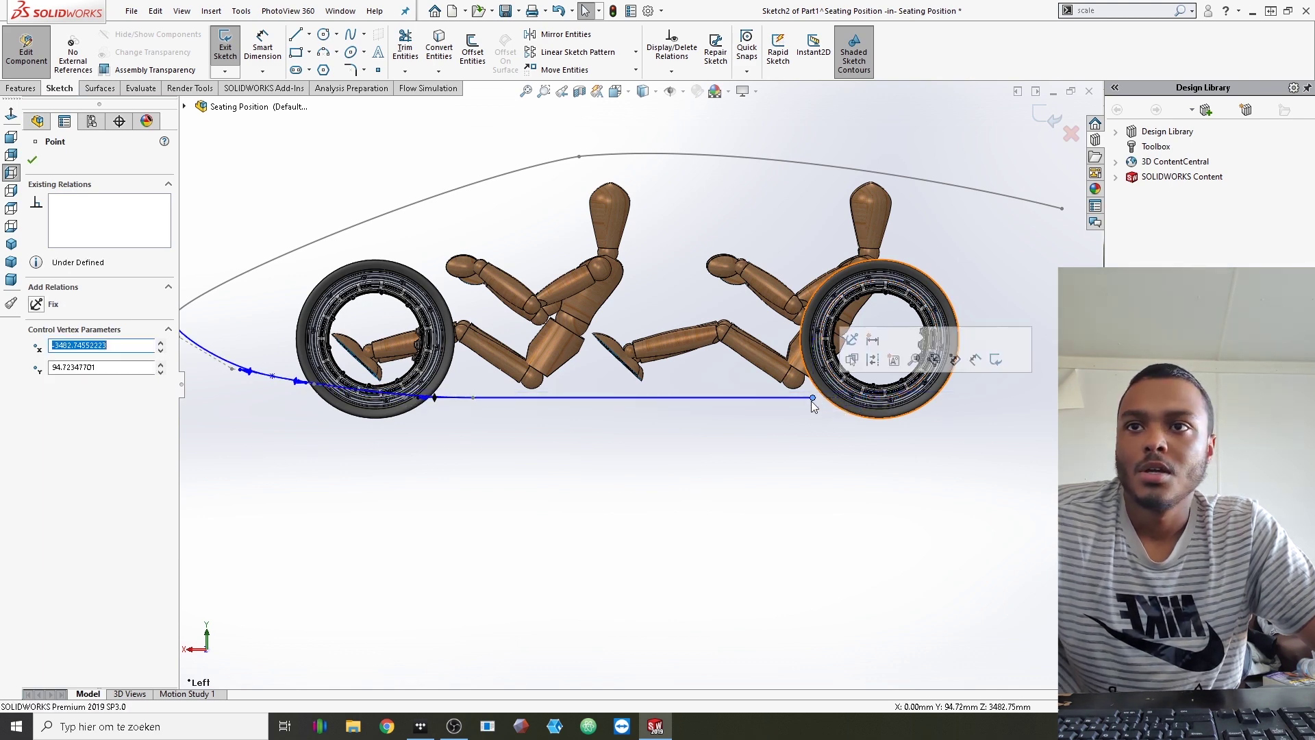
{"action": "left_click", "coordinate": [511, 465]}
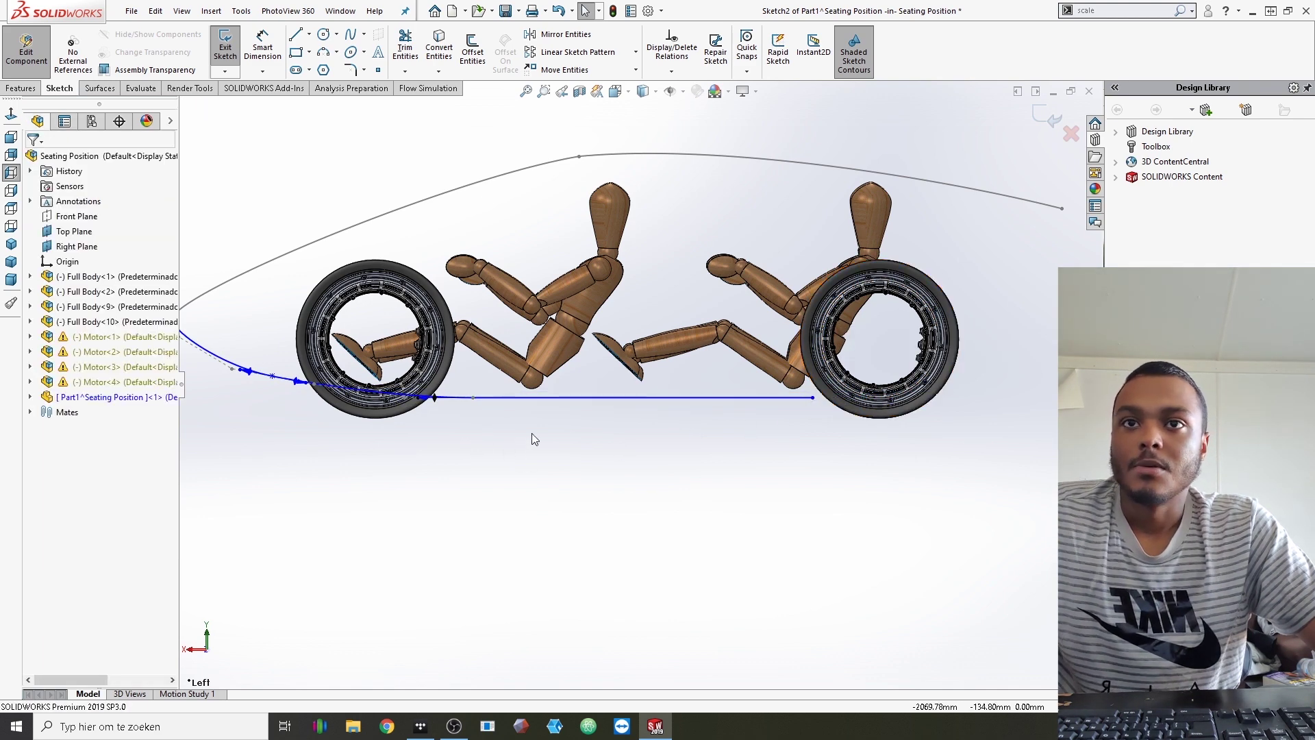
{"action": "left_click", "coordinate": [586, 397]}
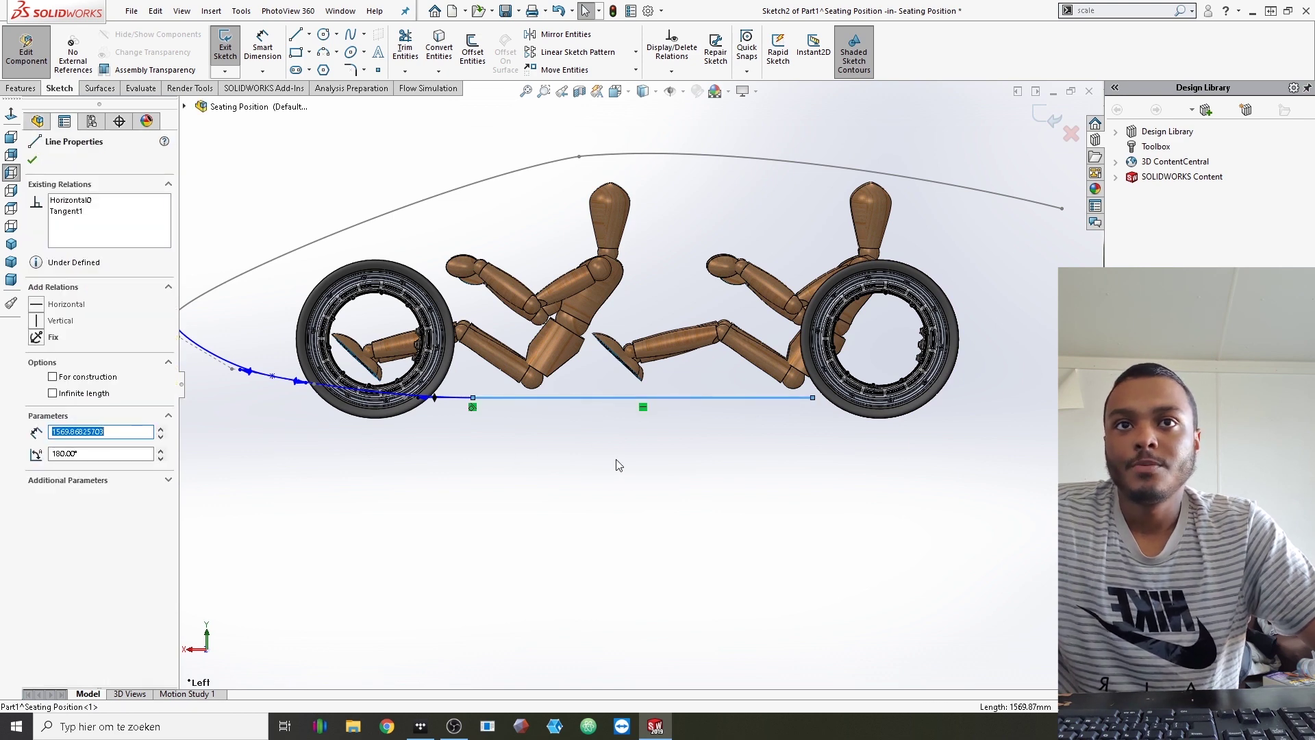
Draw a two-point spline about 1442 mm long from the floor line's rear end to the roof curve's rear end
{"action": "scroll", "coordinate": [539, 349], "scroll_direction": "up", "scroll_amount": 3}
{"action": "left_click", "coordinate": [351, 33]}
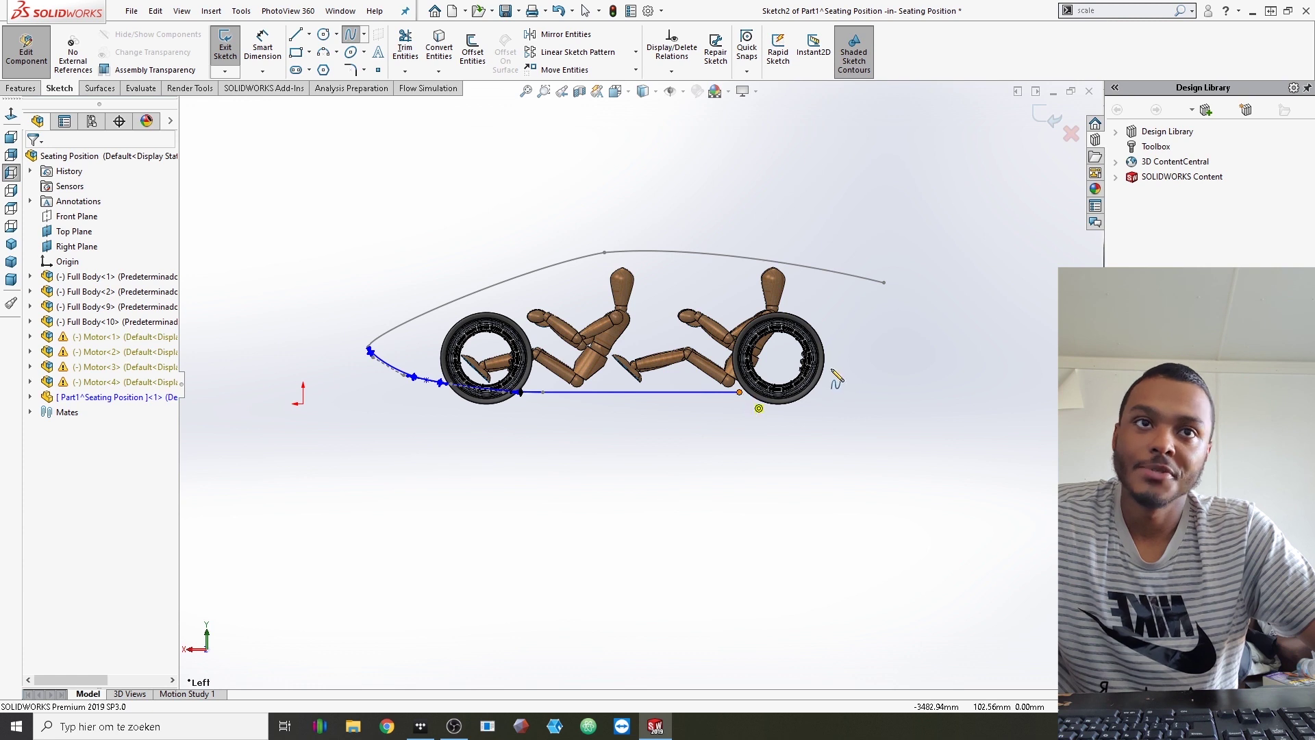
{"action": "left_click", "coordinate": [740, 392]}
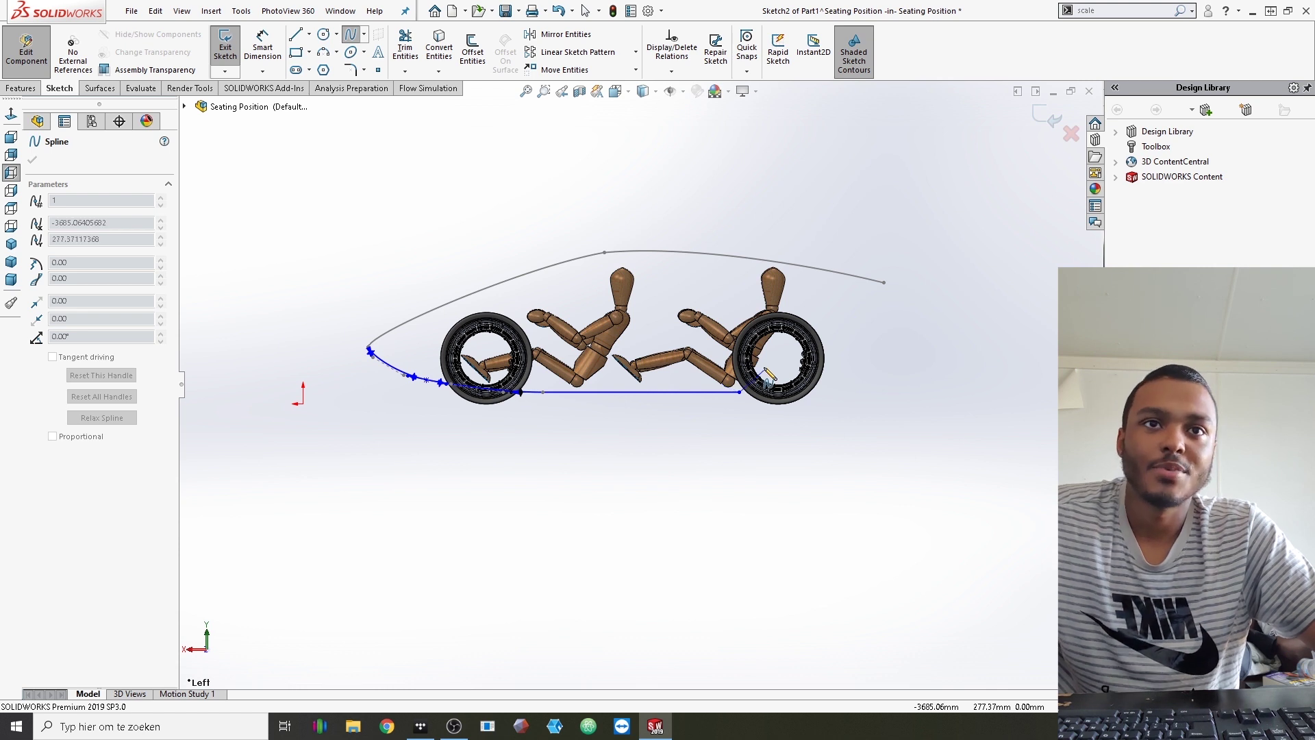
{"action": "scroll", "coordinate": [768, 373], "scroll_direction": "down", "scroll_amount": 2}
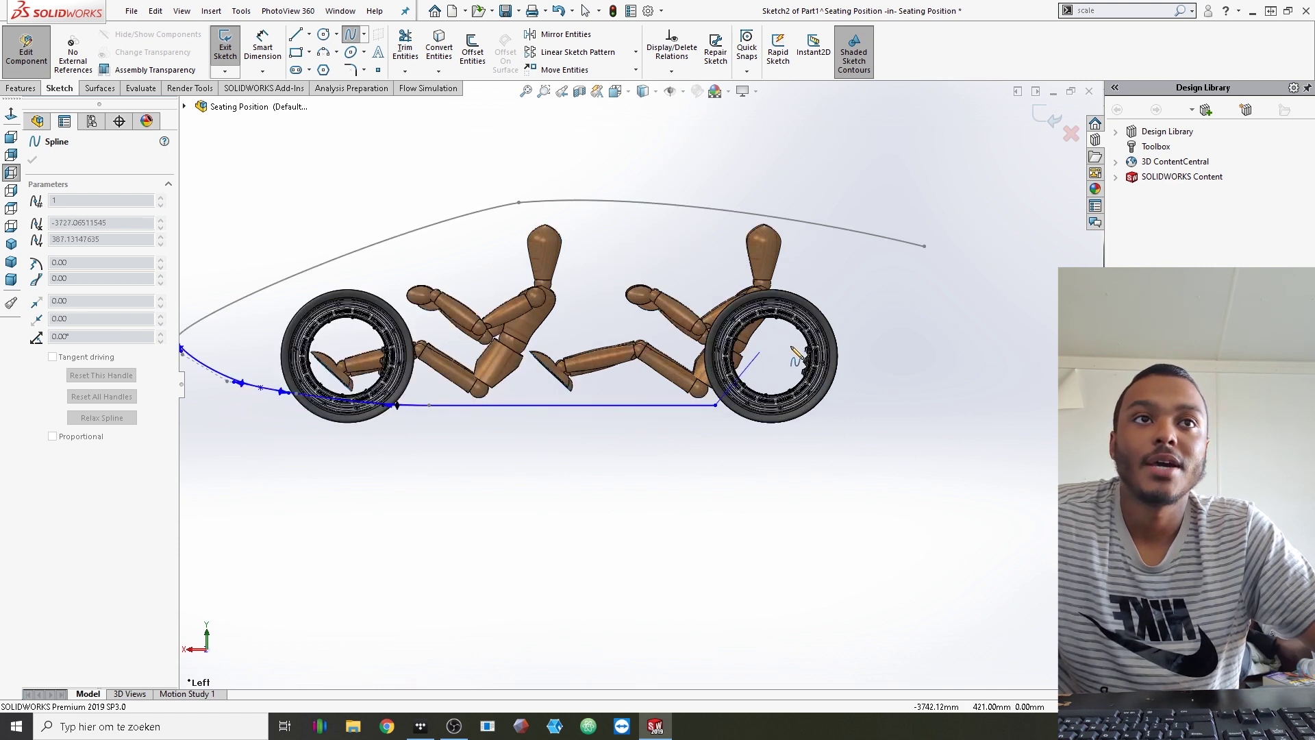
{"action": "left_click", "coordinate": [924, 247]}
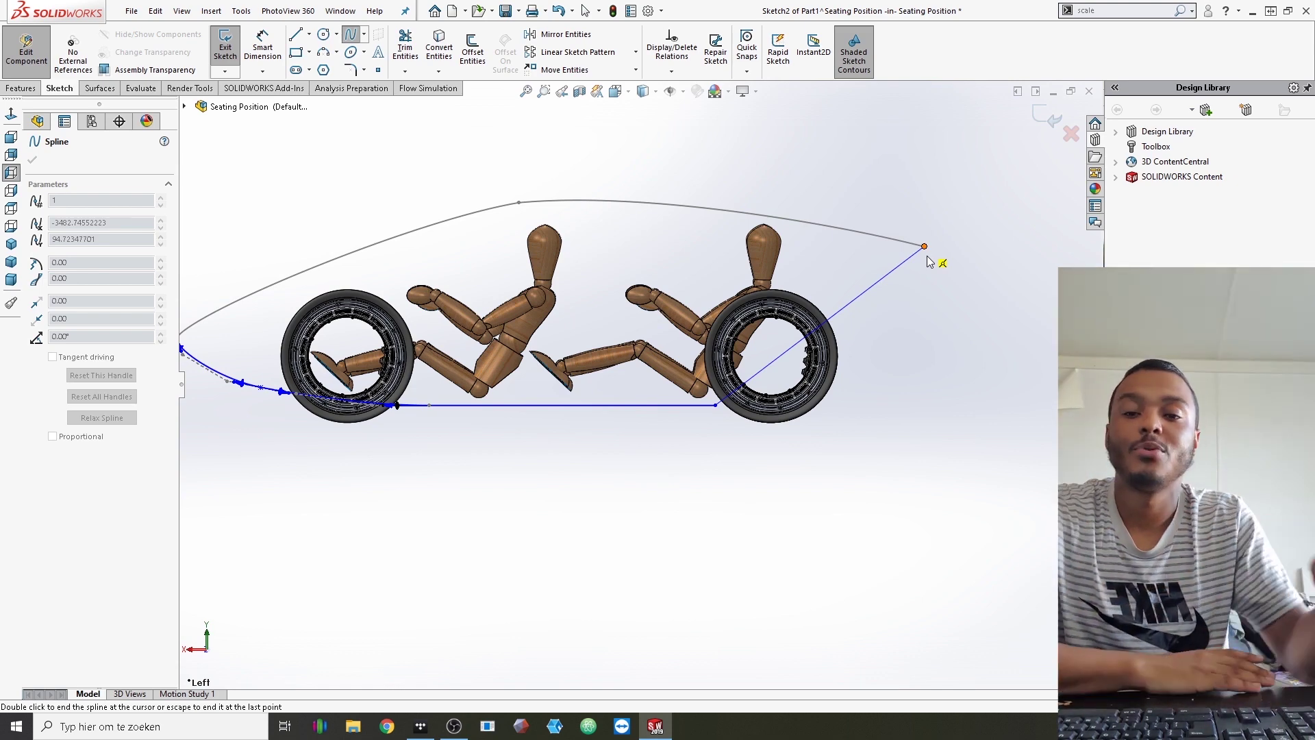
{"action": "key", "text": "Escape"}
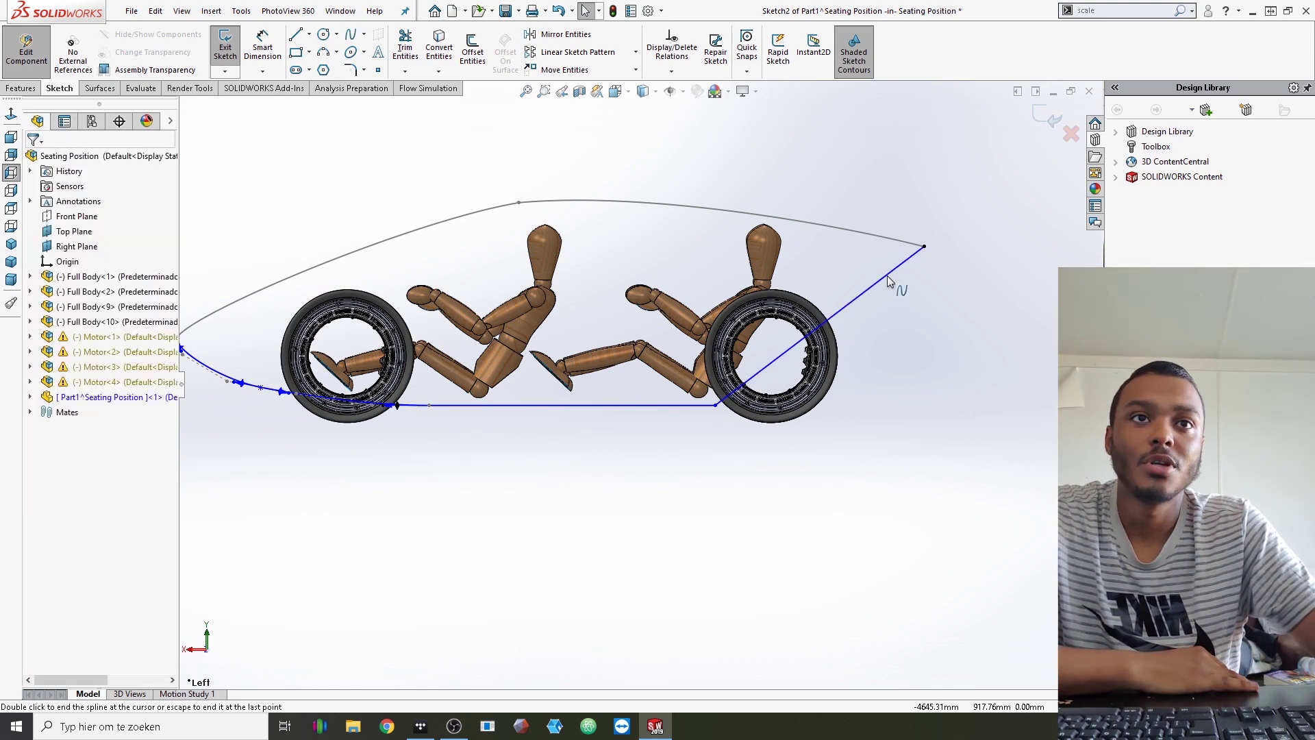
Delete the spline joining the floor line to the roof curve's rear end
{"action": "left_click", "coordinate": [887, 276]}
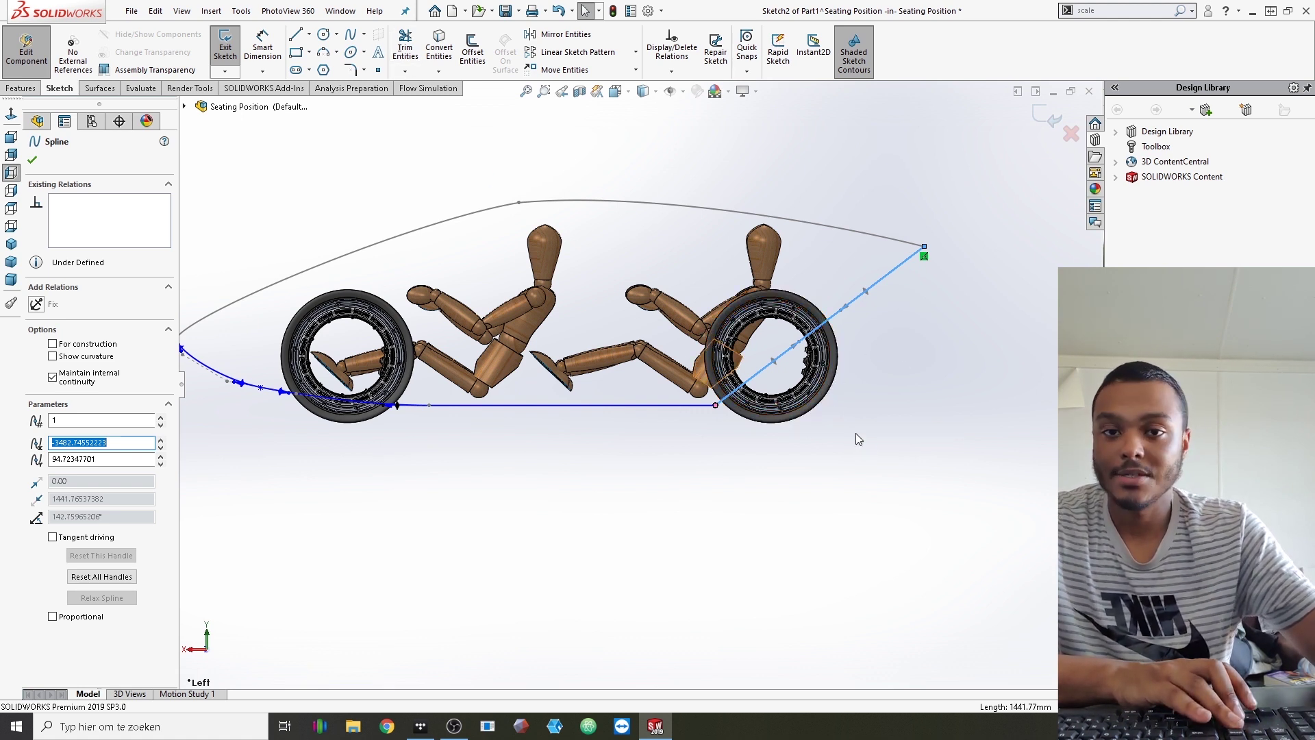
{"action": "left_click", "coordinate": [909, 325]}
{"action": "left_click", "coordinate": [896, 272]}
{"action": "key", "text": "Delete"}
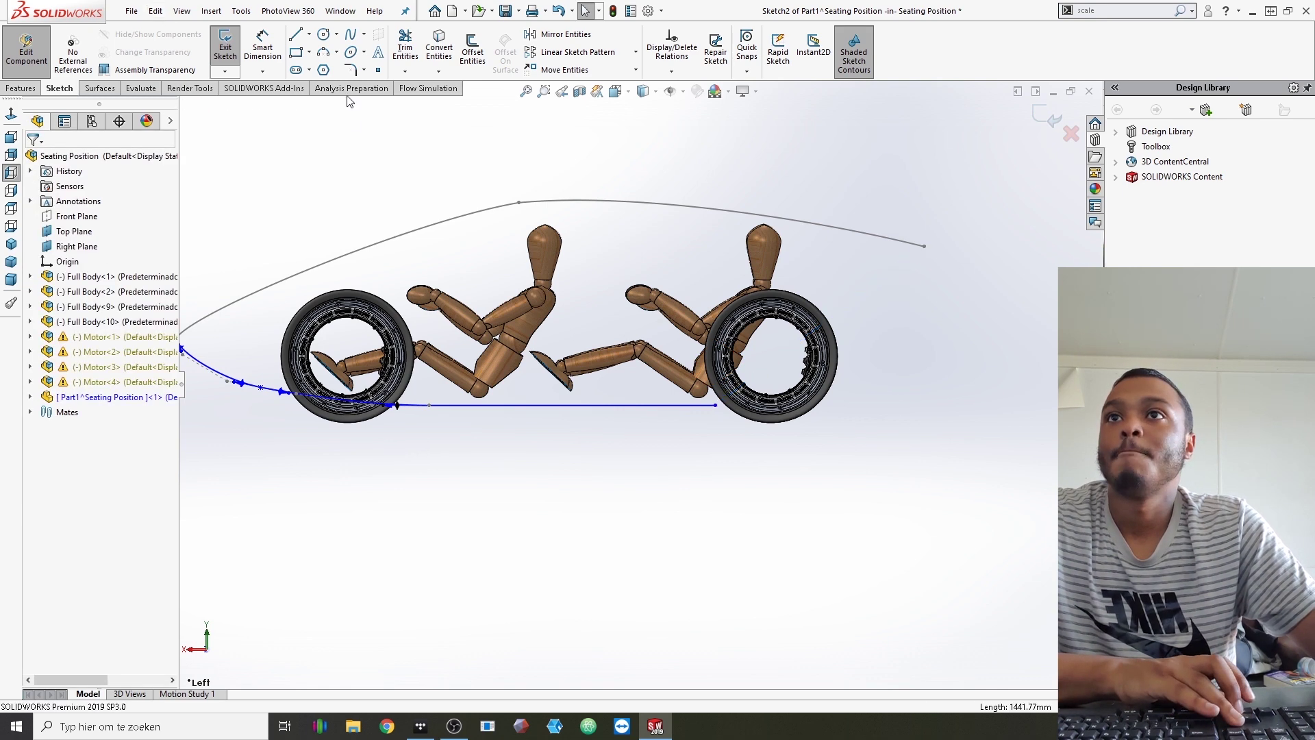
Draw a vertical line about 279 mm long downward from the roof curve's rear end
{"action": "left_click", "coordinate": [351, 34]}
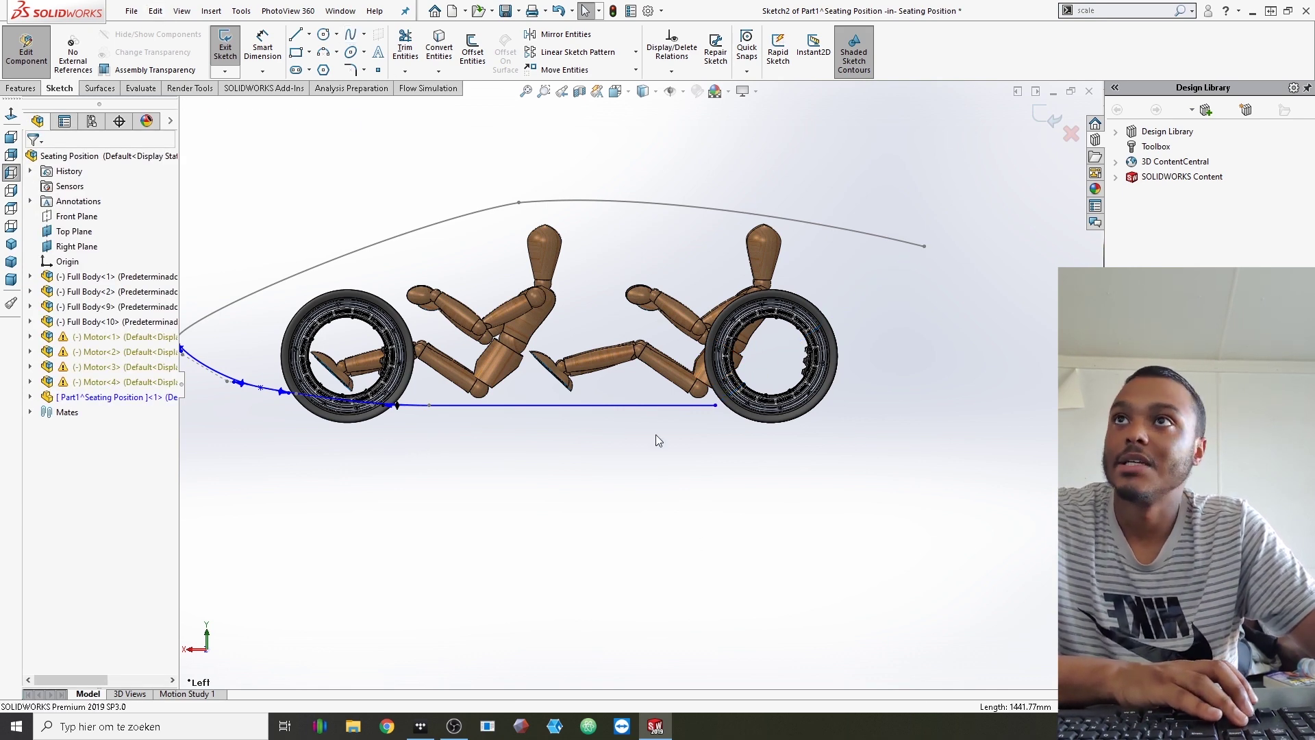
{"action": "left_click", "coordinate": [295, 34]}
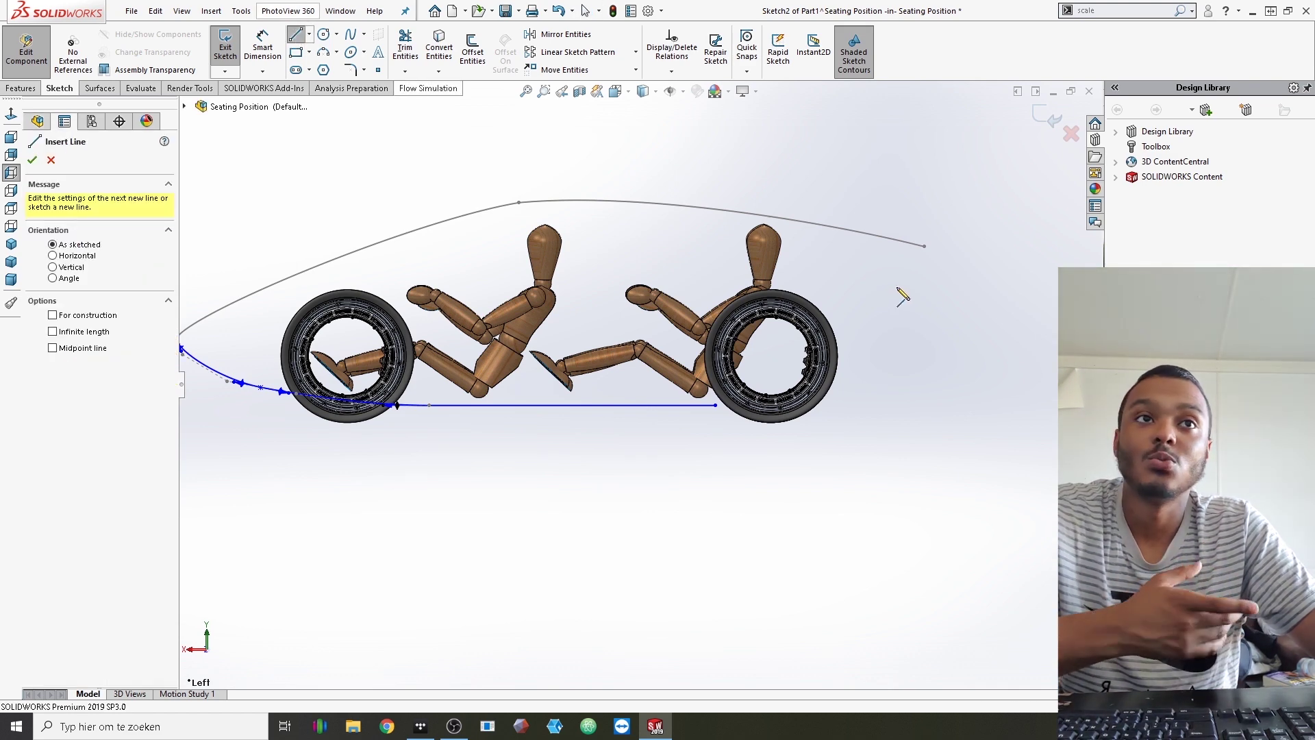
{"action": "left_click", "coordinate": [925, 247]}
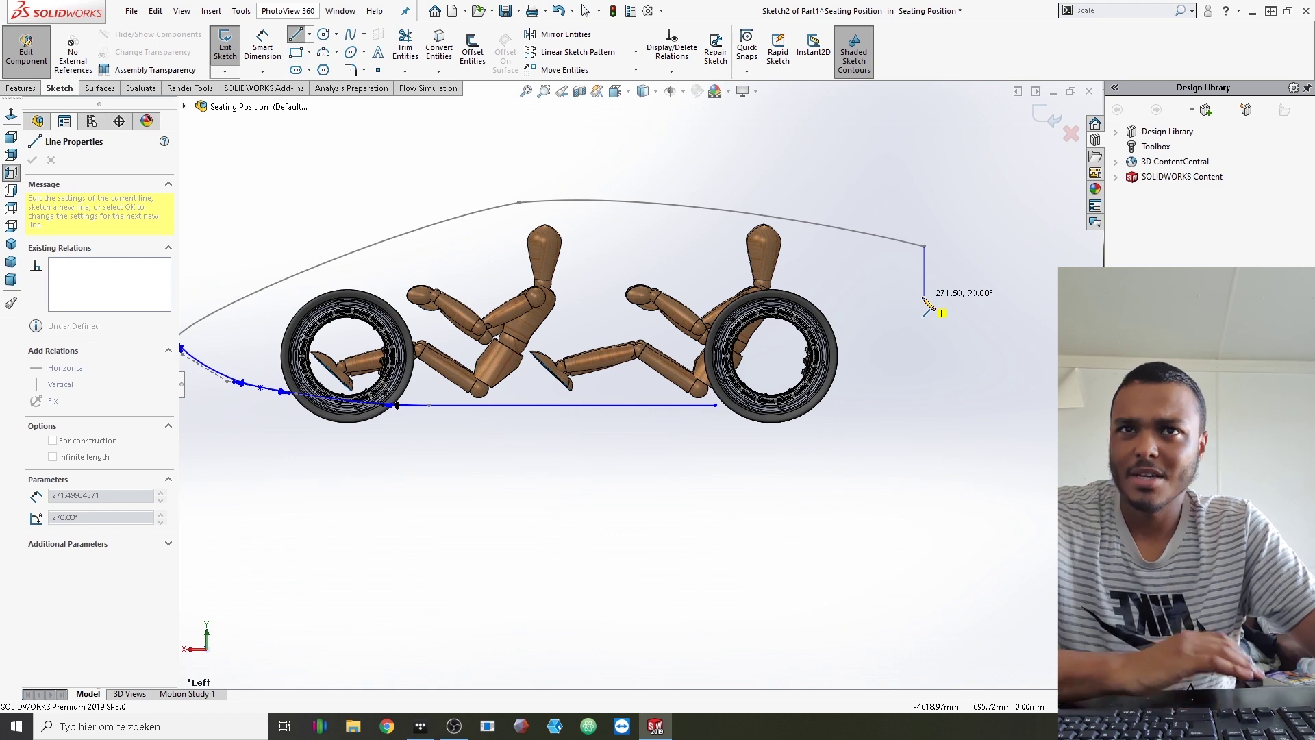
{"action": "double_click", "coordinate": [925, 297]}
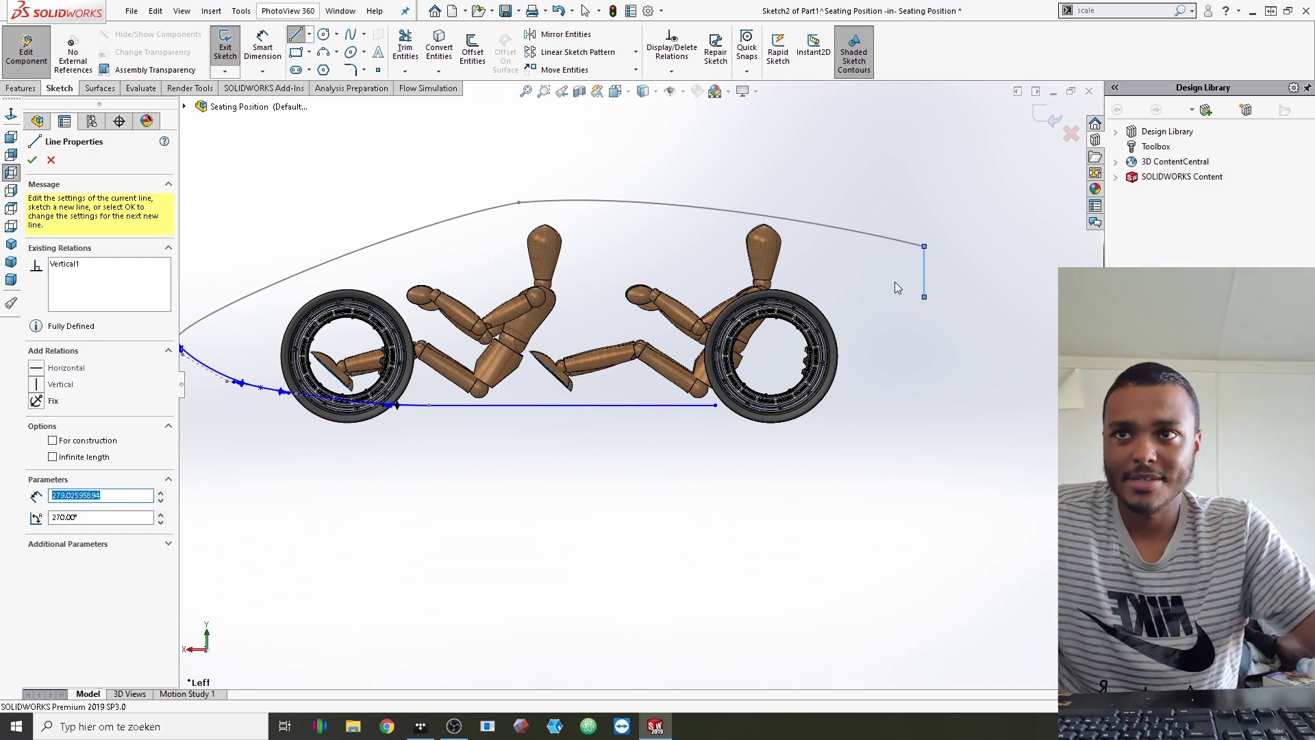
{"action": "key", "text": "Escape"}
{"action": "scroll", "coordinate": [822, 229], "scroll_direction": "up", "scroll_amount": 1}
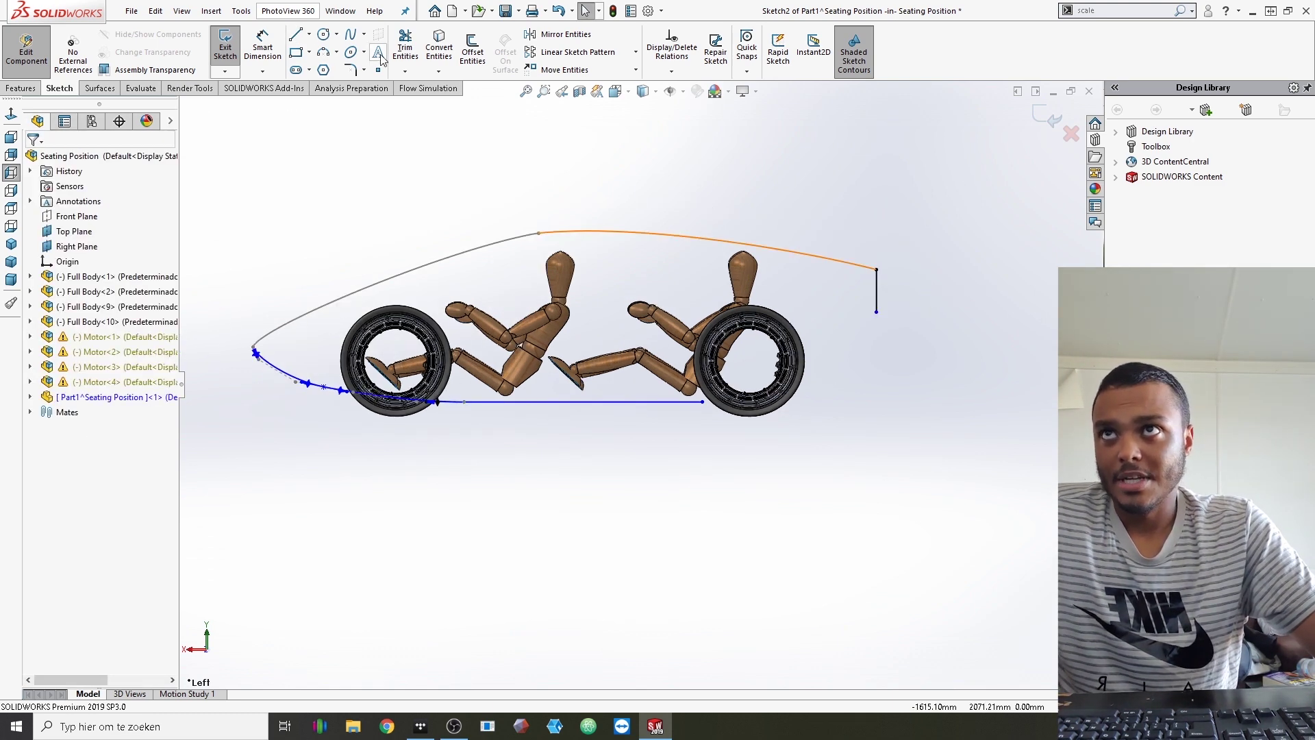
Draw a two-point spline about 1292 mm long from the floor line's rear end to the vertical tail line's lower end
{"action": "left_click", "coordinate": [347, 33]}
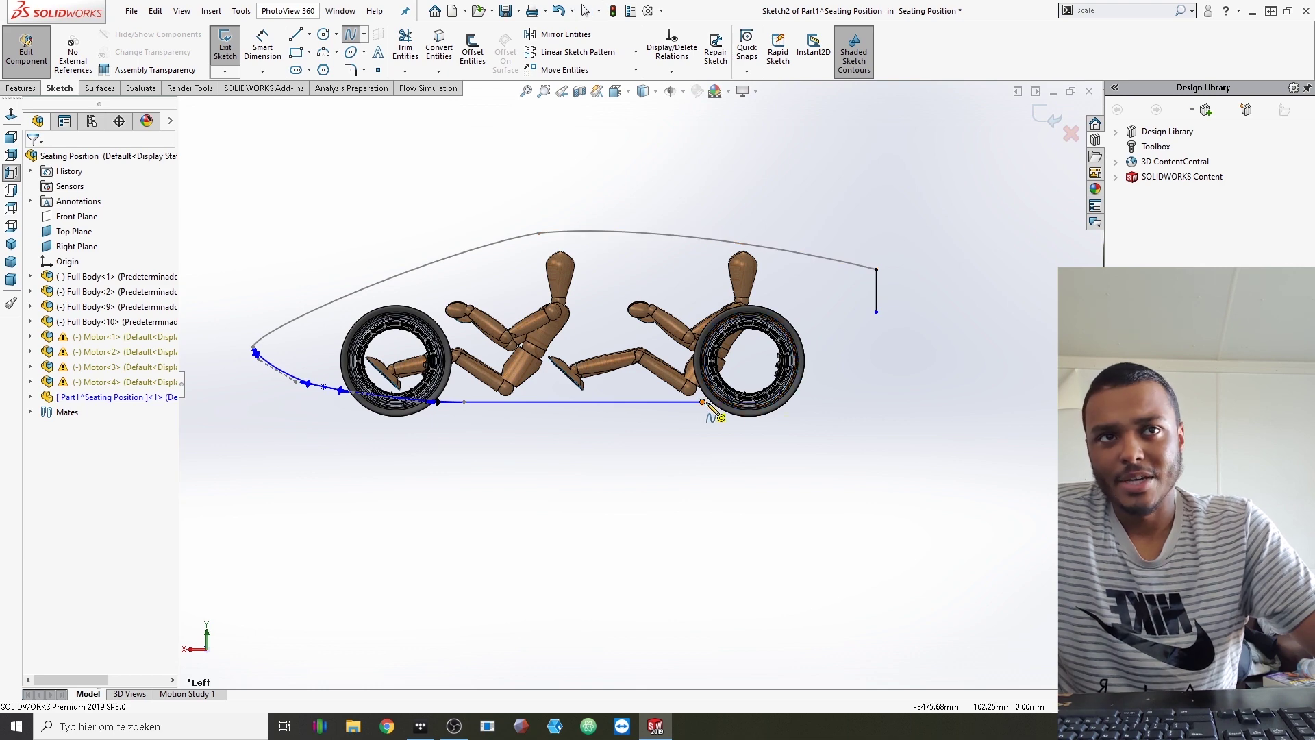
{"action": "left_click", "coordinate": [876, 321]}
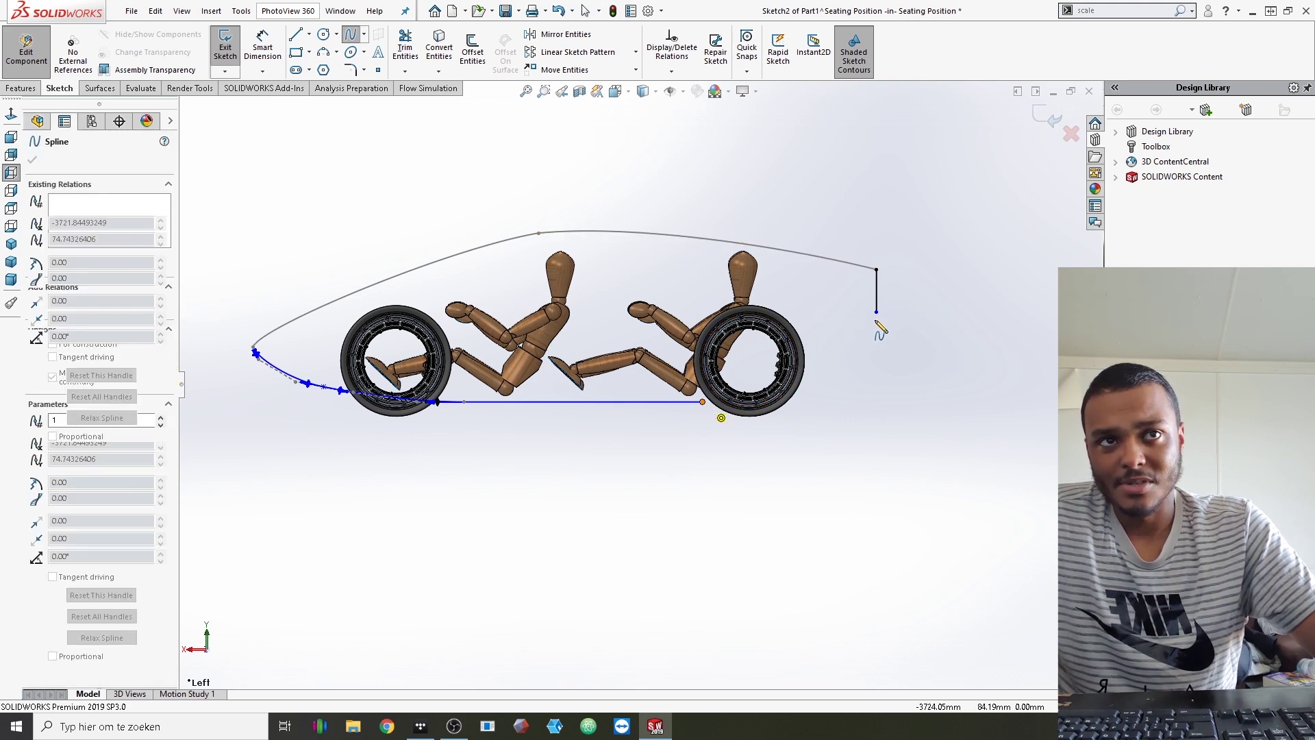
{"action": "key", "text": "Escape"}
{"action": "key", "text": "Escape"}
{"action": "scroll", "coordinate": [820, 342], "scroll_direction": "down", "scroll_amount": 1}
Bow the rear underbody spline downward by turning its tangent handle at the floor line to about 177°
{"action": "left_click", "coordinate": [819, 342]}
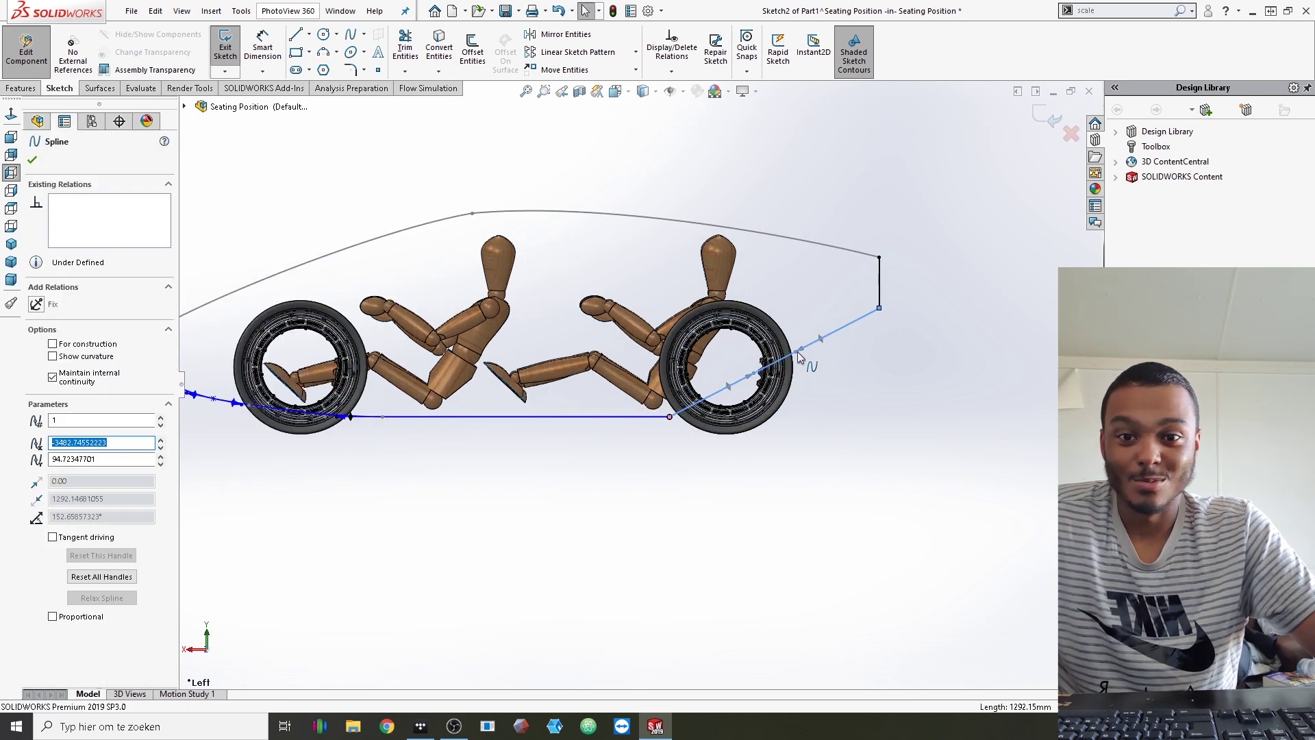
{"action": "left_click_drag", "start_coordinate": [749, 385], "coordinate": [751, 419]}
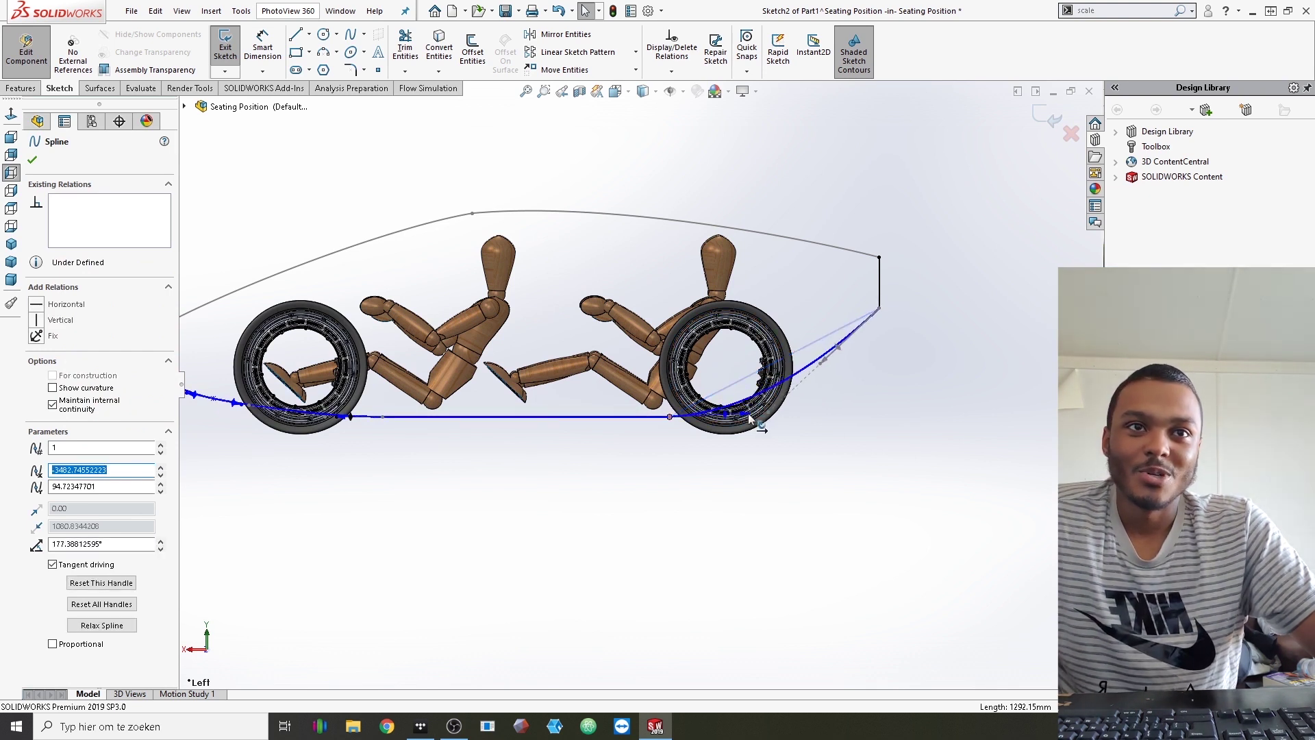
{"action": "left_click", "coordinate": [906, 373]}
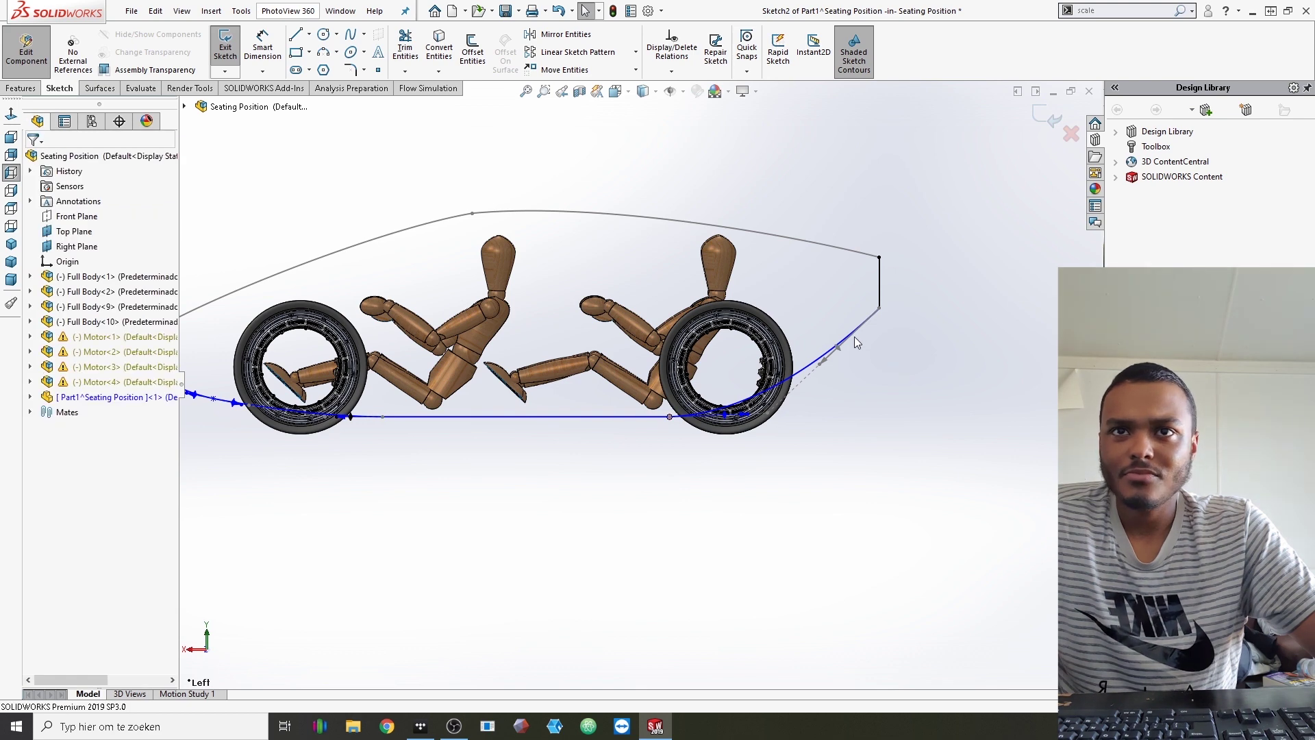
{"action": "key", "text": "f"}
{"action": "scroll", "coordinate": [548, 329], "scroll_direction": "down", "scroll_amount": 3}
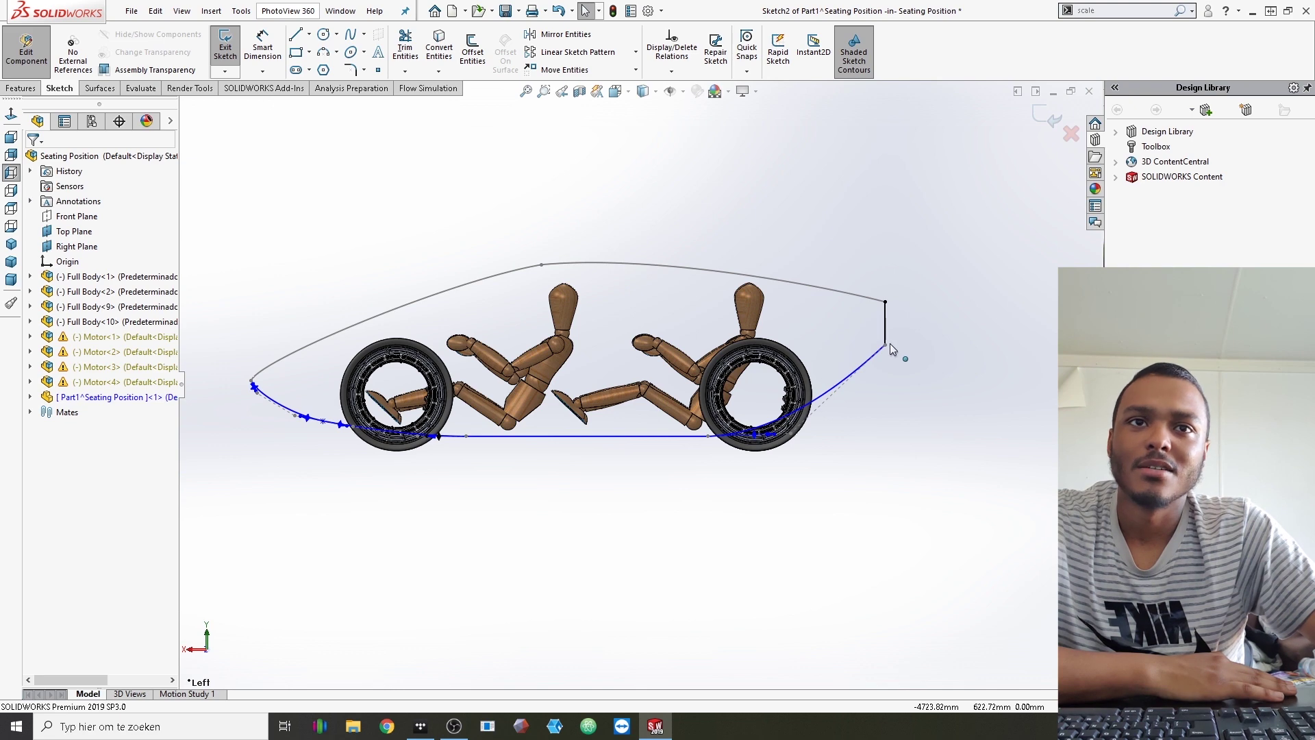
Move the junction of the floor line and rear underbody spline slightly forward, and close the side profile sketch
{"action": "scroll", "coordinate": [890, 359], "scroll_direction": "up", "scroll_amount": 3}
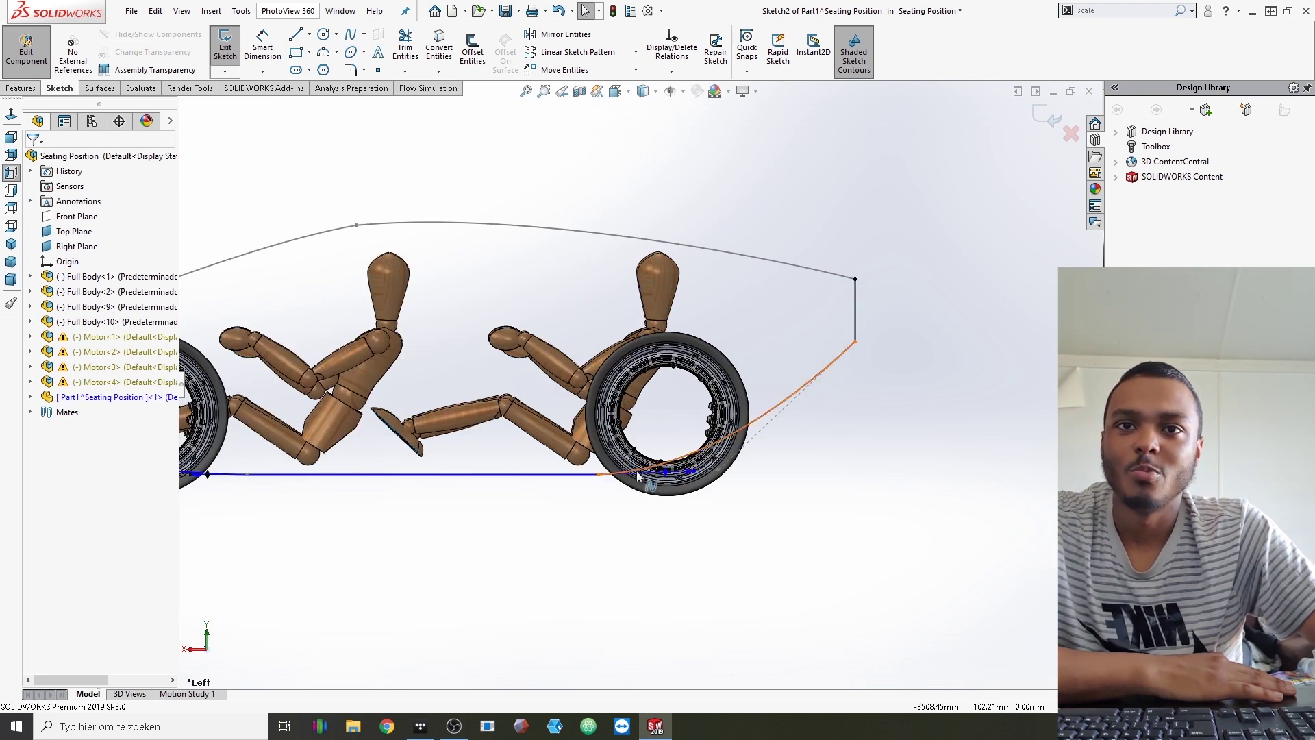
{"action": "left_click_drag", "start_coordinate": [600, 474], "coordinate": [574, 480]}
{"action": "key", "text": "Escape"}
{"action": "scroll", "coordinate": [573, 479], "scroll_direction": "up", "scroll_amount": 5}
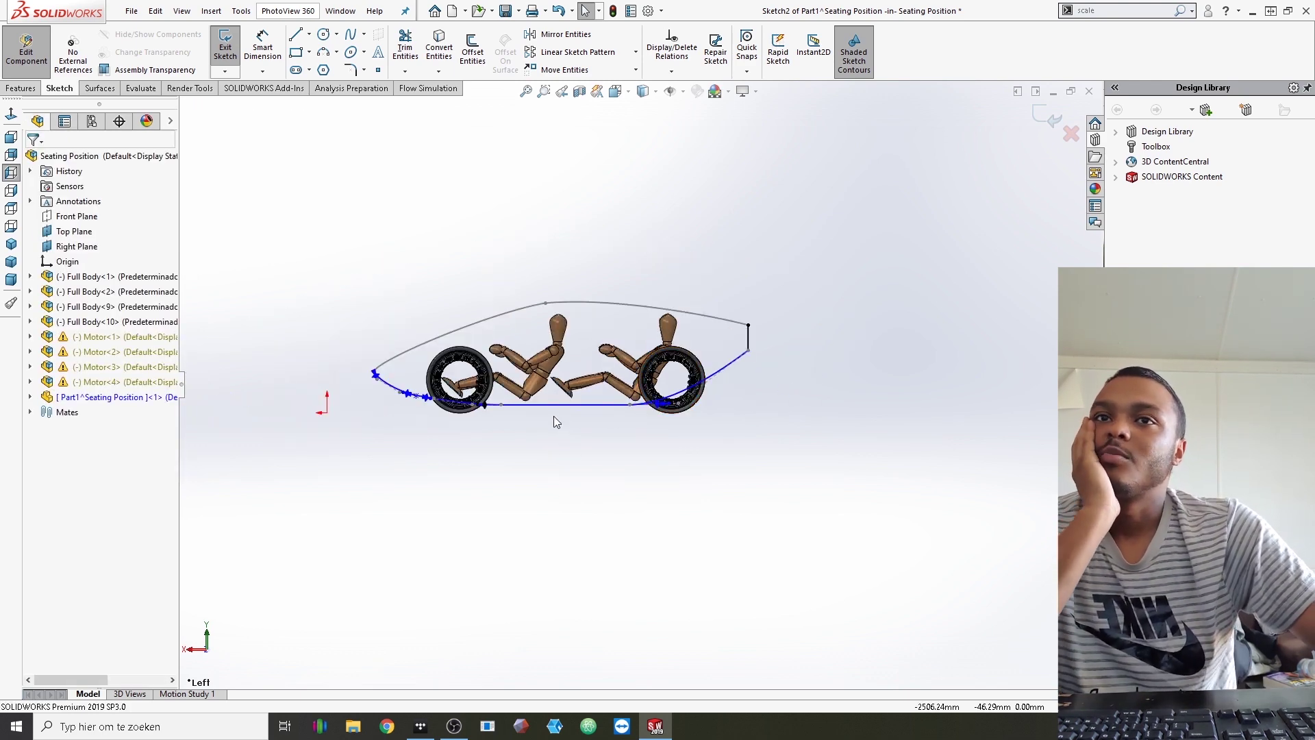
{"action": "scroll", "coordinate": [553, 417], "scroll_direction": "down", "scroll_amount": 2}
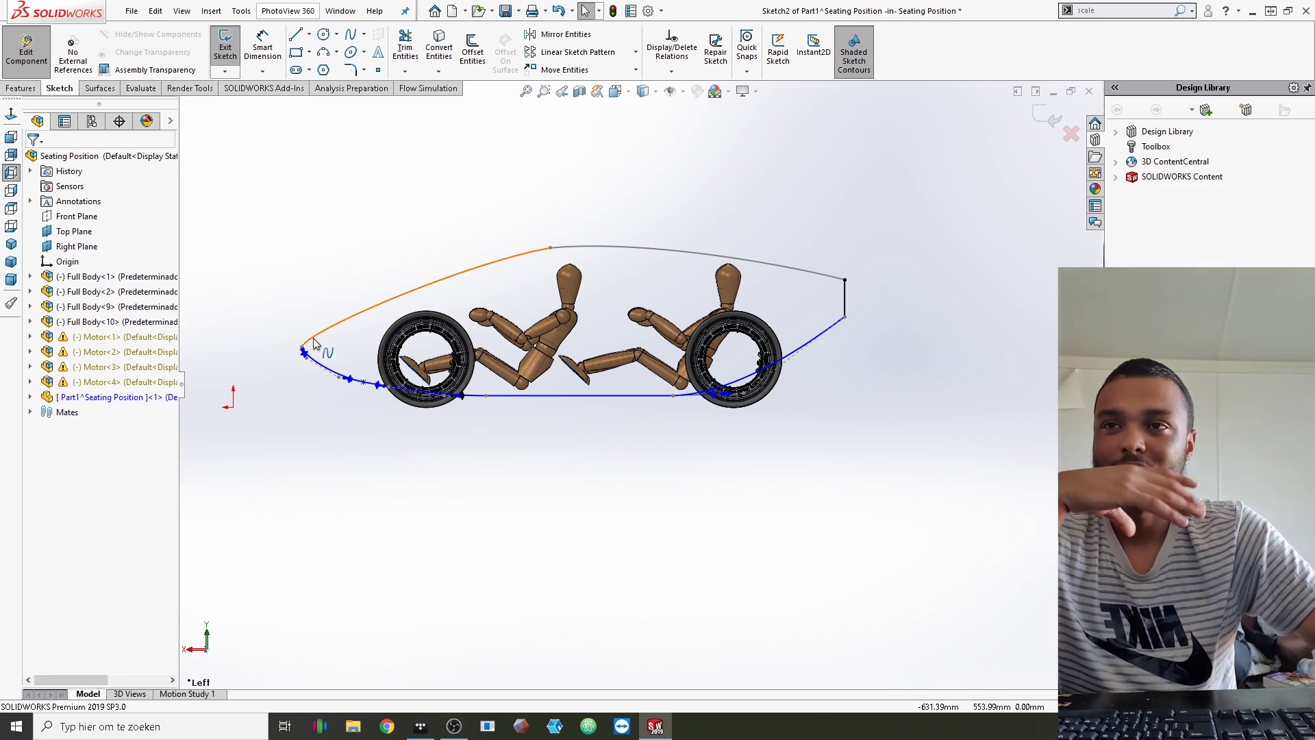
{"action": "mouse_move", "coordinate": [566, 272]}
{"action": "middle_mouse_down"}
{"action": "mouse_move", "coordinate": [457, 268]}
{"action": "mouse_move", "coordinate": [513, 349]}
{"action": "middle_mouse_up"}
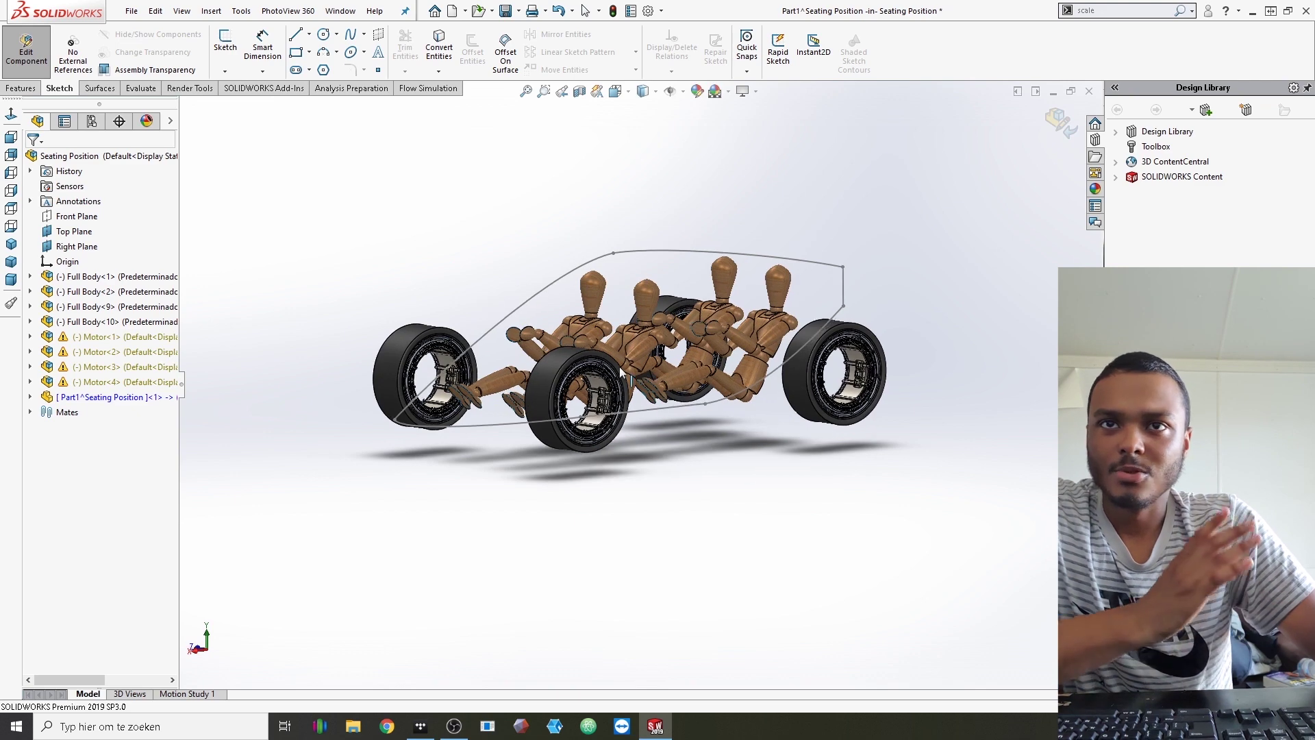
Start a new sketch on the outer face of the near front wheel's ball bearing place holder
{"action": "scroll", "coordinate": [514, 350], "scroll_direction": "down", "scroll_amount": 3}
{"action": "scroll", "coordinate": [601, 374], "scroll_direction": "down", "scroll_amount": 2}
{"action": "mouse_move", "coordinate": [601, 373]}
{"action": "middle_mouse_down"}
{"action": "mouse_move", "coordinate": [670, 373]}
{"action": "mouse_move", "coordinate": [682, 389]}
{"action": "mouse_move", "coordinate": [616, 382]}
{"action": "middle_mouse_up"}
{"action": "scroll", "coordinate": [611, 388], "scroll_direction": "down", "scroll_amount": 2}
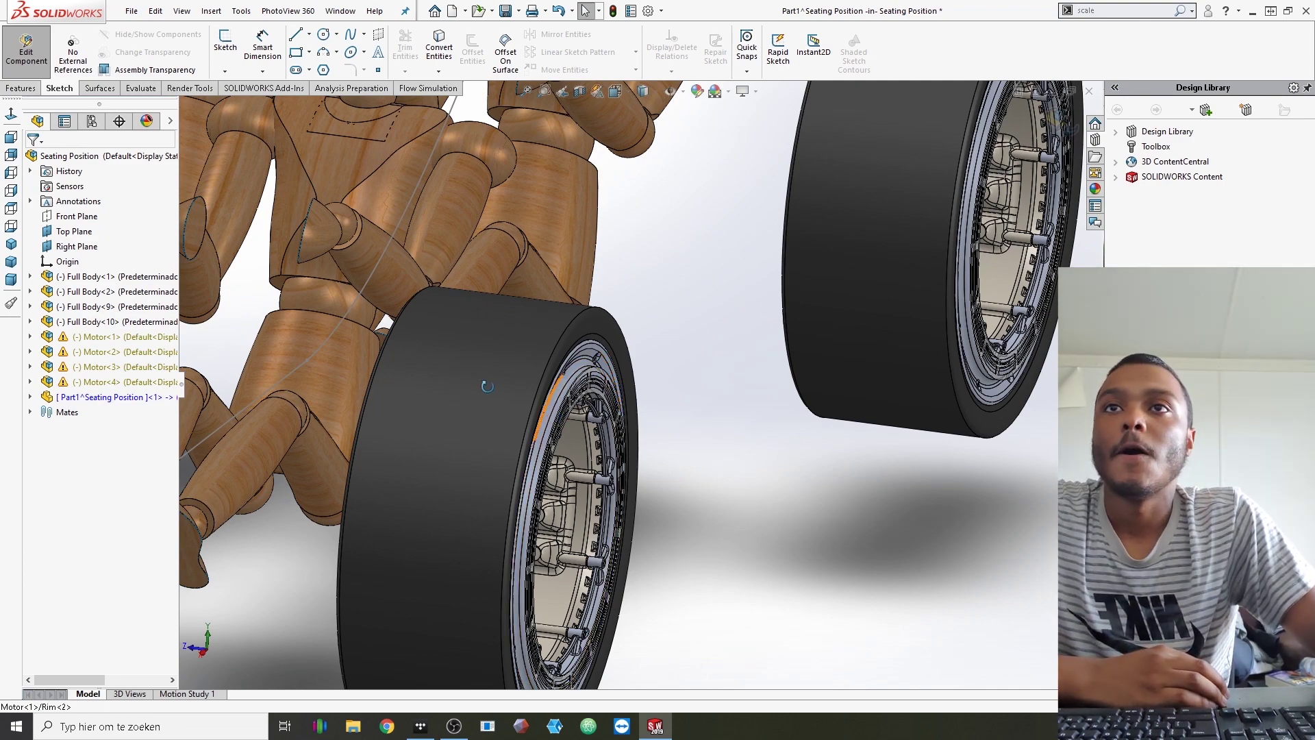
{"action": "middle_click_drag", "start_coordinate": [487, 385], "coordinate": [475, 377]}
{"action": "scroll", "coordinate": [471, 370], "scroll_direction": "up", "scroll_amount": 4}
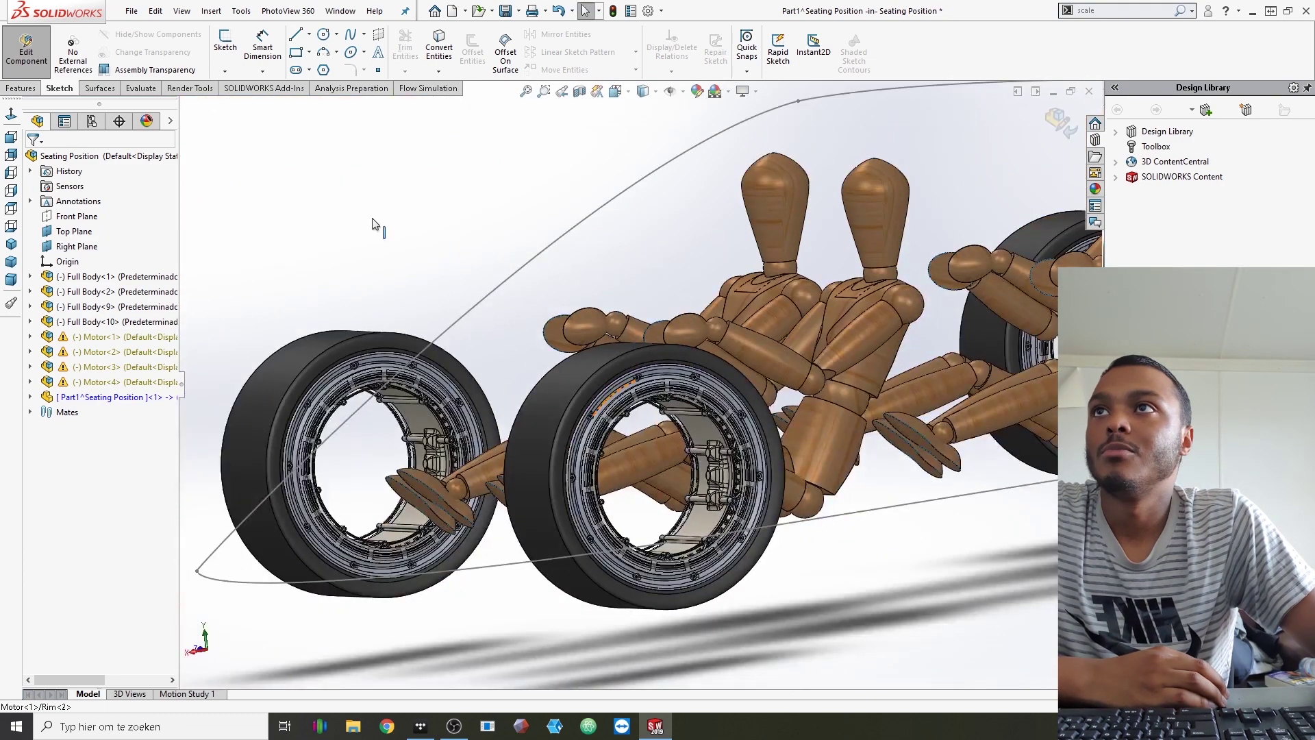
{"action": "left_click", "coordinate": [225, 40]}
{"action": "scroll", "coordinate": [700, 366], "scroll_direction": "down", "scroll_amount": 8}
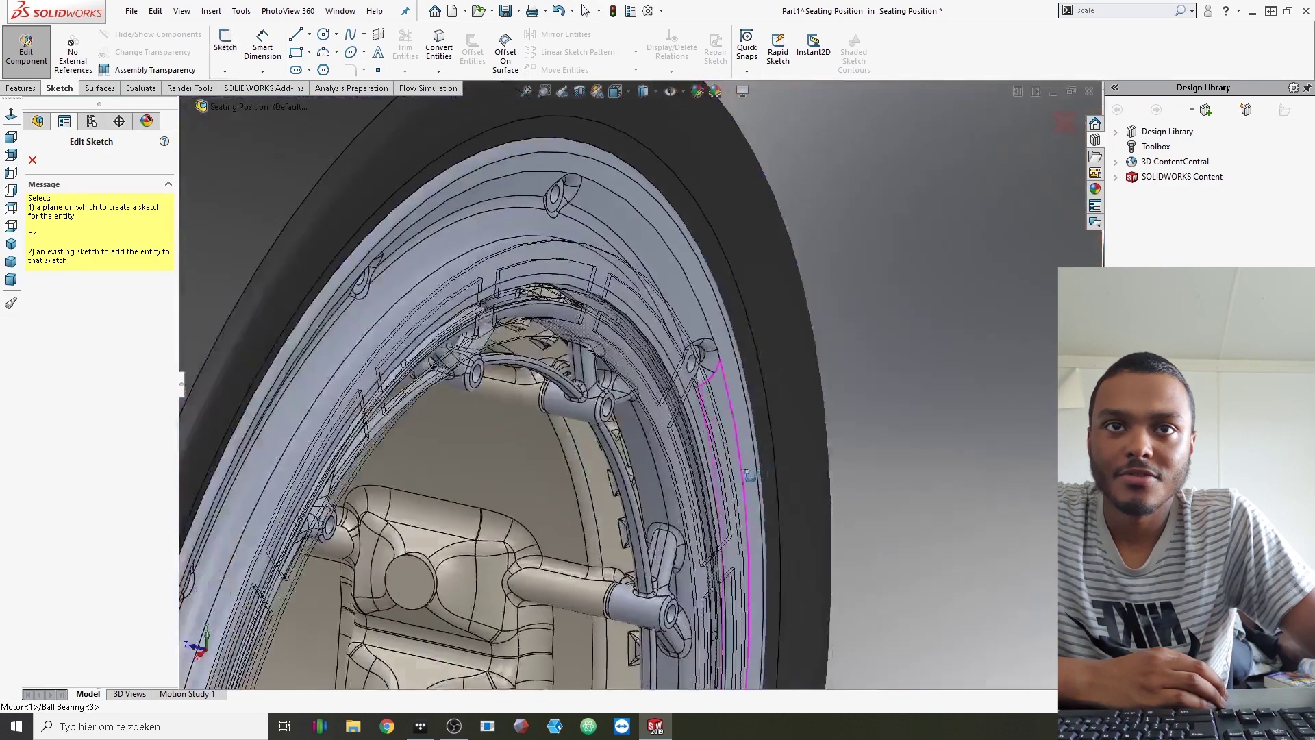
{"action": "mouse_move", "coordinate": [734, 548]}
{"action": "middle_mouse_down"}
{"action": "mouse_move", "coordinate": [816, 535]}
{"action": "mouse_move", "coordinate": [758, 537]}
{"action": "mouse_move", "coordinate": [778, 593]}
{"action": "mouse_move", "coordinate": [731, 520]}
{"action": "mouse_move", "coordinate": [744, 550]}
{"action": "middle_mouse_up"}
{"action": "scroll", "coordinate": [710, 532], "scroll_direction": "down", "scroll_amount": 8}
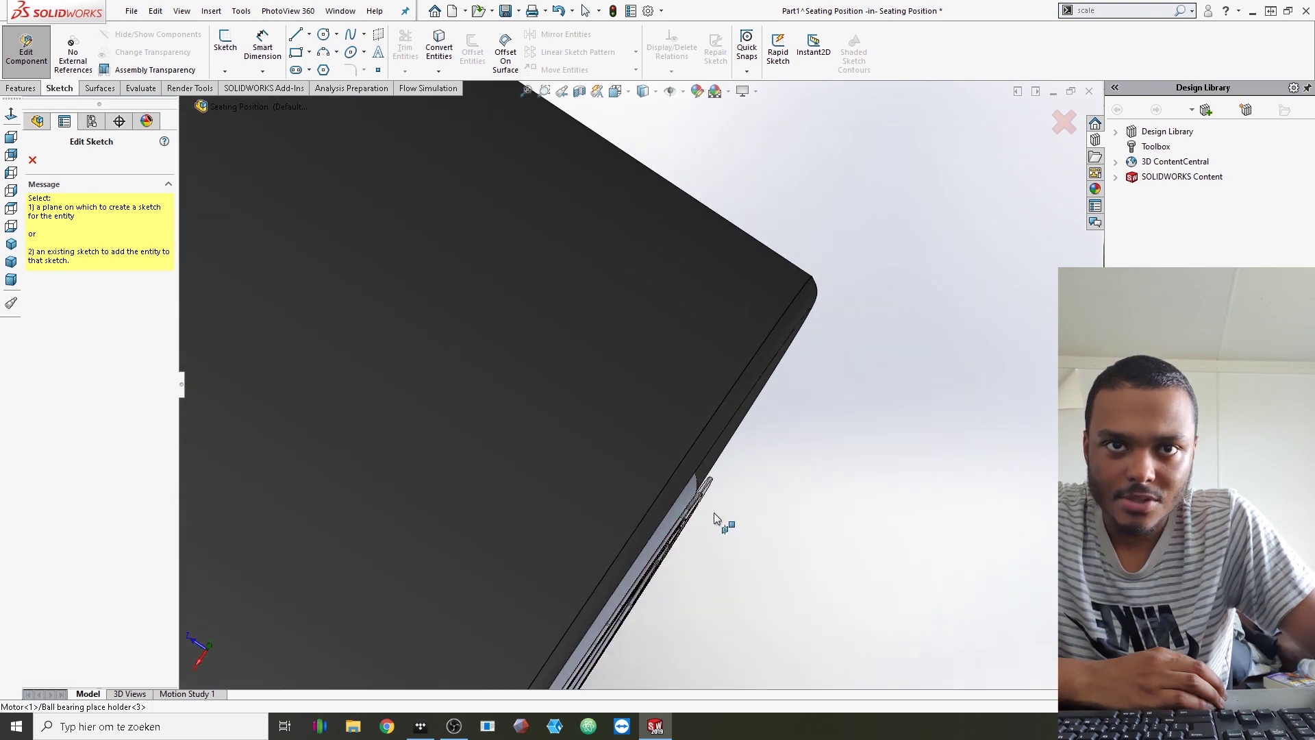
{"action": "left_click", "coordinate": [669, 441]}
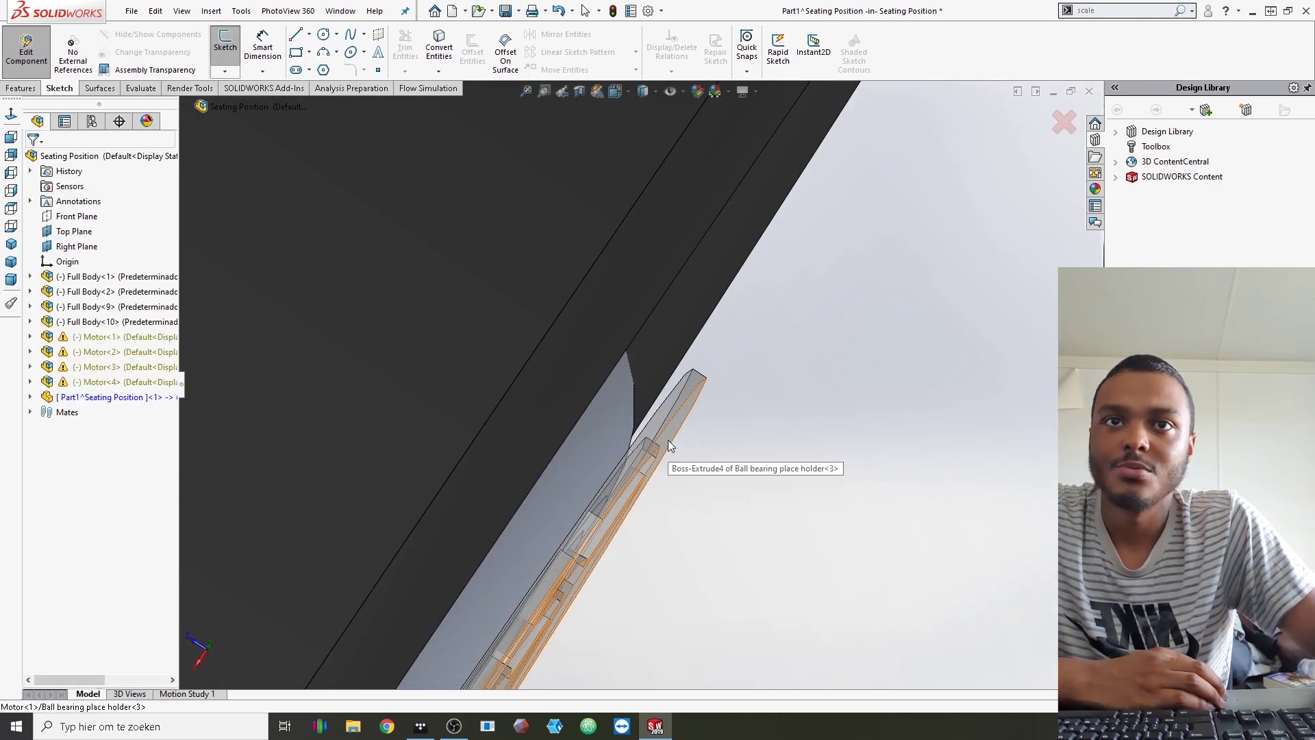
Convert the near front wheel's outer tyre edge into a circle in the new sketch
{"action": "scroll", "coordinate": [711, 370], "scroll_direction": "up", "scroll_amount": 10}
{"action": "middle_click_drag", "start_coordinate": [711, 370], "coordinate": [507, 308]}
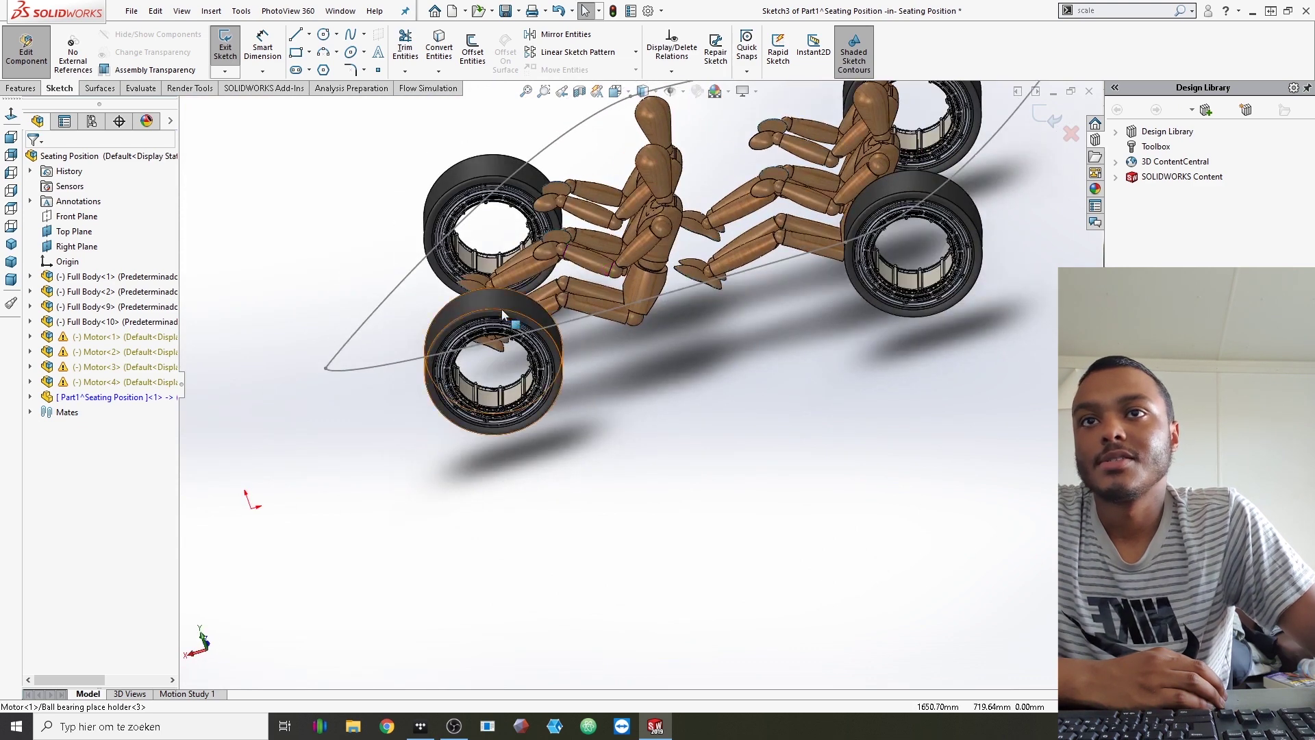
{"action": "left_click", "coordinate": [441, 41]}
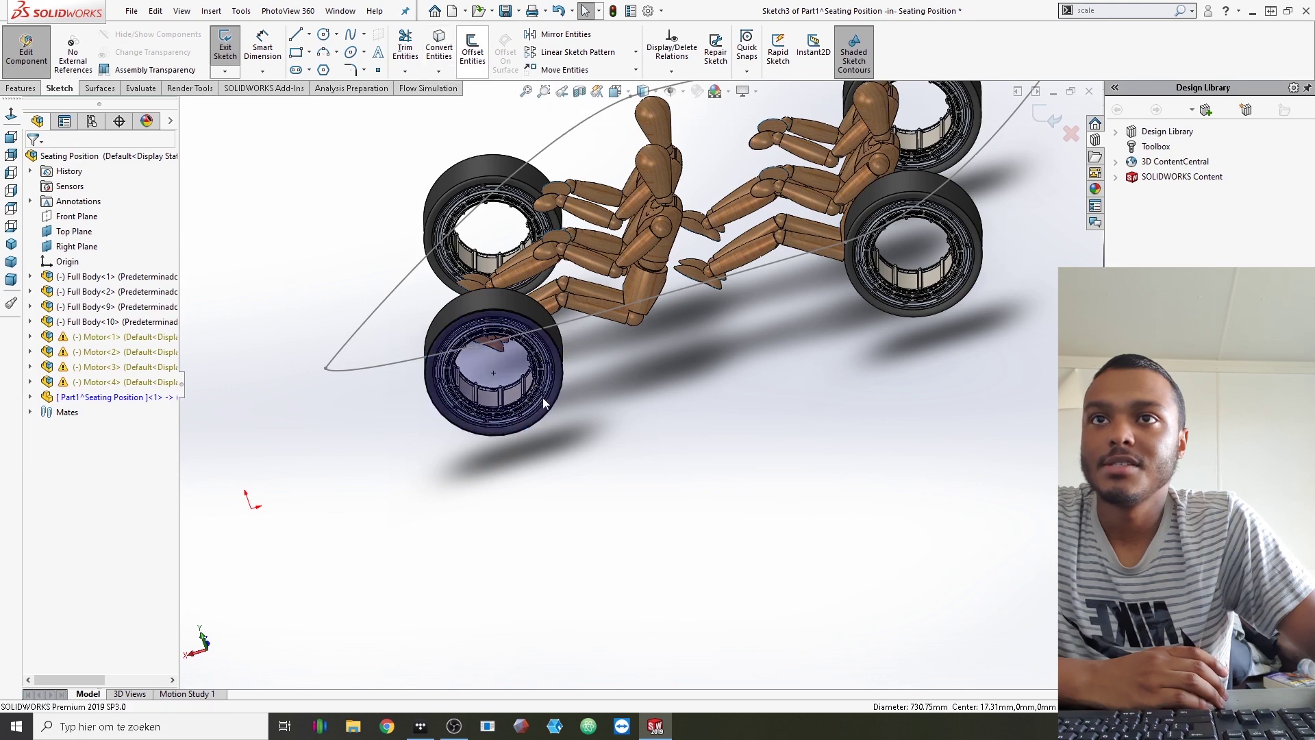
{"action": "left_click", "coordinate": [494, 316]}
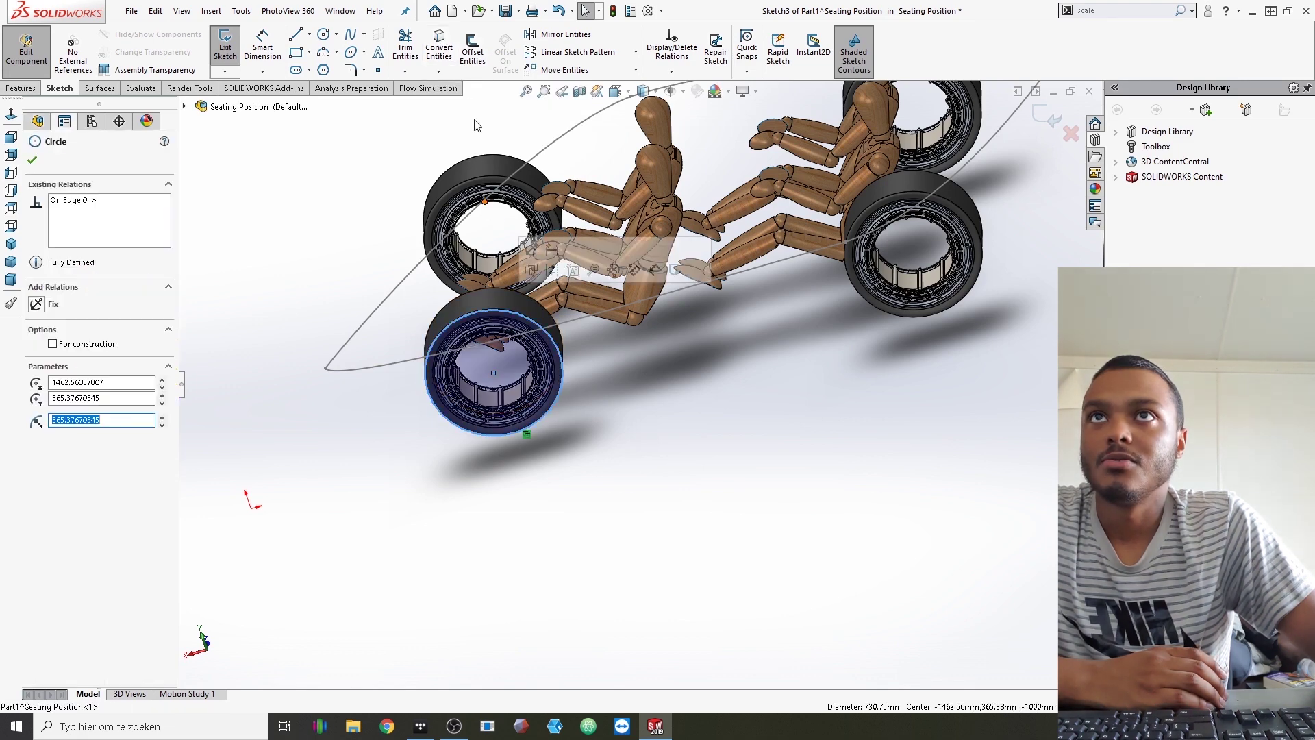
Offset the converted tyre circle outward by 30 mm
{"action": "left_click", "coordinate": [473, 51]}
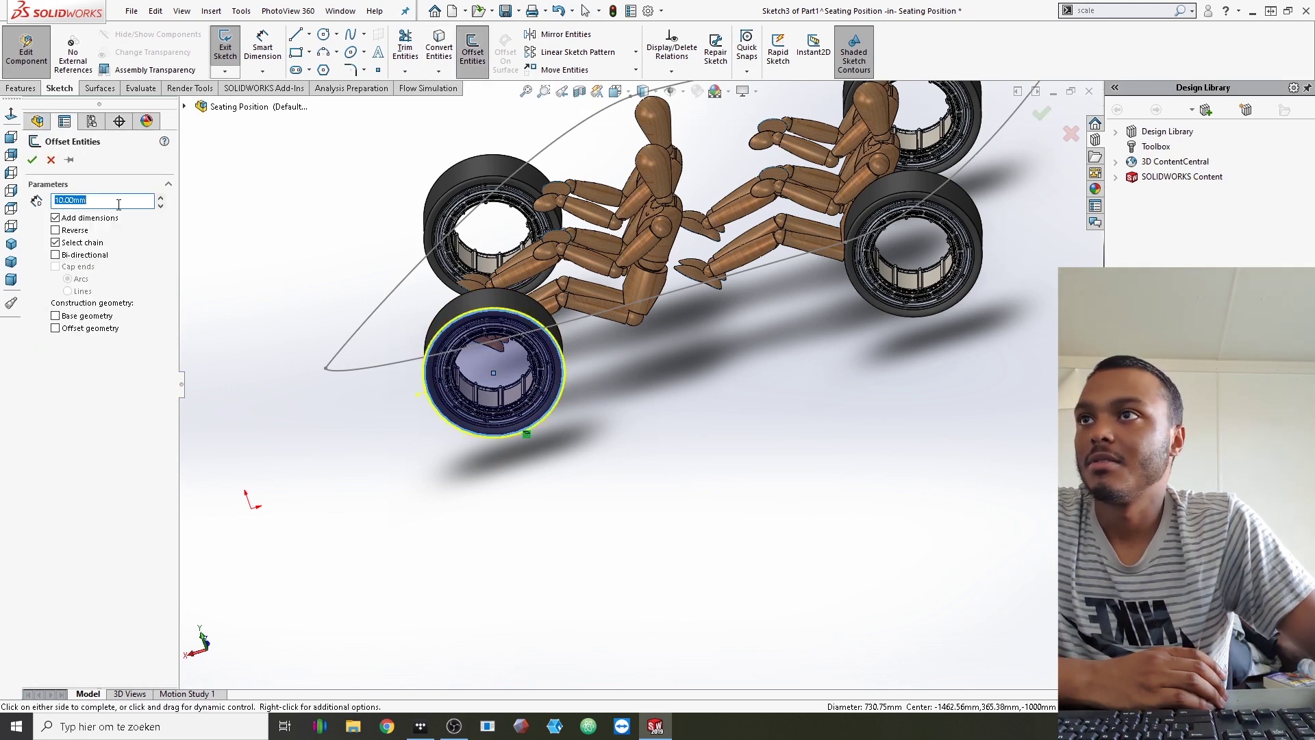
{"action": "left_click", "coordinate": [160, 197]}
{"action": "left_click", "coordinate": [160, 196]}
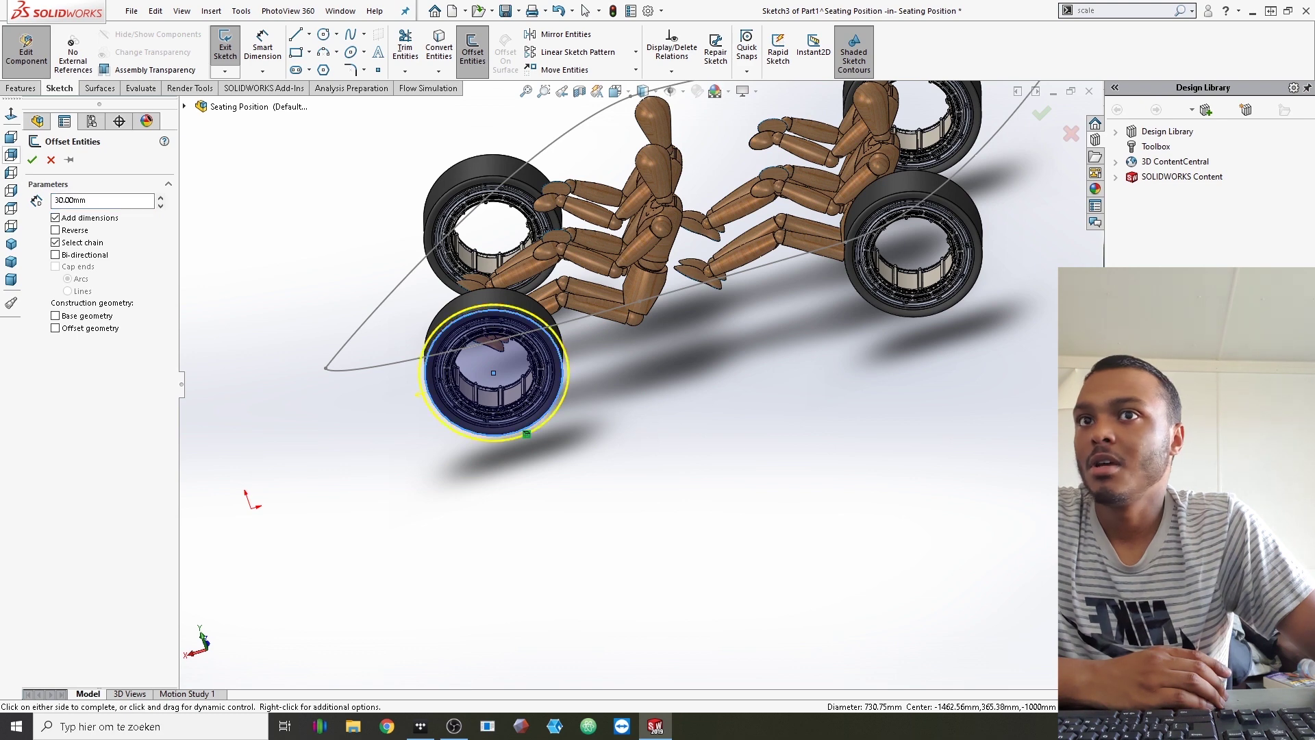
{"action": "left_click", "coordinate": [11, 137]}
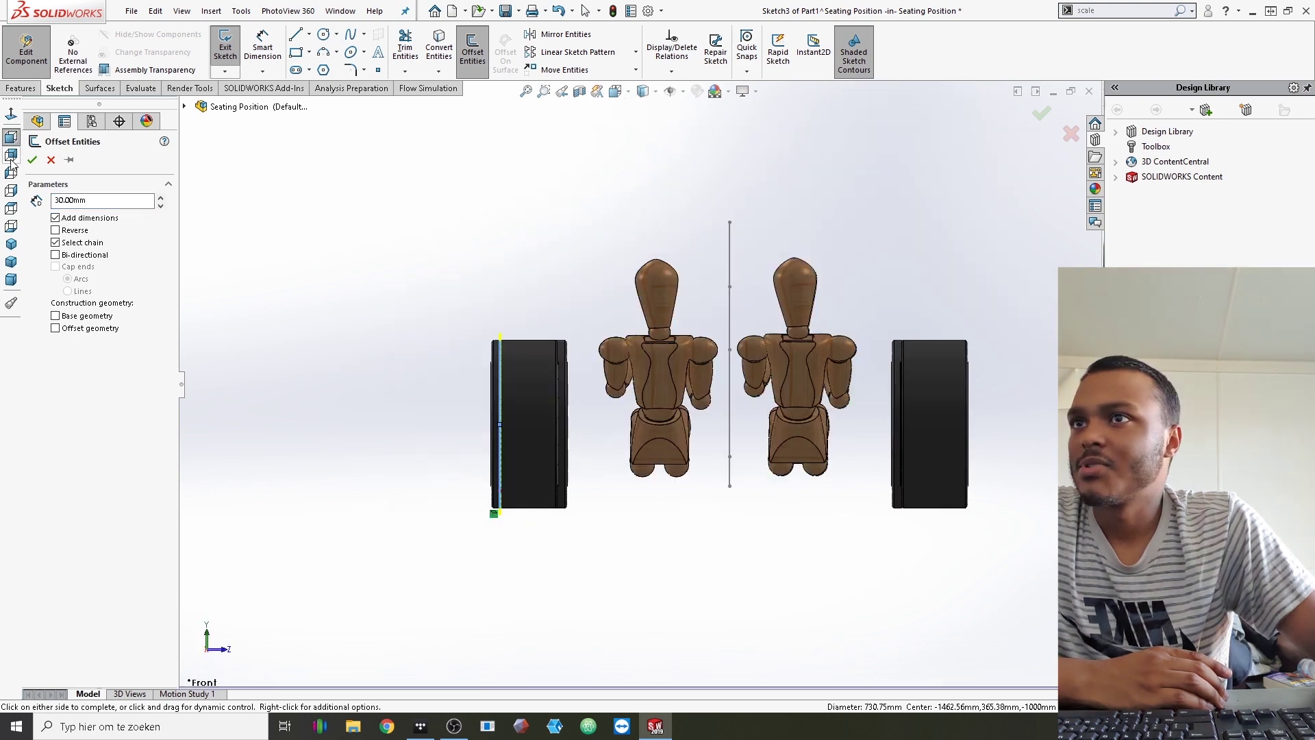
{"action": "left_click", "coordinate": [11, 174]}
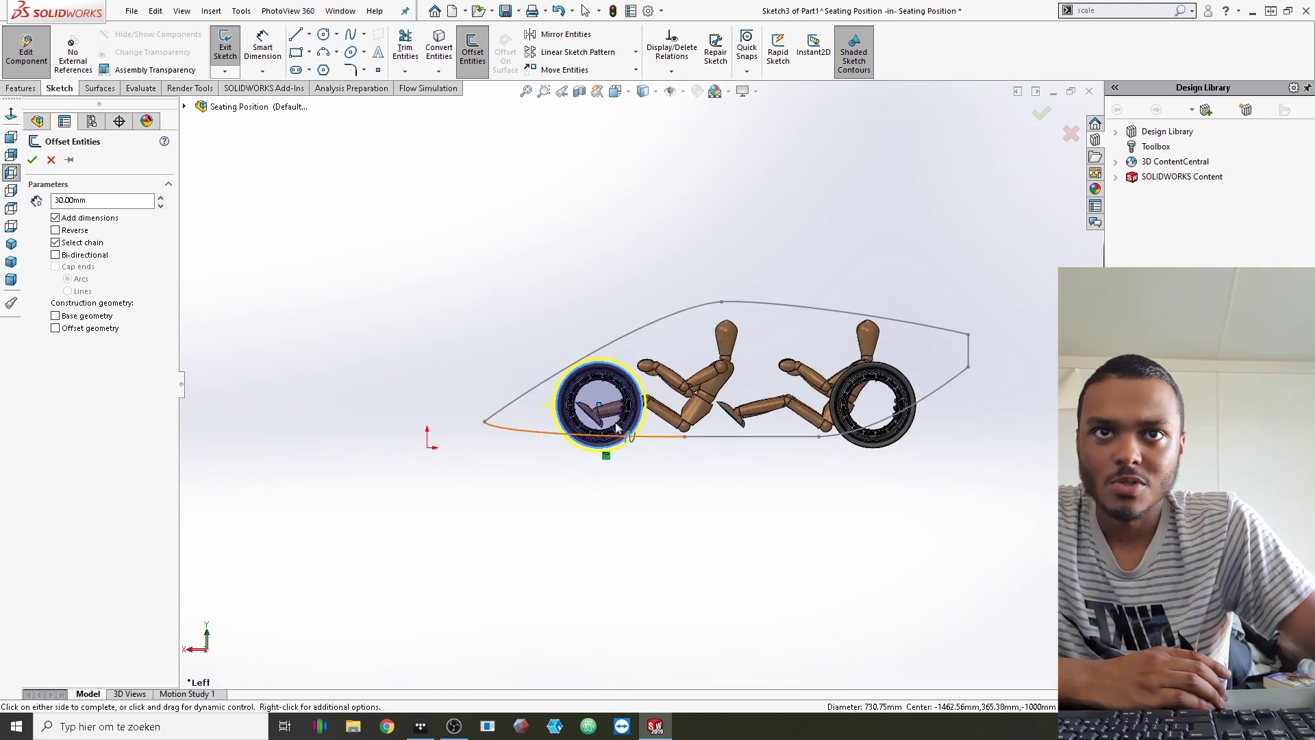
{"action": "scroll", "coordinate": [569, 395], "scroll_direction": "down", "scroll_amount": 5}
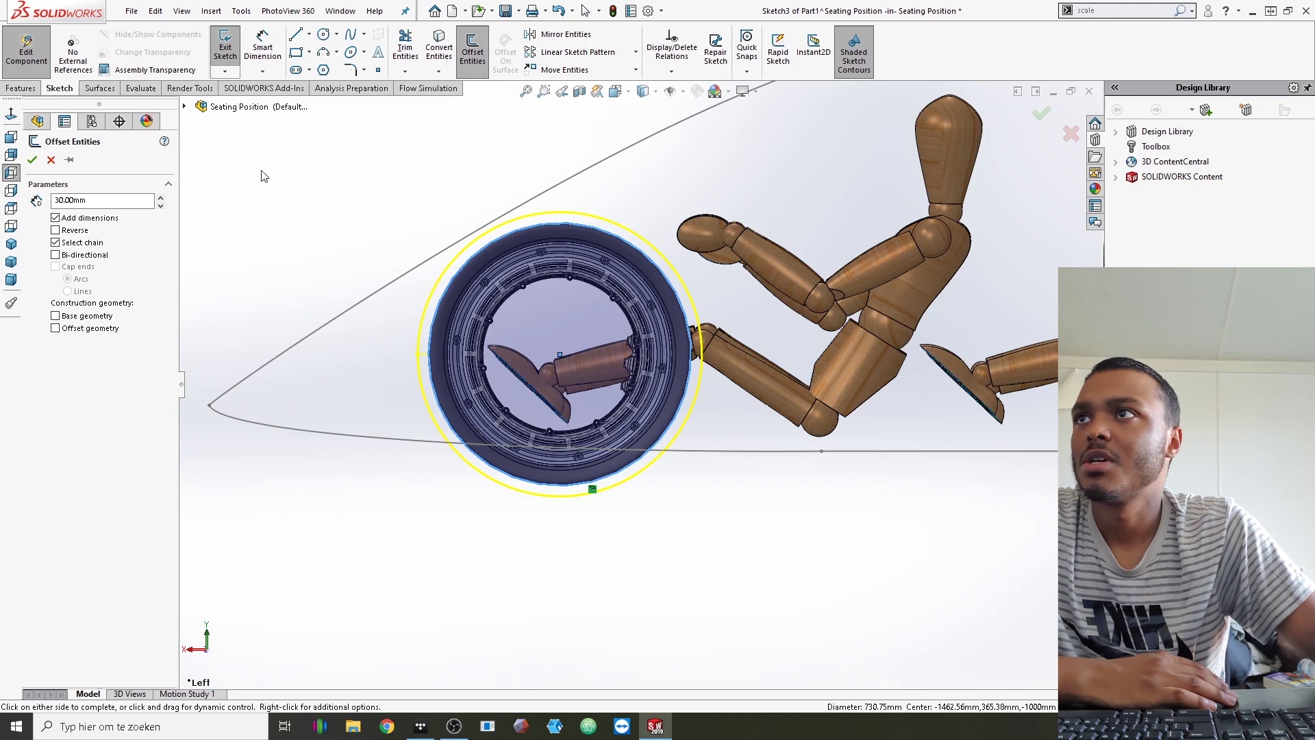
Draw a horizontal line about 1052 mm long across both circles, slightly above the wheel's centre
{"action": "left_click", "coordinate": [296, 34]}
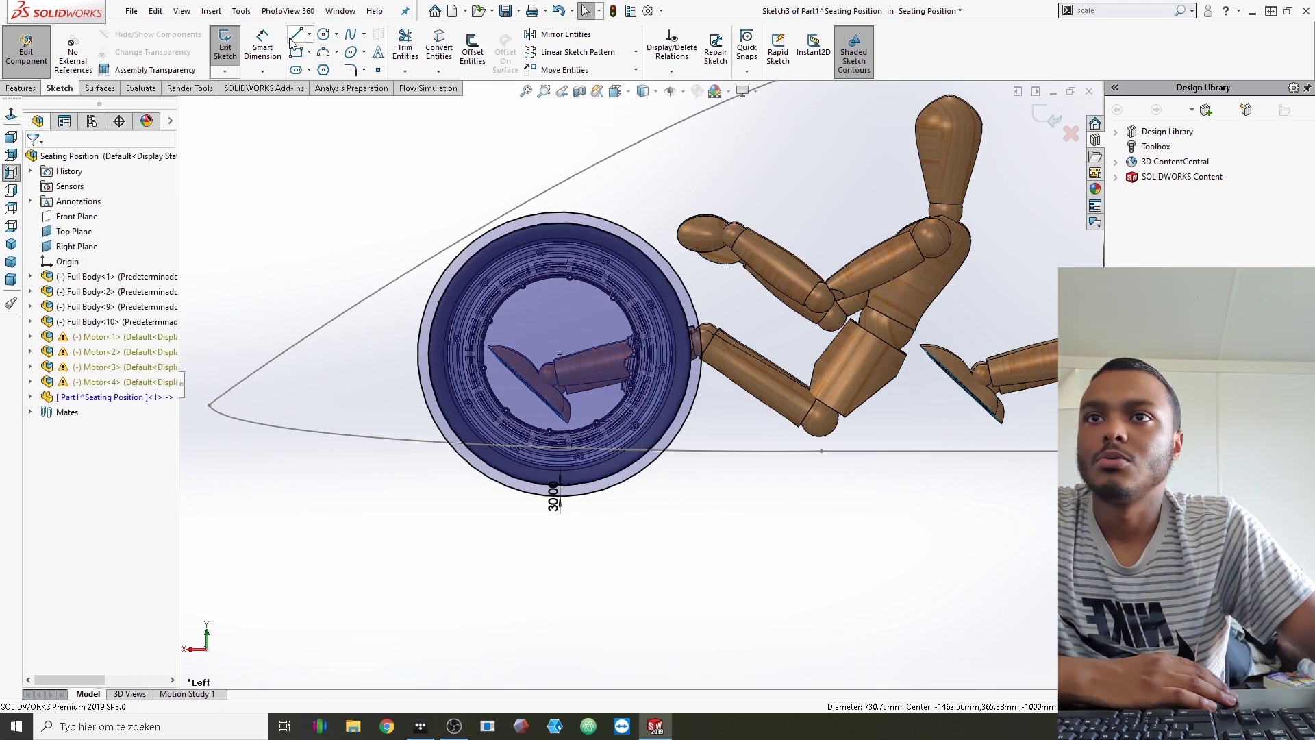
{"action": "left_click", "coordinate": [383, 335]}
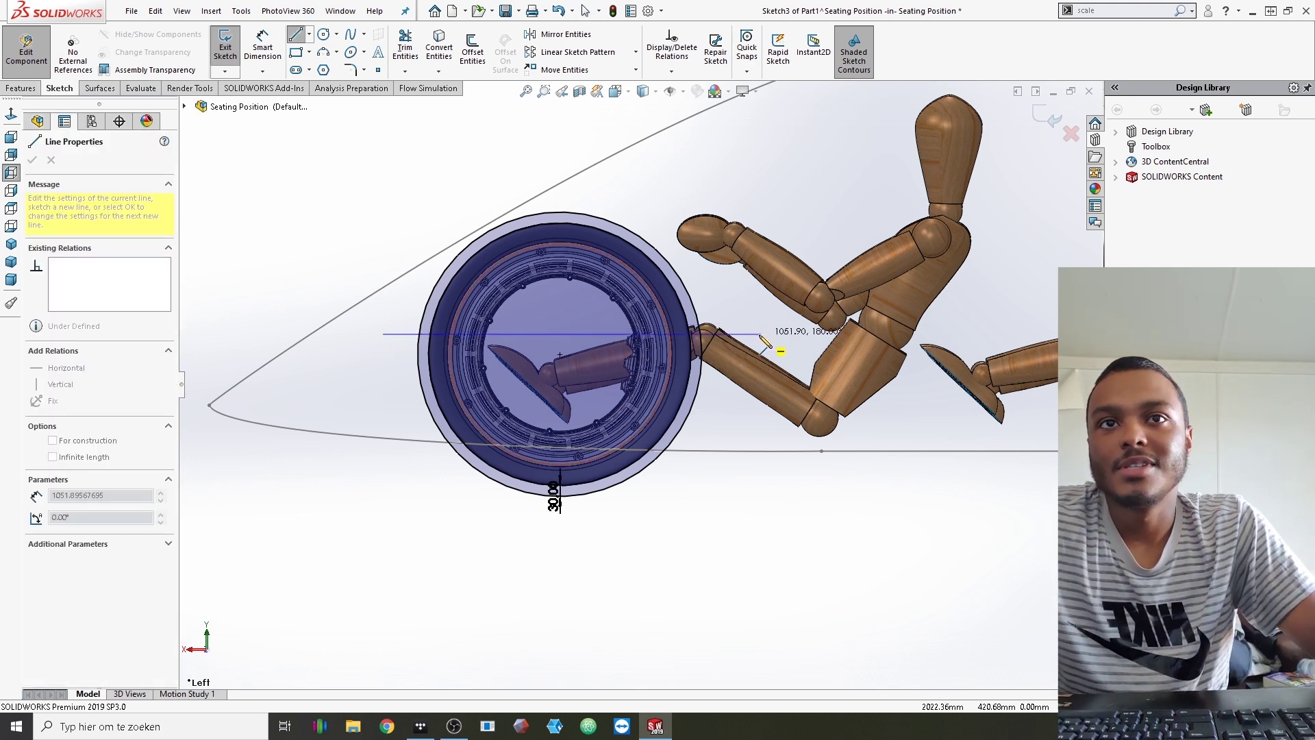
{"action": "left_click", "coordinate": [760, 334]}
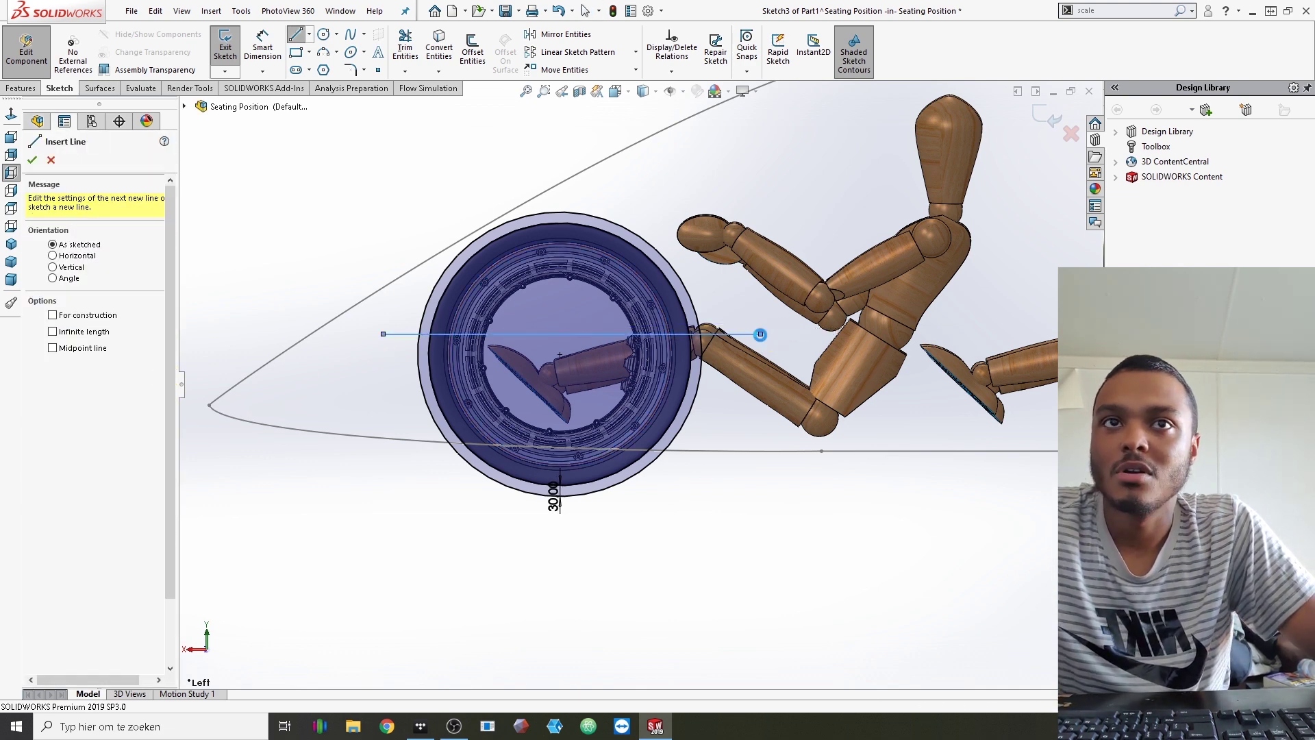
{"action": "key", "text": "Escape"}
Power trim the sketch down to the offset circle's upper arc as a wheel arch, and close the sketch
{"action": "left_click", "coordinate": [405, 49]}
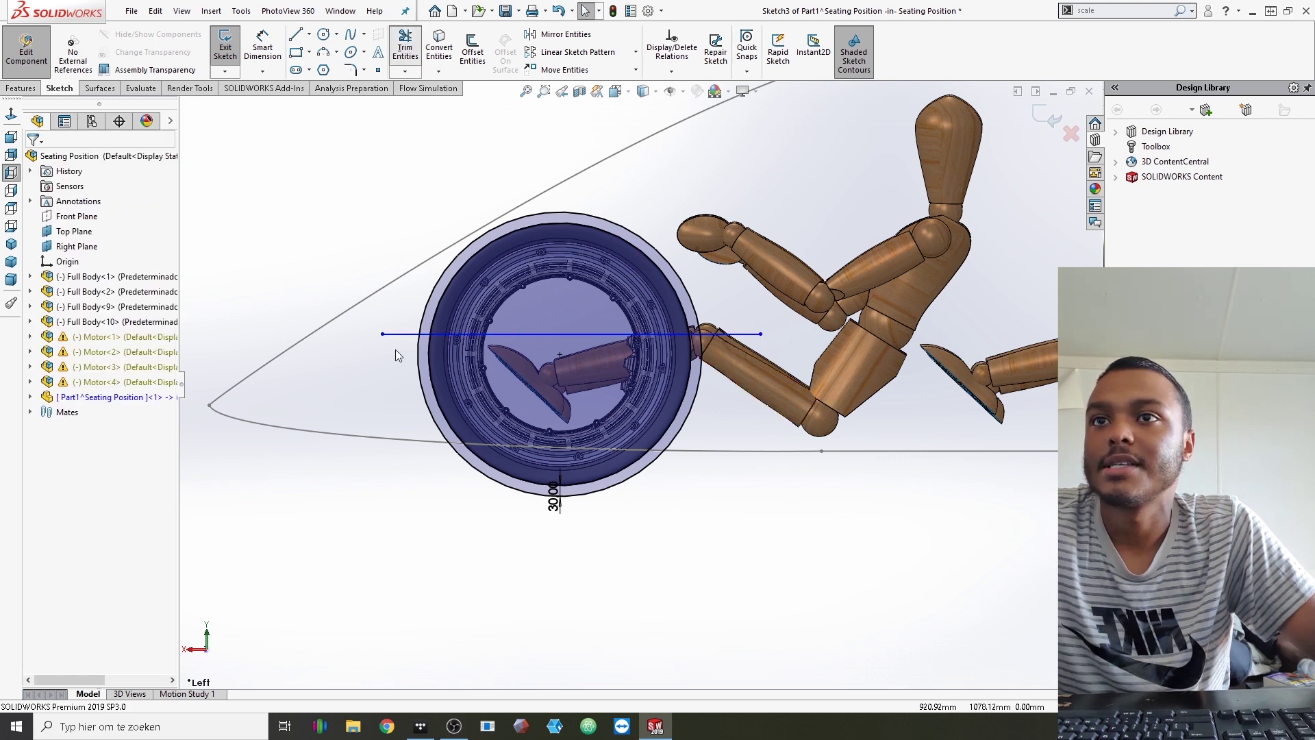
{"action": "mouse_move", "coordinate": [398, 330]}
{"action": "left_mouse_down"}
{"action": "mouse_move", "coordinate": [509, 388]}
{"action": "mouse_move", "coordinate": [536, 319]}
{"action": "mouse_move", "coordinate": [432, 343]}
{"action": "left_mouse_up"}
{"action": "scroll", "coordinate": [411, 346], "scroll_direction": "down", "scroll_amount": 1}
{"action": "mouse_move", "coordinate": [511, 377]}
{"action": "middle_mouse_down"}
{"action": "mouse_move", "coordinate": [543, 385]}
{"action": "mouse_move", "coordinate": [520, 379]}
{"action": "middle_mouse_up"}
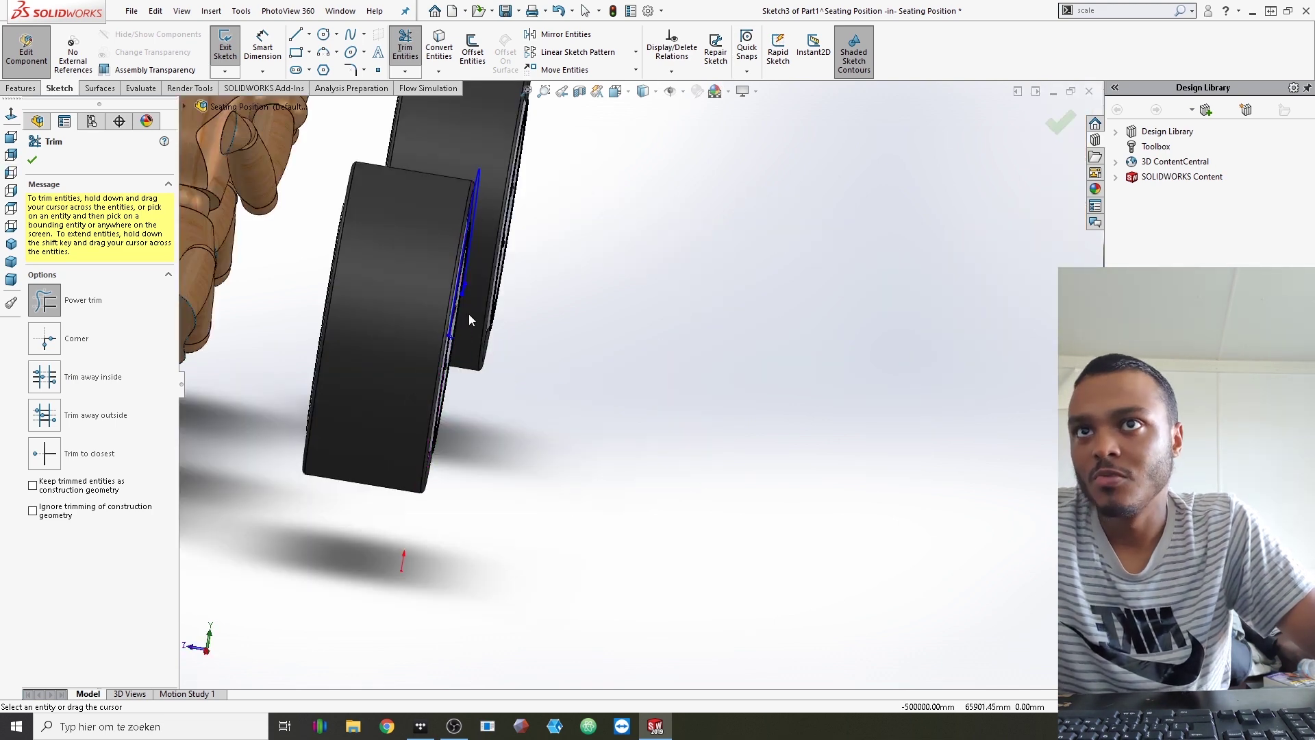
{"action": "middle_click_drag", "start_coordinate": [470, 317], "coordinate": [500, 298]}
{"action": "scroll", "coordinate": [497, 321], "scroll_direction": "down", "scroll_amount": 4}
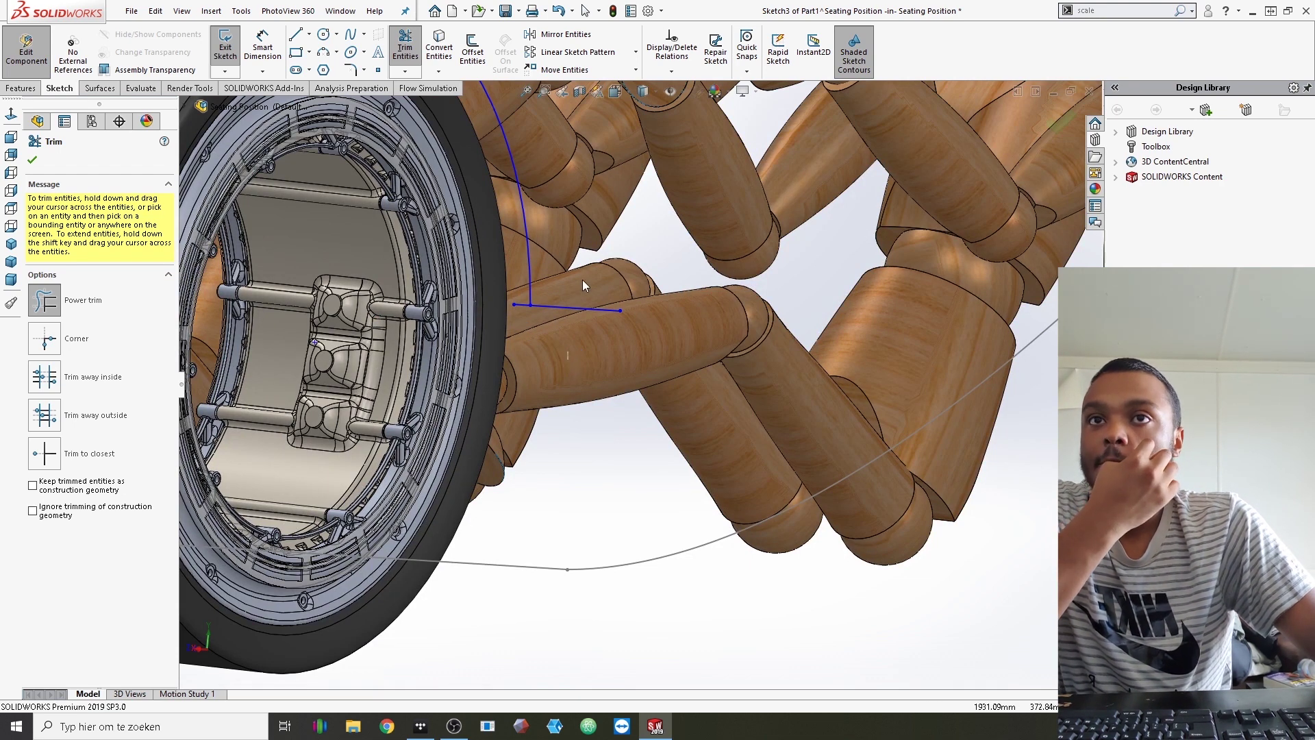
{"action": "left_click_drag", "start_coordinate": [583, 280], "coordinate": [569, 328]}
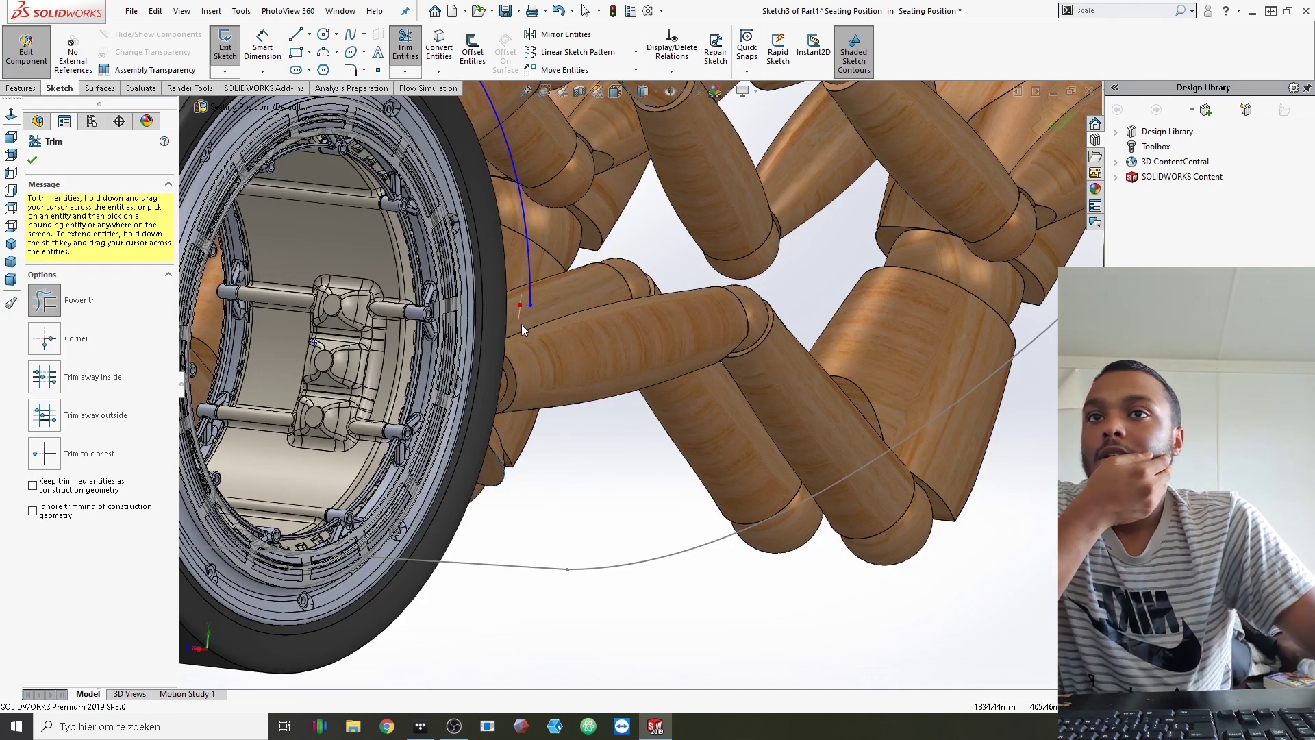
{"action": "scroll", "coordinate": [521, 324], "scroll_direction": "up", "scroll_amount": 5}
{"action": "middle_click_drag", "start_coordinate": [521, 324], "coordinate": [472, 321]}
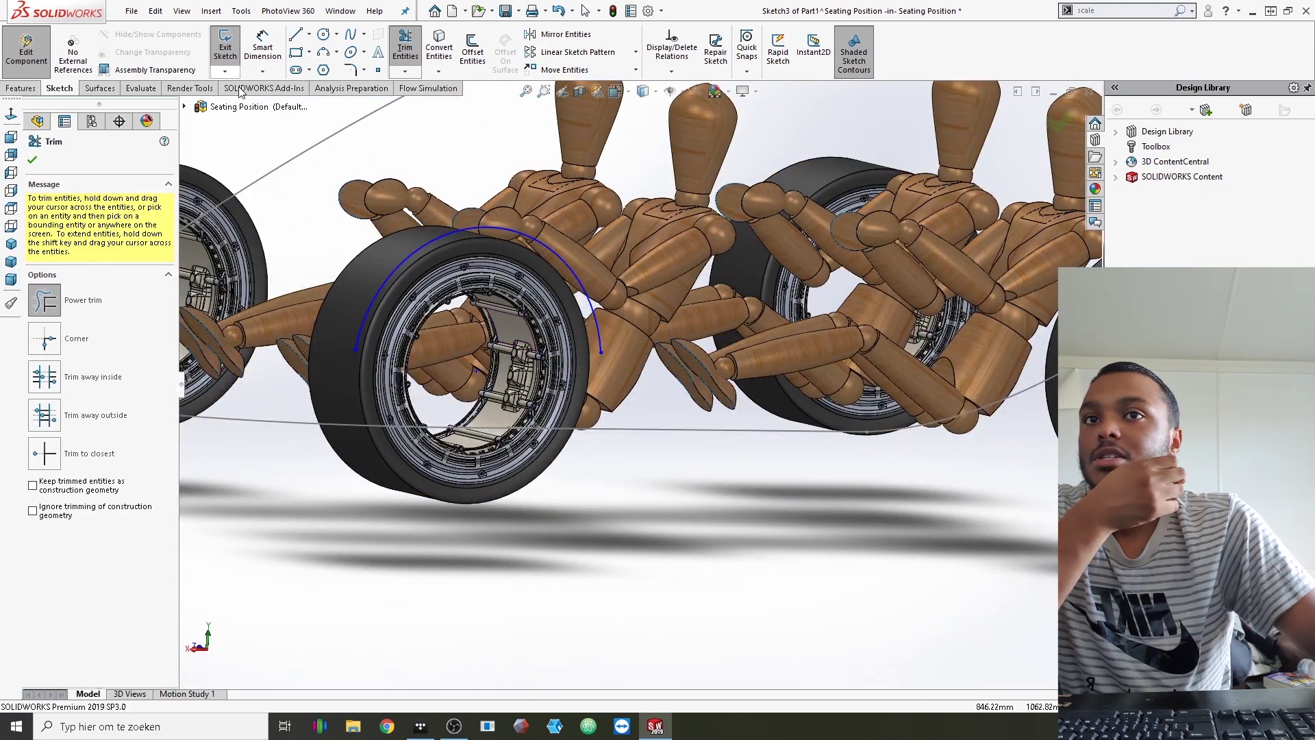
{"action": "left_click", "coordinate": [226, 48]}
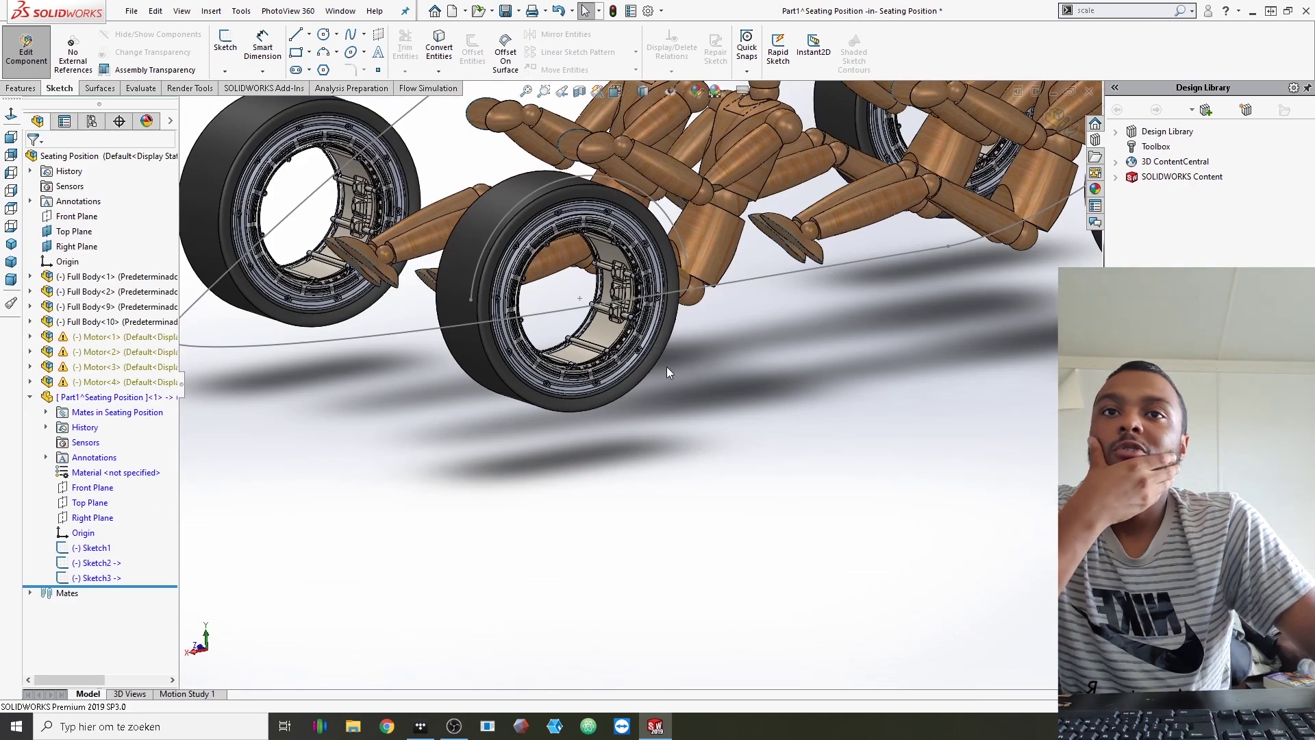
Start another sketch on the outermost face of the same front wheel's ball bearing place holder
{"action": "scroll", "coordinate": [667, 367], "scroll_direction": "down", "scroll_amount": 3}
{"action": "mouse_move", "coordinate": [667, 367]}
{"action": "middle_mouse_down"}
{"action": "mouse_move", "coordinate": [644, 380]}
{"action": "mouse_move", "coordinate": [643, 403]}
{"action": "middle_mouse_up"}
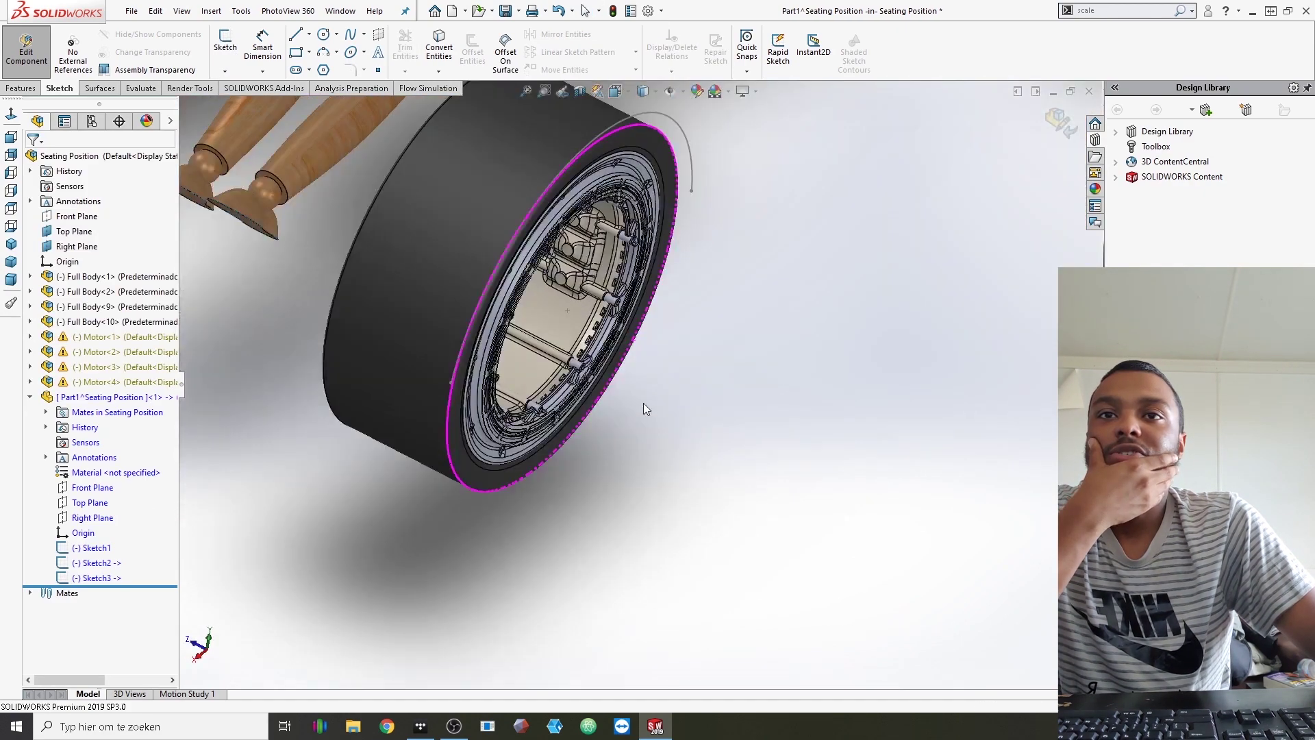
{"action": "scroll", "coordinate": [582, 360], "scroll_direction": "down", "scroll_amount": 5}
{"action": "scroll", "coordinate": [624, 363], "scroll_direction": "down", "scroll_amount": 4}
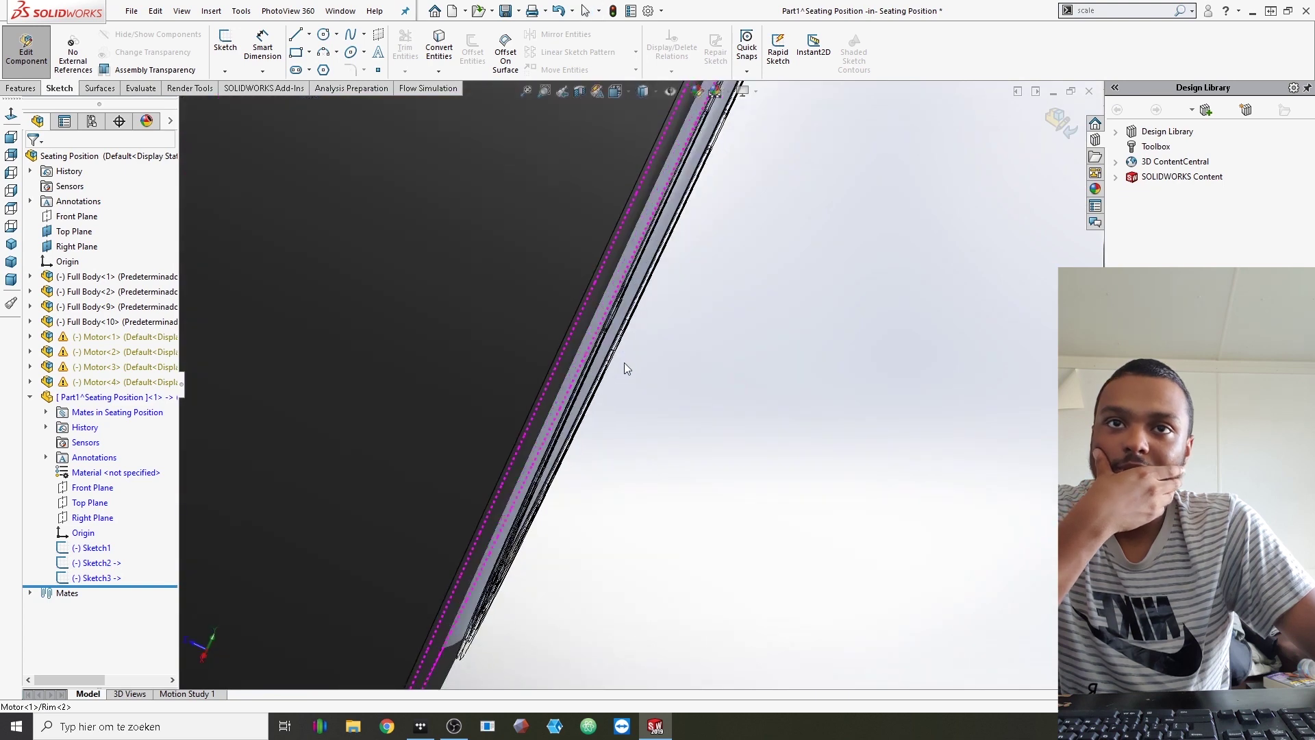
{"action": "scroll", "coordinate": [613, 367], "scroll_direction": "down", "scroll_amount": 3}
{"action": "left_click", "coordinate": [602, 358]}
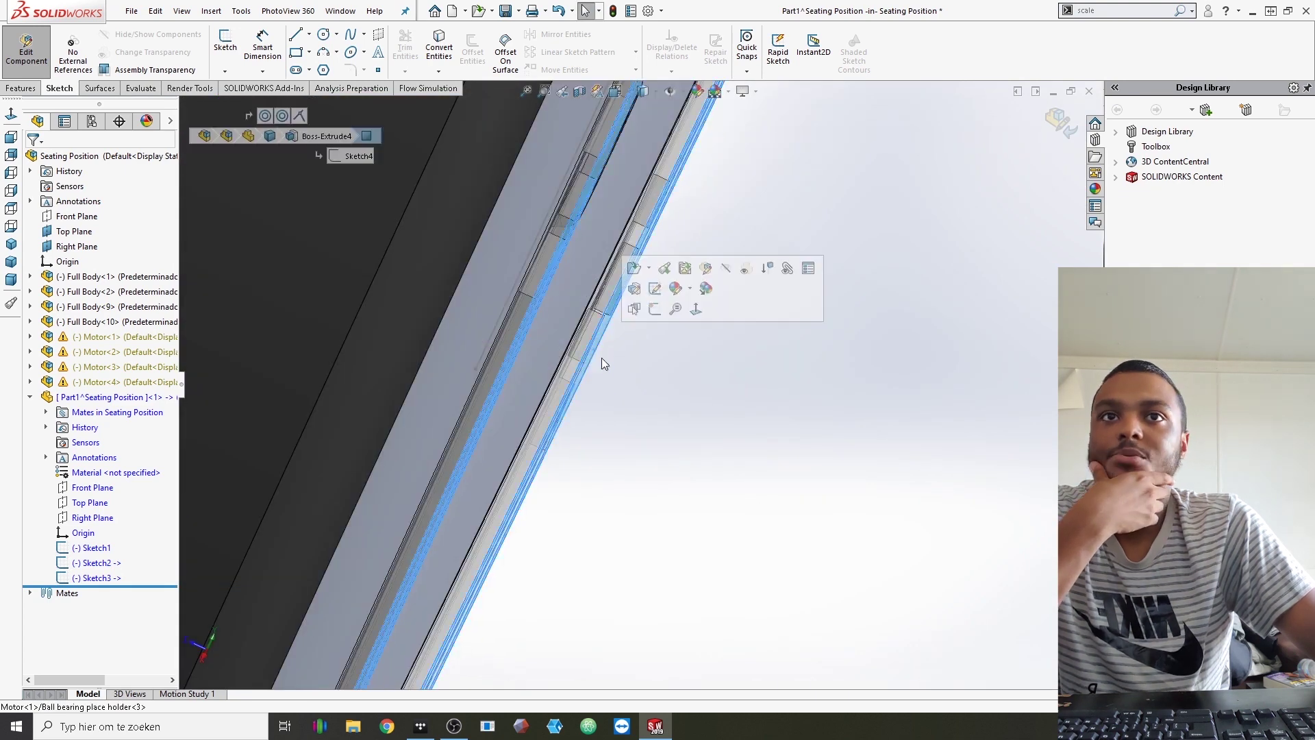
{"action": "scroll", "coordinate": [699, 387], "scroll_direction": "up", "scroll_amount": 10}
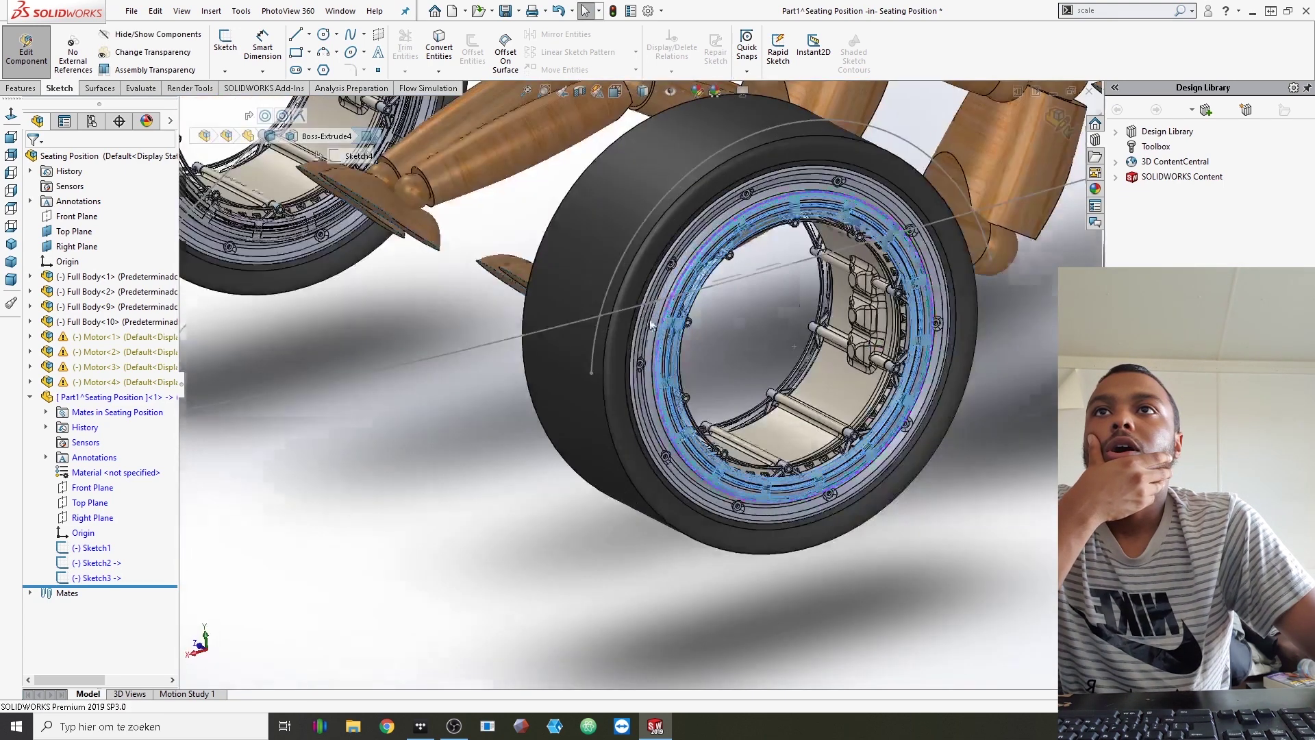
{"action": "scroll", "coordinate": [651, 325], "scroll_direction": "up", "scroll_amount": 10}
{"action": "left_click", "coordinate": [225, 42]}
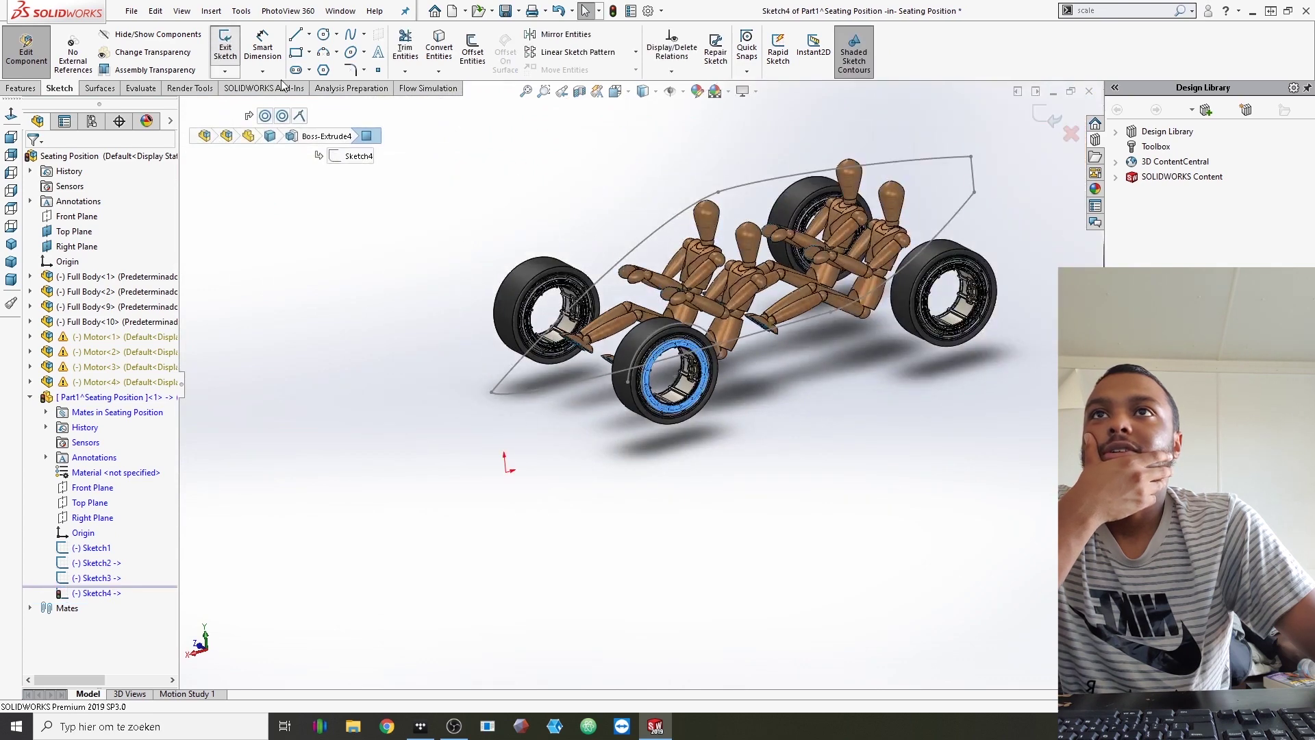
Convert the trimmed wheel arch arc into the second wheel sketch
{"action": "left_click", "coordinate": [439, 48]}
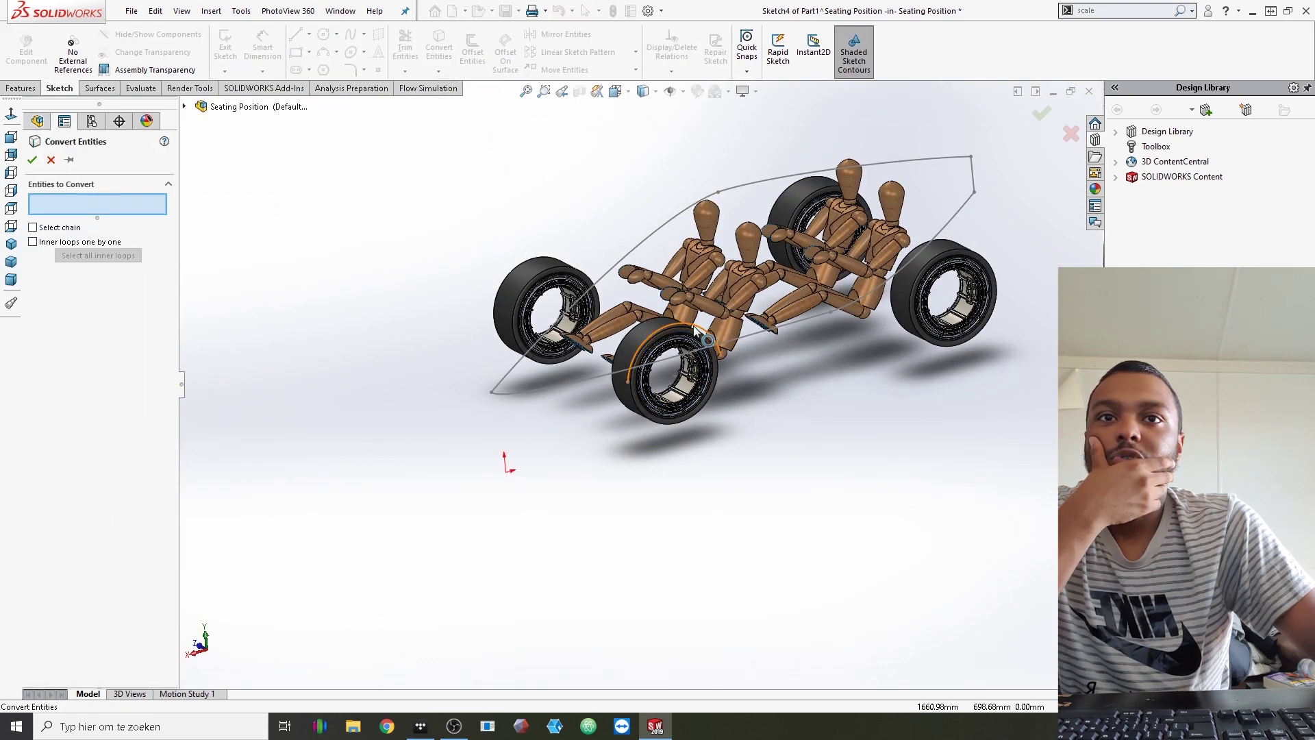
{"action": "left_click", "coordinate": [694, 328]}
{"action": "middle_click_drag", "start_coordinate": [722, 373], "coordinate": [634, 343]}
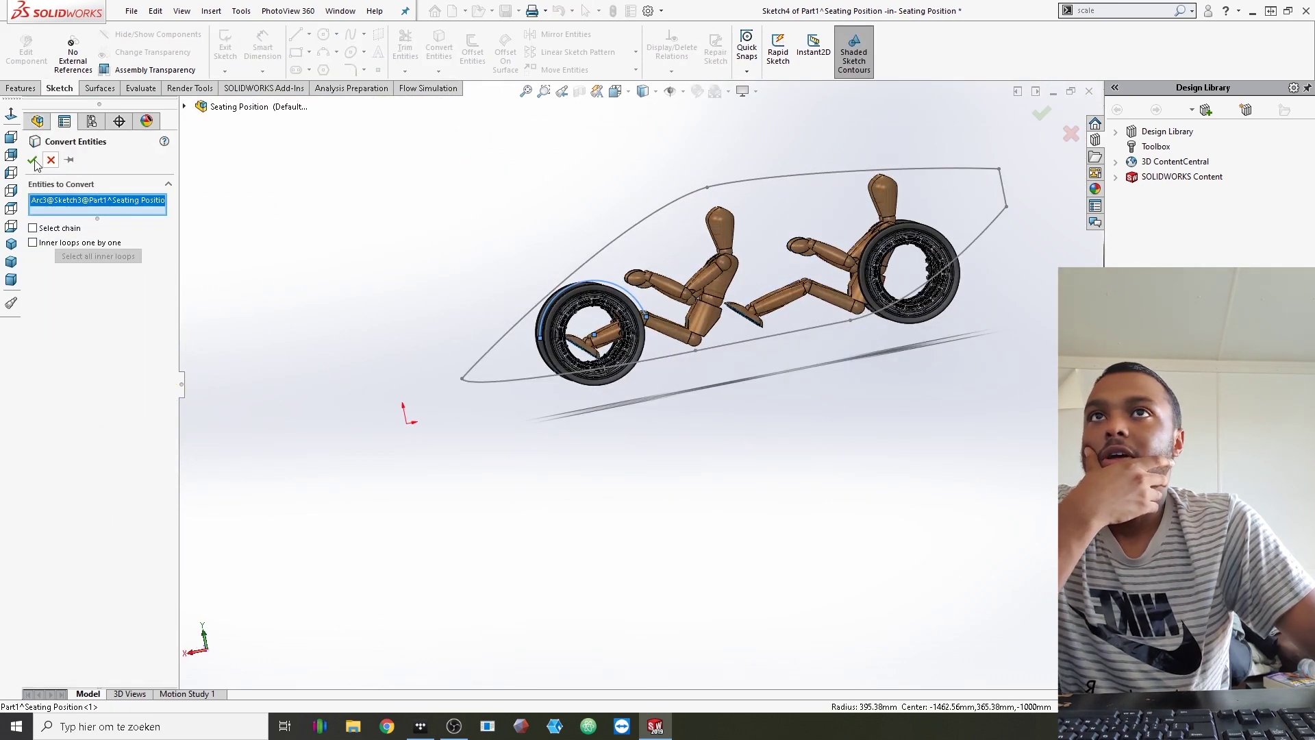
{"action": "key", "text": "Return"}
Try to offset the converted wheel arch arc outward by 30 mm
{"action": "left_click", "coordinate": [473, 48]}
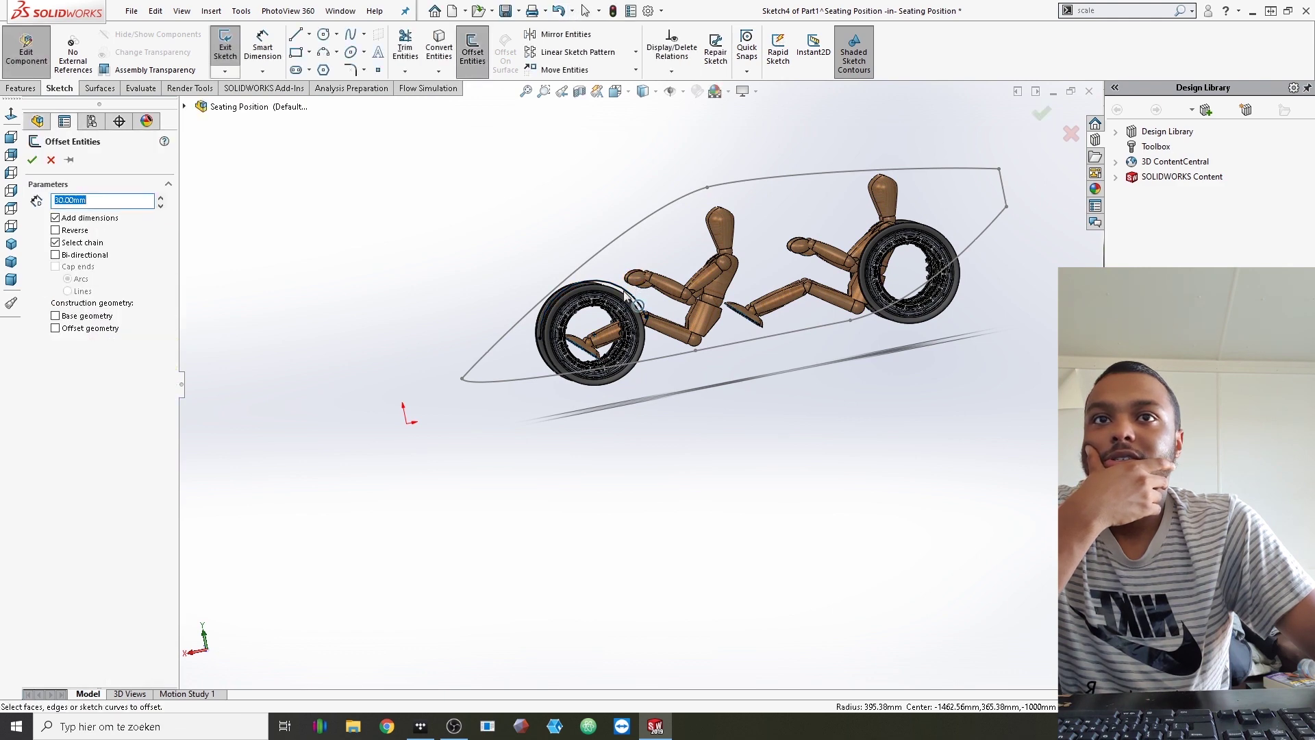
{"action": "left_click", "coordinate": [637, 298]}
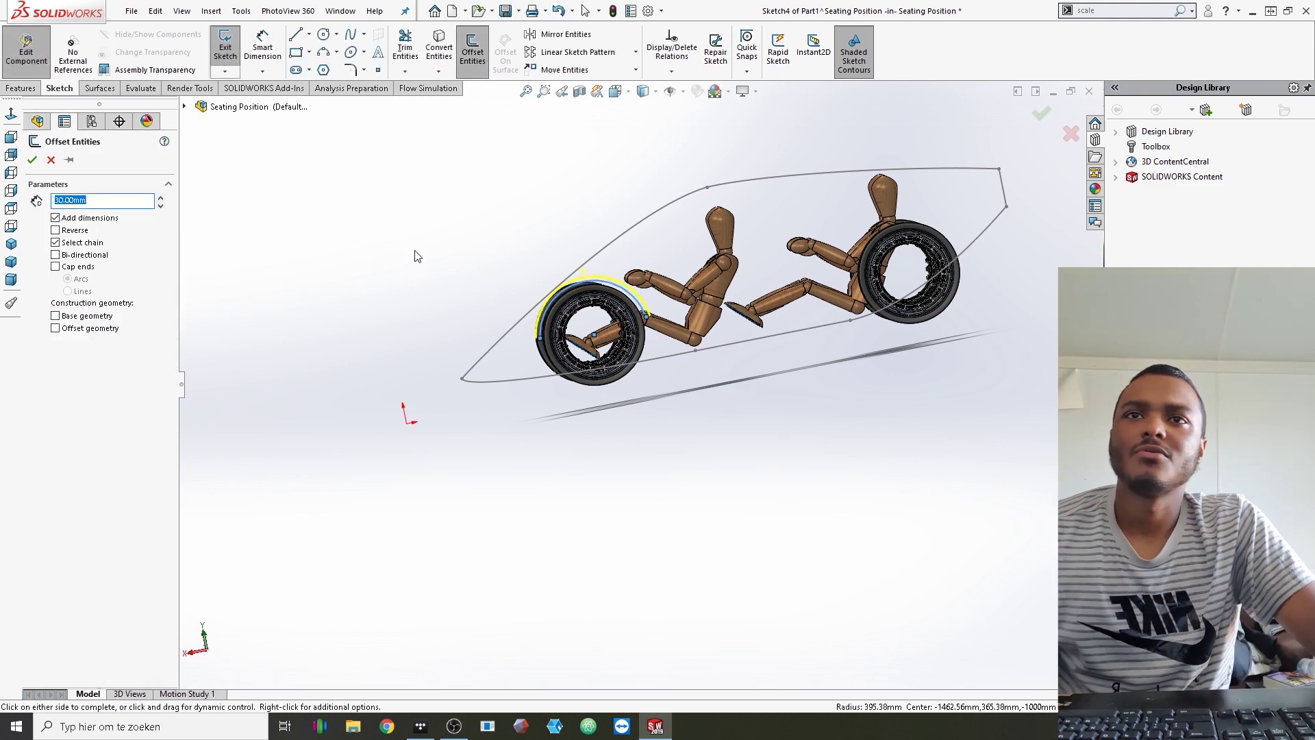
{"action": "key", "text": "Return"}
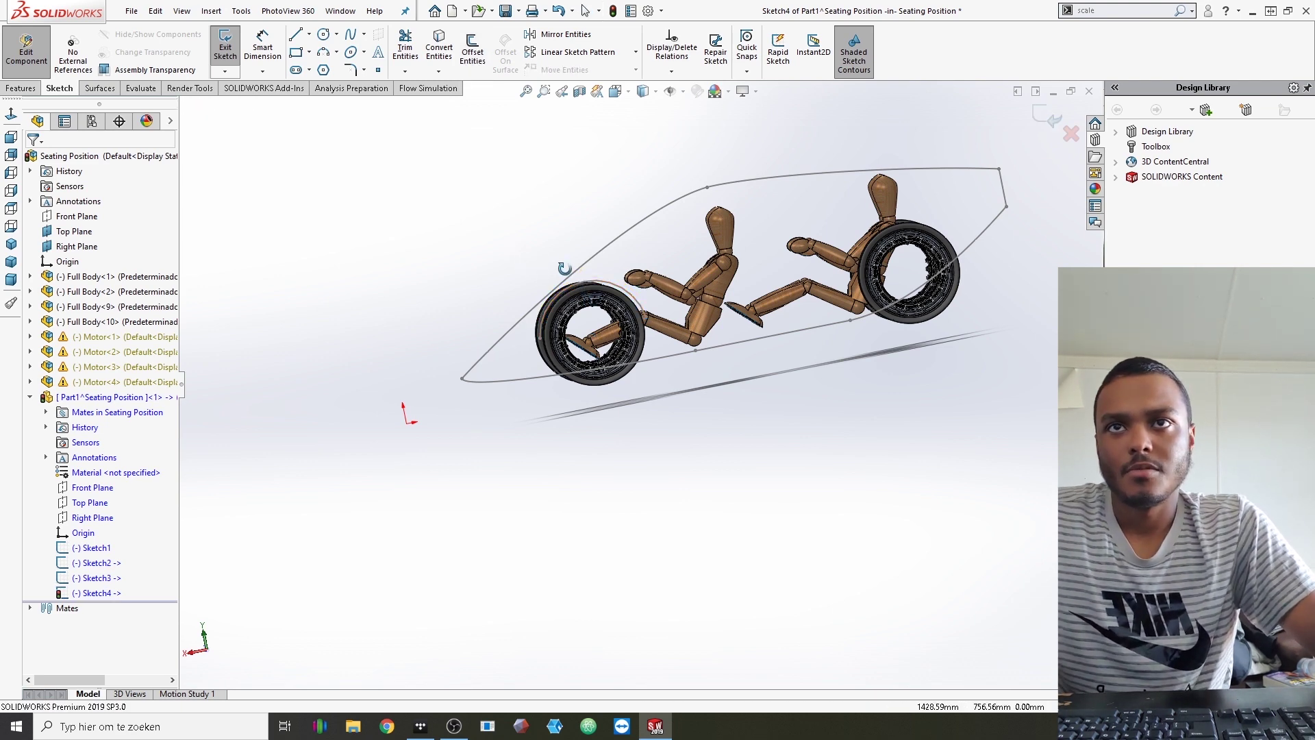
{"action": "middle_click_drag", "start_coordinate": [564, 268], "coordinate": [554, 260]}
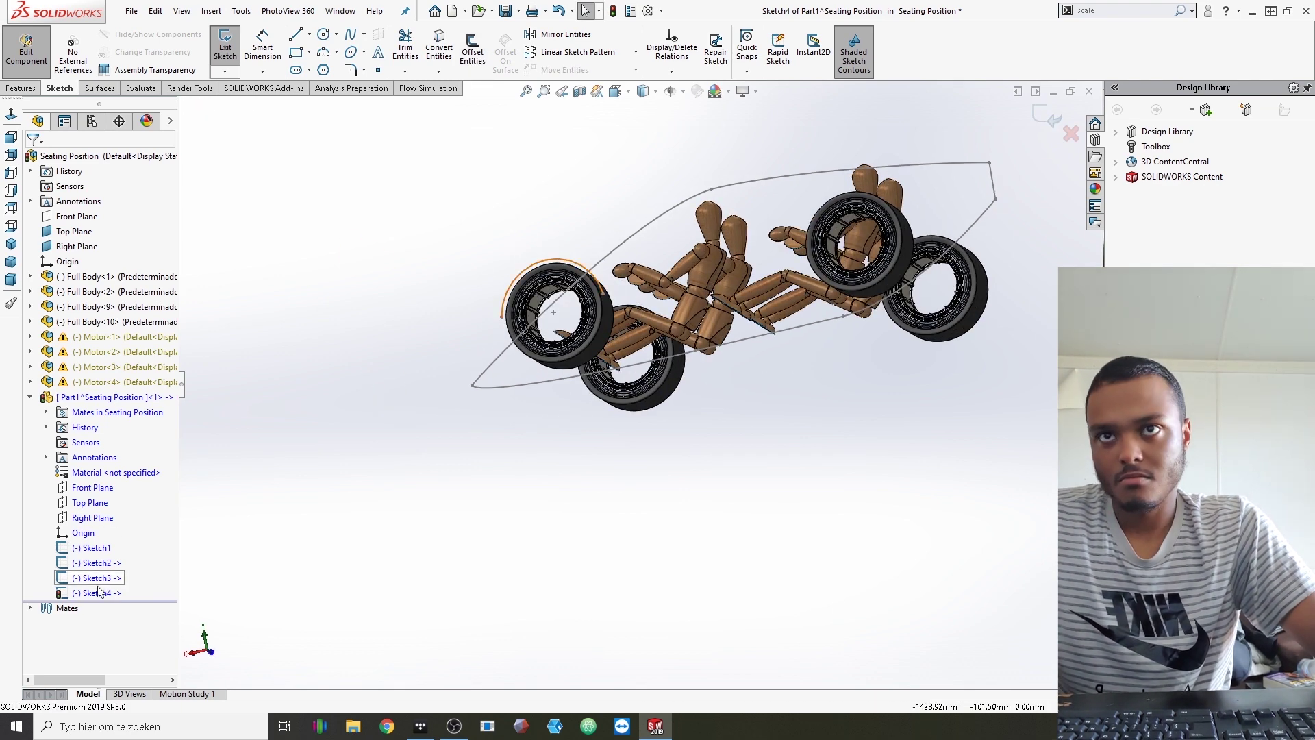
Offset the first sketch's wheel arch arc outward by 40 mm in the second wheel sketch, and close the sketch
{"action": "left_click", "coordinate": [556, 259]}
{"action": "left_click", "coordinate": [475, 52]}
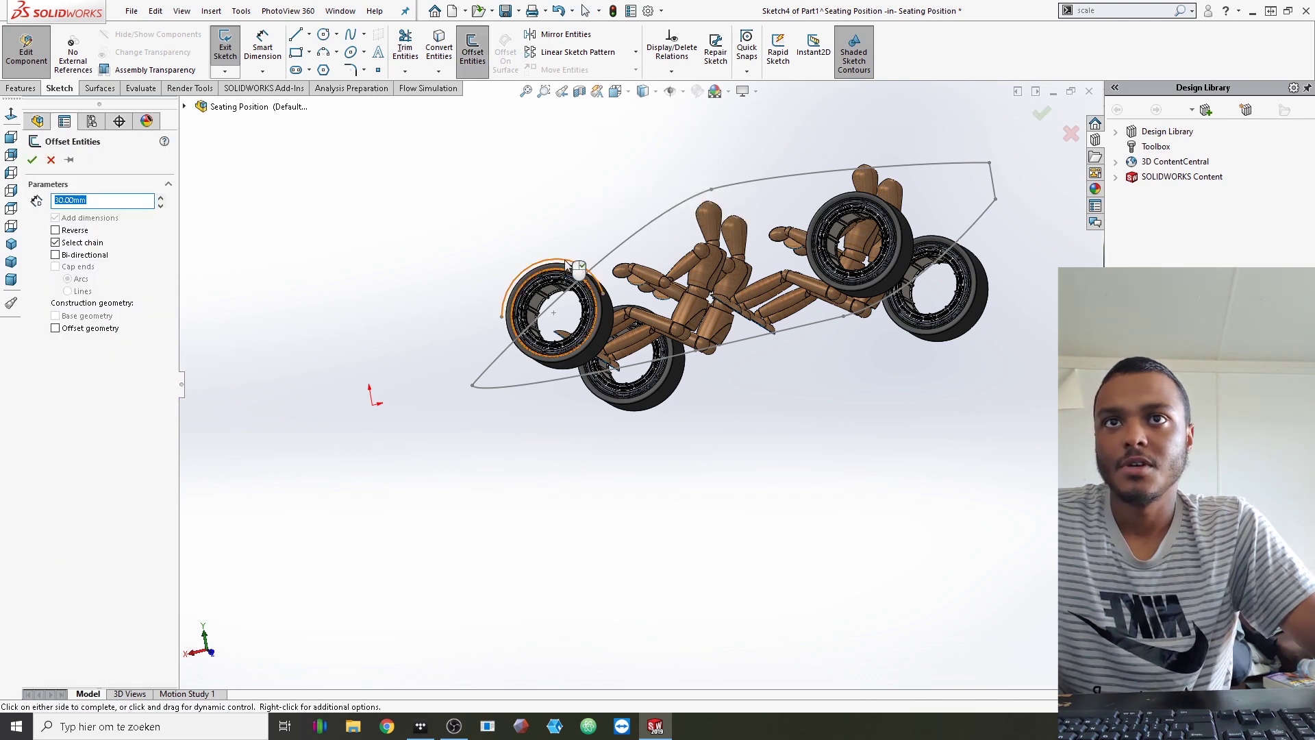
{"action": "left_click", "coordinate": [569, 271]}
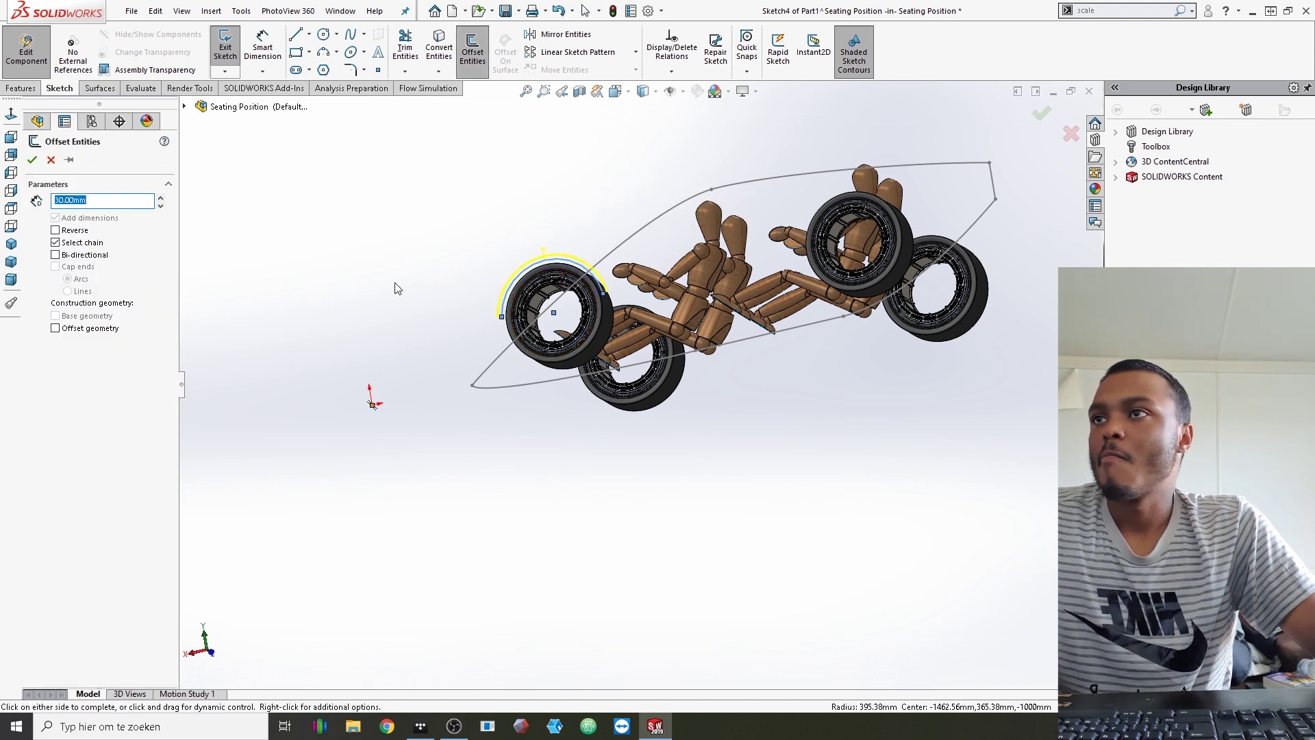
{"action": "left_click", "coordinate": [160, 197]}
{"action": "middle_click_drag", "start_coordinate": [563, 282], "coordinate": [624, 305]}
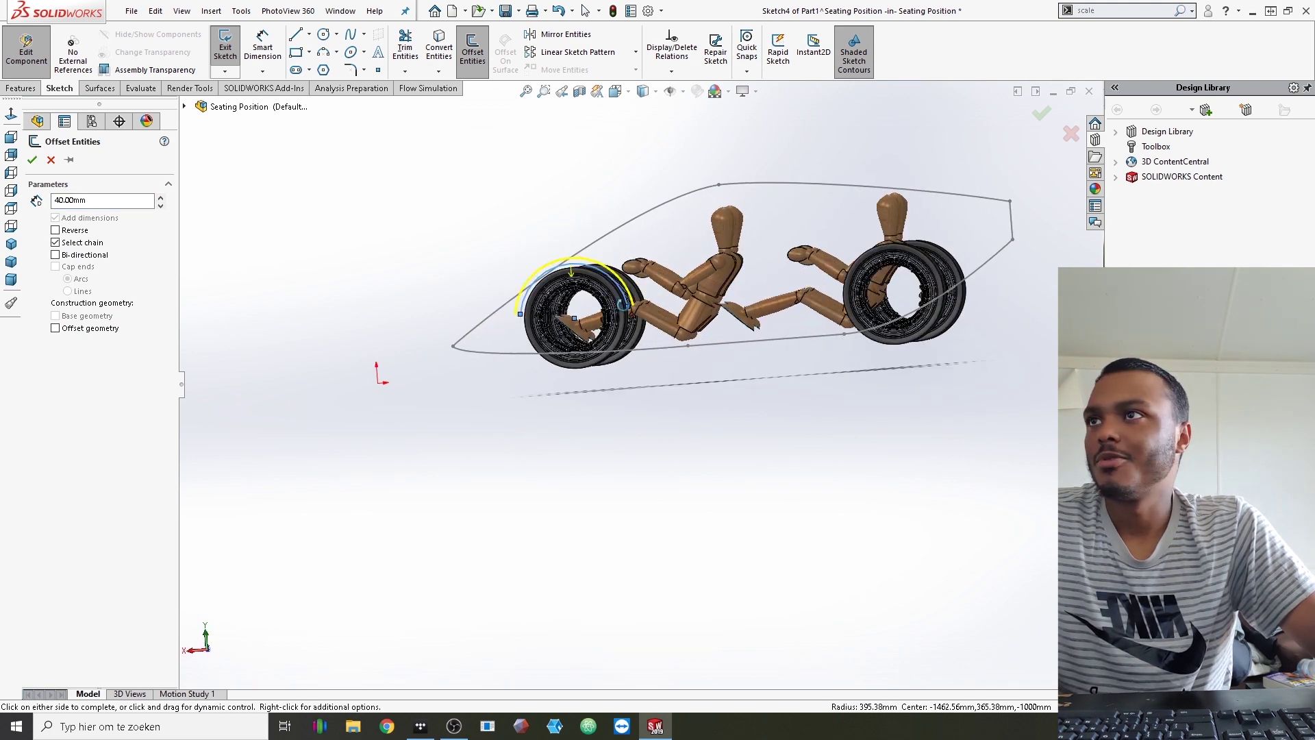
{"action": "left_click", "coordinate": [31, 159]}
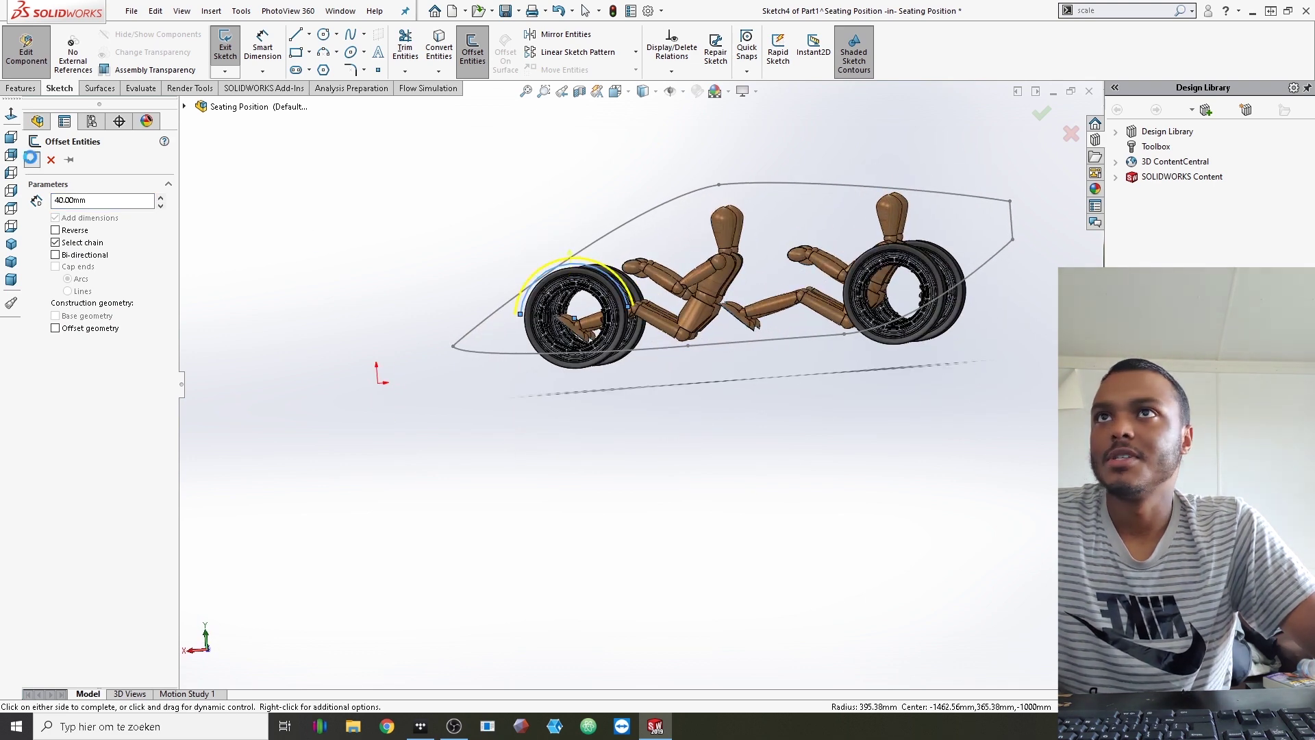
{"action": "left_click", "coordinate": [115, 88]}
{"action": "left_click", "coordinate": [60, 88]}
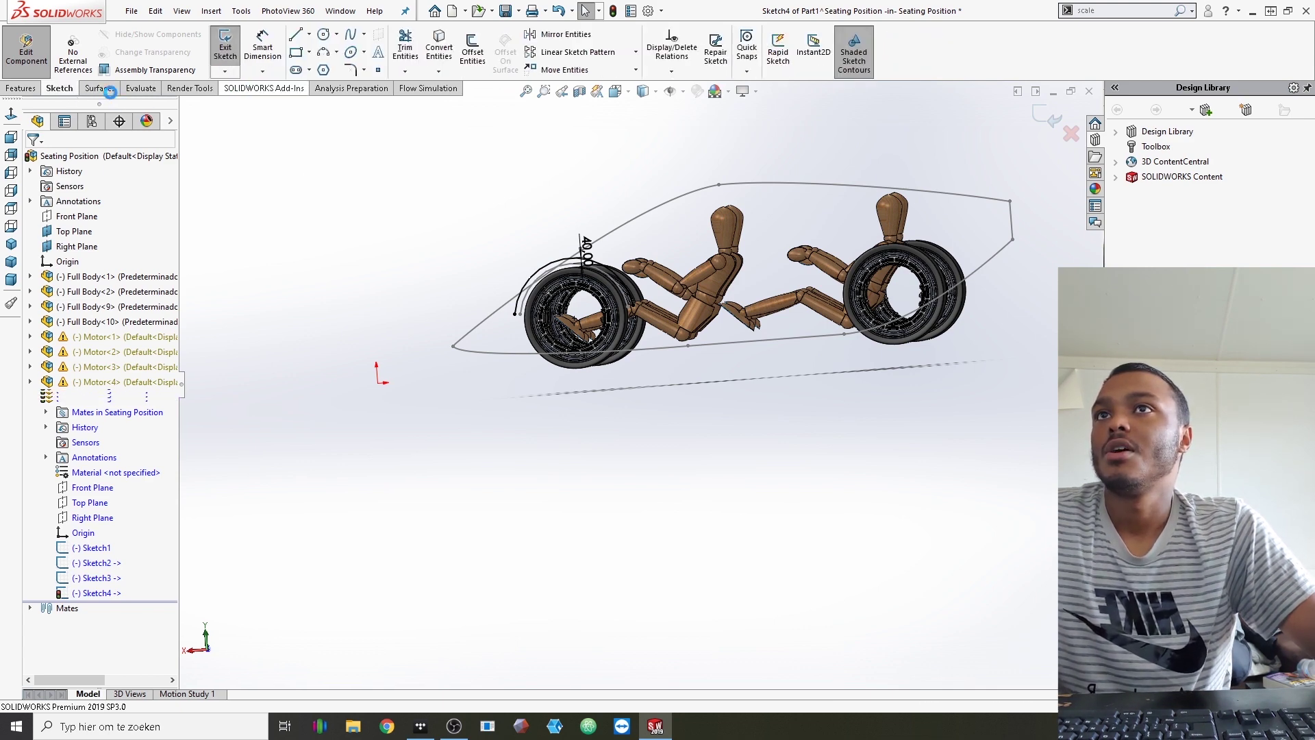
{"action": "left_click", "coordinate": [98, 92]}
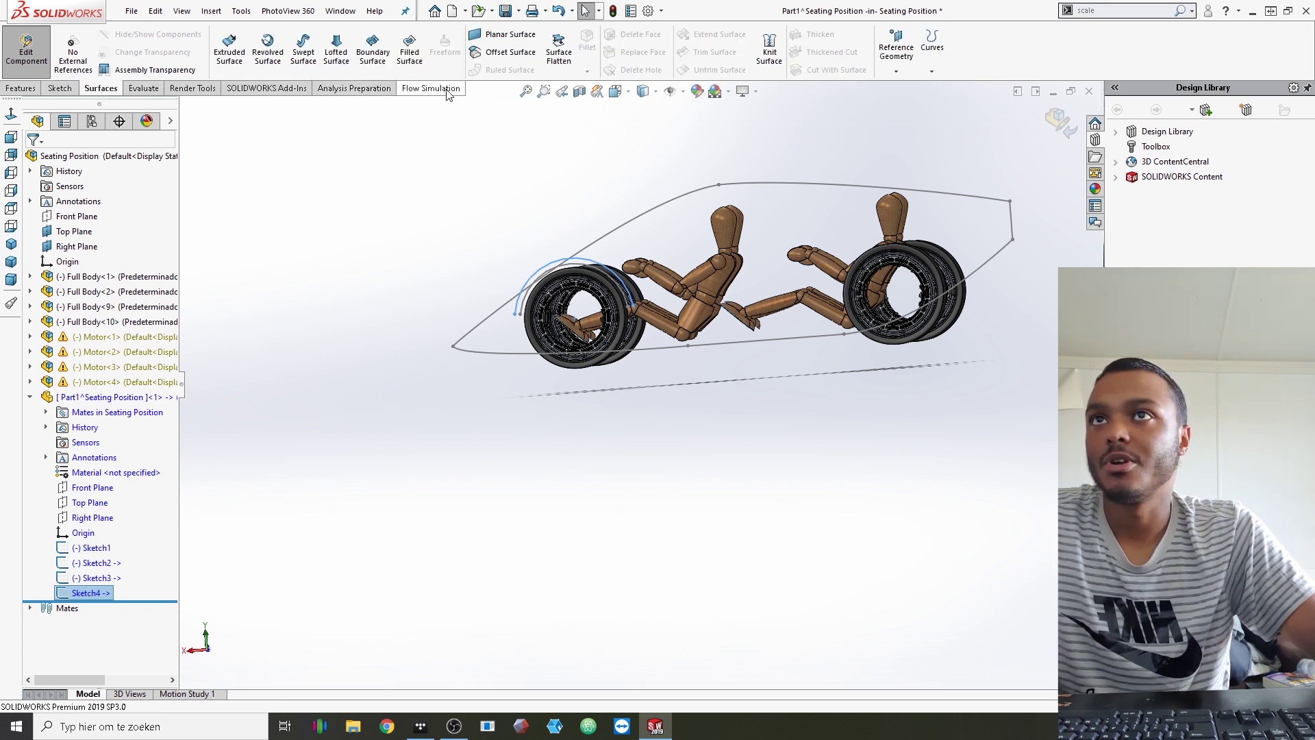
{"action": "right_click", "coordinate": [423, 94]}
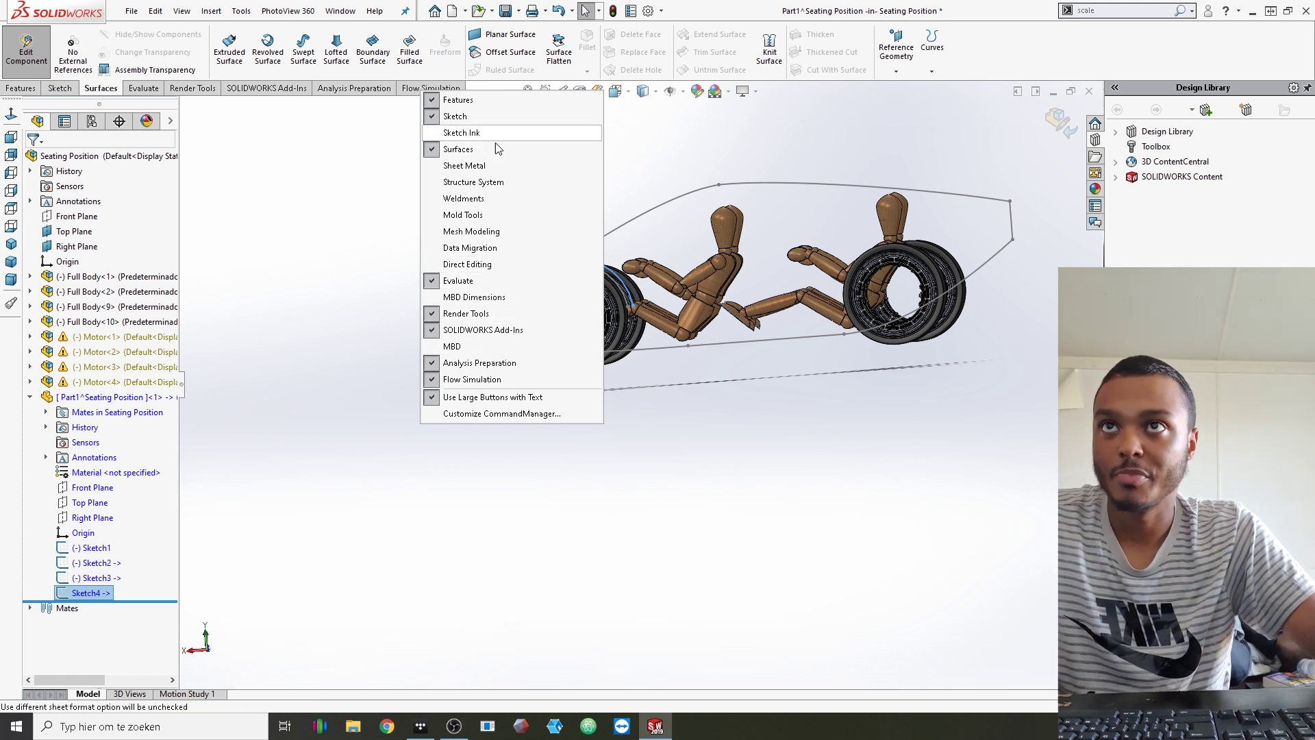
{"action": "left_click", "coordinate": [219, 175]}
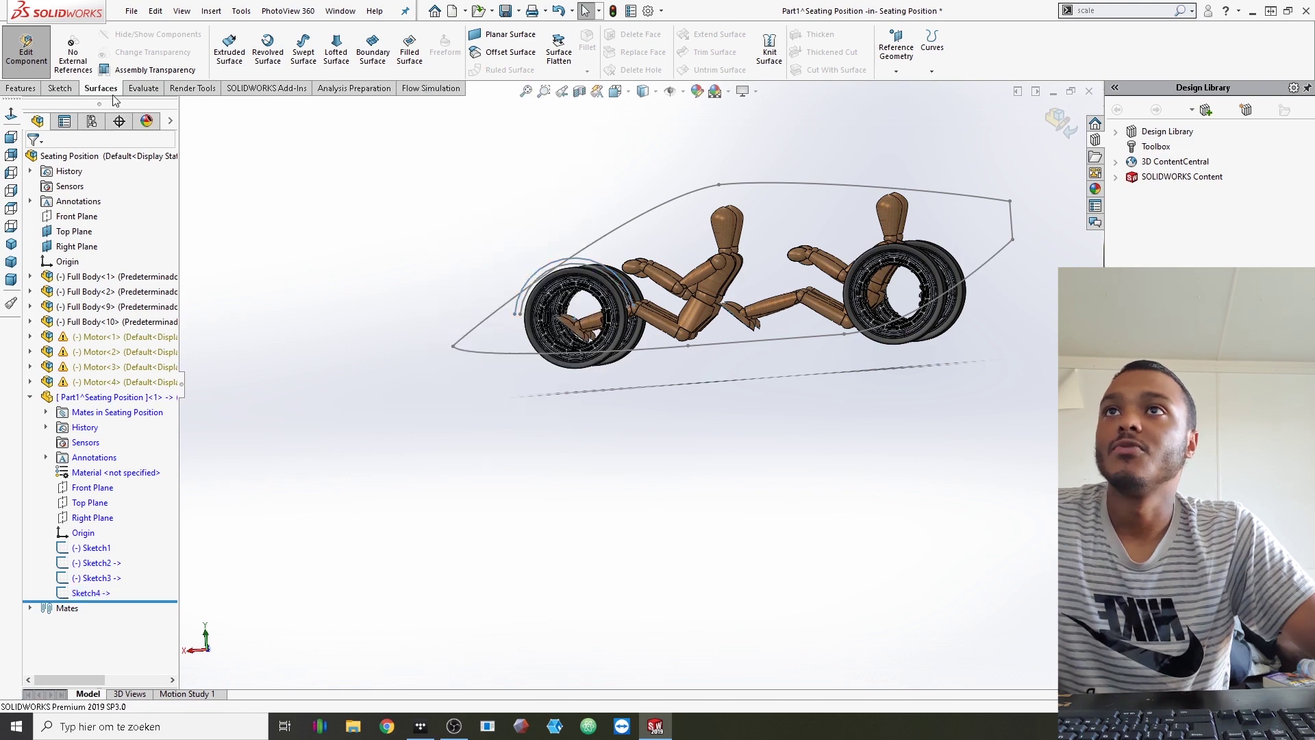
{"action": "left_click", "coordinate": [21, 88]}
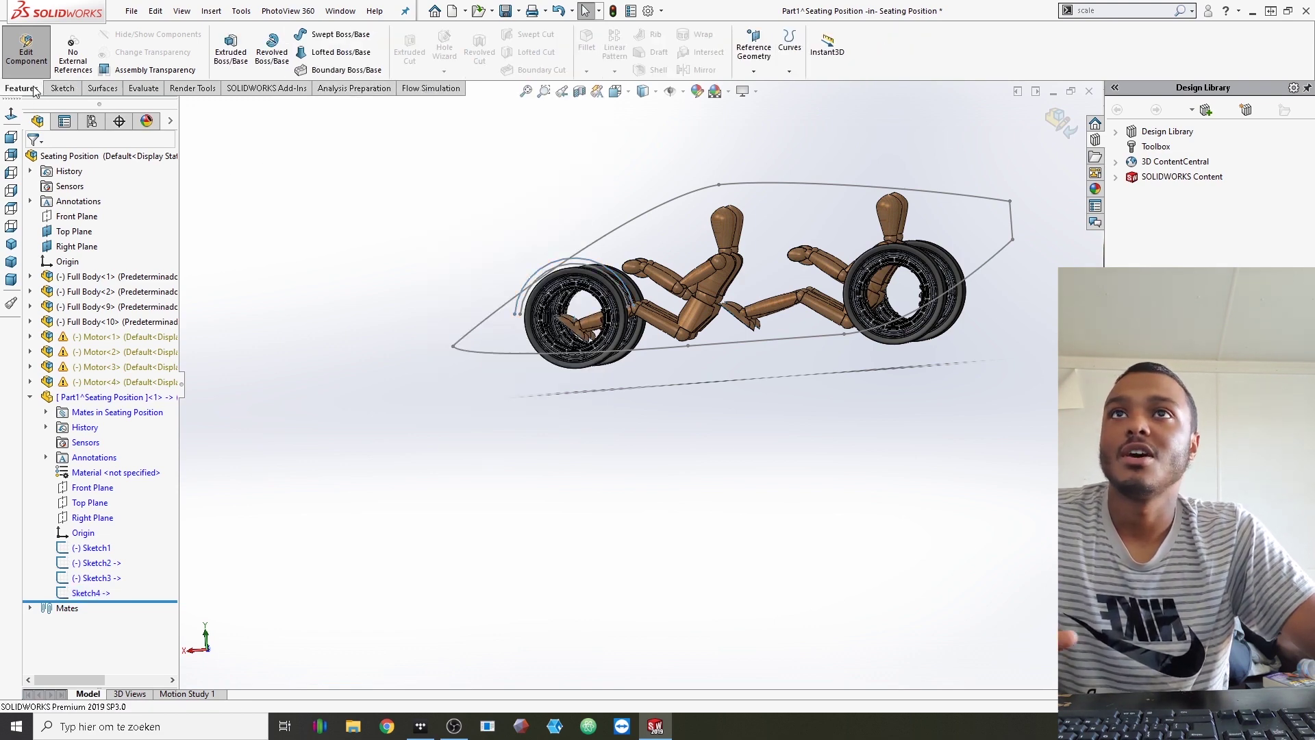
Create a lofted surface between the inner wheel arch arc and the offset outer arc
{"action": "left_click", "coordinate": [101, 88]}
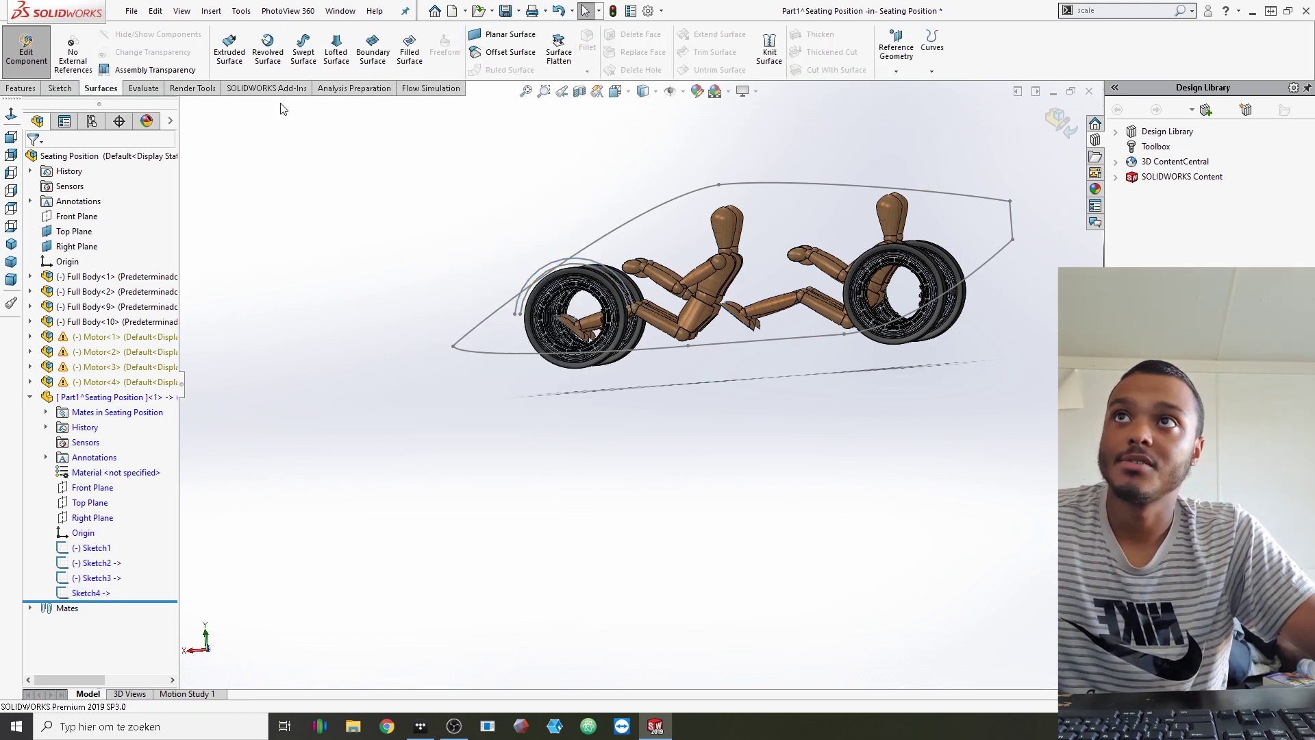
{"action": "left_click", "coordinate": [336, 51]}
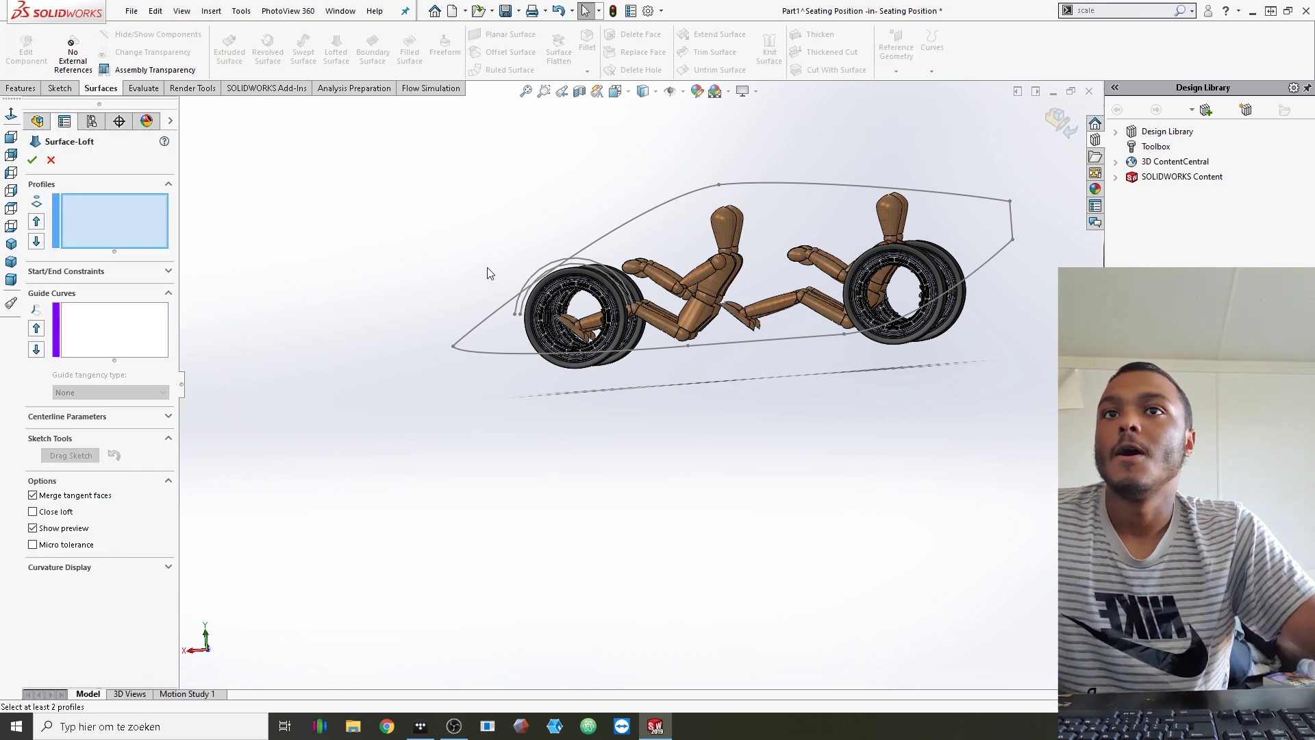
{"action": "scroll", "coordinate": [426, 143], "scroll_direction": "down", "scroll_amount": 3}
{"action": "scroll", "coordinate": [426, 143], "scroll_direction": "down", "scroll_amount": 2}
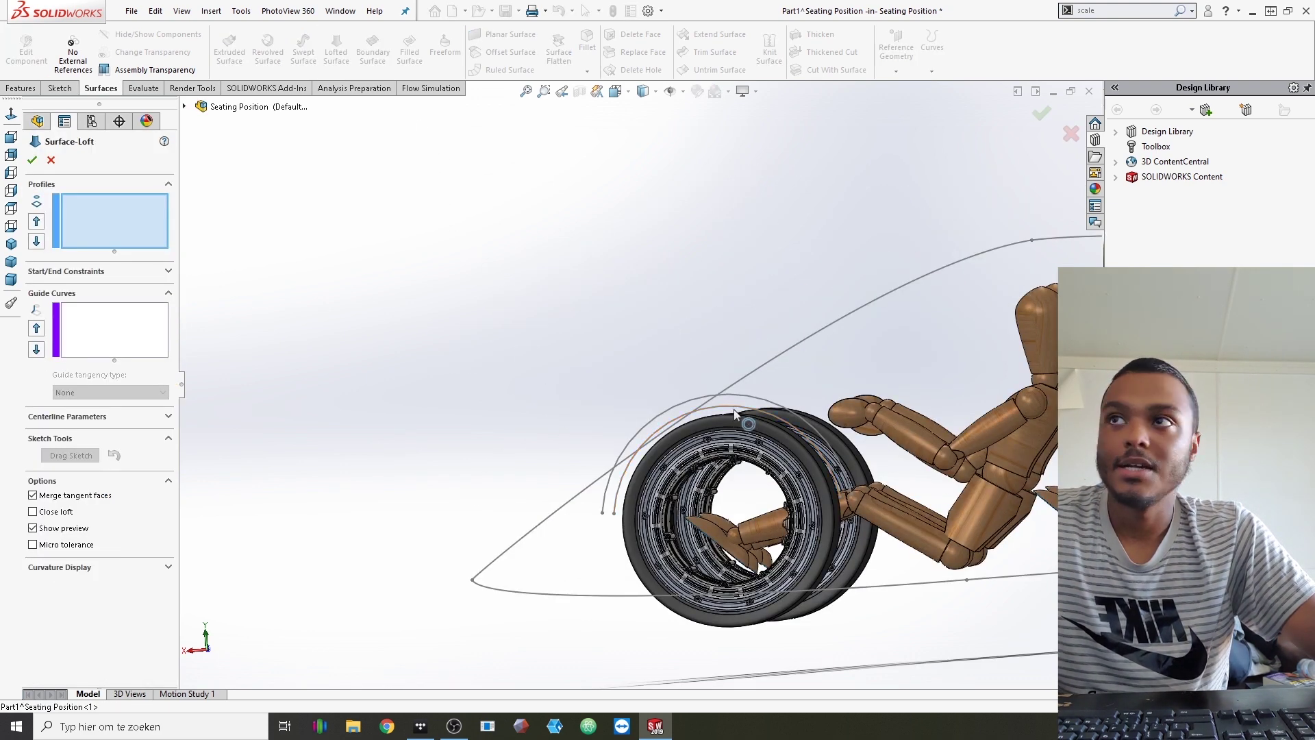
{"action": "left_click", "coordinate": [733, 413]}
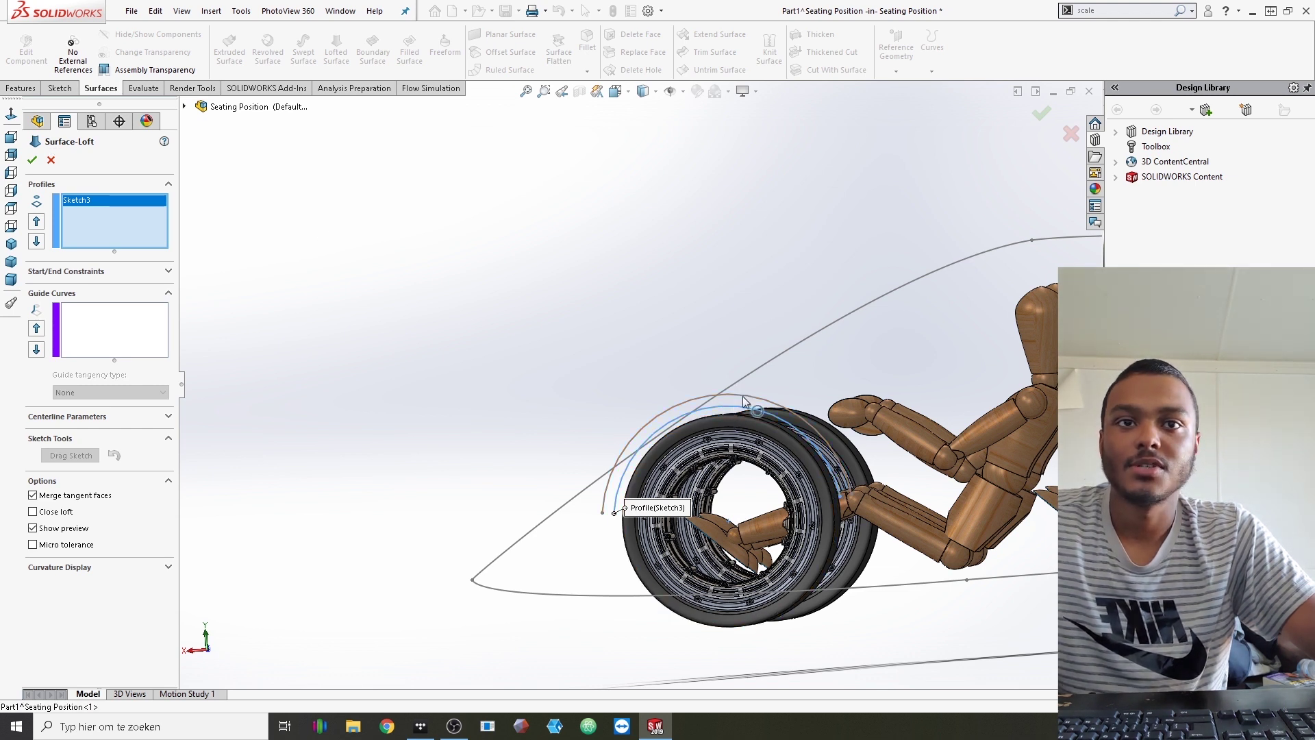
{"action": "left_click", "coordinate": [699, 413]}
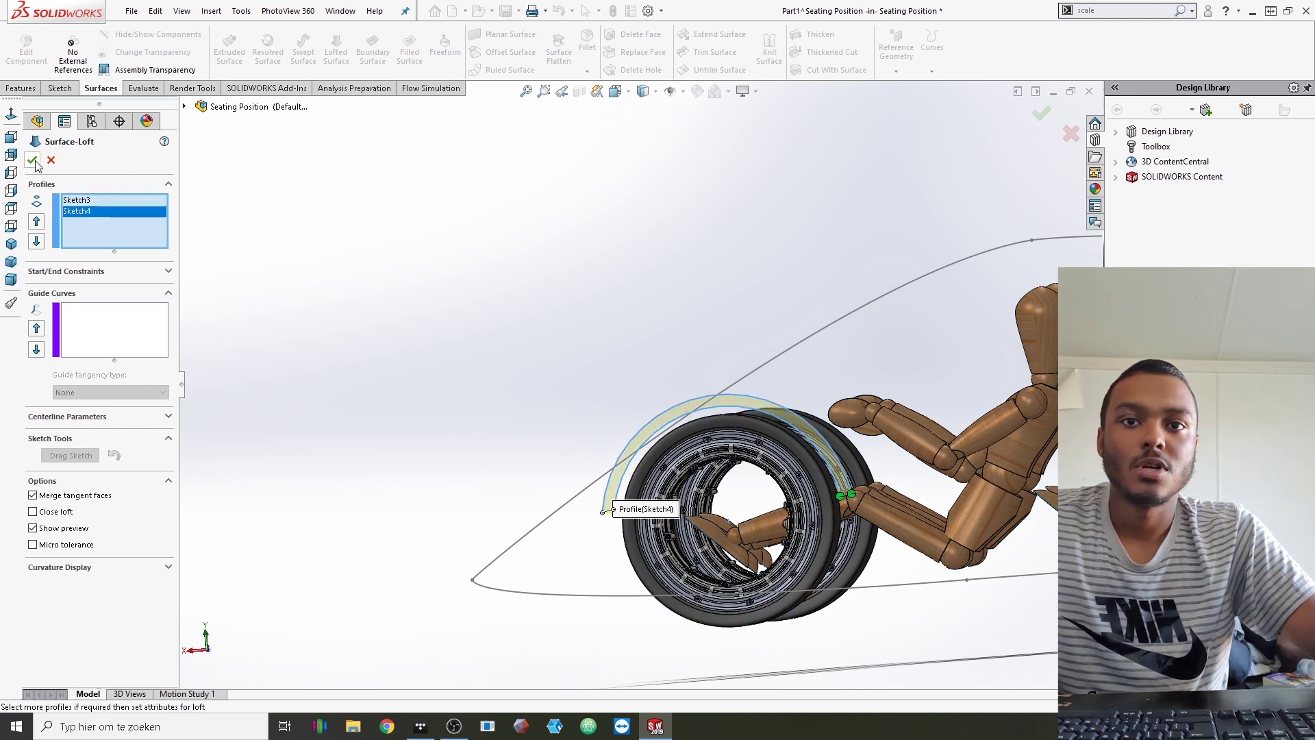
Start a sketch on the lofted wheel arch surface over the front wheel
{"action": "scroll", "coordinate": [789, 495], "scroll_direction": "down", "scroll_amount": 3}
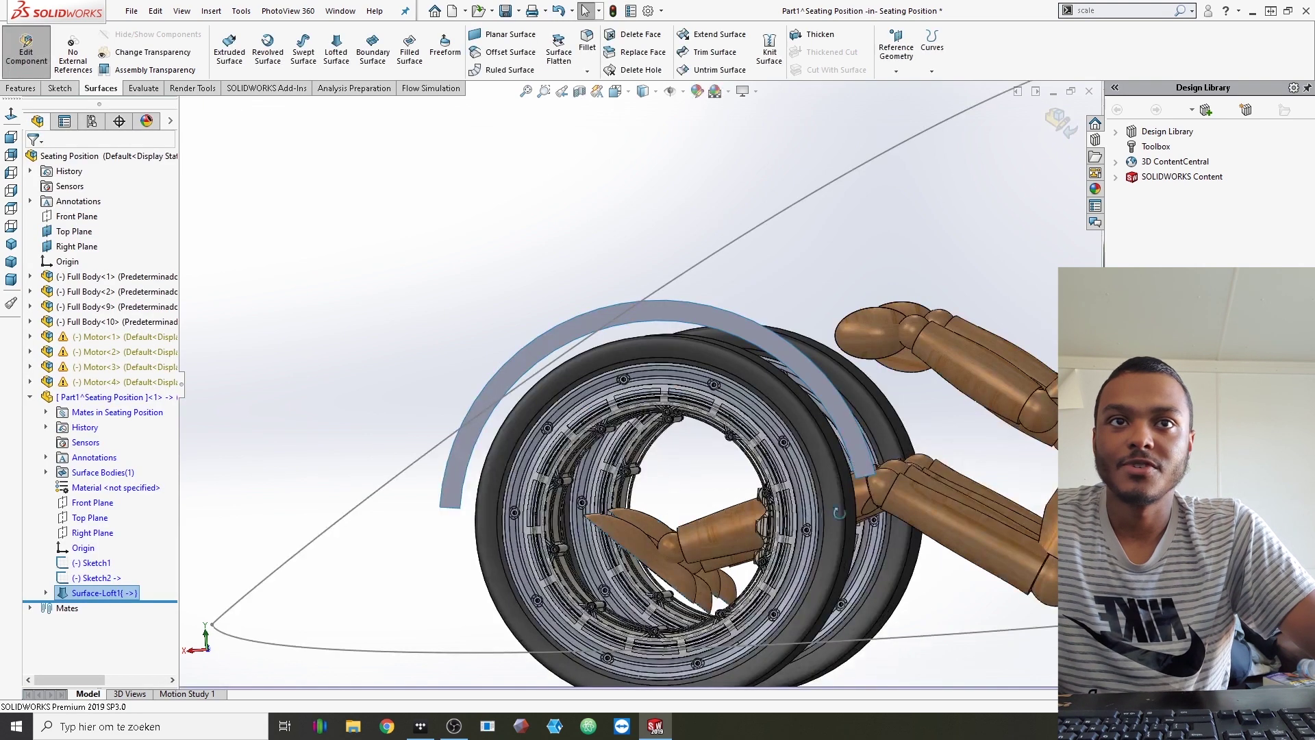
{"action": "middle_click_drag", "start_coordinate": [834, 507], "coordinate": [892, 487]}
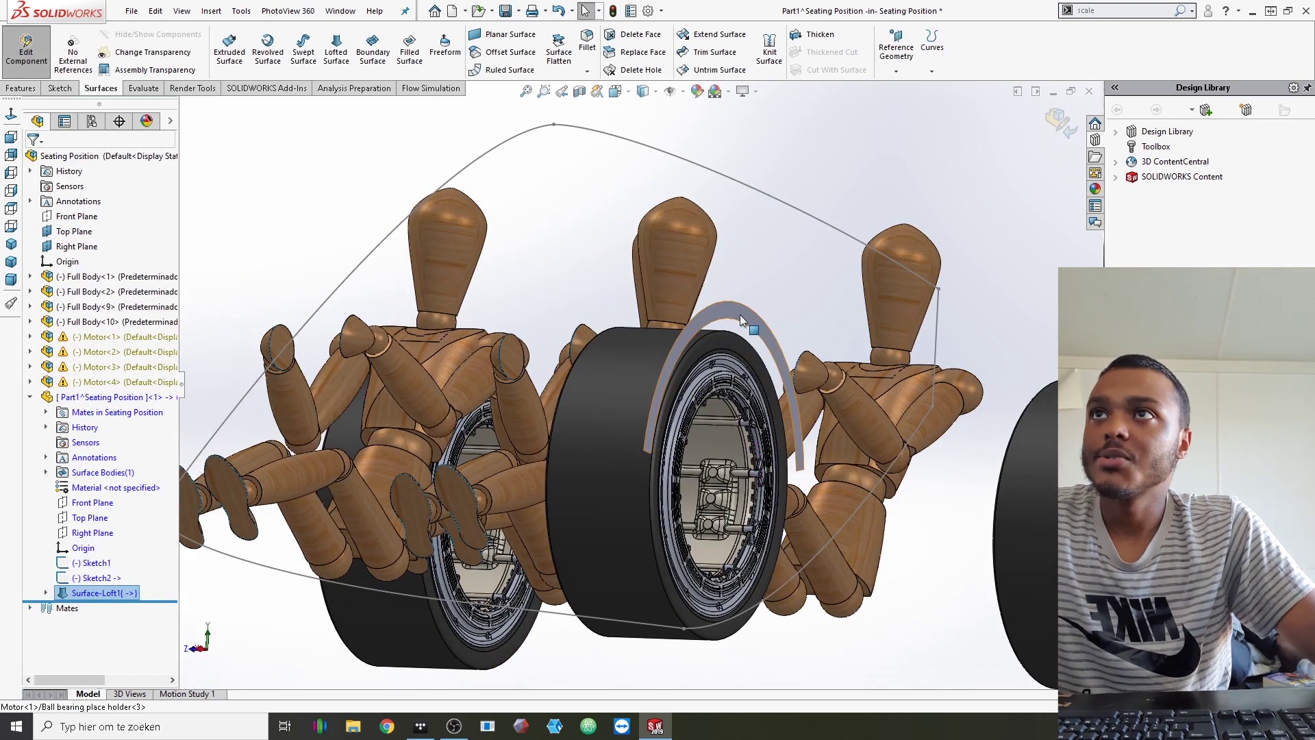
{"action": "left_click", "coordinate": [824, 177]}
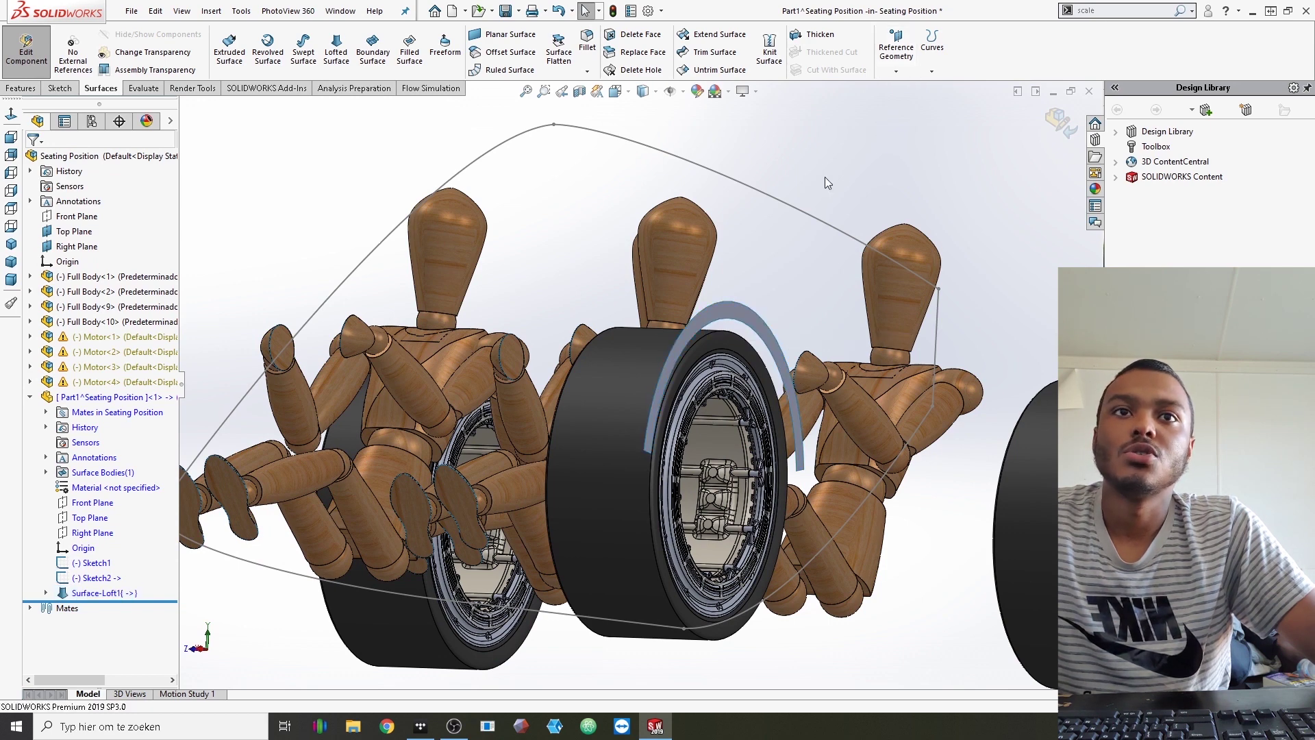
{"action": "left_click", "coordinate": [772, 330]}
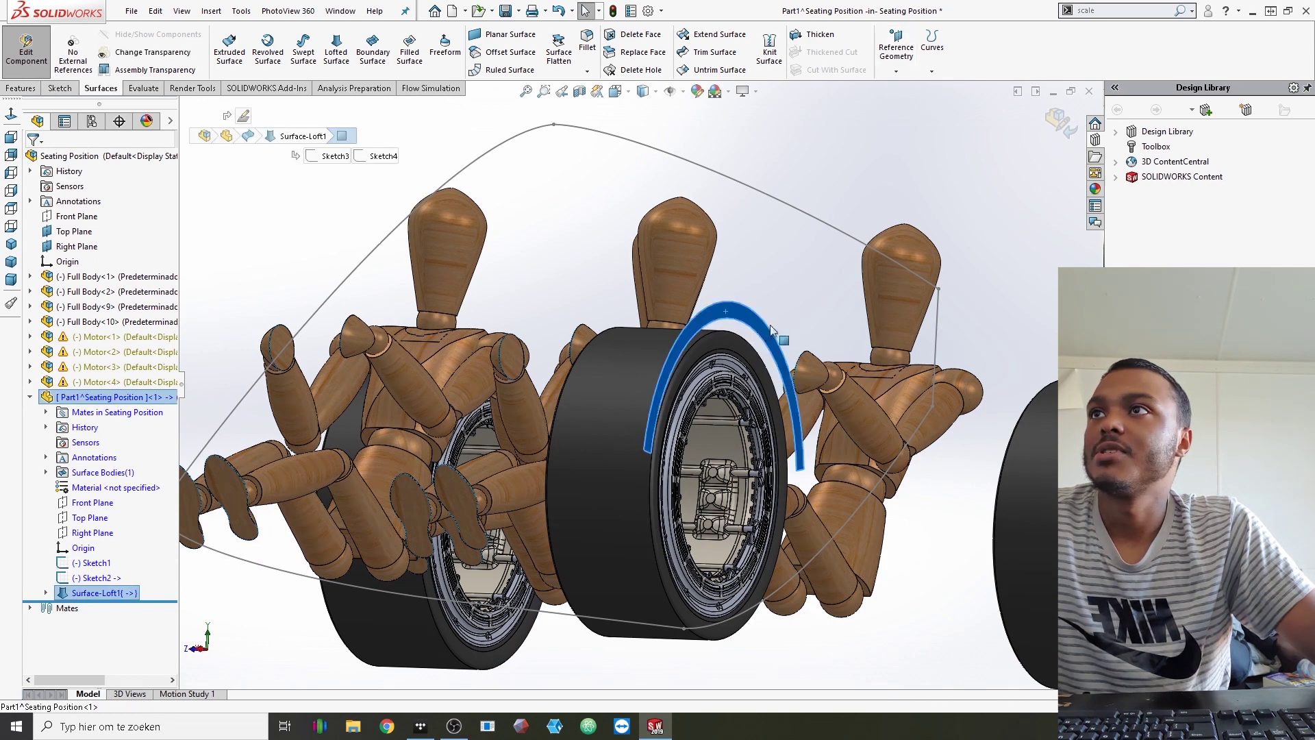
{"action": "left_click", "coordinate": [60, 88]}
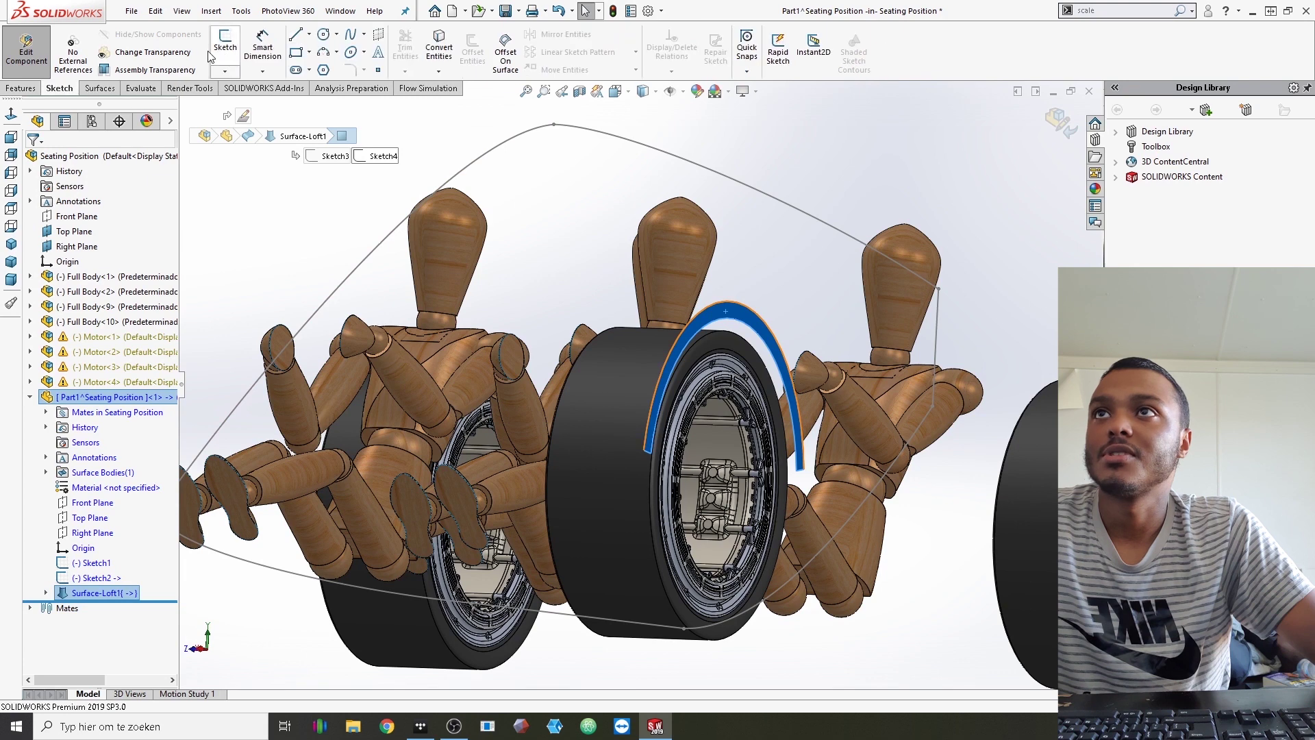
{"action": "left_click", "coordinate": [224, 43]}
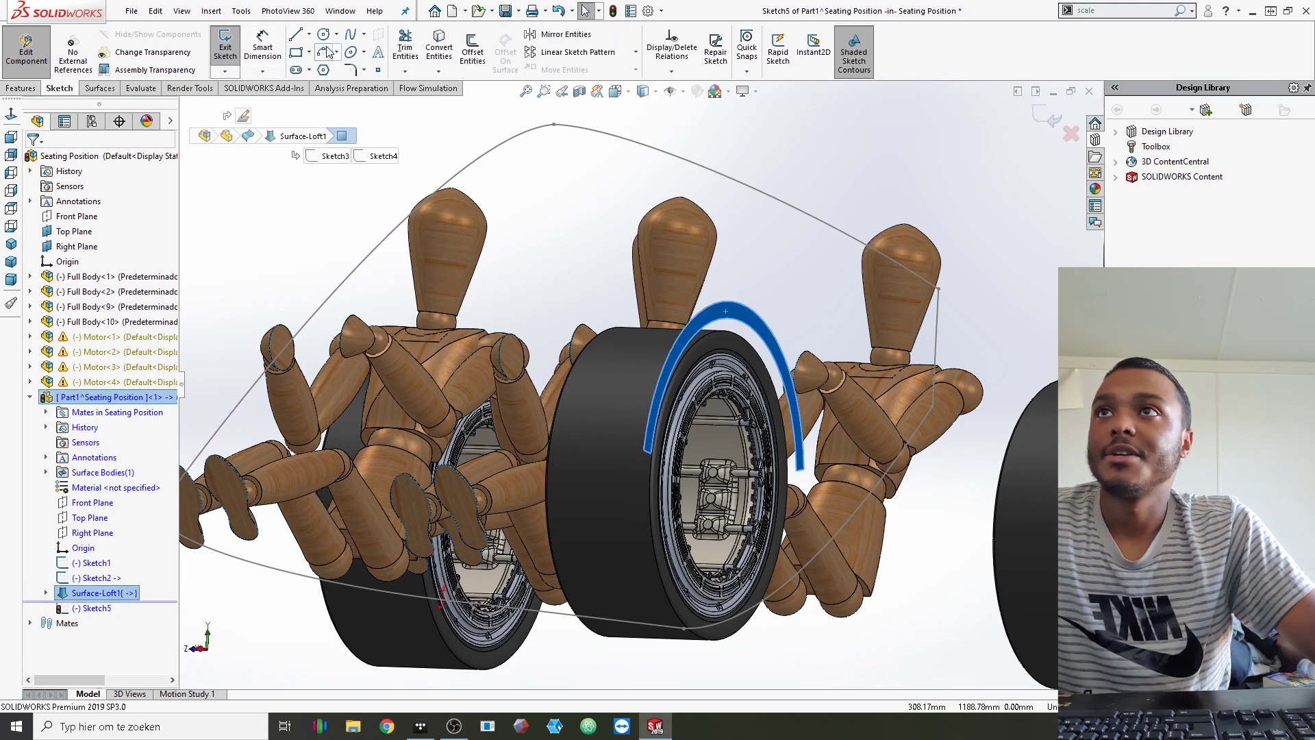
Draw a short vertical line upward from the highest point of the arch's outer edge, and close the sketch
{"action": "left_click", "coordinate": [295, 35]}
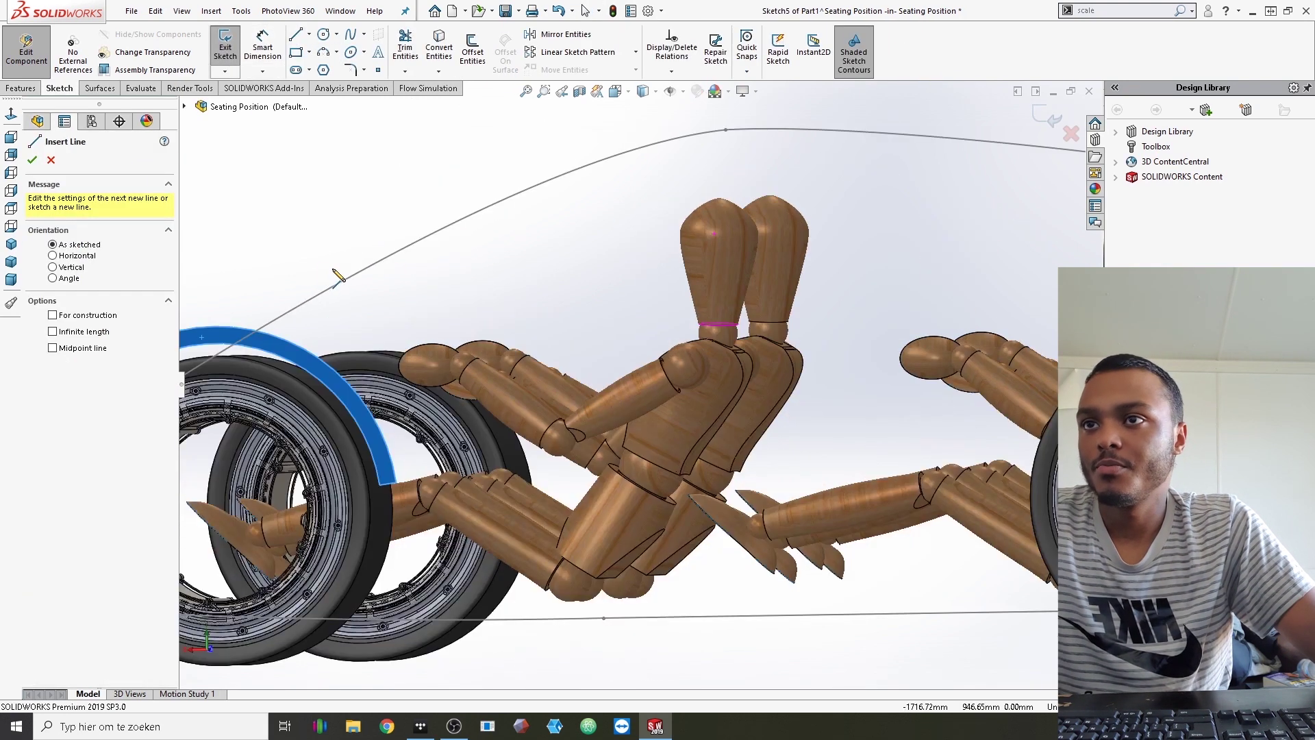
{"action": "scroll", "coordinate": [291, 333], "scroll_direction": "up", "scroll_amount": 1}
{"action": "scroll", "coordinate": [304, 354], "scroll_direction": "down", "scroll_amount": 1}
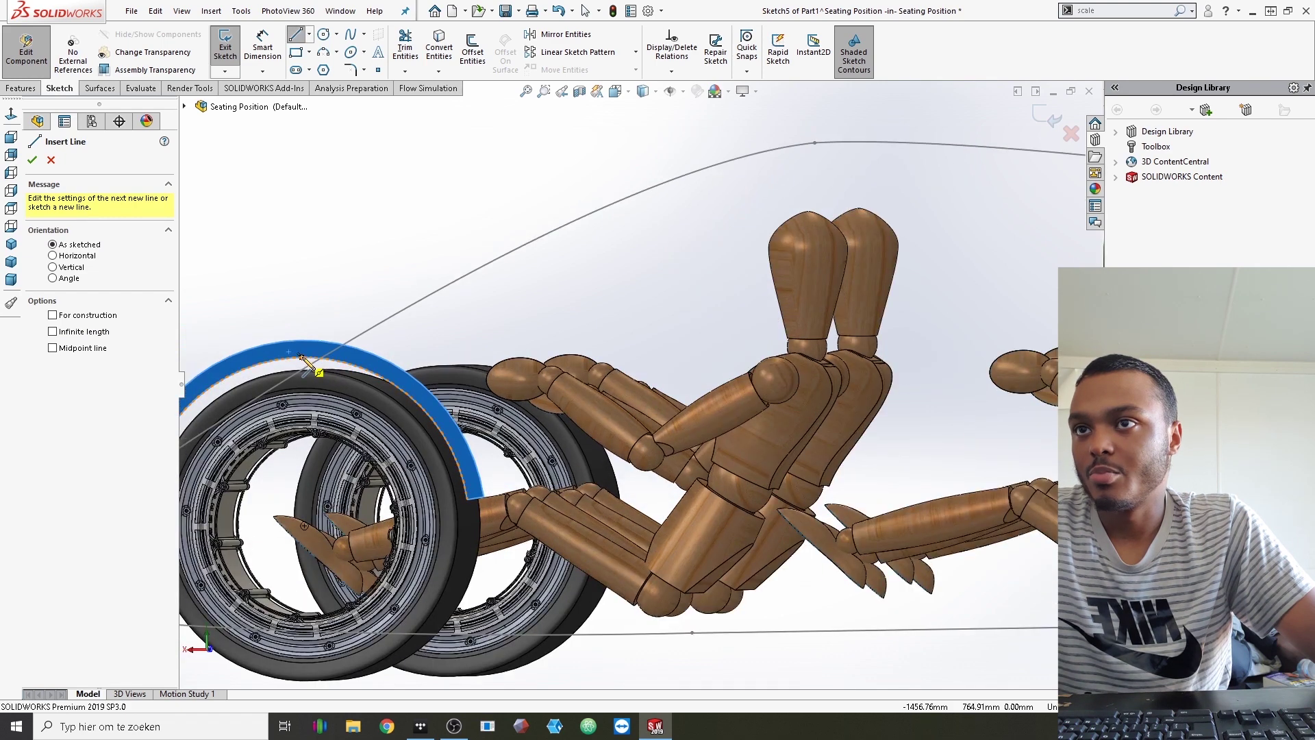
{"action": "left_click", "coordinate": [303, 357]}
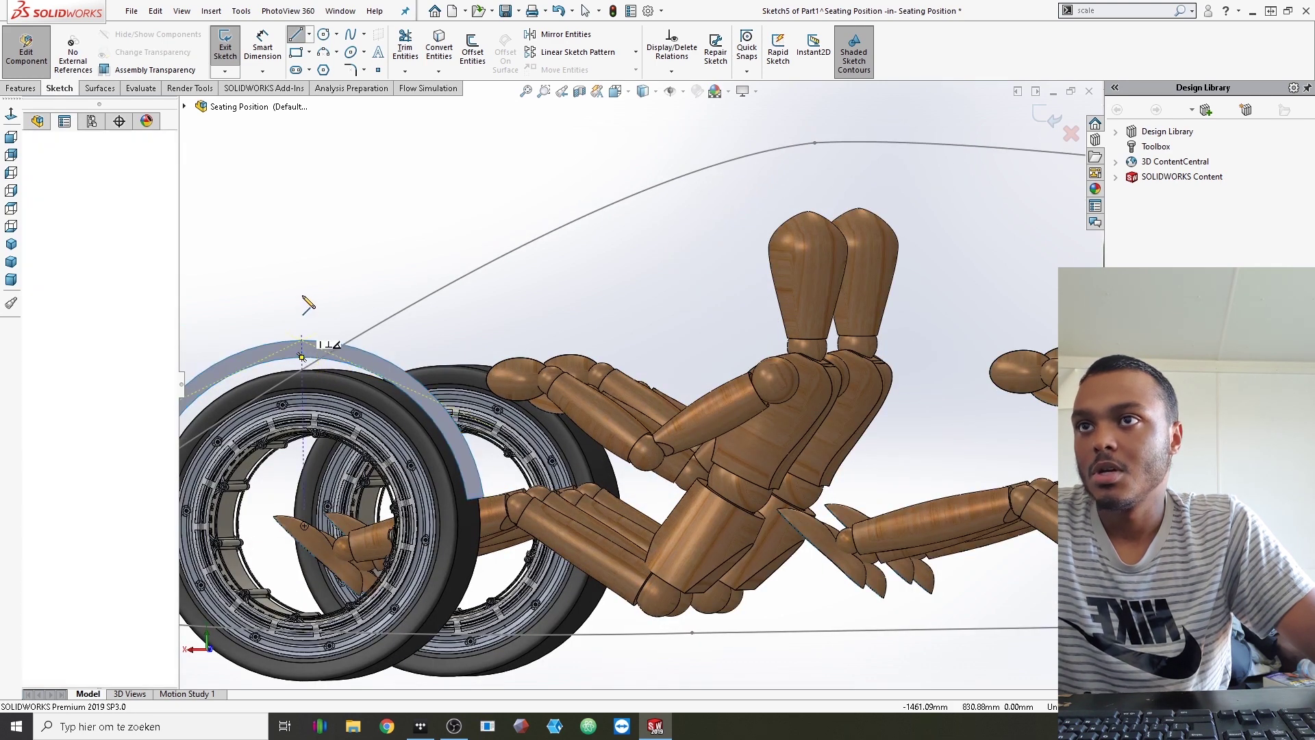
{"action": "left_click", "coordinate": [302, 296]}
{"action": "key", "text": "Escape"}
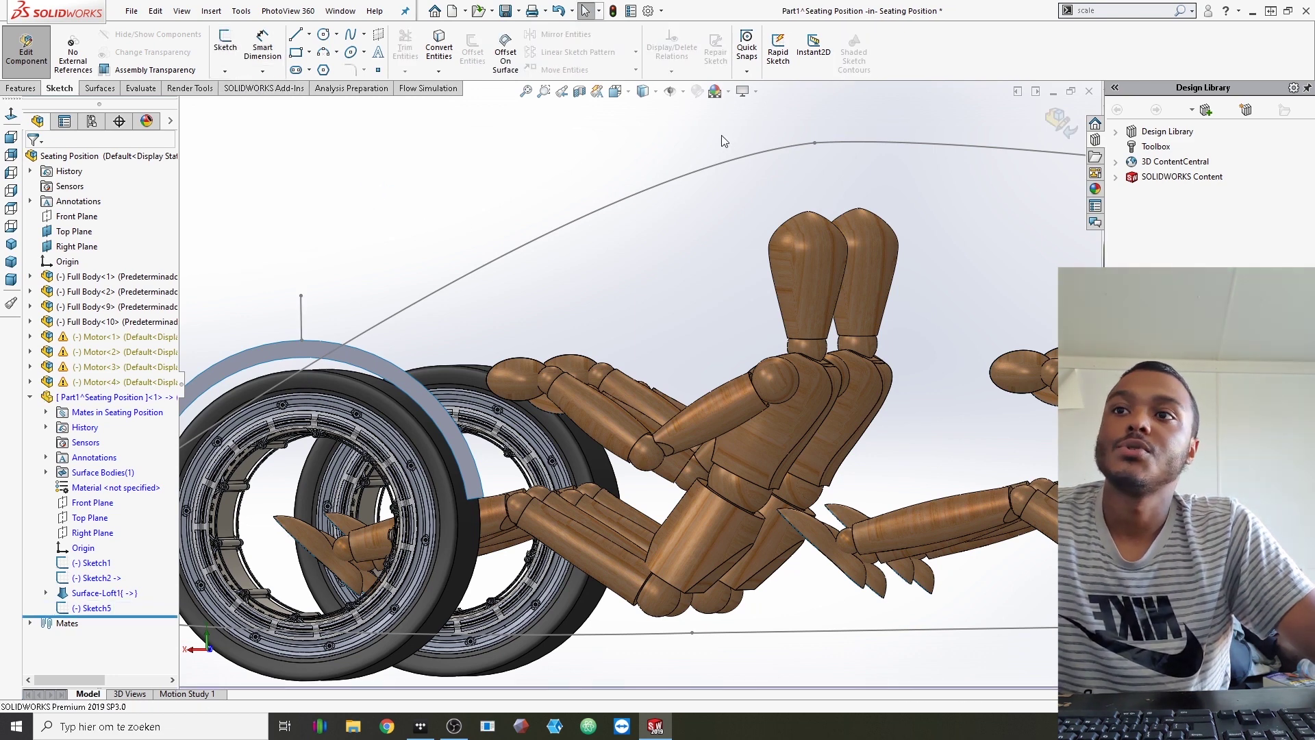
Create a reference plane through the vertical line's lower endpoint, parallel to the assembly's Front Plane
{"action": "scroll", "coordinate": [470, 191], "scroll_direction": "up", "scroll_amount": 3}
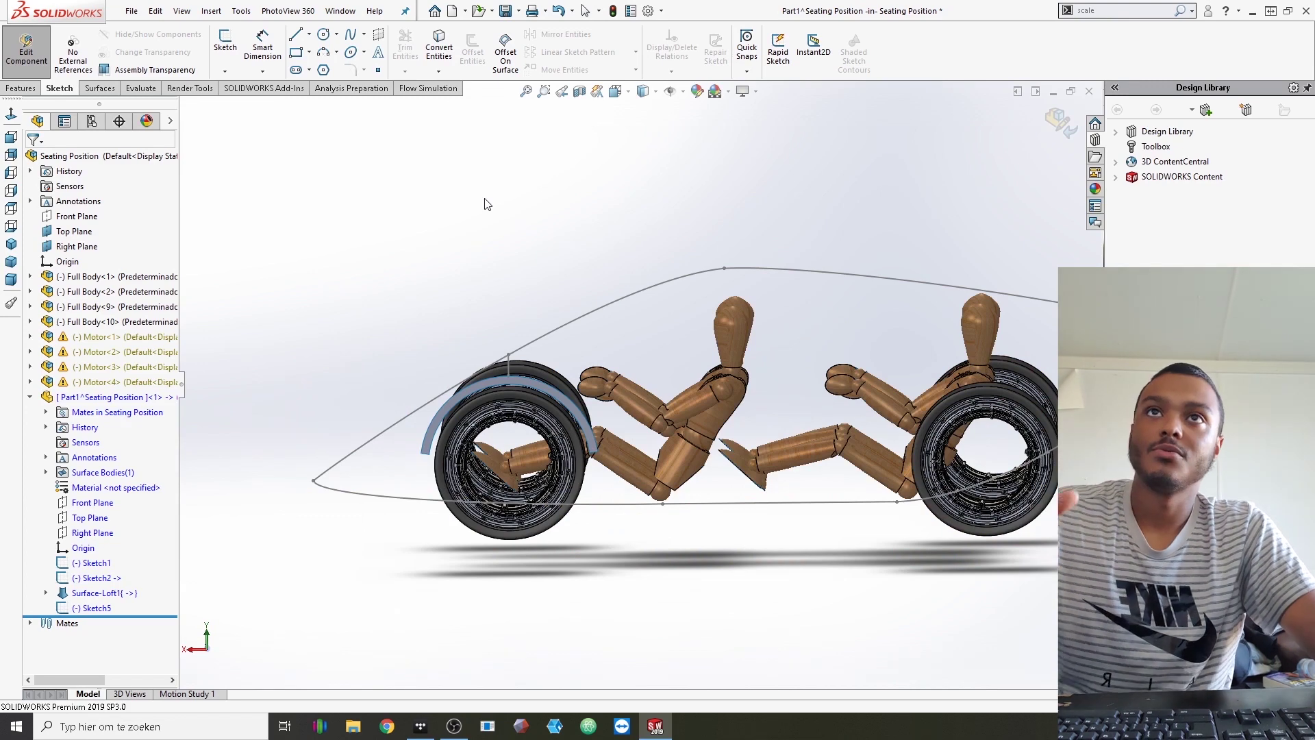
{"action": "left_click", "coordinate": [22, 87]}
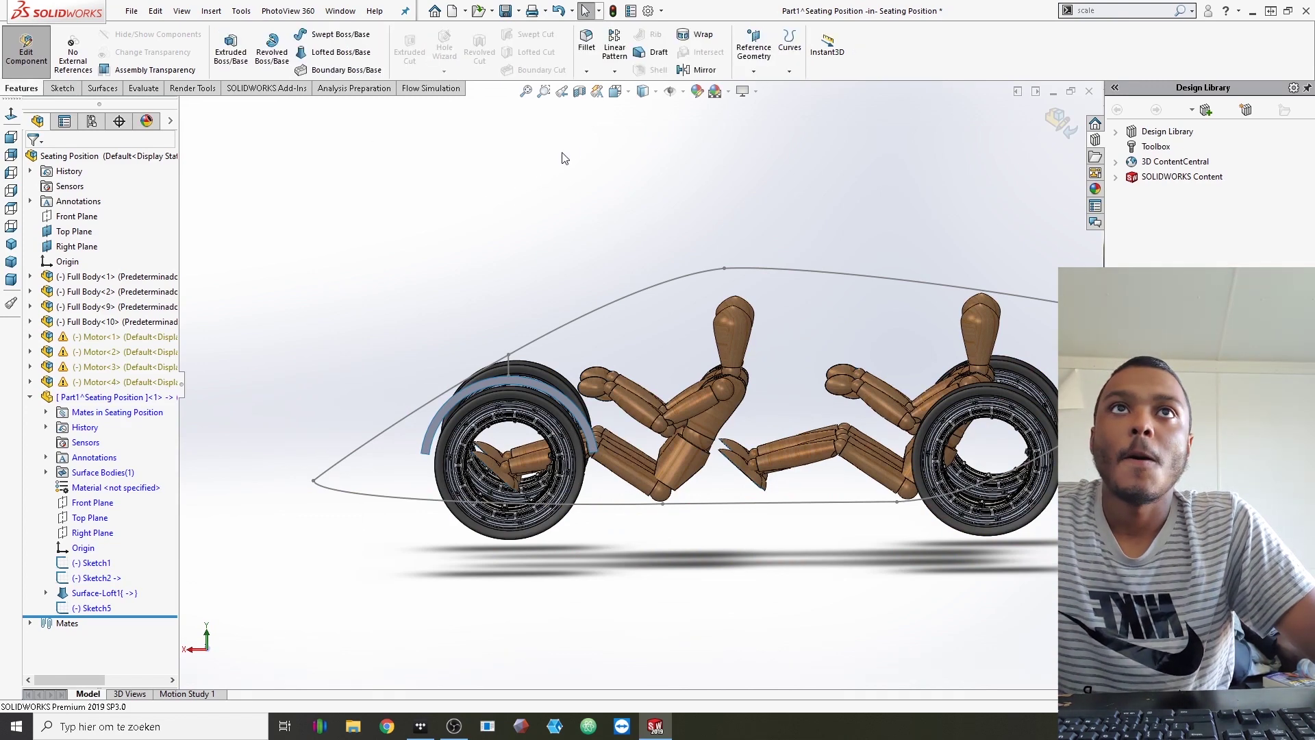
{"action": "left_click", "coordinate": [754, 45]}
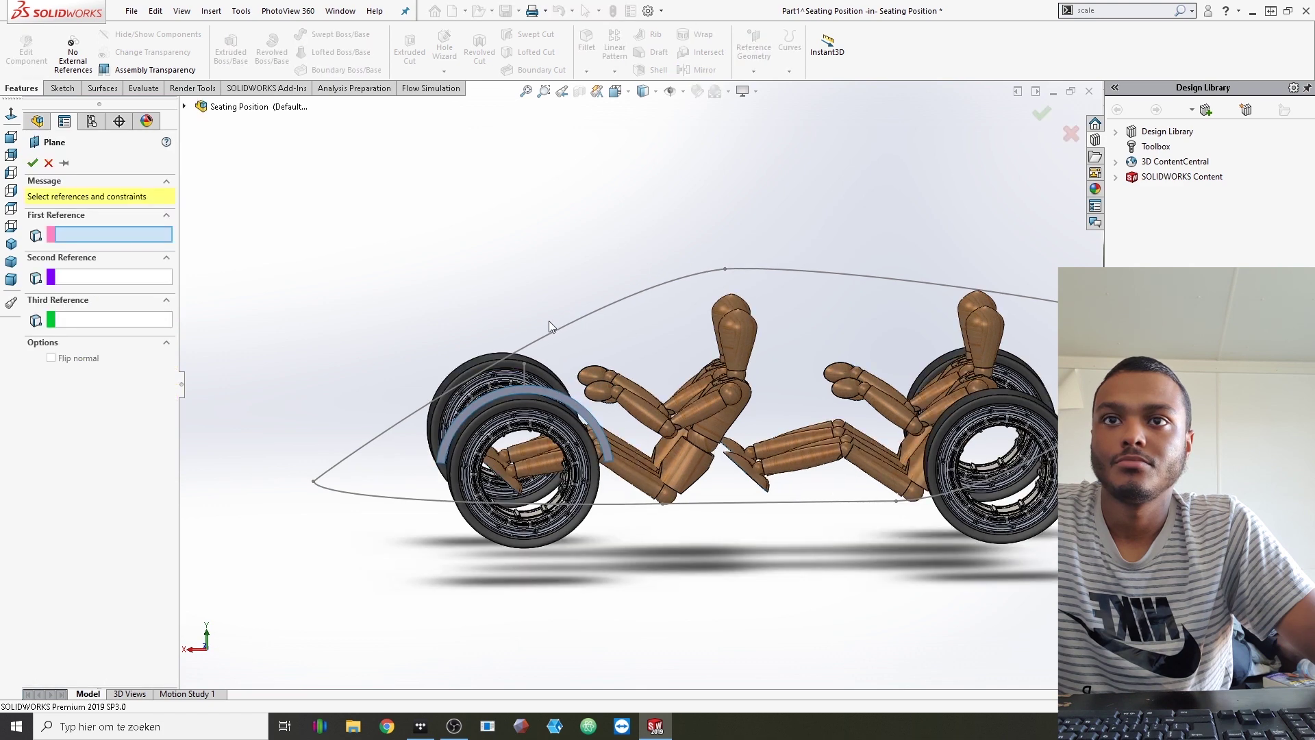
{"action": "left_click", "coordinate": [524, 387]}
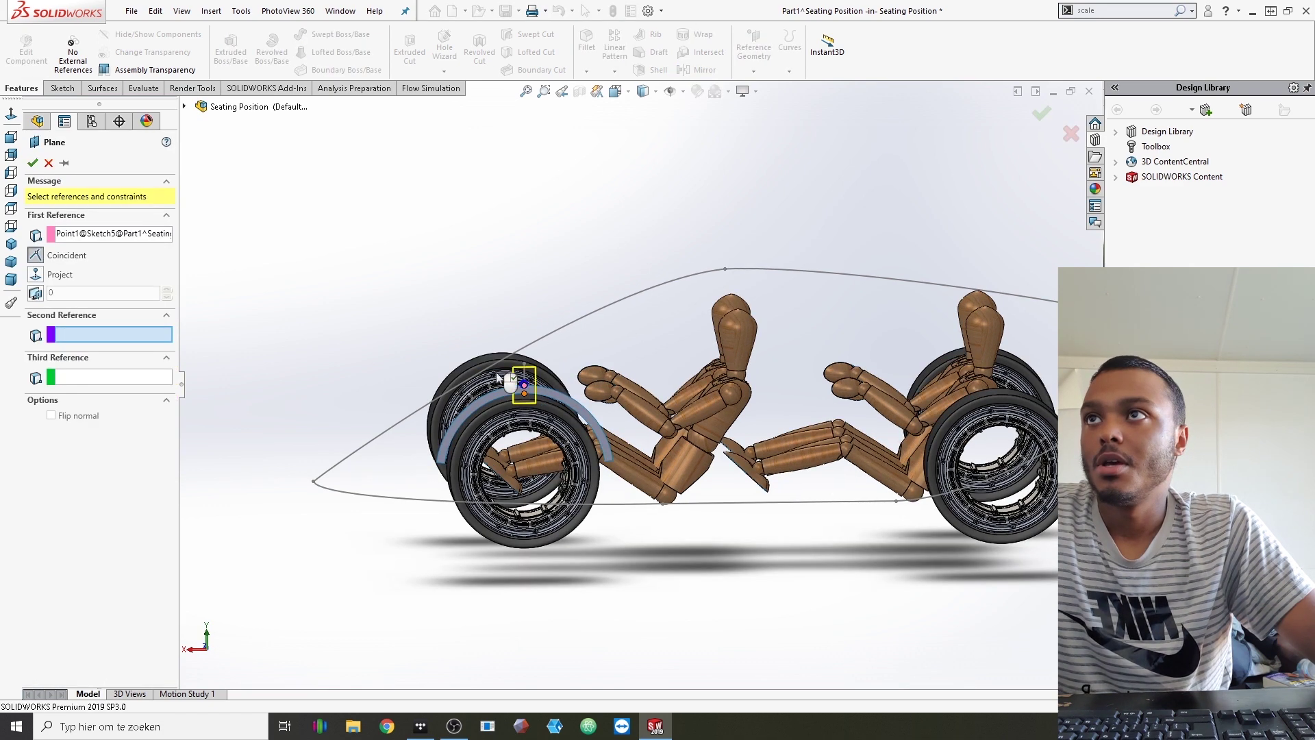
{"action": "left_click", "coordinate": [184, 106]}
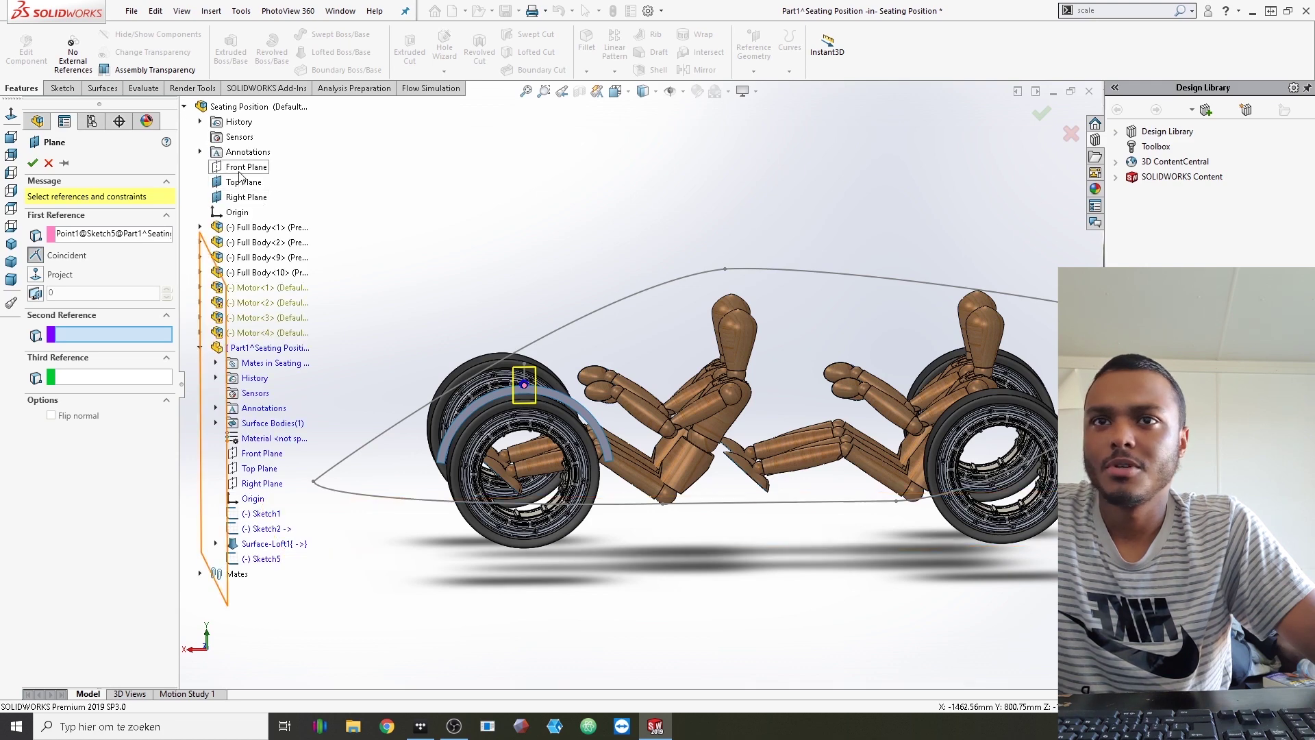
{"action": "left_click", "coordinate": [240, 169]}
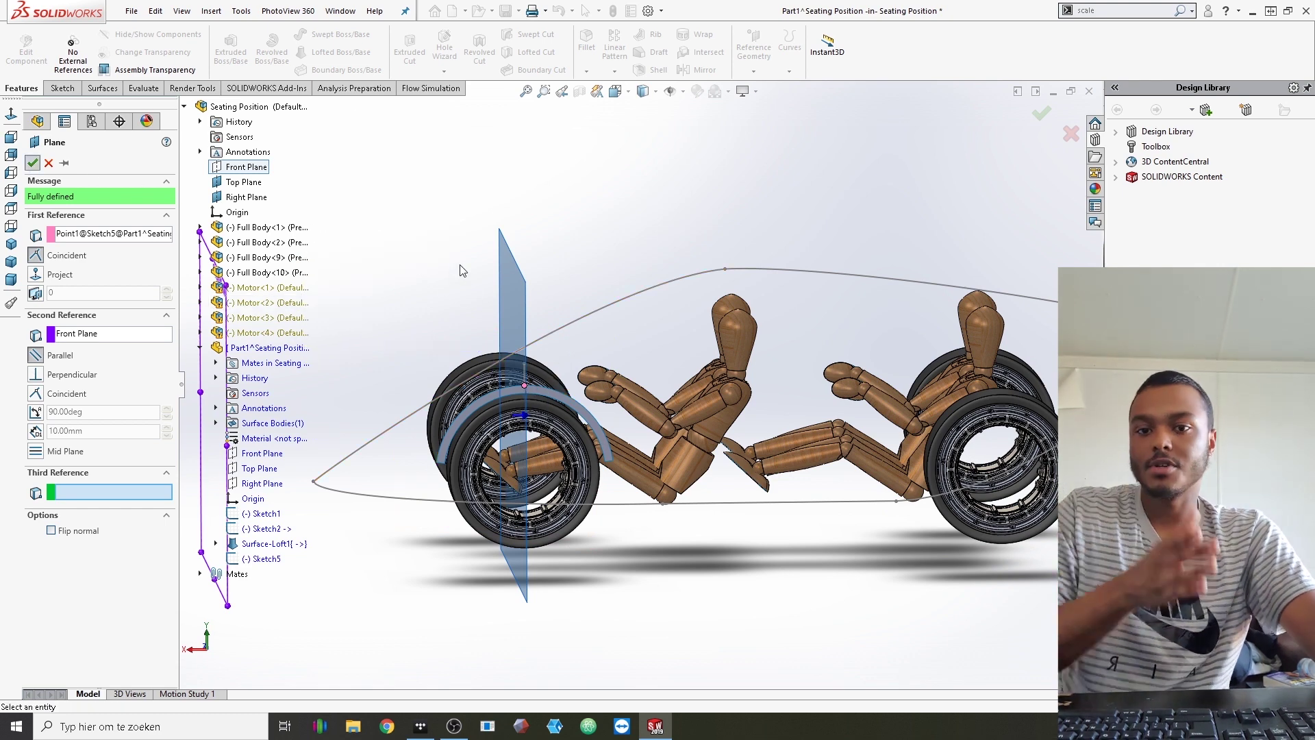
{"action": "key", "text": "Return"}
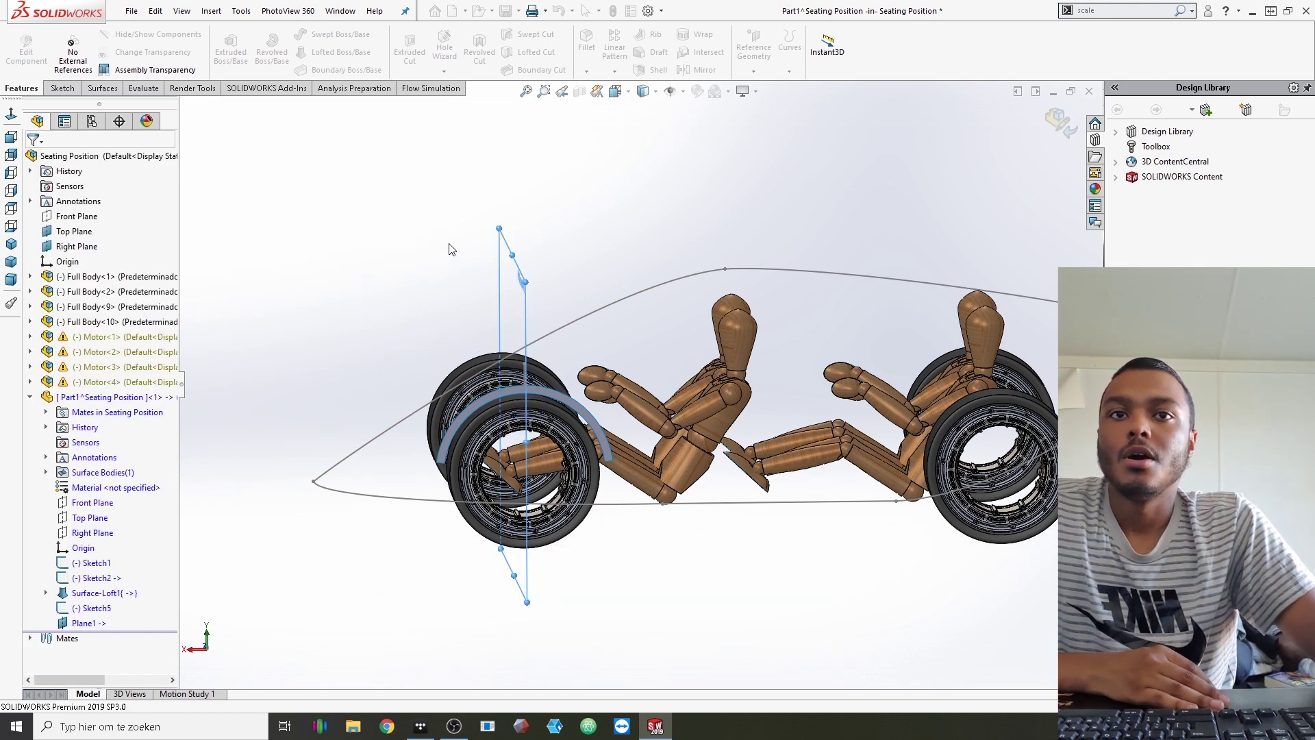
Start a sketch on the reference plane that passes through the top of the front wheel arch
{"action": "mouse_move", "coordinate": [446, 247]}
{"action": "middle_mouse_down"}
{"action": "mouse_move", "coordinate": [553, 228]}
{"action": "mouse_move", "coordinate": [570, 251]}
{"action": "mouse_move", "coordinate": [489, 218]}
{"action": "middle_mouse_up"}
{"action": "left_click", "coordinate": [60, 88]}
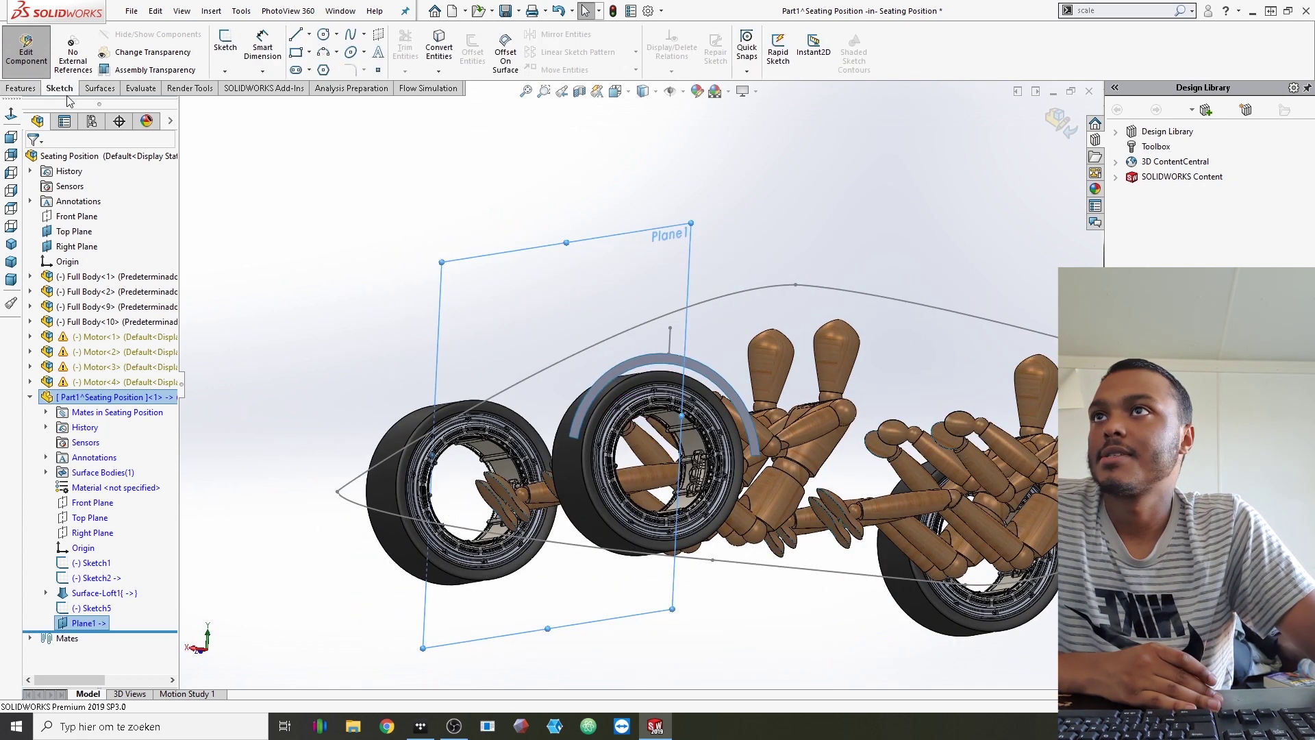
{"action": "left_click", "coordinate": [223, 43]}
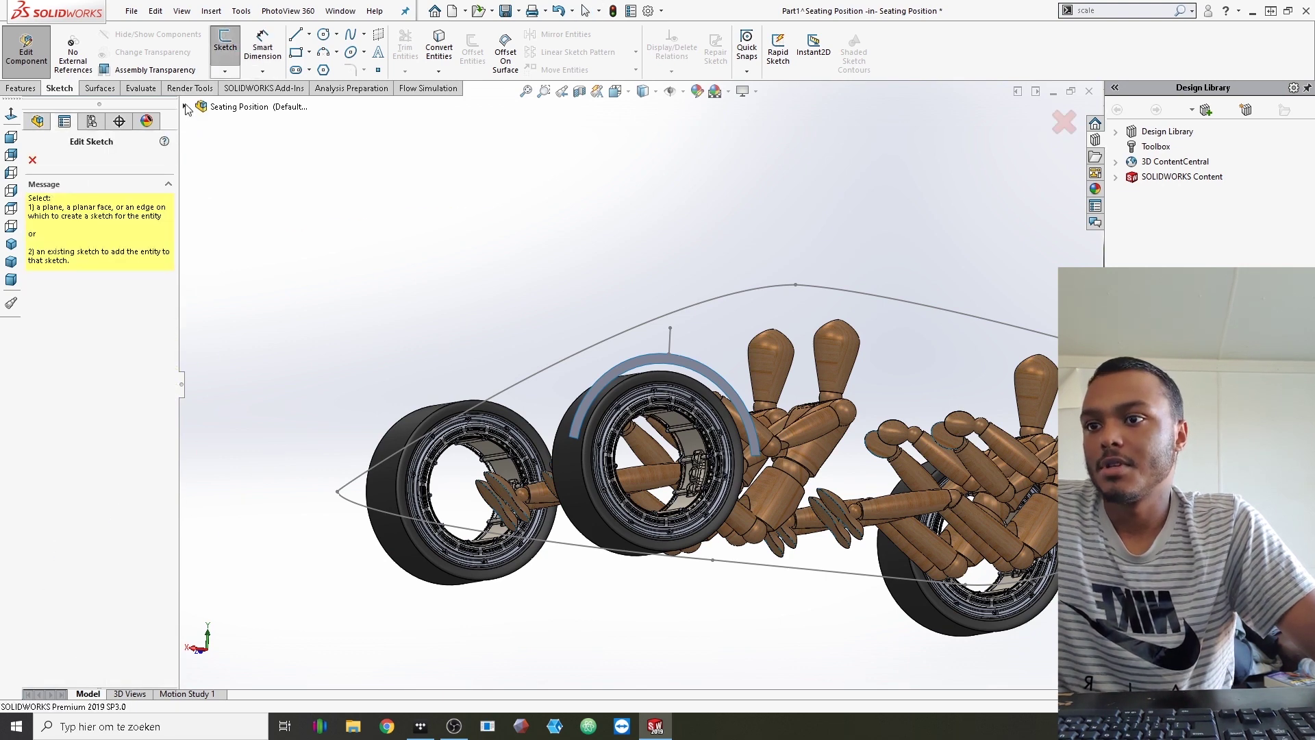
{"action": "left_click", "coordinate": [253, 574]}
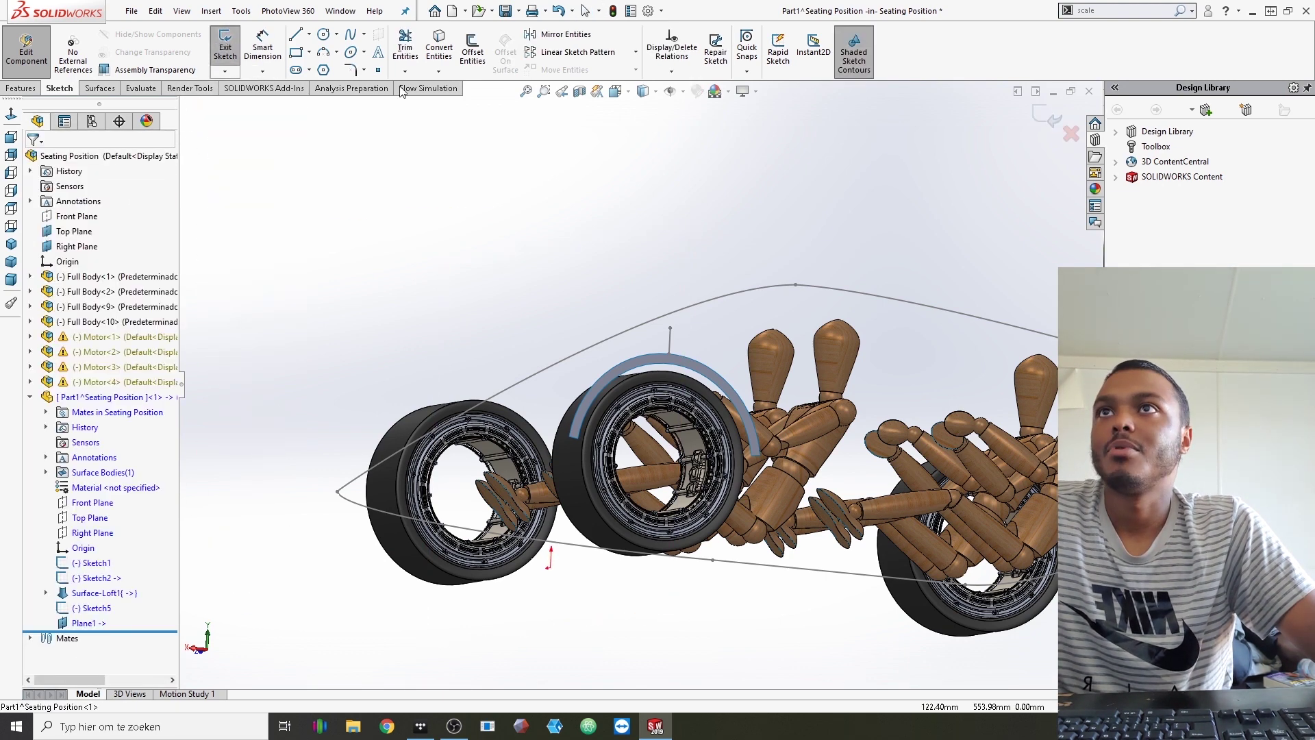
Draw a straight spline about 78 mm long from the arch line's lower endpoint, sloping upward and inward over the front wheel
{"action": "left_click", "coordinate": [351, 38]}
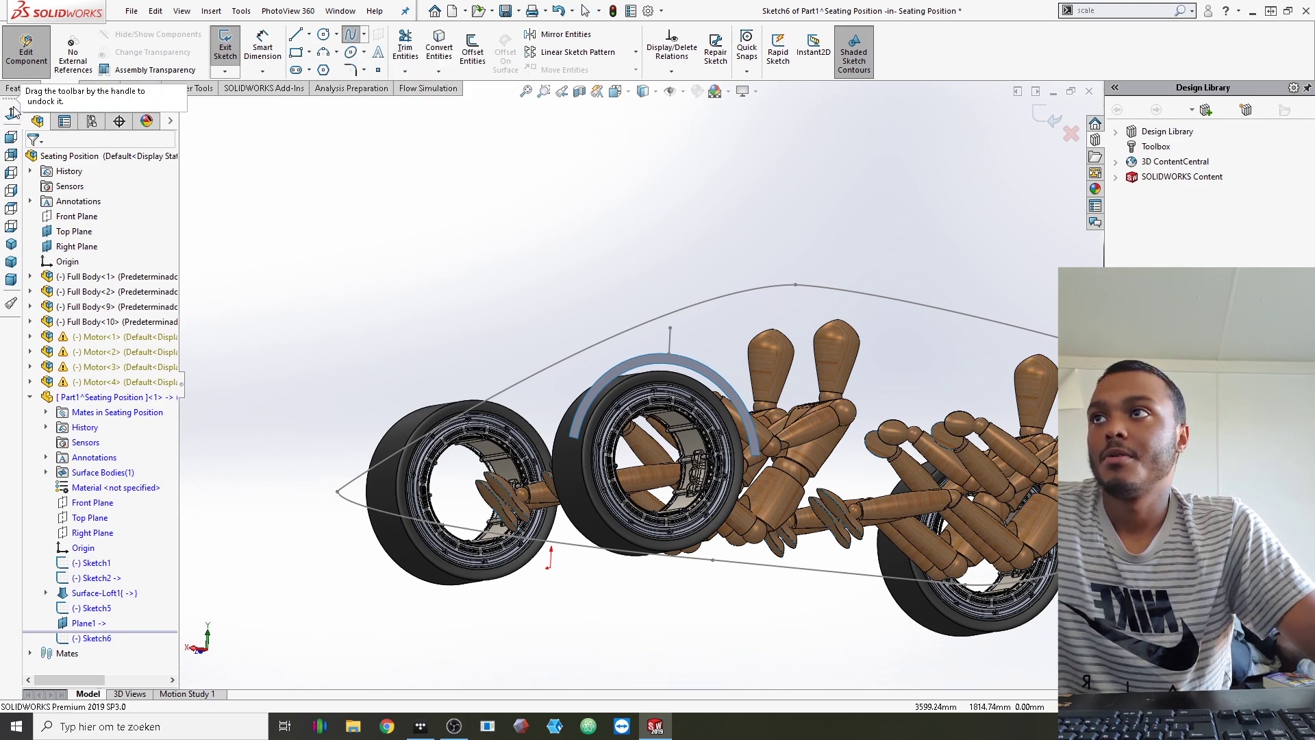
{"action": "left_click", "coordinate": [11, 114]}
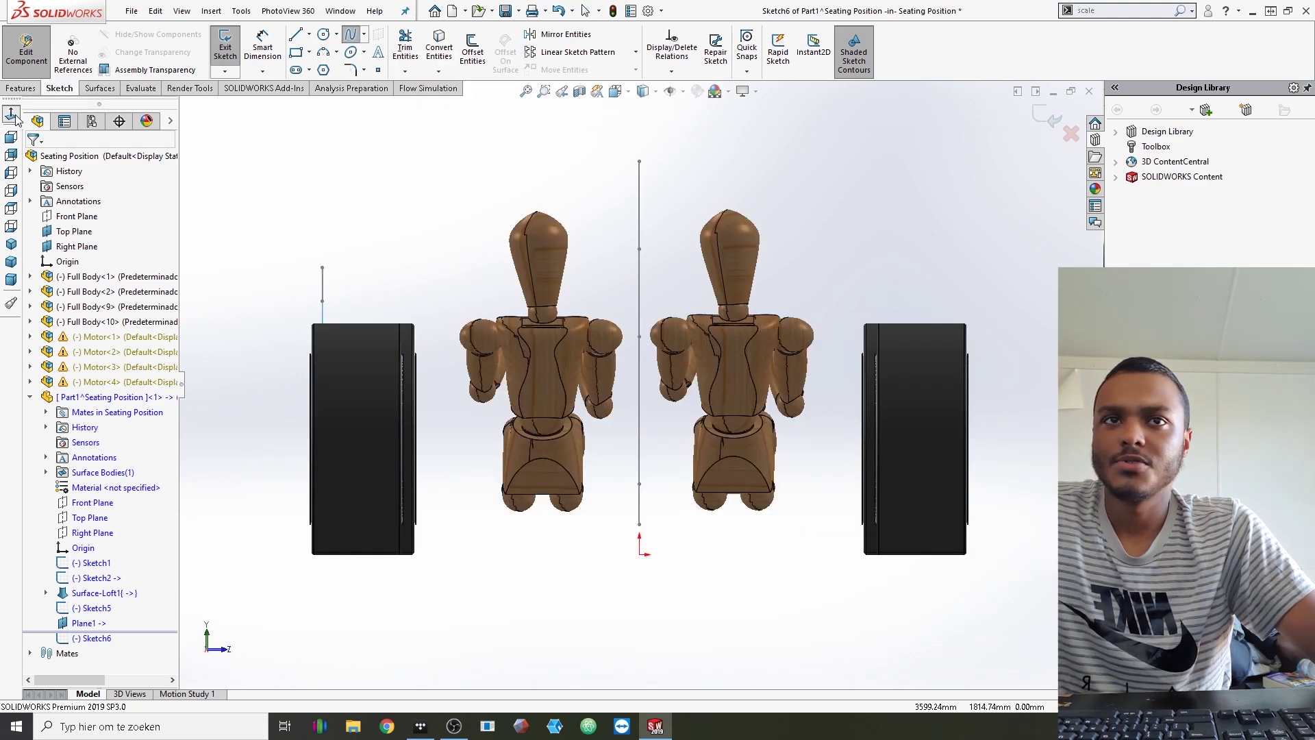
{"action": "left_click", "coordinate": [12, 114]}
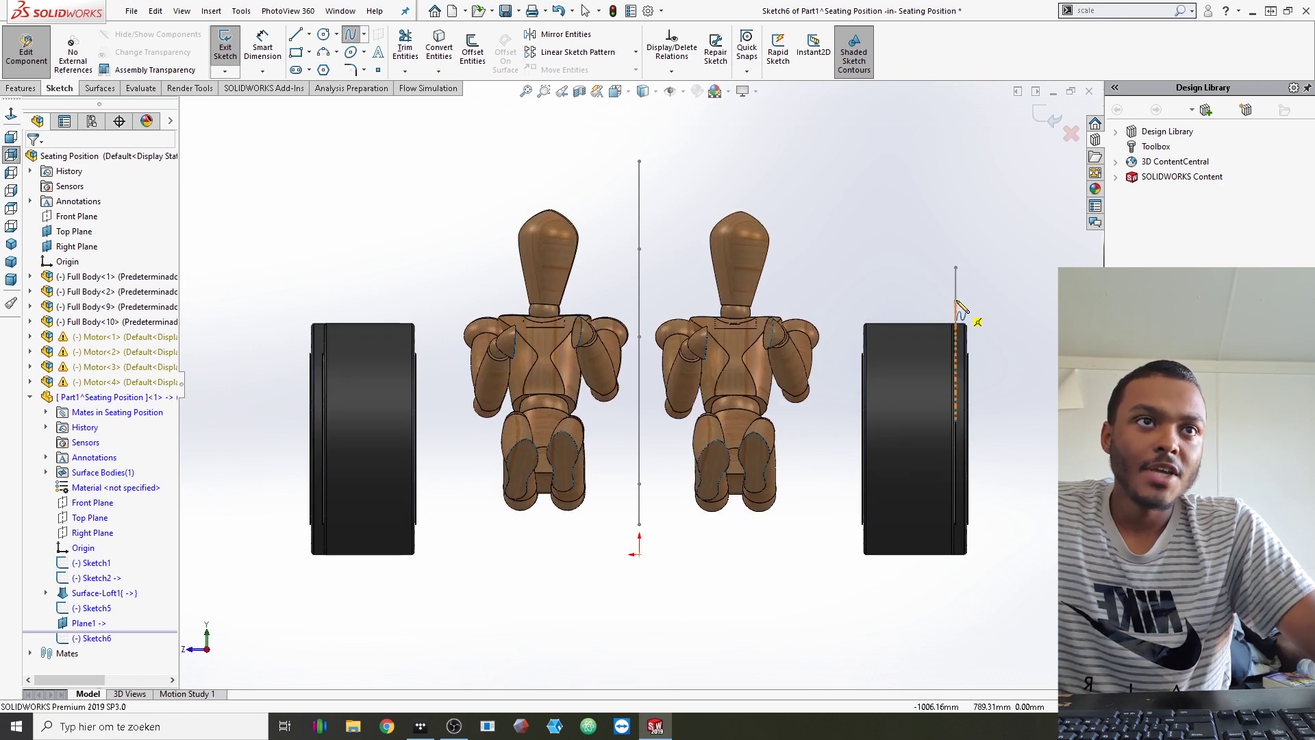
{"action": "scroll", "coordinate": [955, 305], "scroll_direction": "down", "scroll_amount": 3}
{"action": "scroll", "coordinate": [863, 356], "scroll_direction": "down", "scroll_amount": 3}
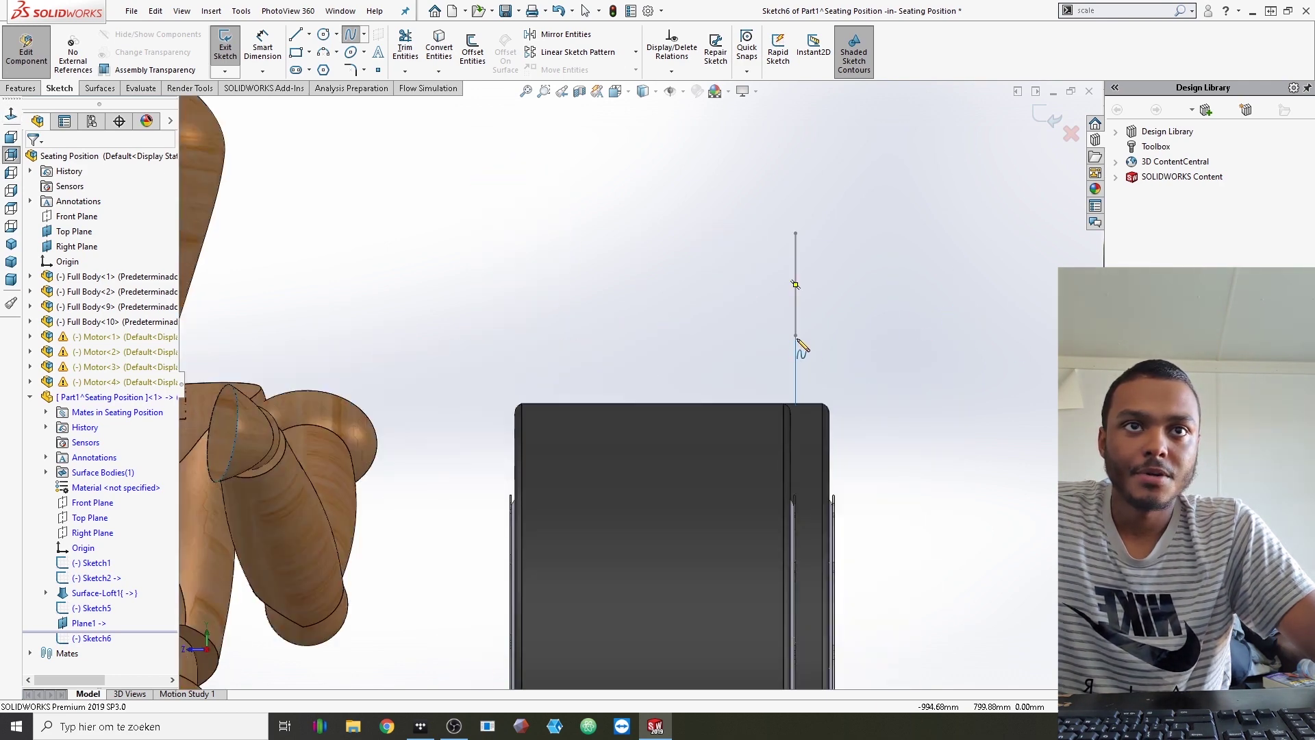
{"action": "scroll", "coordinate": [800, 351], "scroll_direction": "down", "scroll_amount": 1}
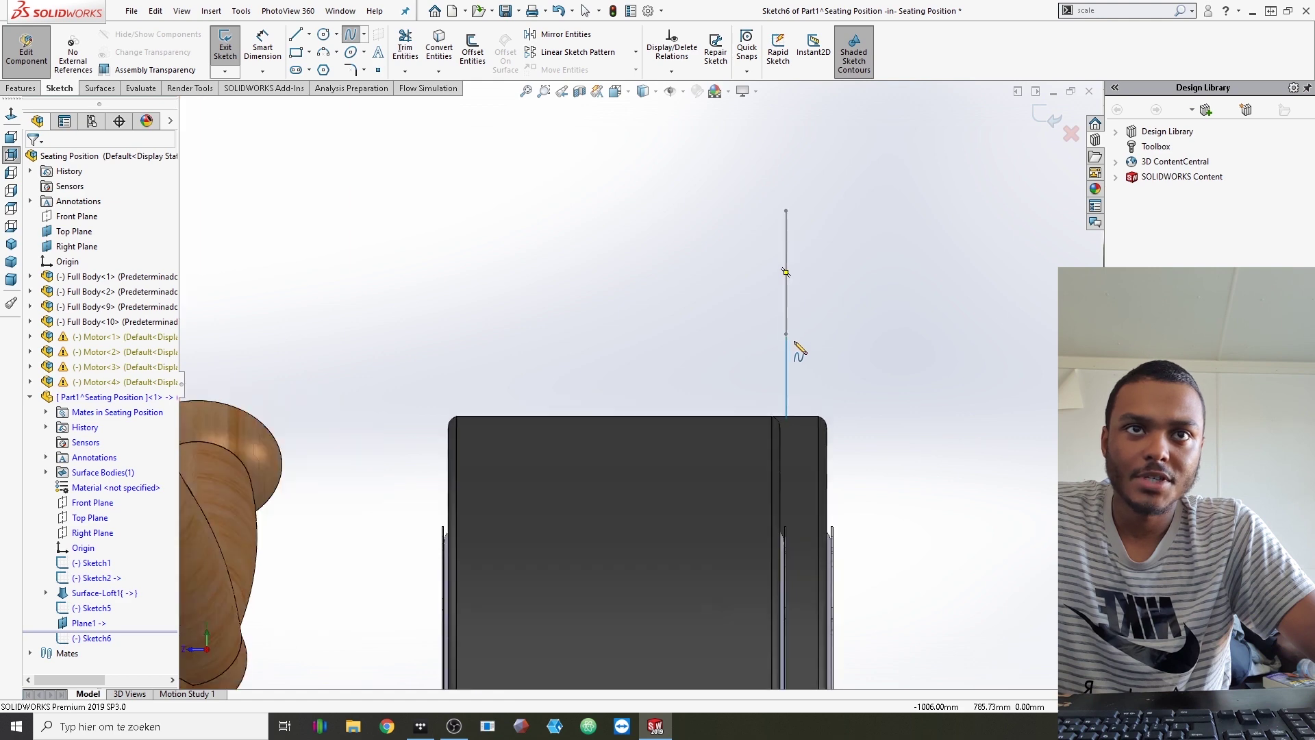
{"action": "left_click", "coordinate": [786, 335]}
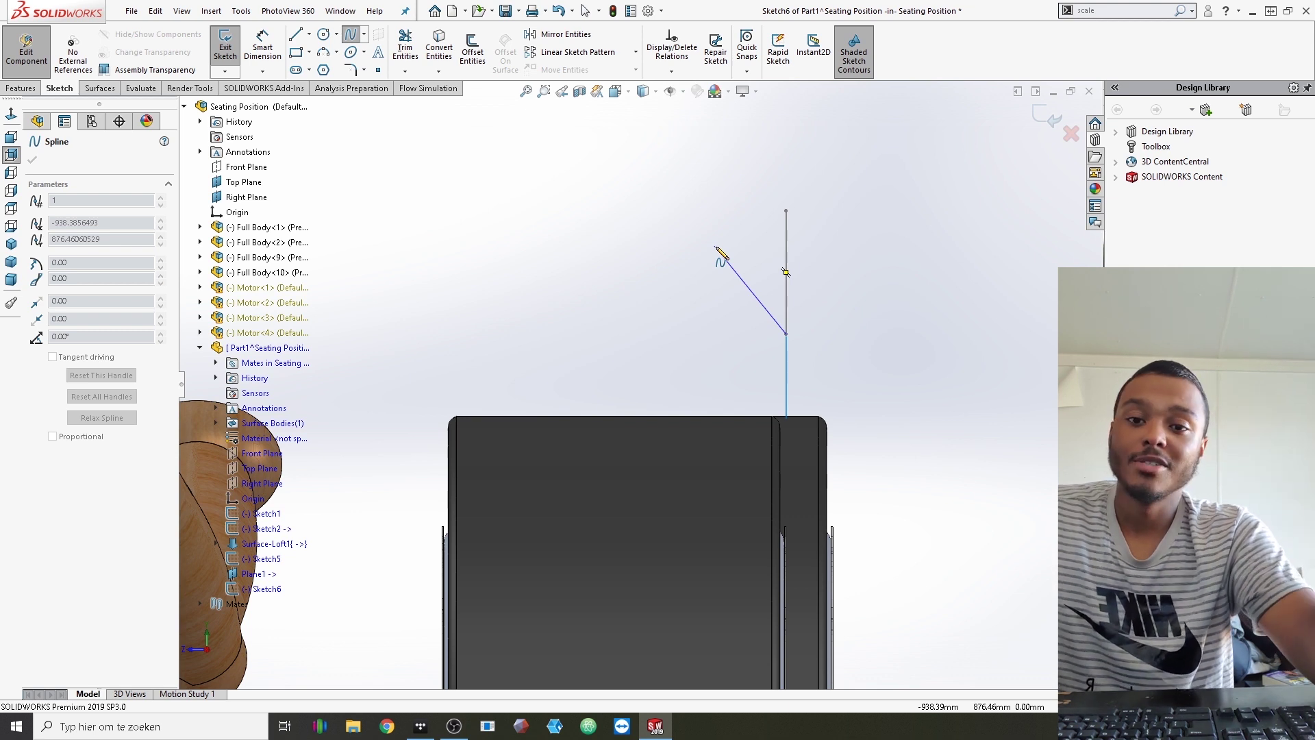
{"action": "left_click", "coordinate": [714, 250]}
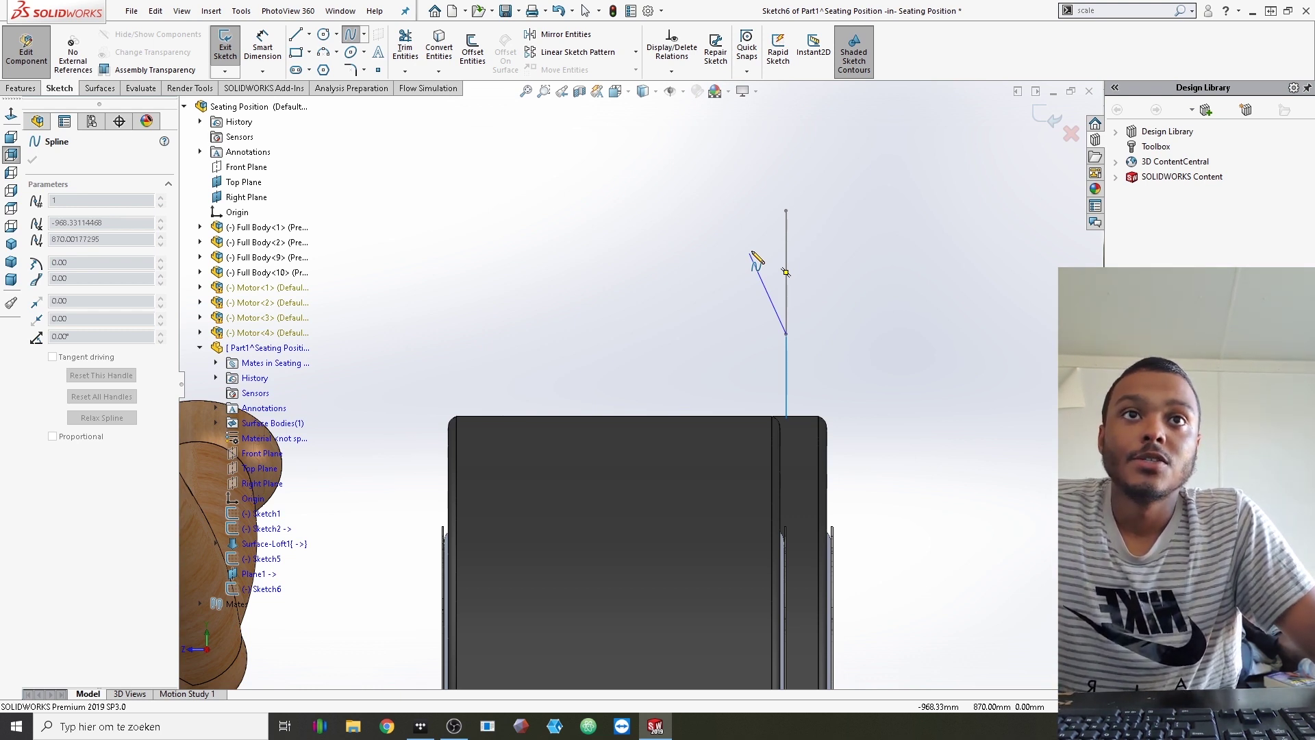
{"action": "left_click", "coordinate": [750, 252]}
{"action": "key", "text": "Escape"}
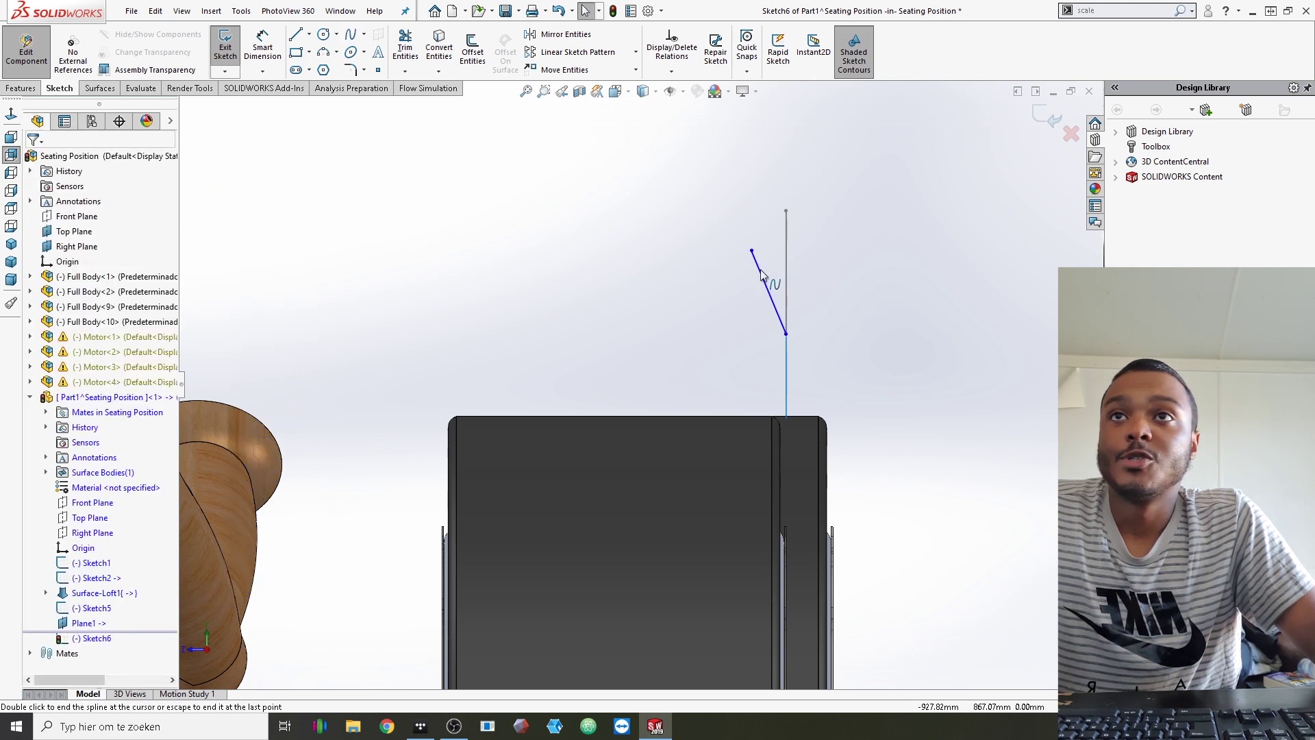
Continue with one spline inward across the tyre and another about 191 mm long, sloping down toward the mannequin's shoulder
{"action": "left_click", "coordinate": [350, 34]}
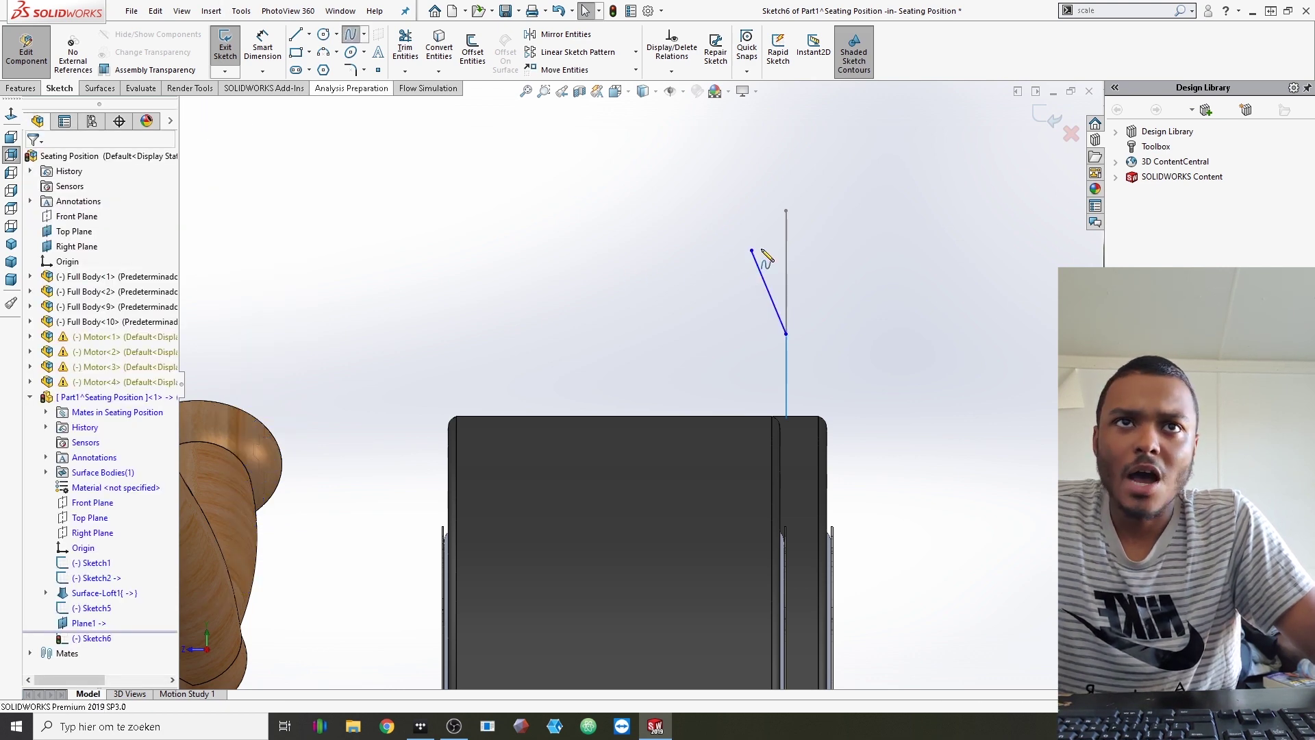
{"action": "left_click", "coordinate": [751, 251]}
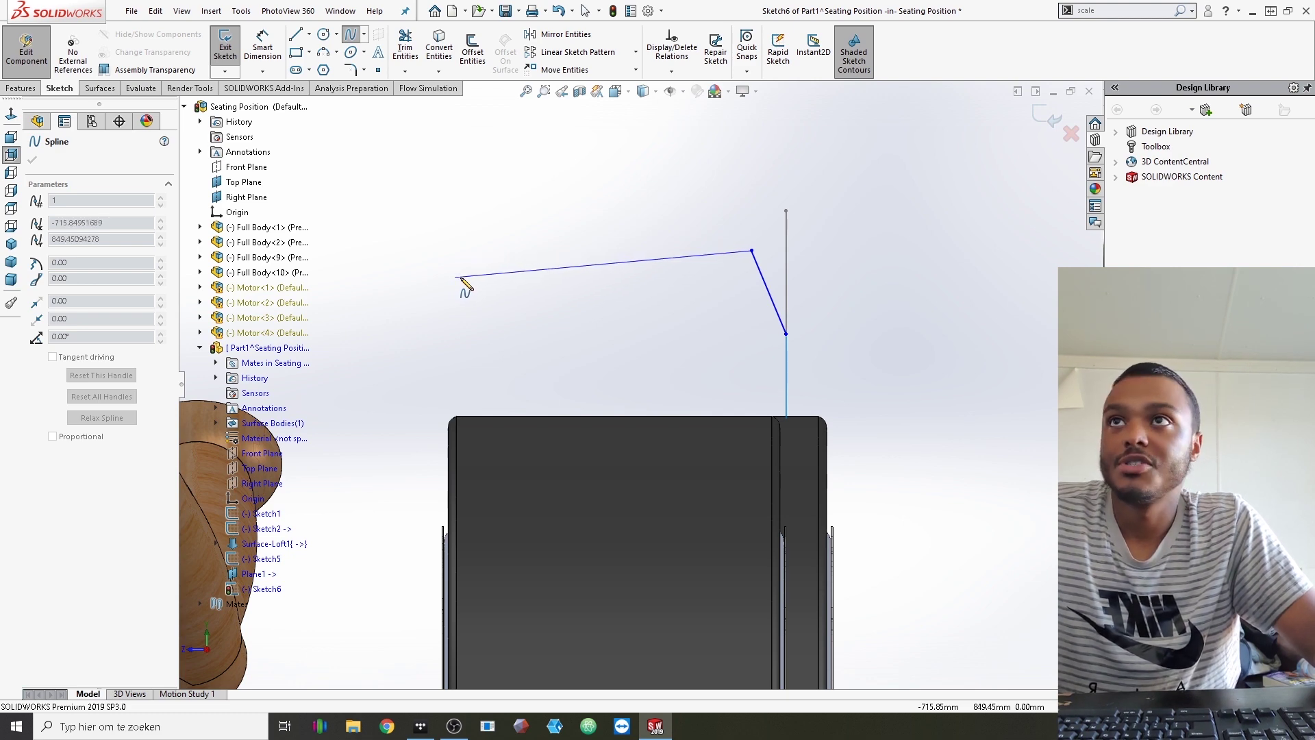
{"action": "double_click", "coordinate": [461, 277]}
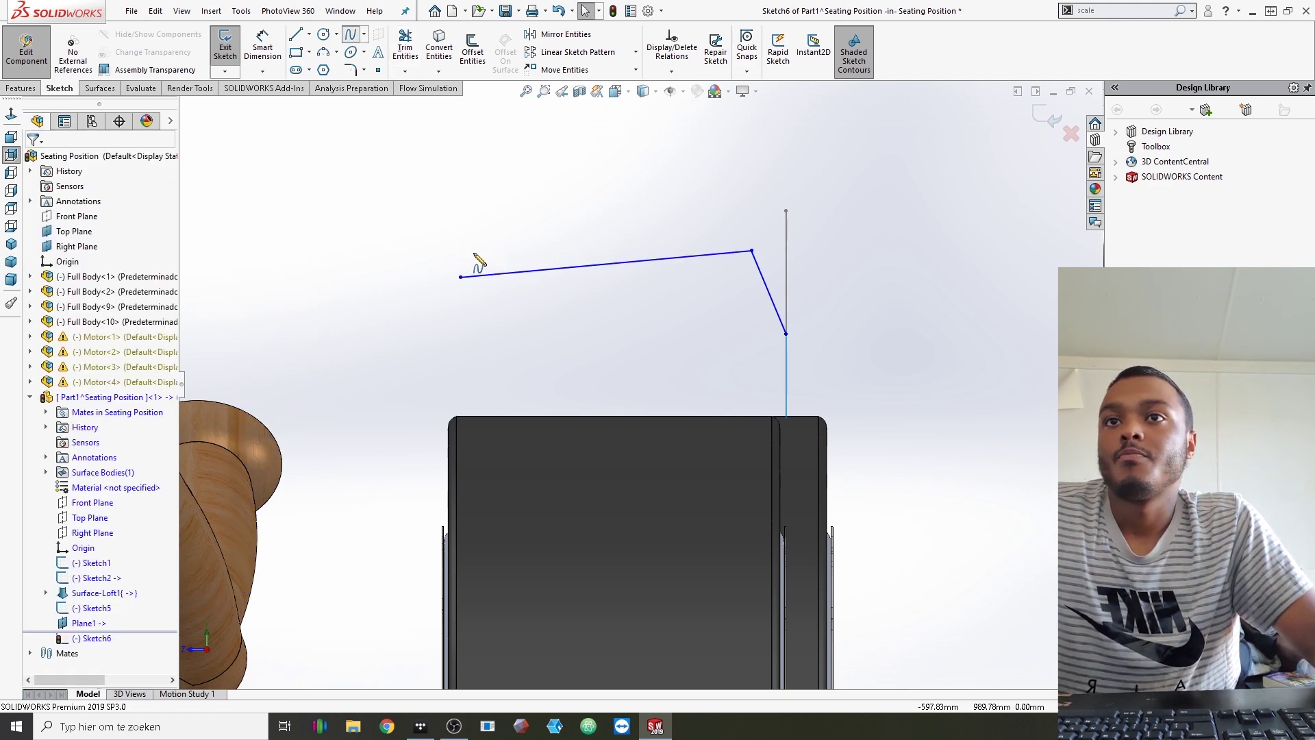
{"action": "left_click", "coordinate": [460, 277]}
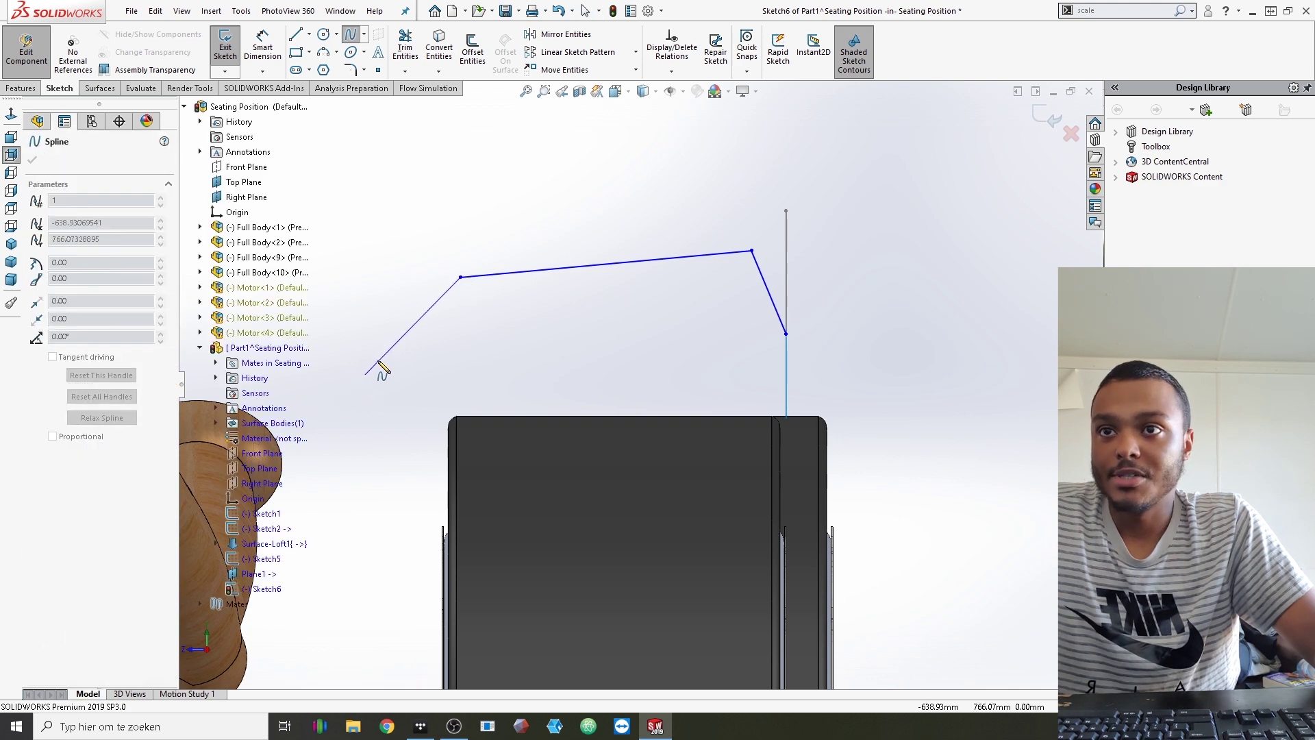
{"action": "scroll", "coordinate": [434, 338], "scroll_direction": "up", "scroll_amount": 4}
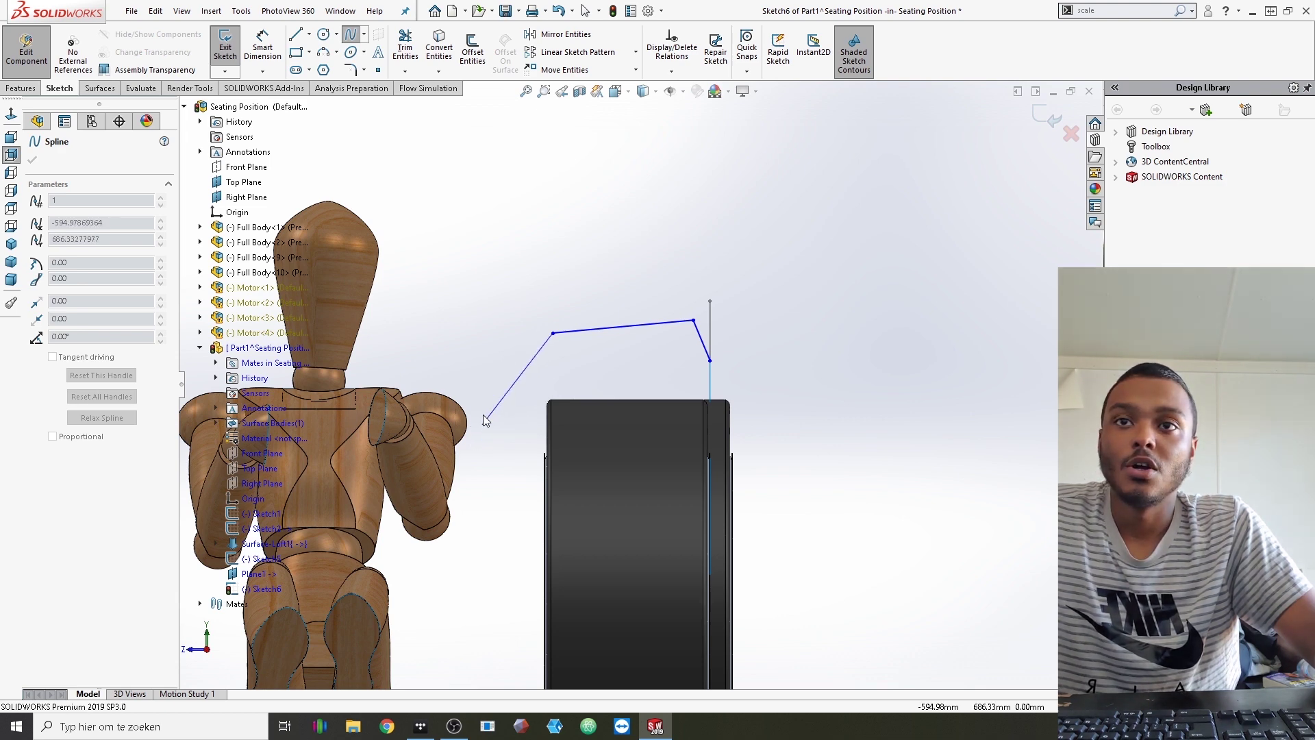
{"action": "left_click", "coordinate": [483, 414]}
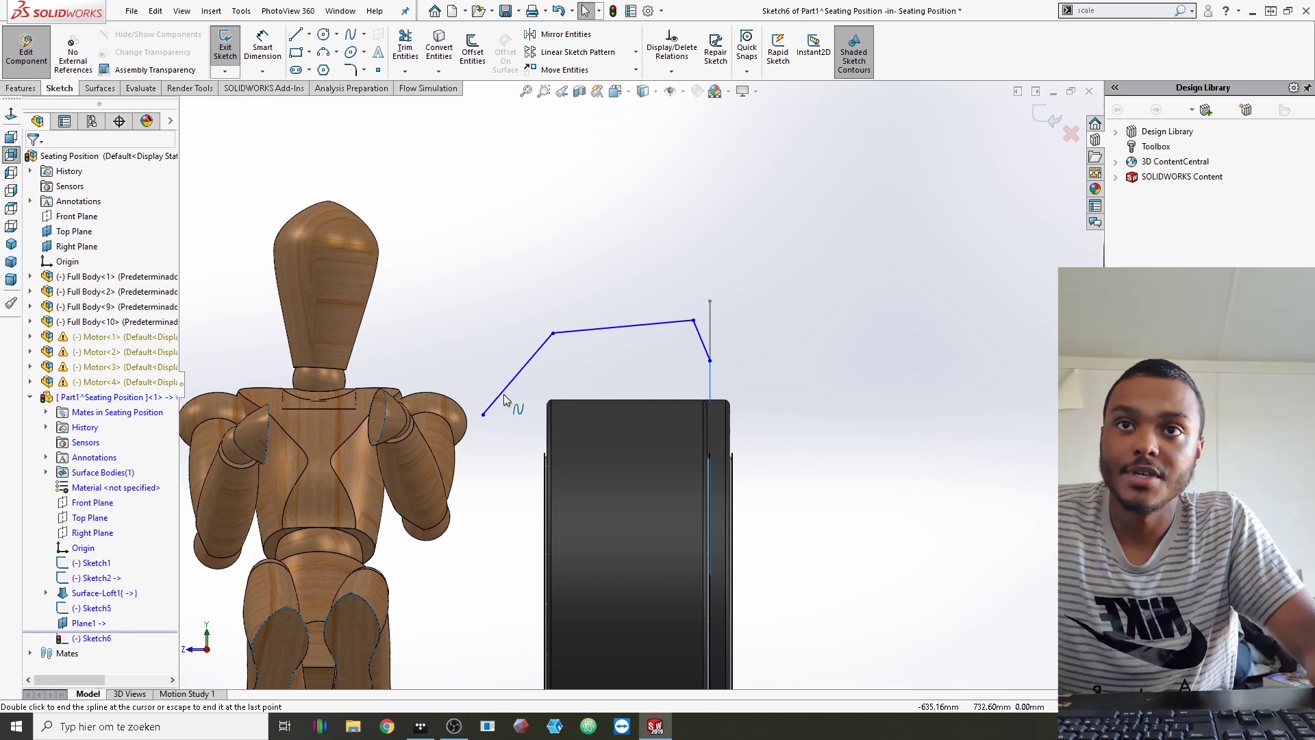
{"action": "key", "text": "Escape"}
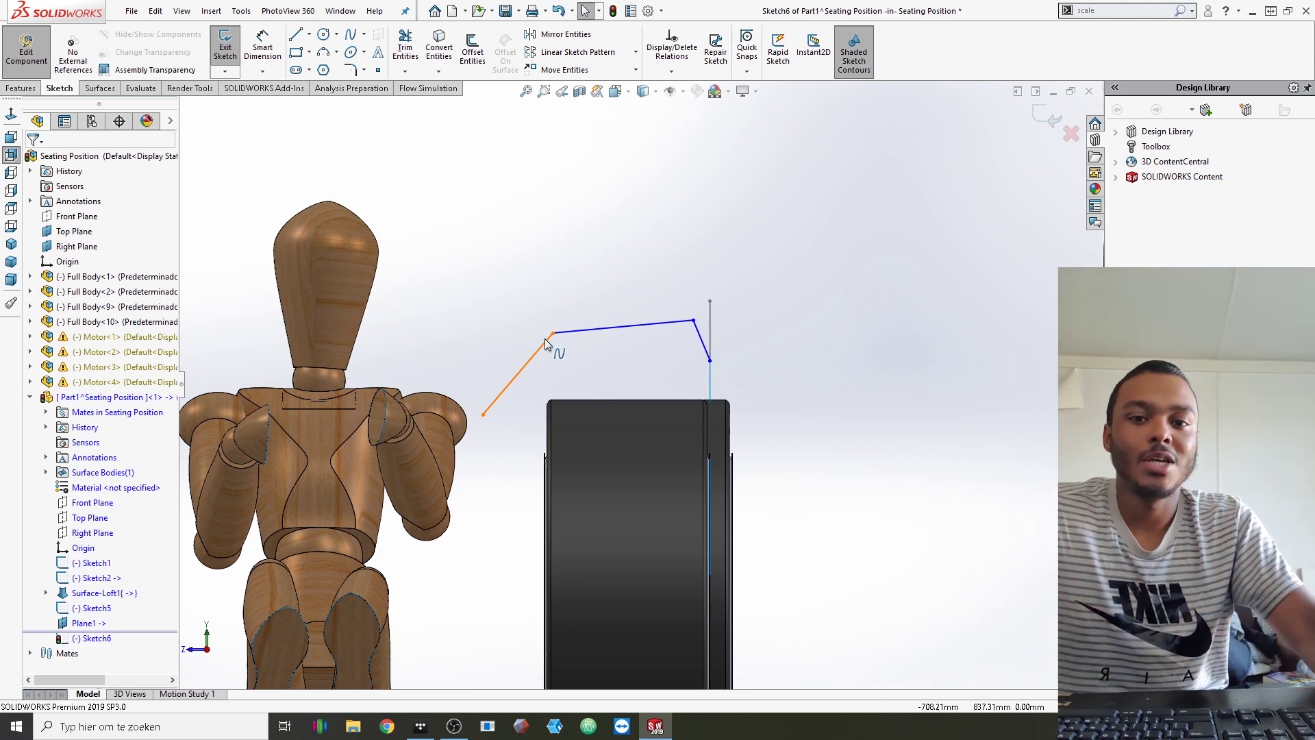
Bend the inner sloping spline beside the mannequin into a gentle S-curve with its tangent handles
{"action": "scroll", "coordinate": [556, 350], "scroll_direction": "down", "scroll_amount": 2}
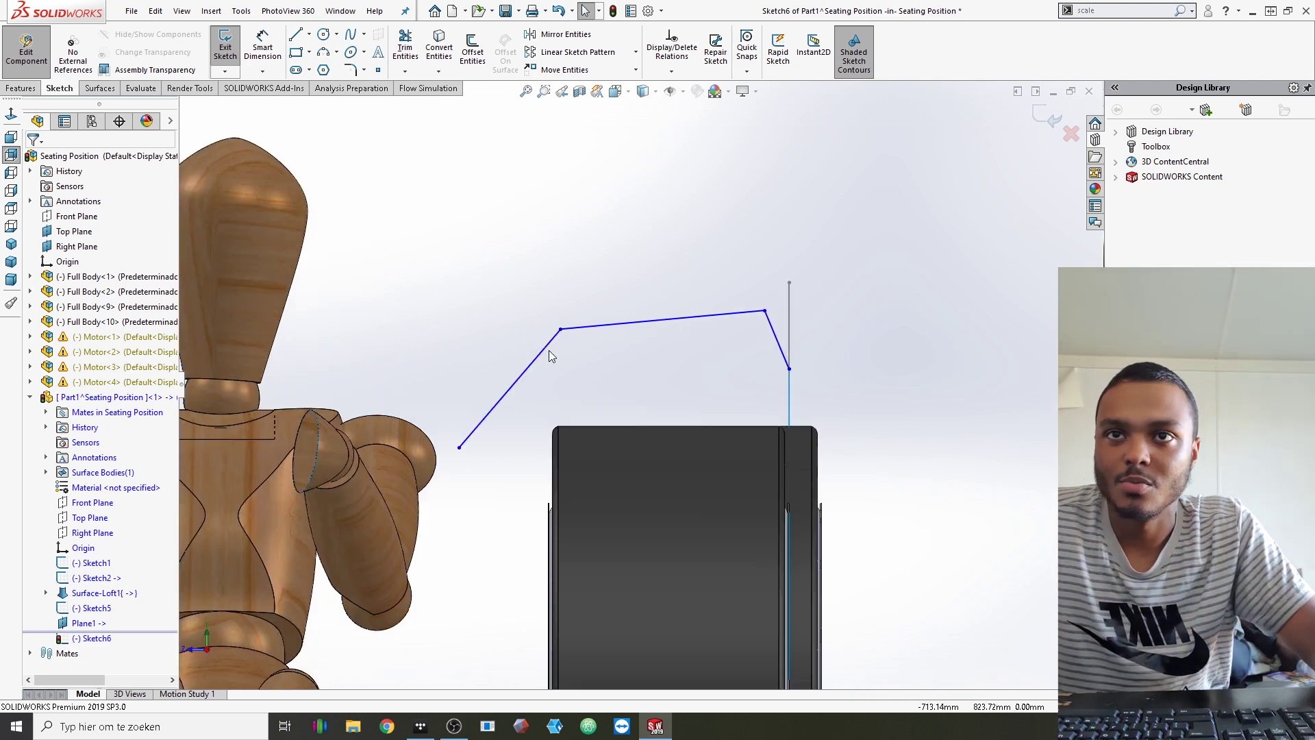
{"action": "left_click", "coordinate": [538, 360]}
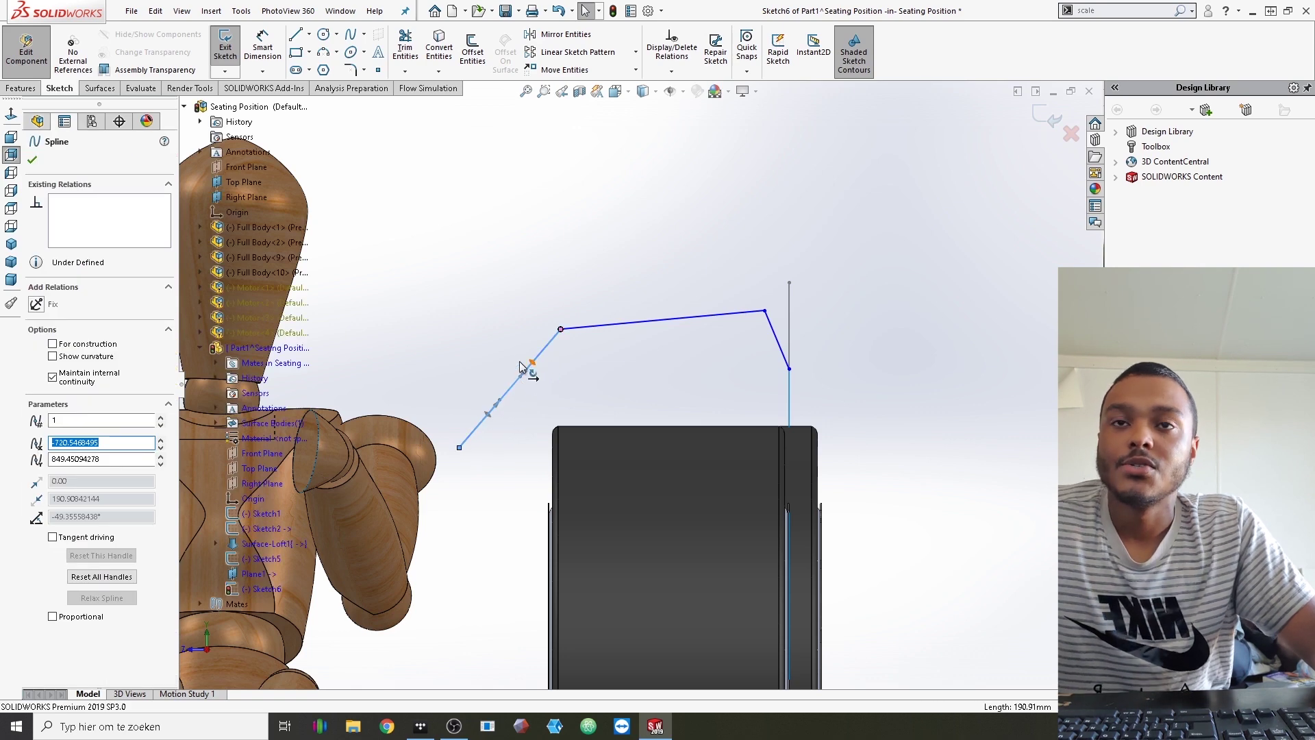
{"action": "left_click_drag", "start_coordinate": [519, 360], "coordinate": [495, 418]}
{"action": "left_click", "coordinate": [599, 376]}
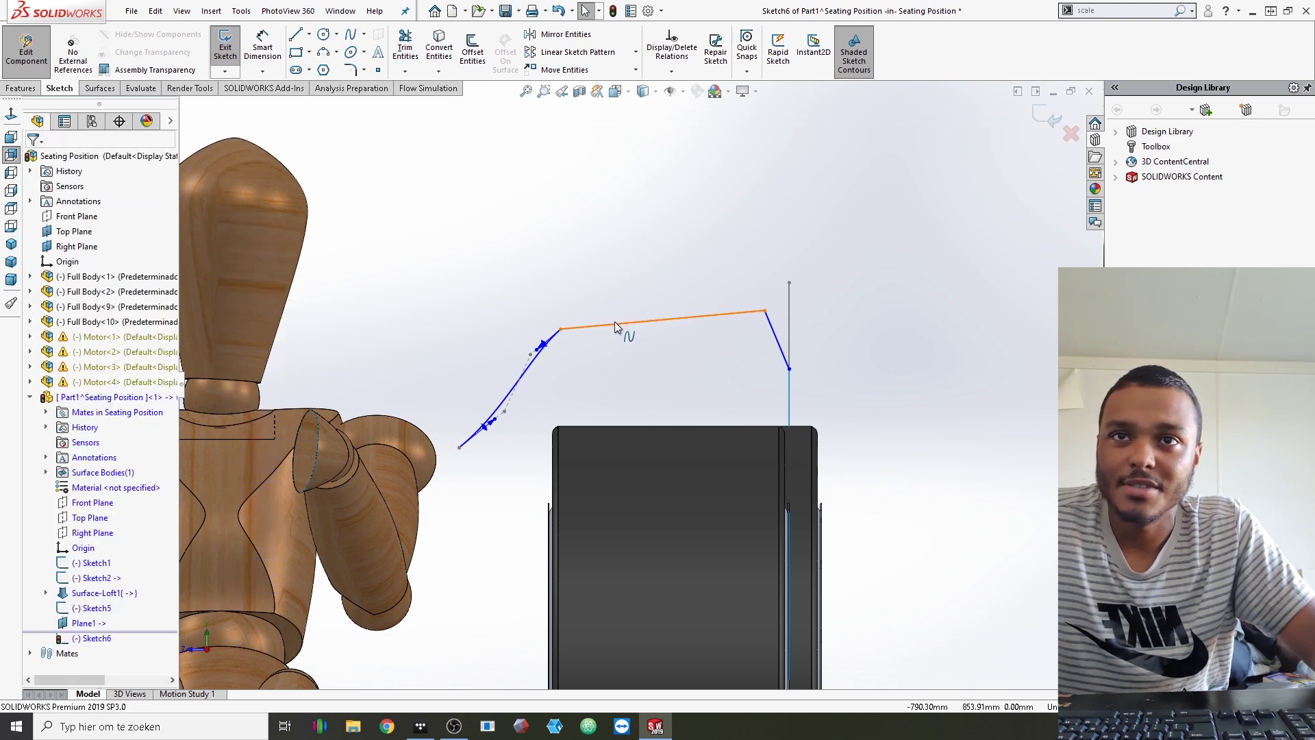
Bow the spline above the tyre upward and the short outer spline outward, using their tangent handles
{"action": "left_click", "coordinate": [615, 325]}
{"action": "scroll", "coordinate": [614, 329], "scroll_direction": "down", "scroll_amount": 2}
{"action": "left_click_drag", "start_coordinate": [656, 321], "coordinate": [765, 289]}
{"action": "left_click", "coordinate": [811, 323]}
{"action": "scroll", "coordinate": [829, 340], "scroll_direction": "down", "scroll_amount": 3}
{"action": "left_click", "coordinate": [824, 340]}
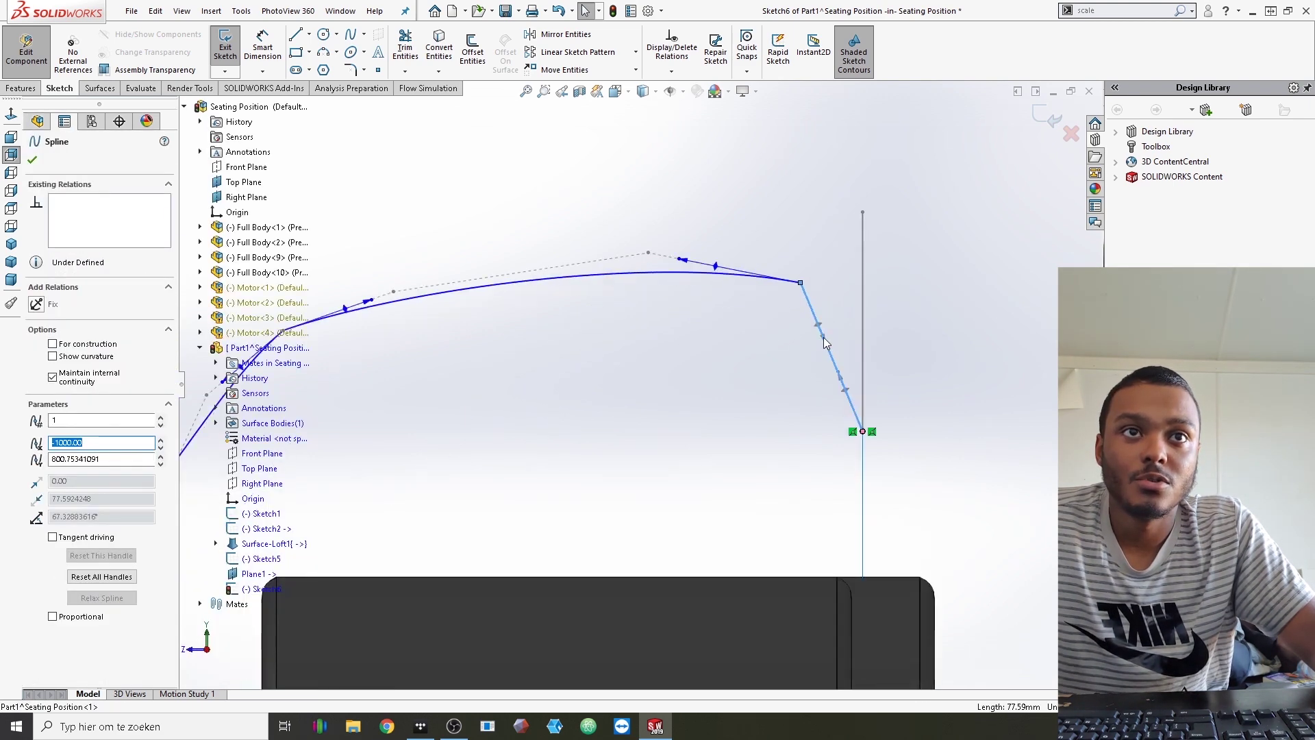
{"action": "left_click_drag", "start_coordinate": [827, 344], "coordinate": [855, 380]}
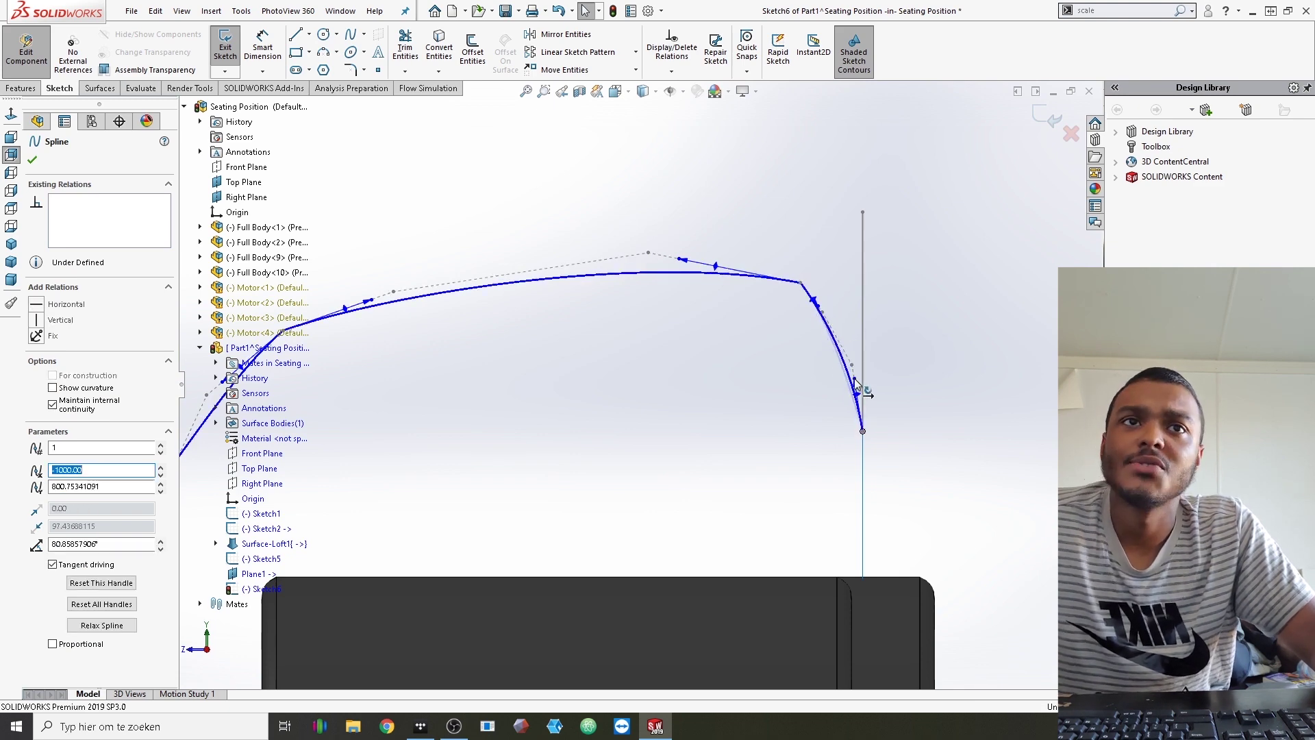
{"action": "left_click", "coordinate": [939, 408]}
Shift the spline above the tyre, with its two corner points, slightly inward toward the mannequin
{"action": "scroll", "coordinate": [757, 387], "scroll_direction": "up", "scroll_amount": 7}
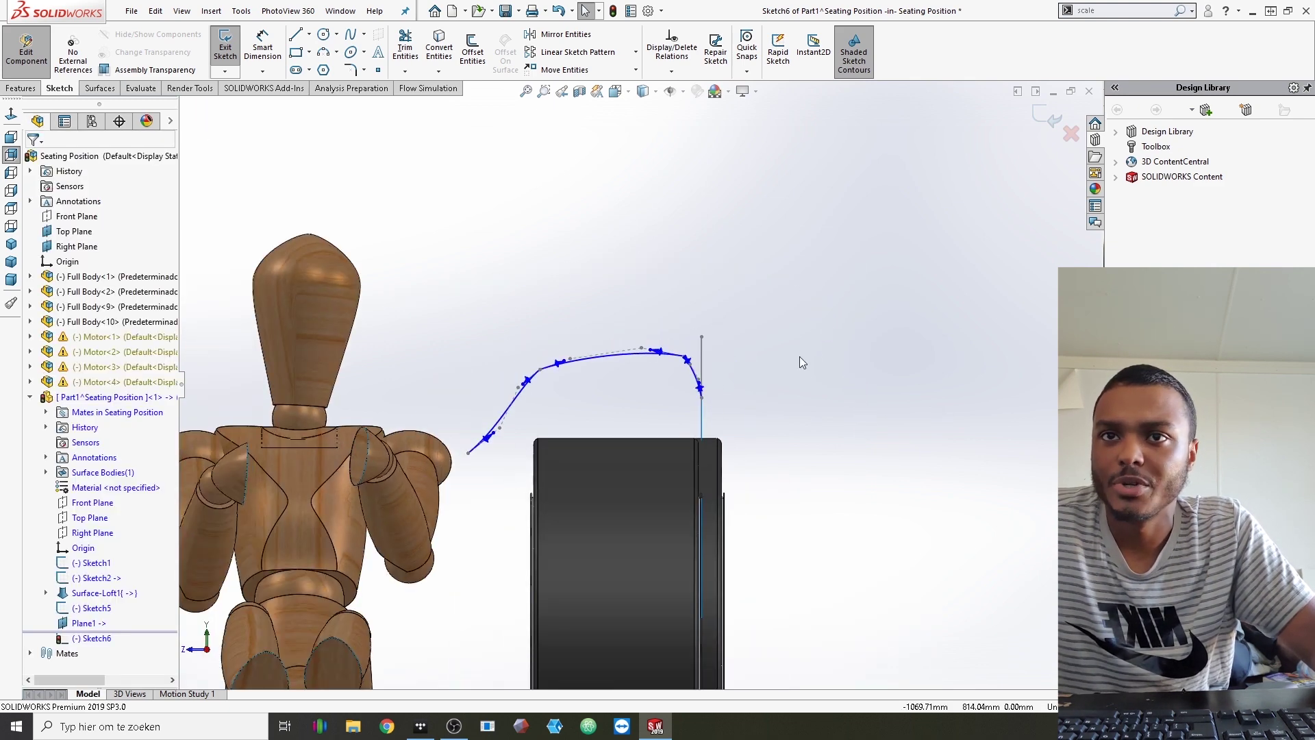
{"action": "scroll", "coordinate": [794, 359], "scroll_direction": "up", "scroll_amount": 2}
{"action": "scroll", "coordinate": [735, 411], "scroll_direction": "up", "scroll_amount": 3}
{"action": "scroll", "coordinate": [616, 489], "scroll_direction": "up", "scroll_amount": 2}
{"action": "scroll", "coordinate": [617, 486], "scroll_direction": "down", "scroll_amount": 1}
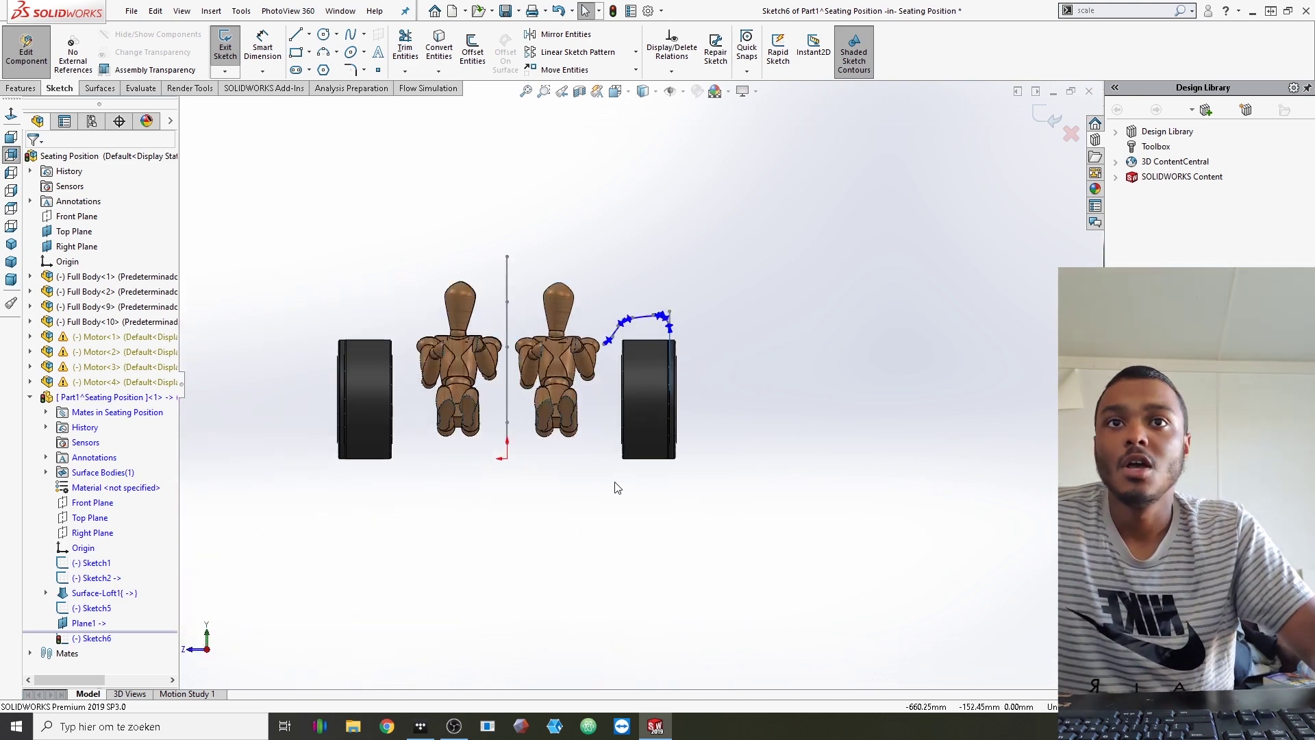
{"action": "scroll", "coordinate": [655, 370], "scroll_direction": "down", "scroll_amount": 5}
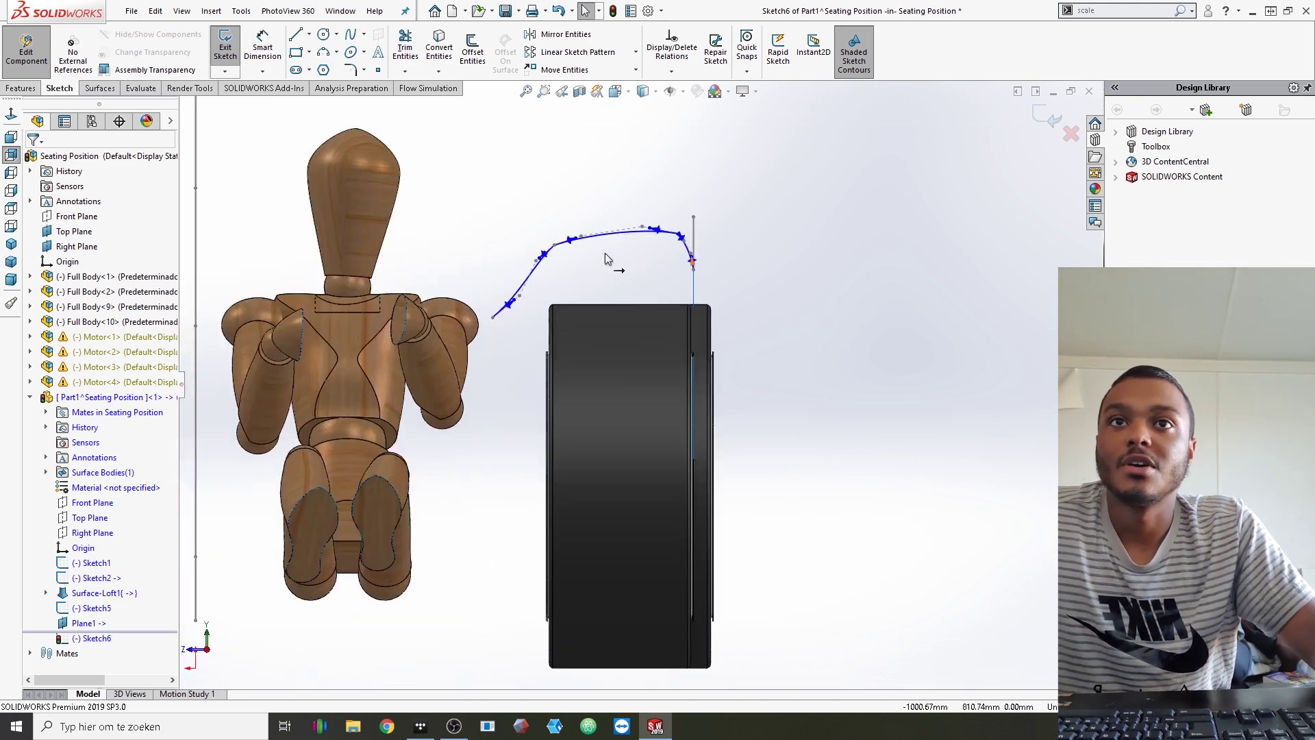
{"action": "scroll", "coordinate": [617, 268], "scroll_direction": "down", "scroll_amount": 1}
{"action": "scroll", "coordinate": [624, 282], "scroll_direction": "down", "scroll_amount": 2}
{"action": "left_click", "coordinate": [707, 267]}
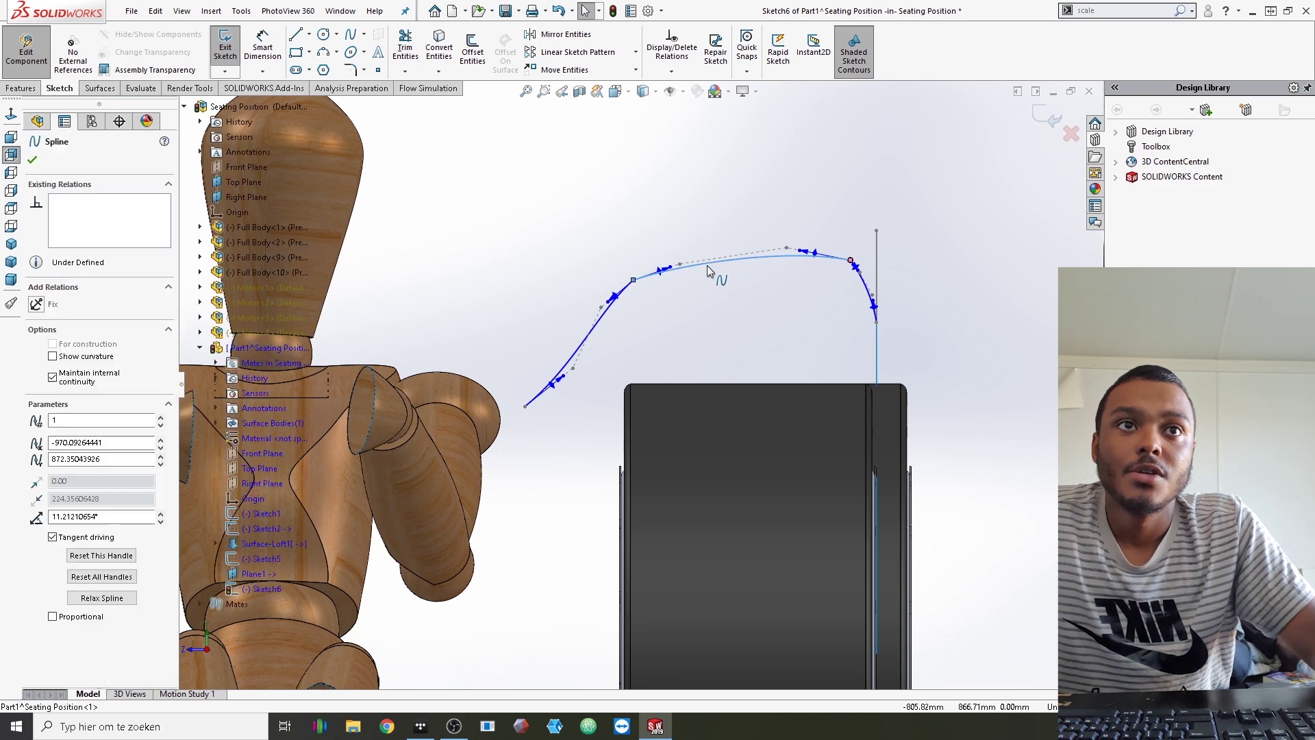
{"action": "left_click_drag", "start_coordinate": [705, 265], "coordinate": [708, 265]}
{"action": "left_click", "coordinate": [896, 329]}
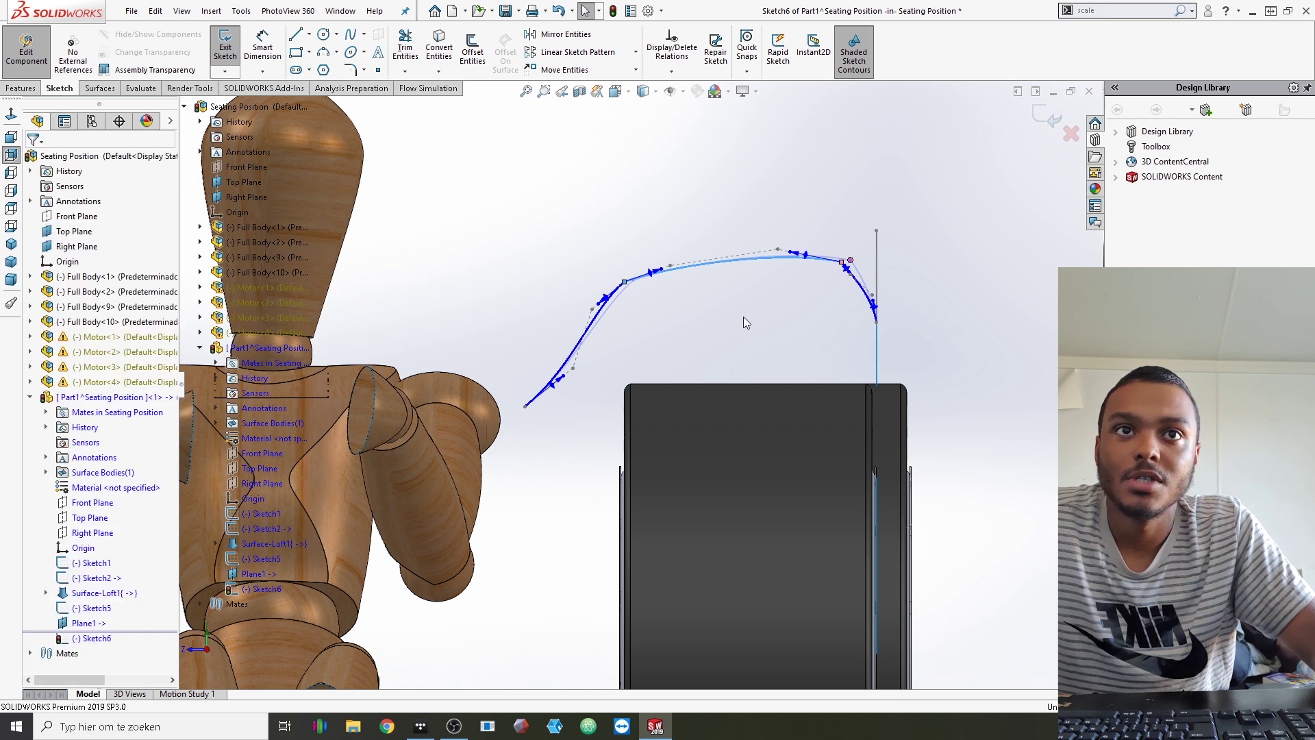
Reshape the short outer spline near its upper corner by adjusting its control polygon
{"action": "scroll", "coordinate": [743, 318], "scroll_direction": "down", "scroll_amount": 6}
{"action": "left_click_drag", "start_coordinate": [742, 325], "coordinate": [743, 353]}
{"action": "left_click_drag", "start_coordinate": [686, 267], "coordinate": [675, 244]}
{"action": "scroll", "coordinate": [667, 181], "scroll_direction": "down", "scroll_amount": 3}
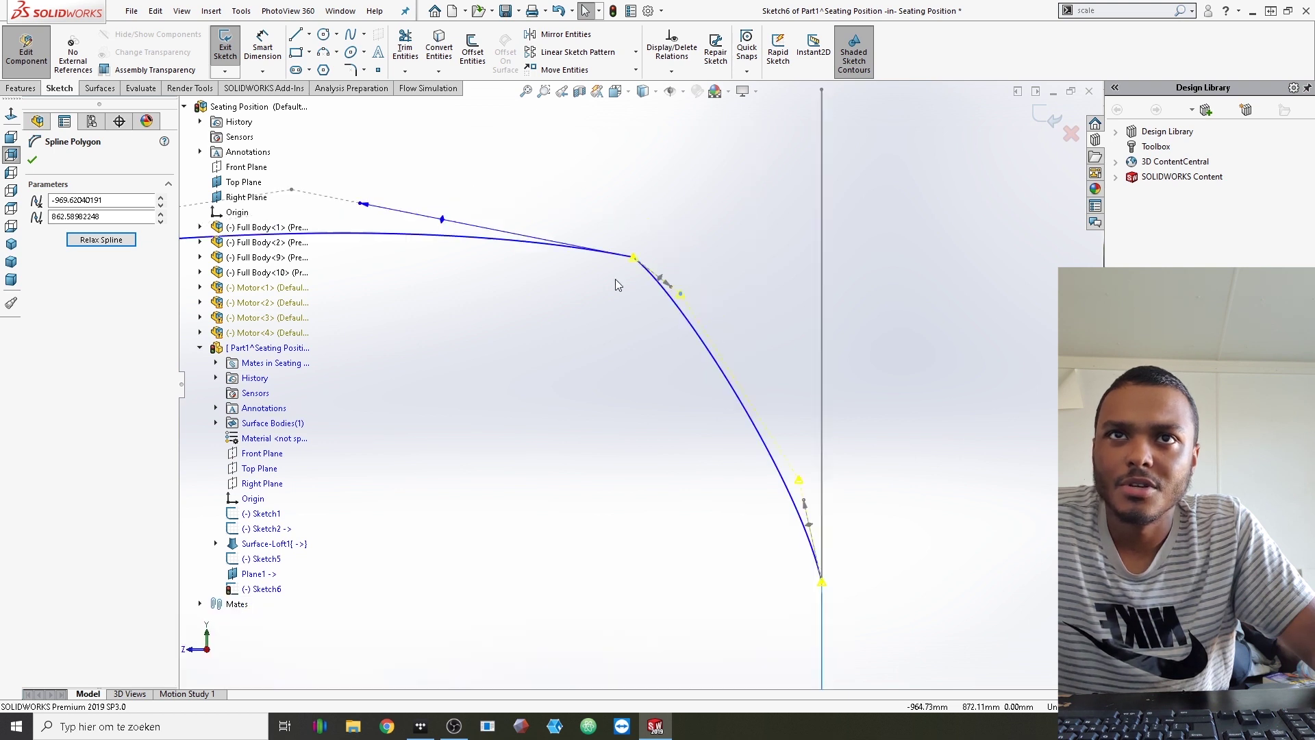
{"action": "scroll", "coordinate": [651, 292], "scroll_direction": "down", "scroll_amount": 2}
{"action": "scroll", "coordinate": [651, 292], "scroll_direction": "up", "scroll_amount": 4}
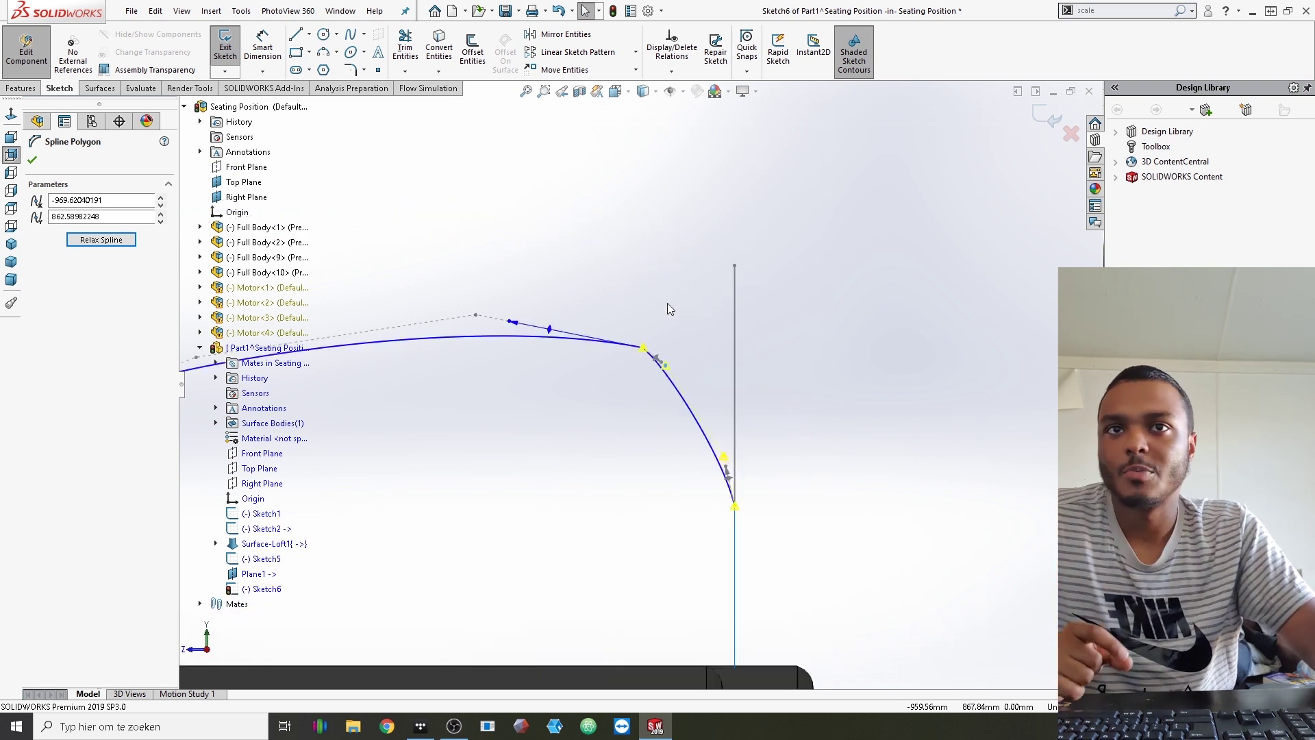
{"action": "scroll", "coordinate": [715, 315], "scroll_direction": "up", "scroll_amount": 5}
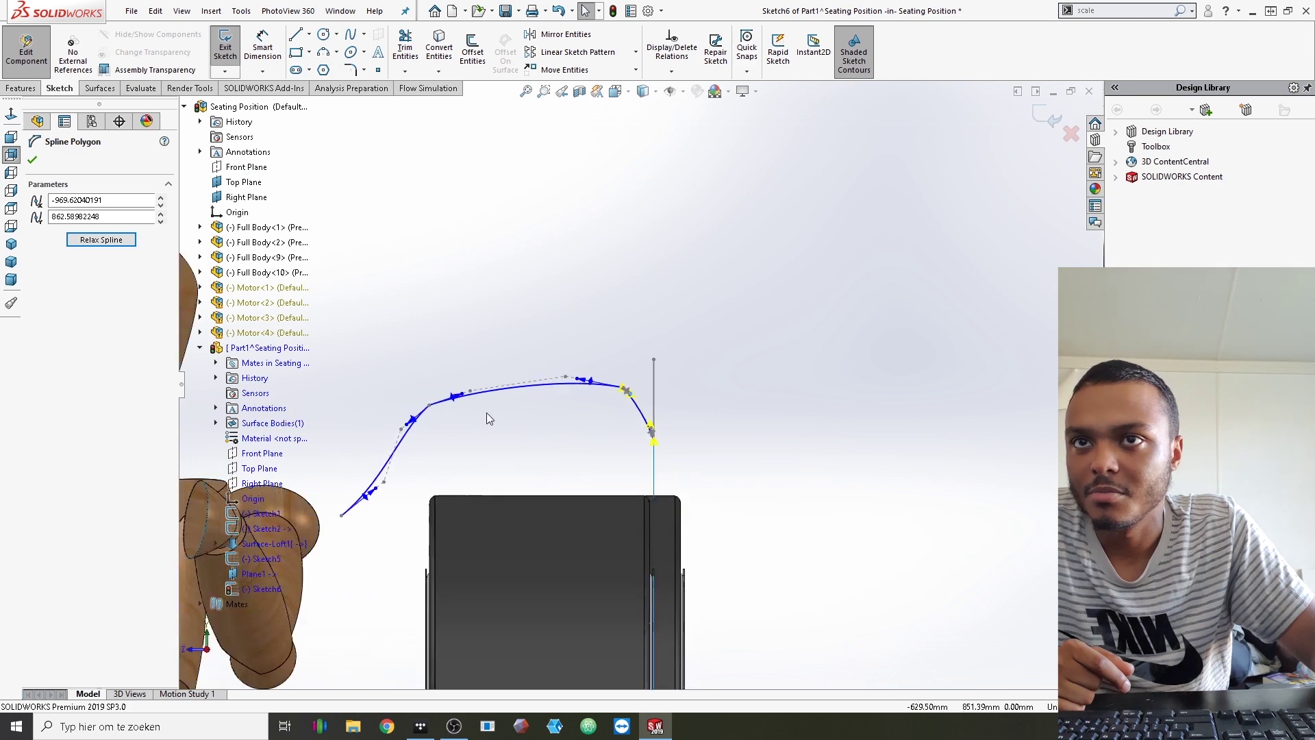
Move the corner between the inner and top splines slightly lower, to about X -712.89, Y 840.59
{"action": "scroll", "coordinate": [449, 418], "scroll_direction": "down", "scroll_amount": 2}
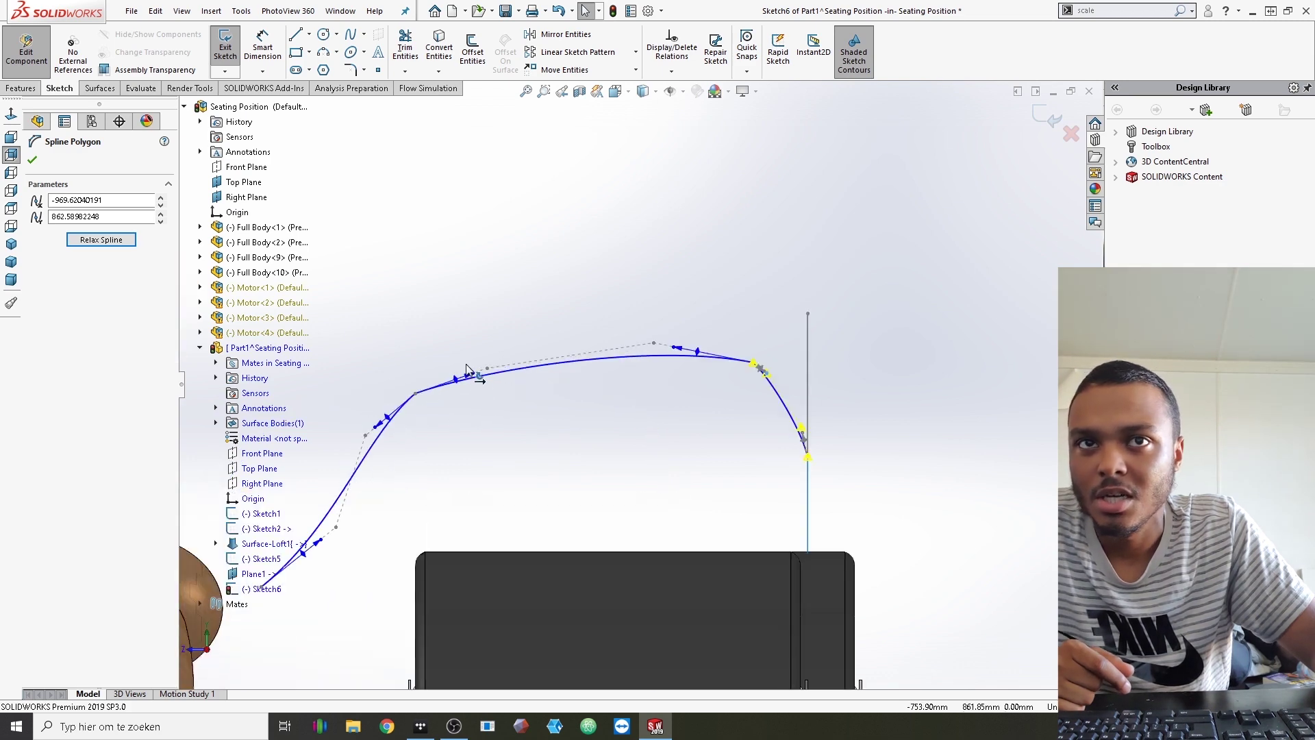
{"action": "left_click_drag", "start_coordinate": [468, 371], "coordinate": [420, 403]}
{"action": "left_click", "coordinate": [417, 404]}
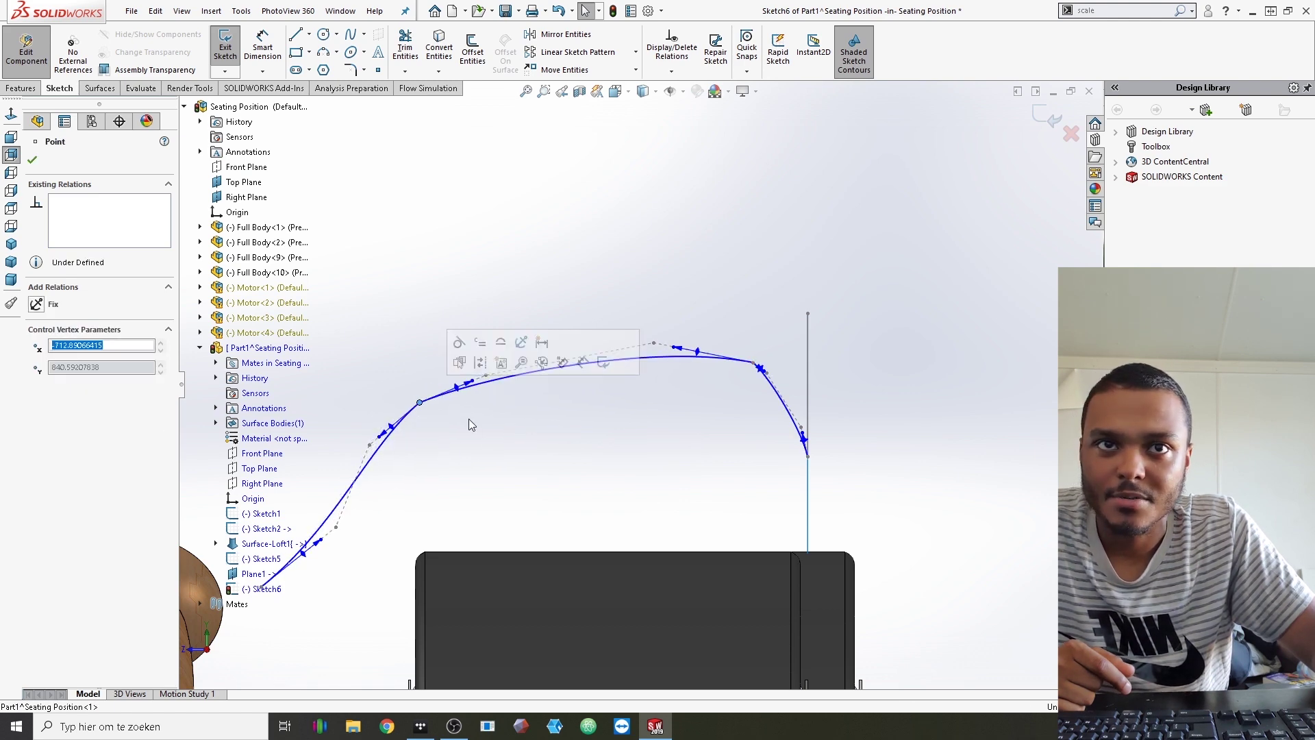
{"action": "left_click", "coordinate": [562, 446]}
{"action": "scroll", "coordinate": [587, 449], "scroll_direction": "up", "scroll_amount": 5}
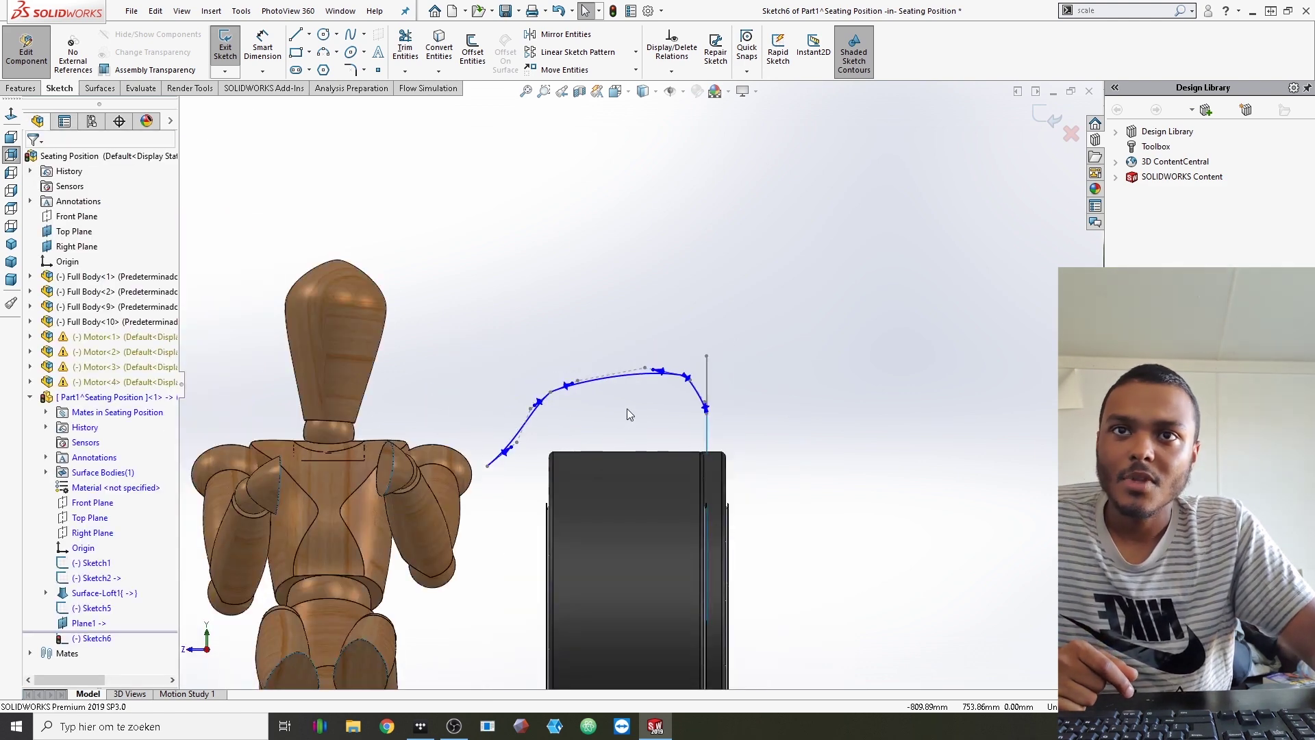
{"action": "scroll", "coordinate": [655, 413], "scroll_direction": "up", "scroll_amount": 3}
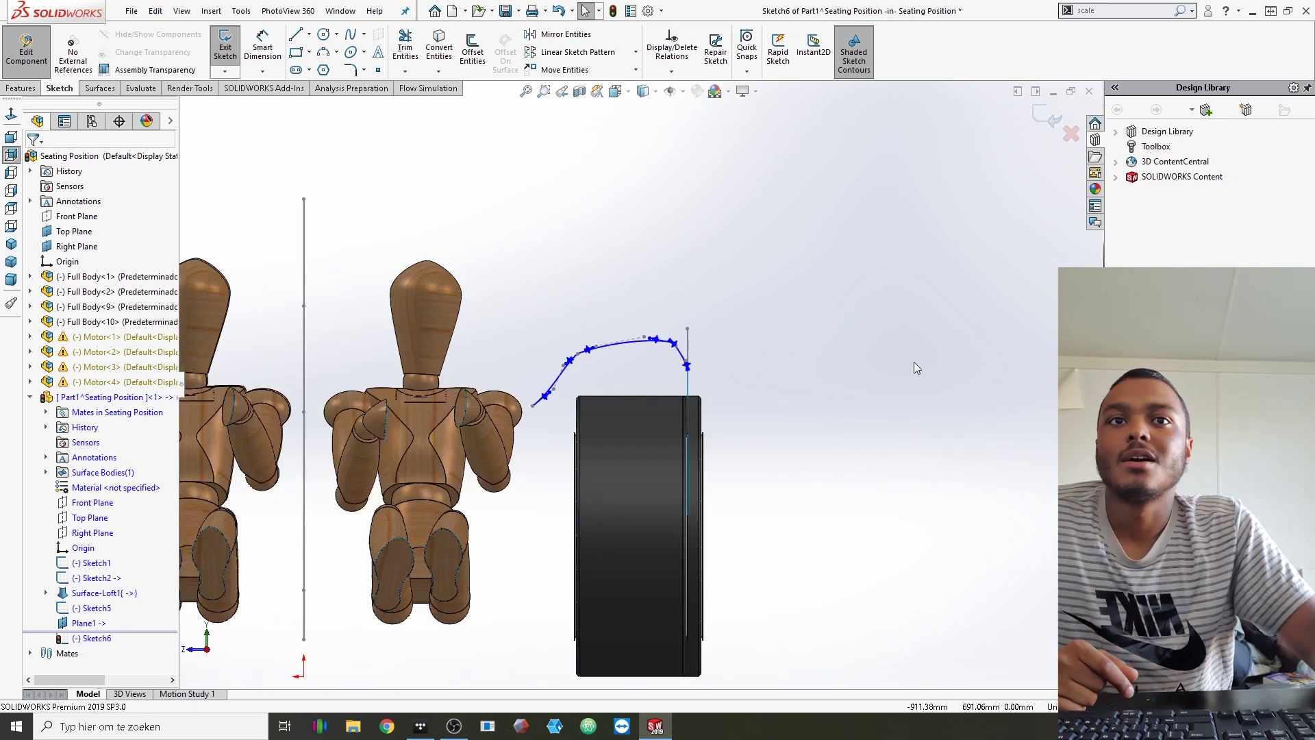
Check the cross-section over the front wheel against the whole car and close its sketch
{"action": "middle_click_drag", "start_coordinate": [724, 367], "coordinate": [698, 364]}
{"action": "scroll", "coordinate": [840, 410], "scroll_direction": "down", "scroll_amount": 3}
{"action": "middle_click_drag", "start_coordinate": [840, 410], "coordinate": [889, 426]}
{"action": "scroll", "coordinate": [905, 405], "scroll_direction": "up", "scroll_amount": 5}
{"action": "middle_click_drag", "start_coordinate": [808, 421], "coordinate": [842, 405]}
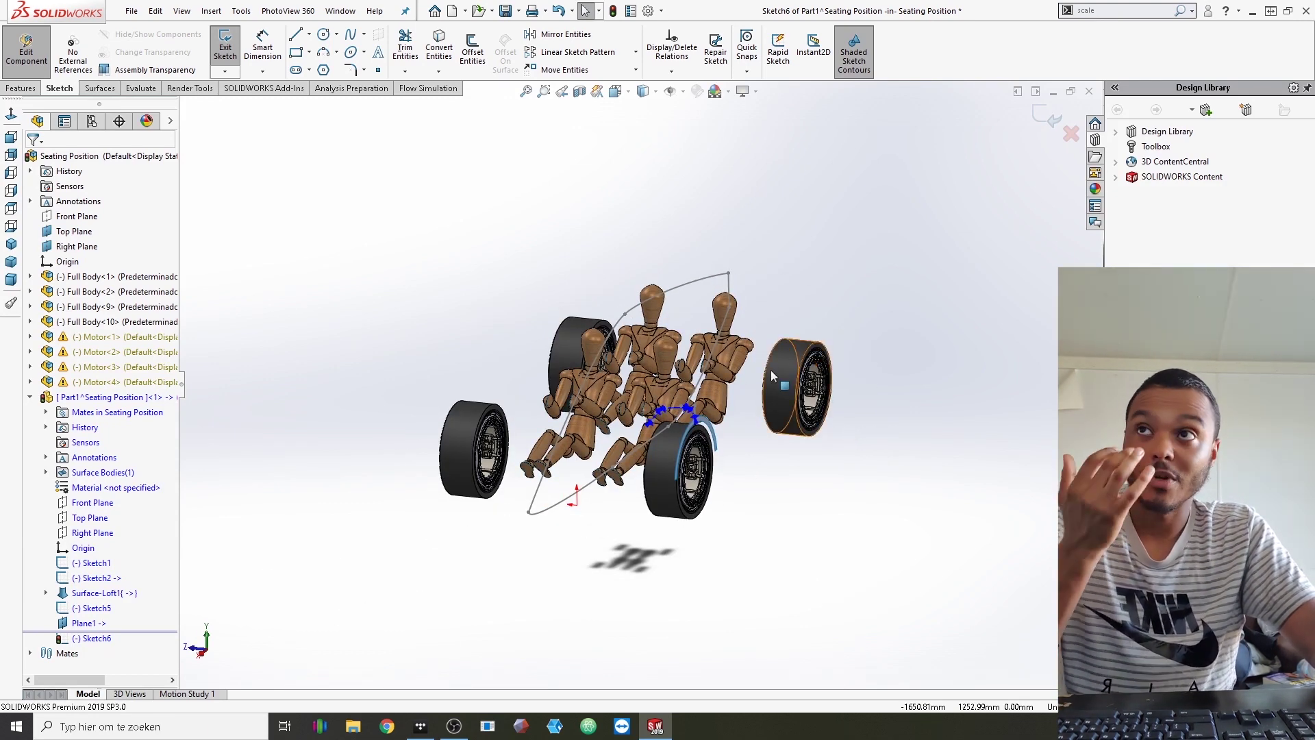
{"action": "left_click", "coordinate": [225, 71]}
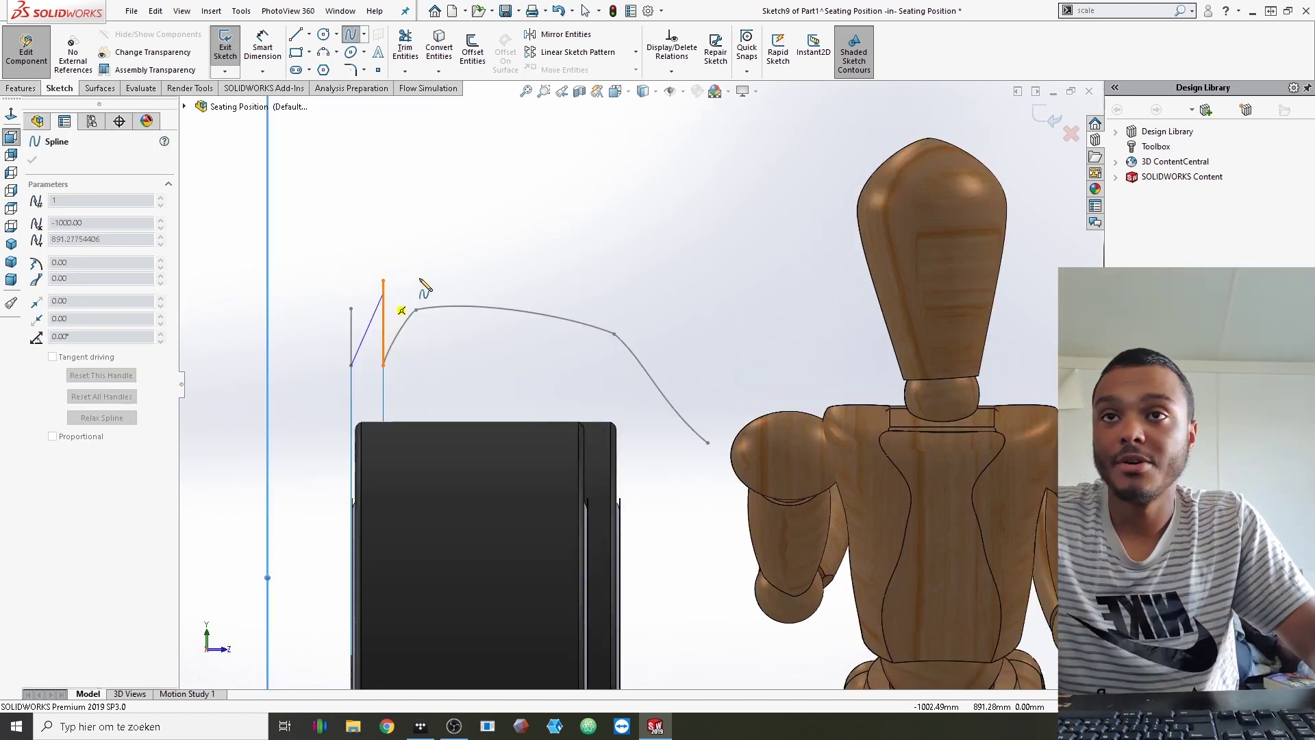
Draw a short straight spline about 99 mm long from the outer arch edge above the rear tyre, slanting upward and inward
{"action": "scroll", "coordinate": [425, 286], "scroll_direction": "down", "scroll_amount": 1}
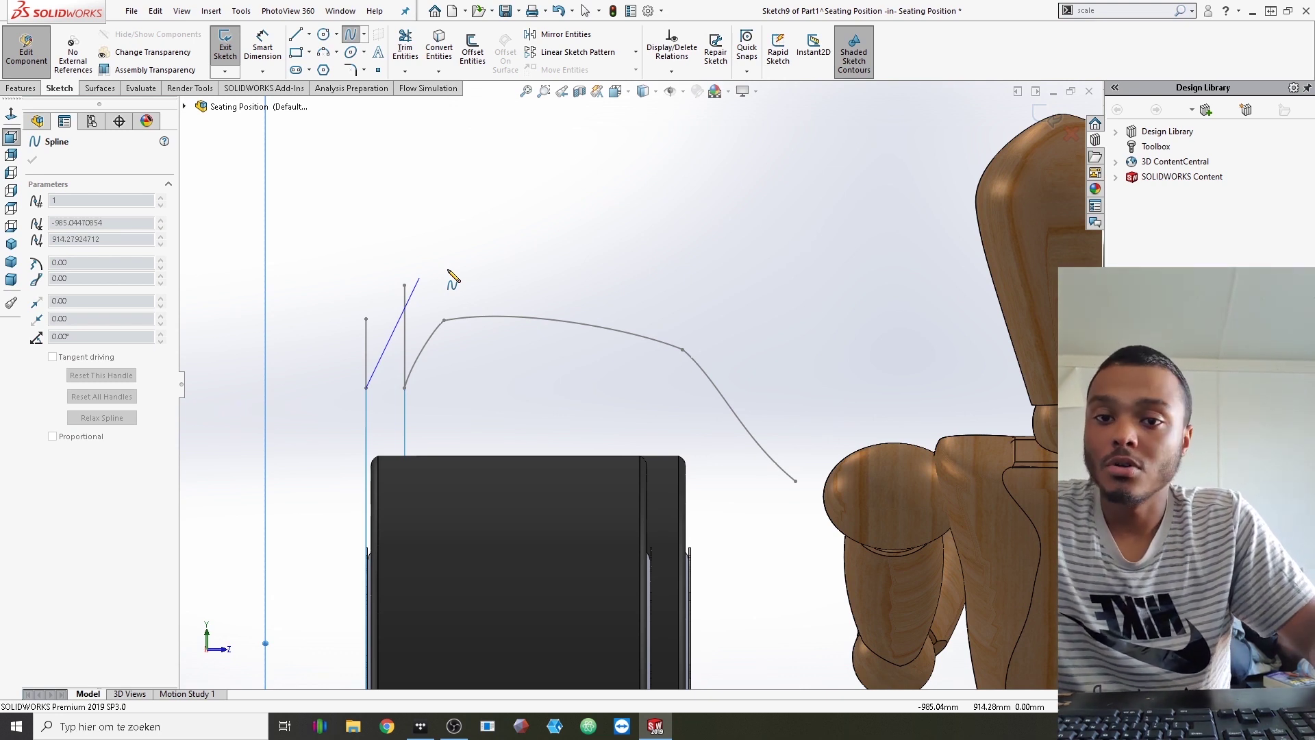
{"action": "left_click_drag", "start_coordinate": [452, 275], "coordinate": [410, 315]}
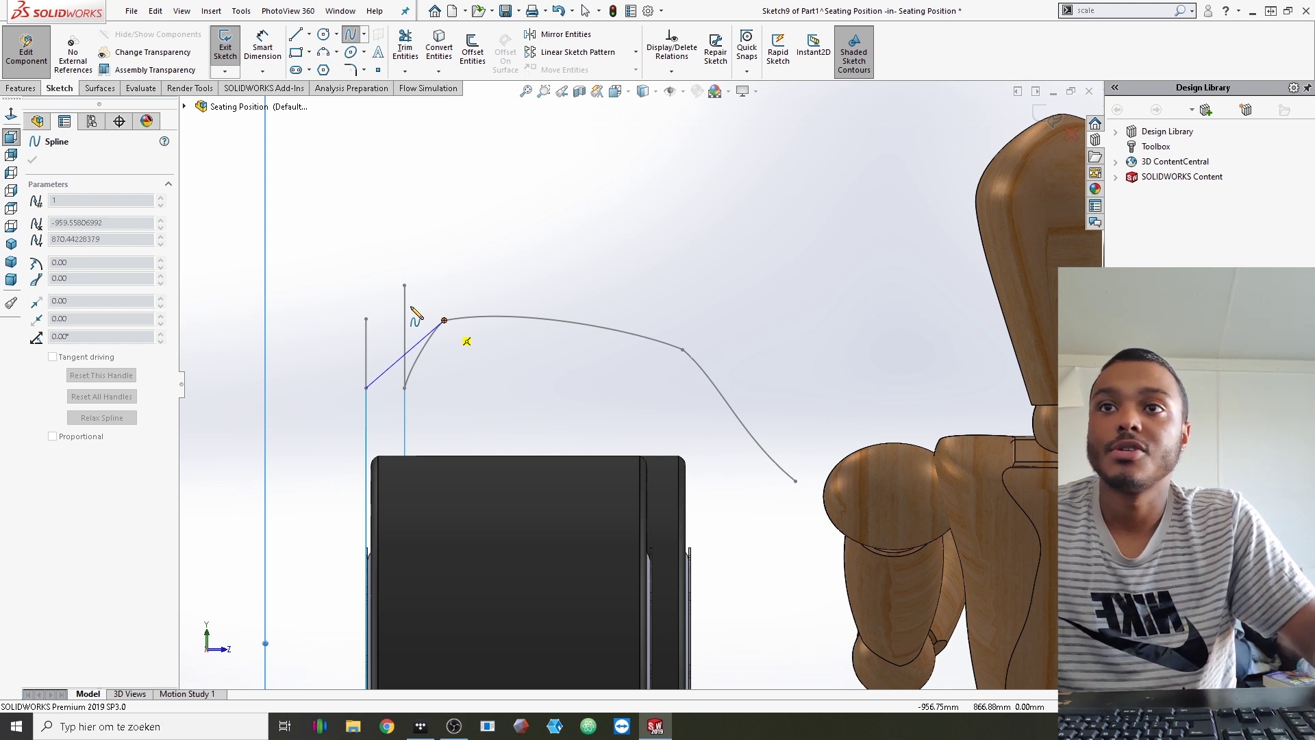
{"action": "left_click_drag", "start_coordinate": [411, 308], "coordinate": [411, 302]}
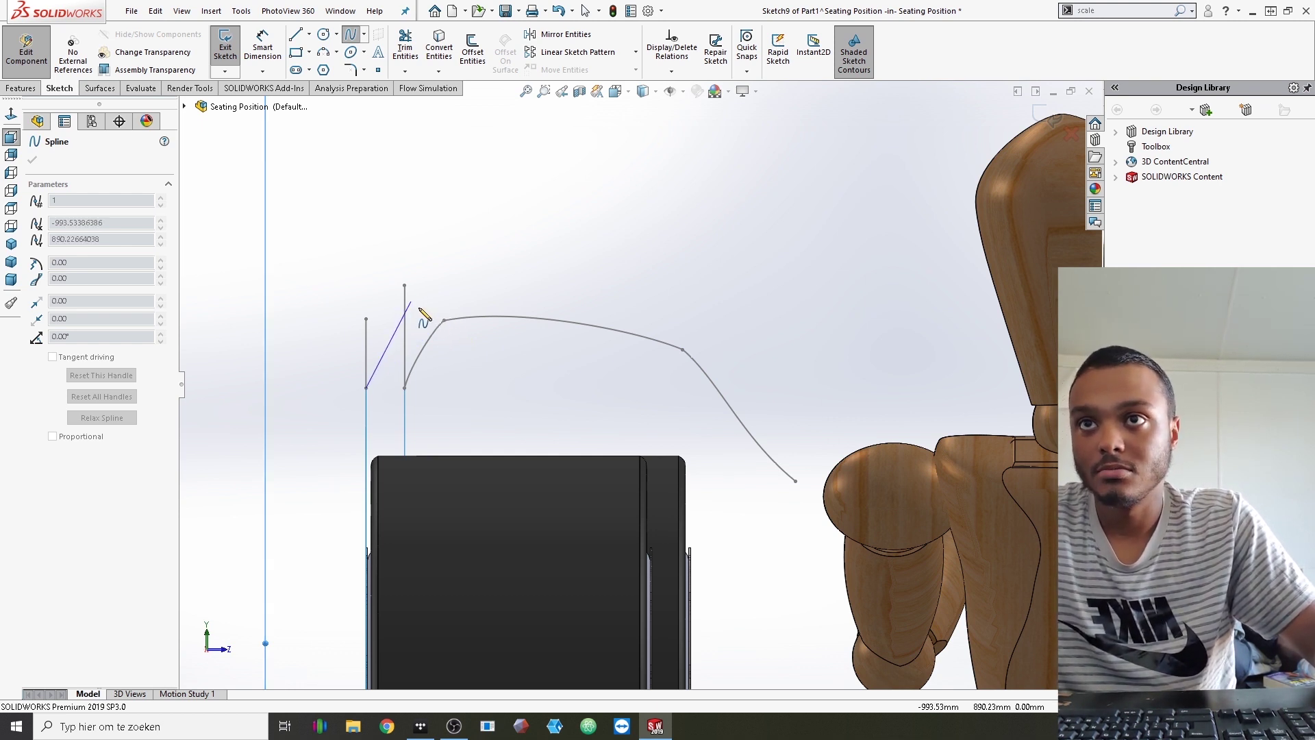
{"action": "left_click_drag", "start_coordinate": [413, 304], "coordinate": [414, 309]}
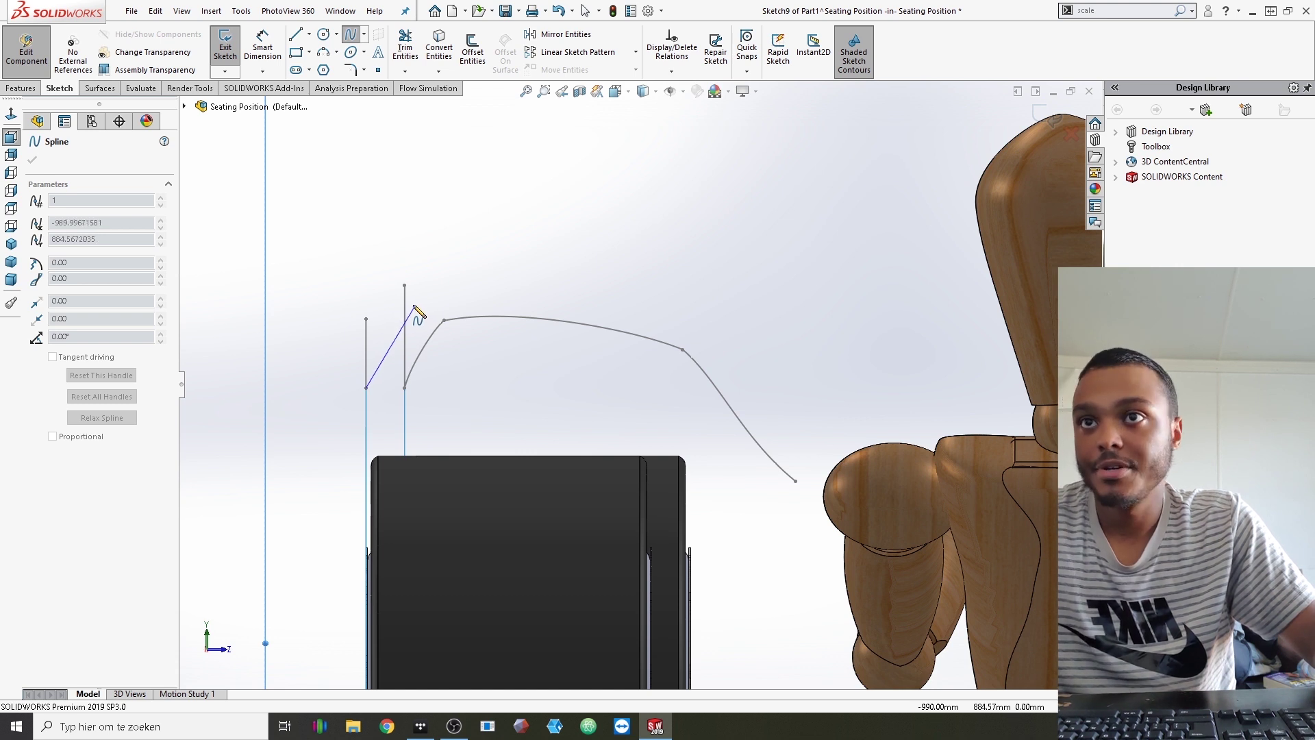
{"action": "key", "text": "Escape"}
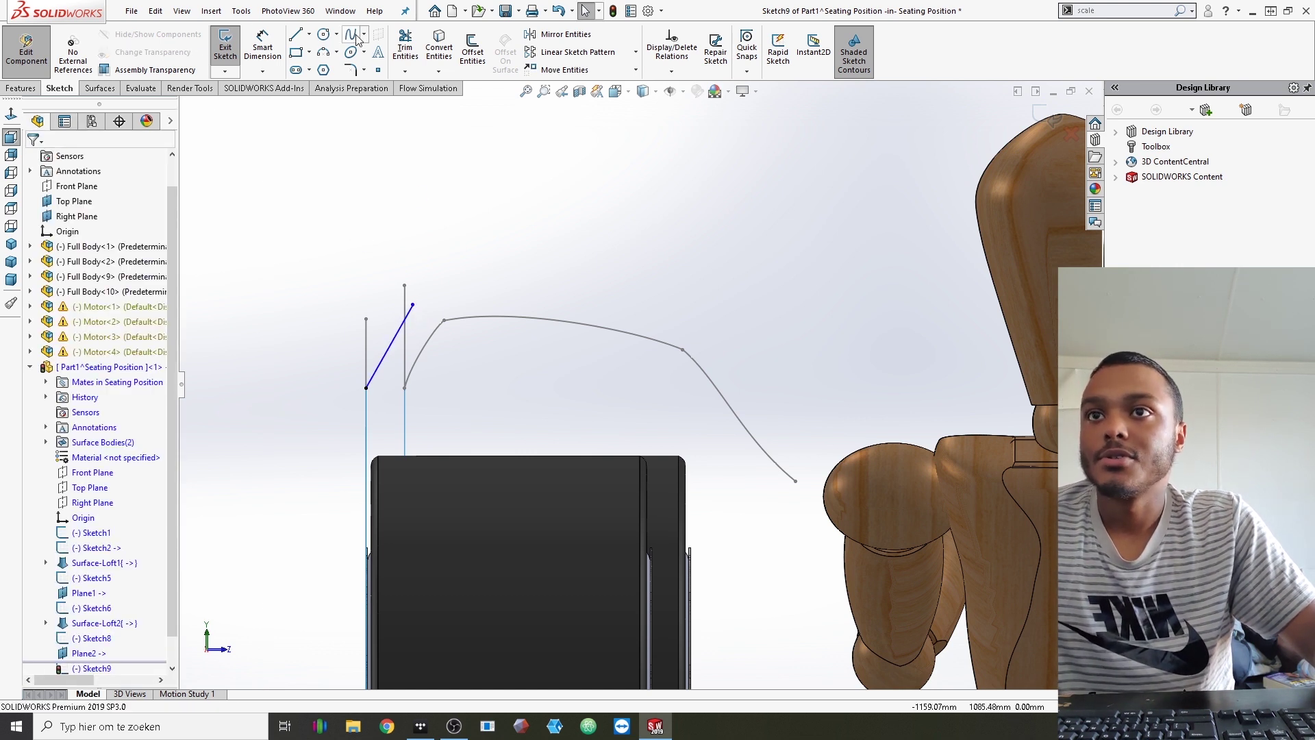
Draw a spline across the top of the rear tyre to about X -702, Y 839, and bow it upward with its inner tangent handle
{"action": "left_click", "coordinate": [692, 351]}
{"action": "key", "text": "Escape"}
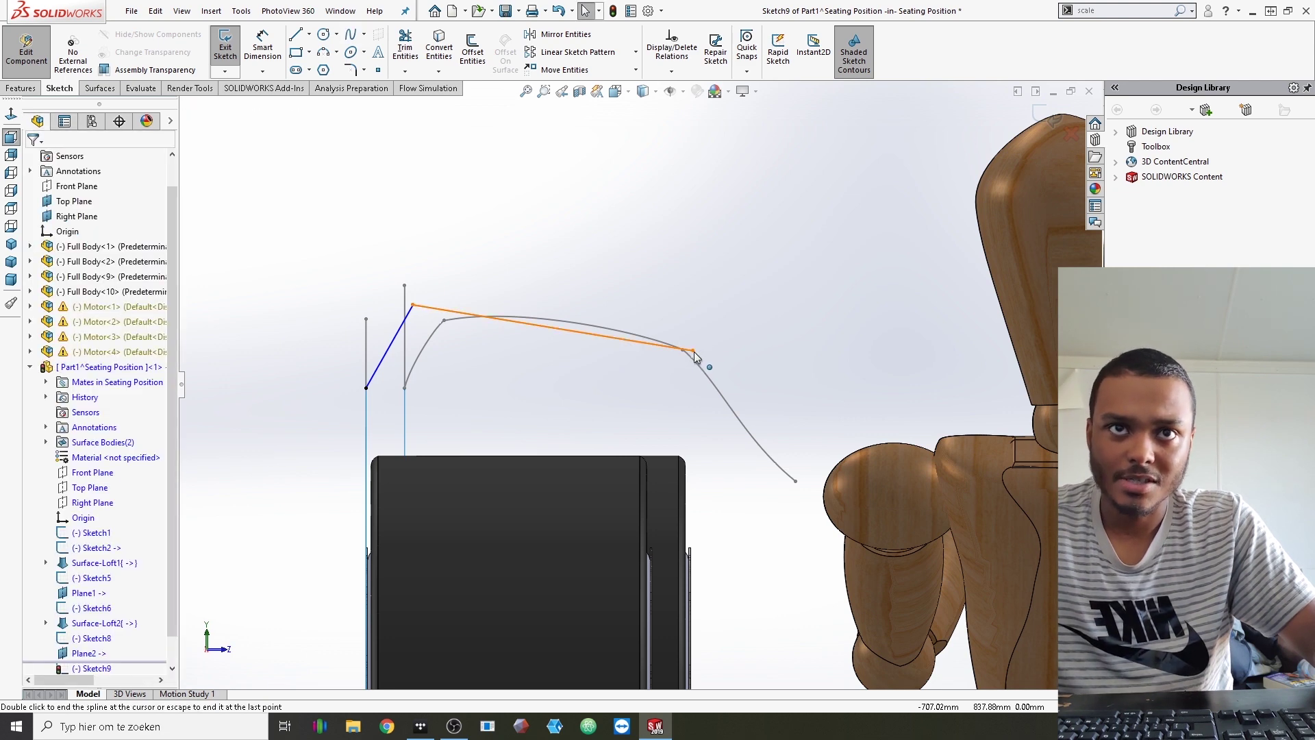
{"action": "left_click", "coordinate": [694, 350]}
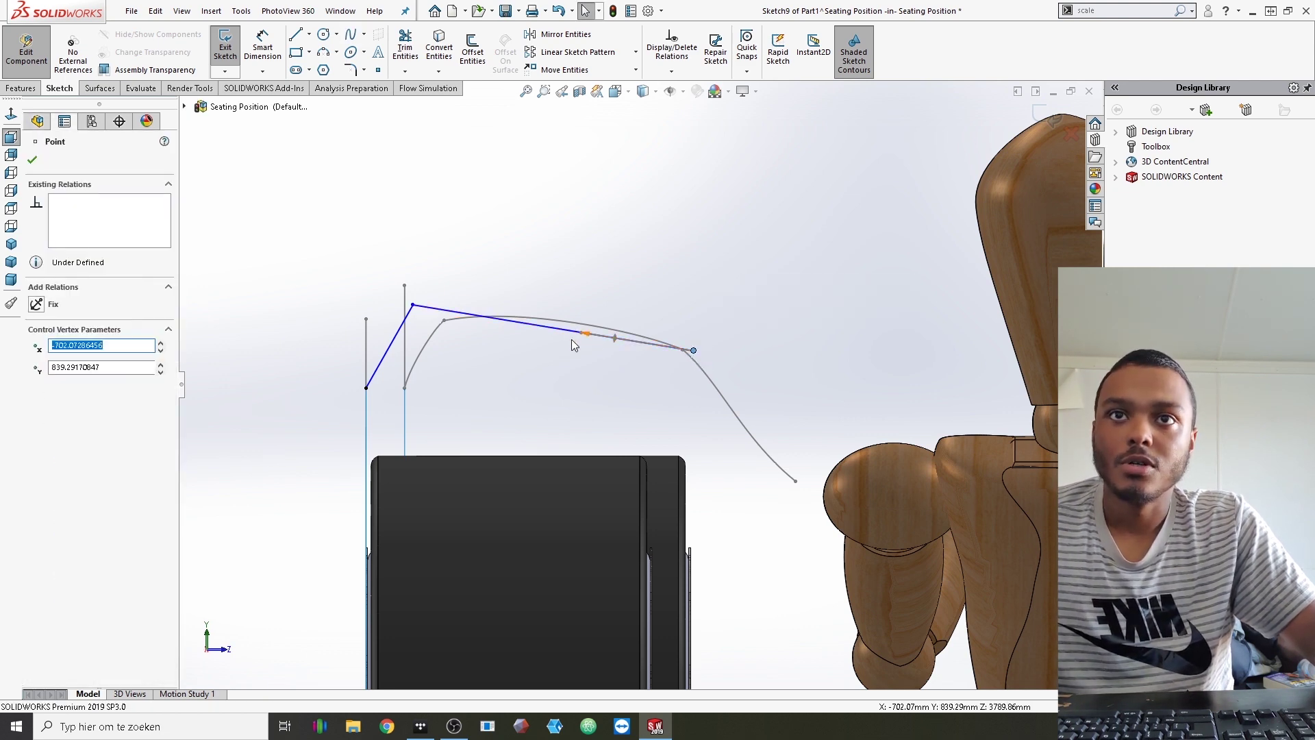
{"action": "left_click_drag", "start_coordinate": [582, 335], "coordinate": [634, 316]}
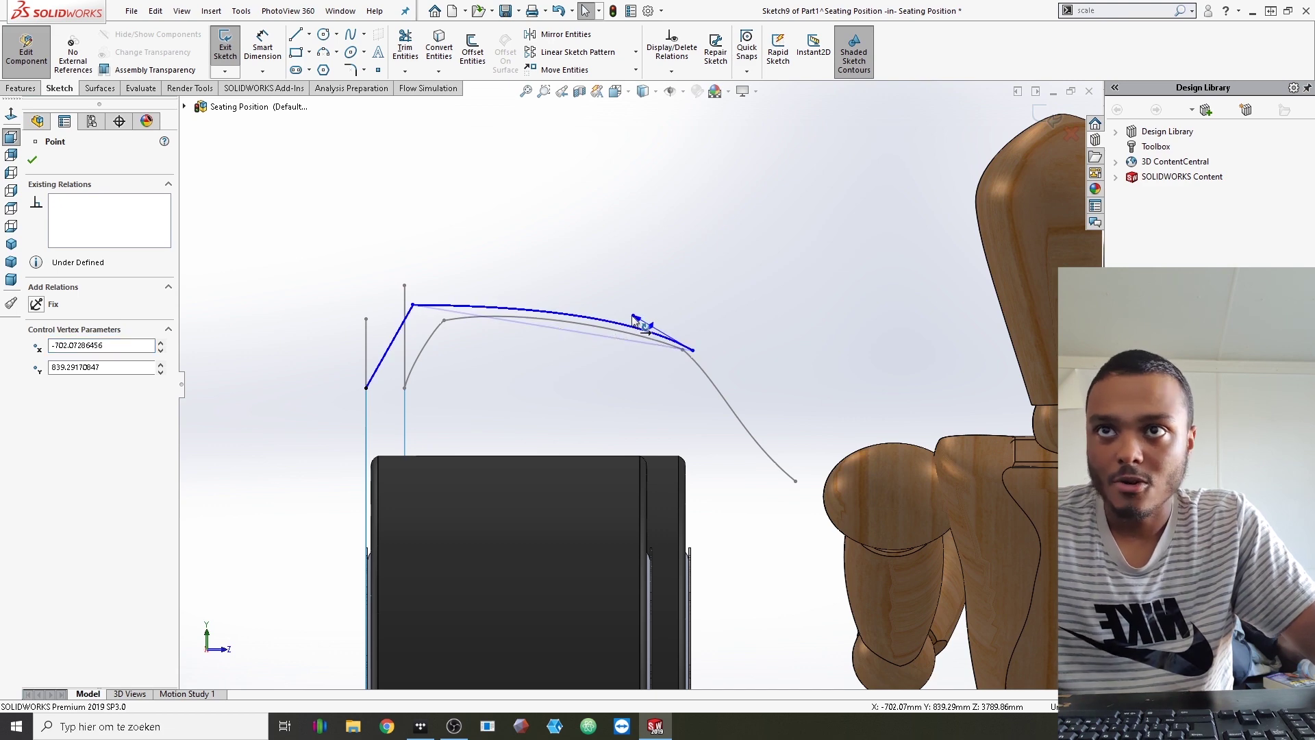
Bow the short outer spline above the rear tyre outward, using its tangent handles and control polygon
{"action": "left_click", "coordinate": [404, 333]}
{"action": "scroll", "coordinate": [400, 374], "scroll_direction": "down", "scroll_amount": 4}
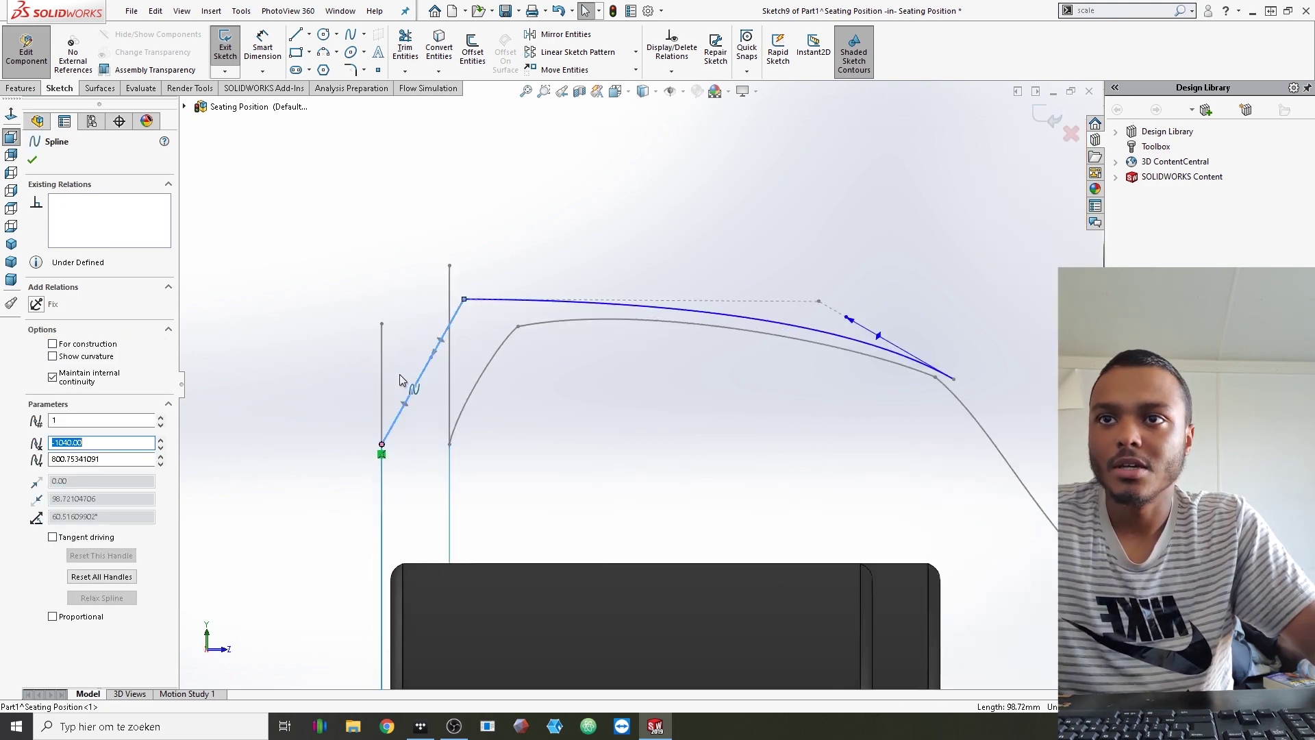
{"action": "left_click_drag", "start_coordinate": [420, 404], "coordinate": [450, 344]}
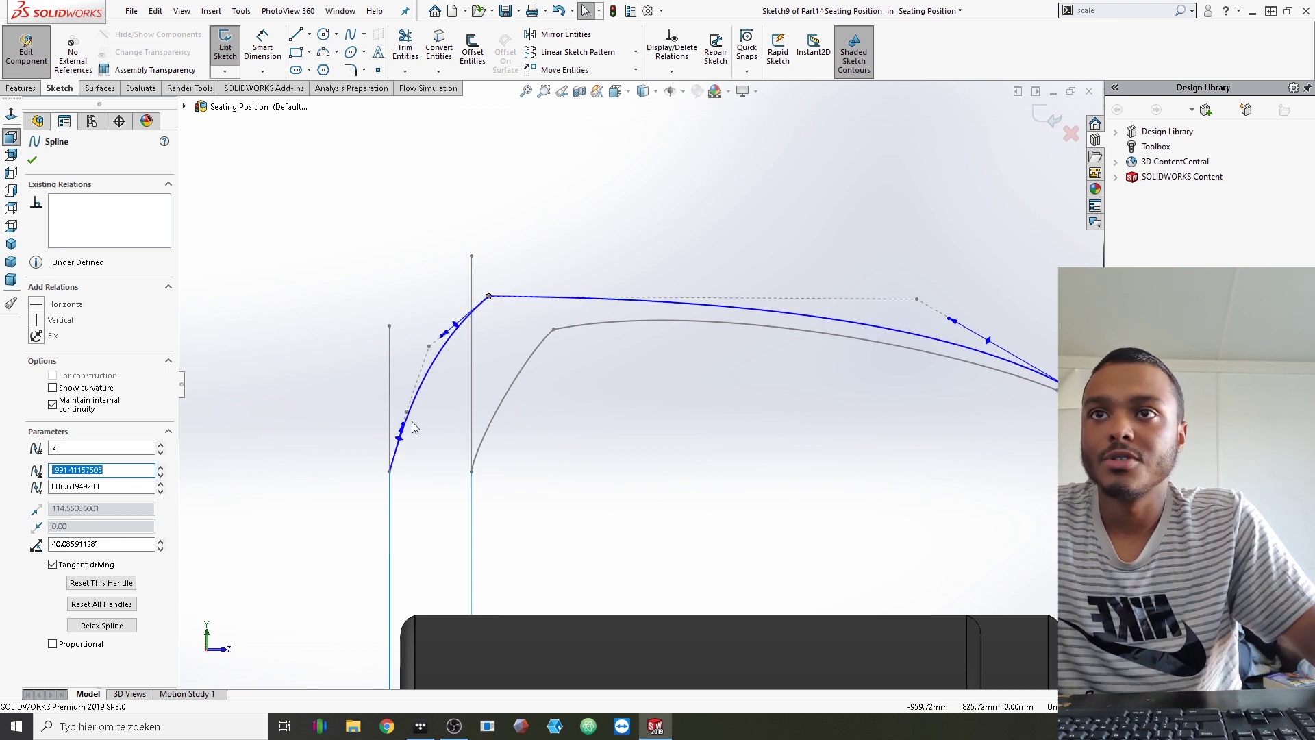
{"action": "left_click_drag", "start_coordinate": [430, 344], "coordinate": [441, 344]}
{"action": "scroll", "coordinate": [515, 404], "scroll_direction": "up", "scroll_amount": 4}
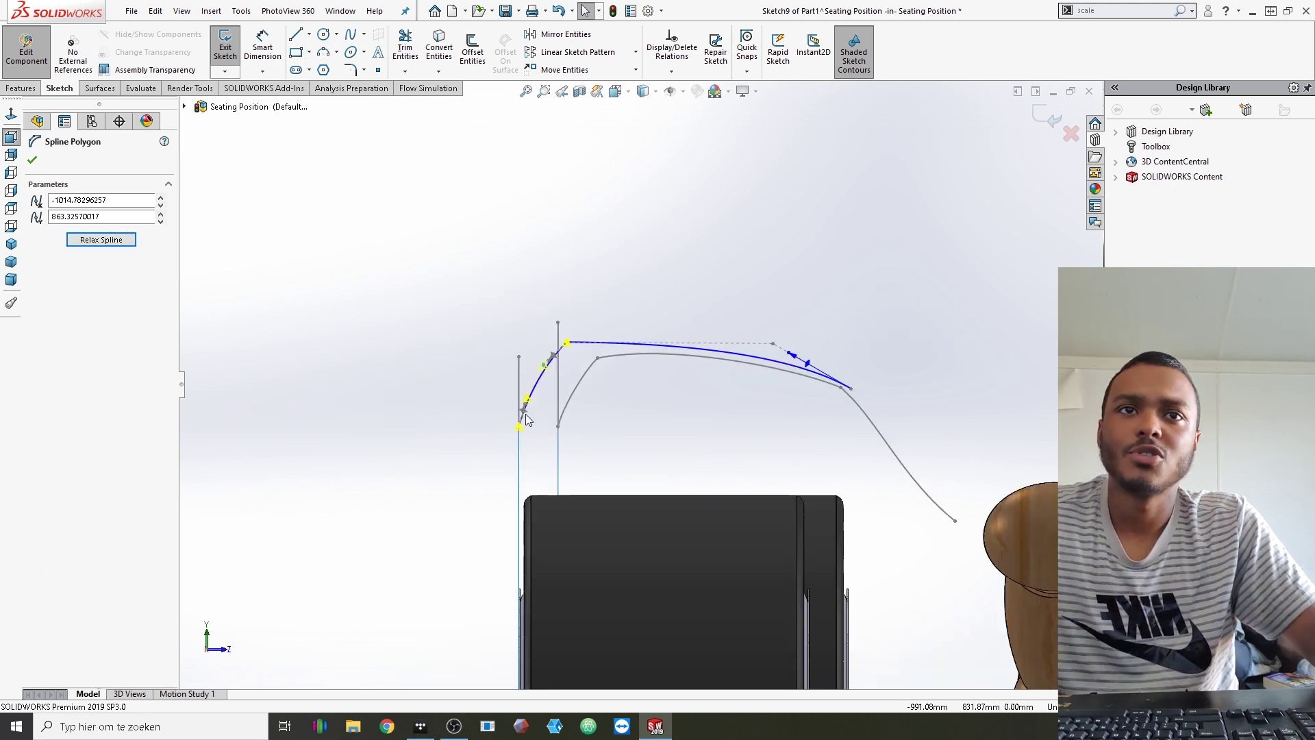
{"action": "left_click", "coordinate": [622, 237]}
{"action": "scroll", "coordinate": [622, 237], "scroll_direction": "up", "scroll_amount": 1}
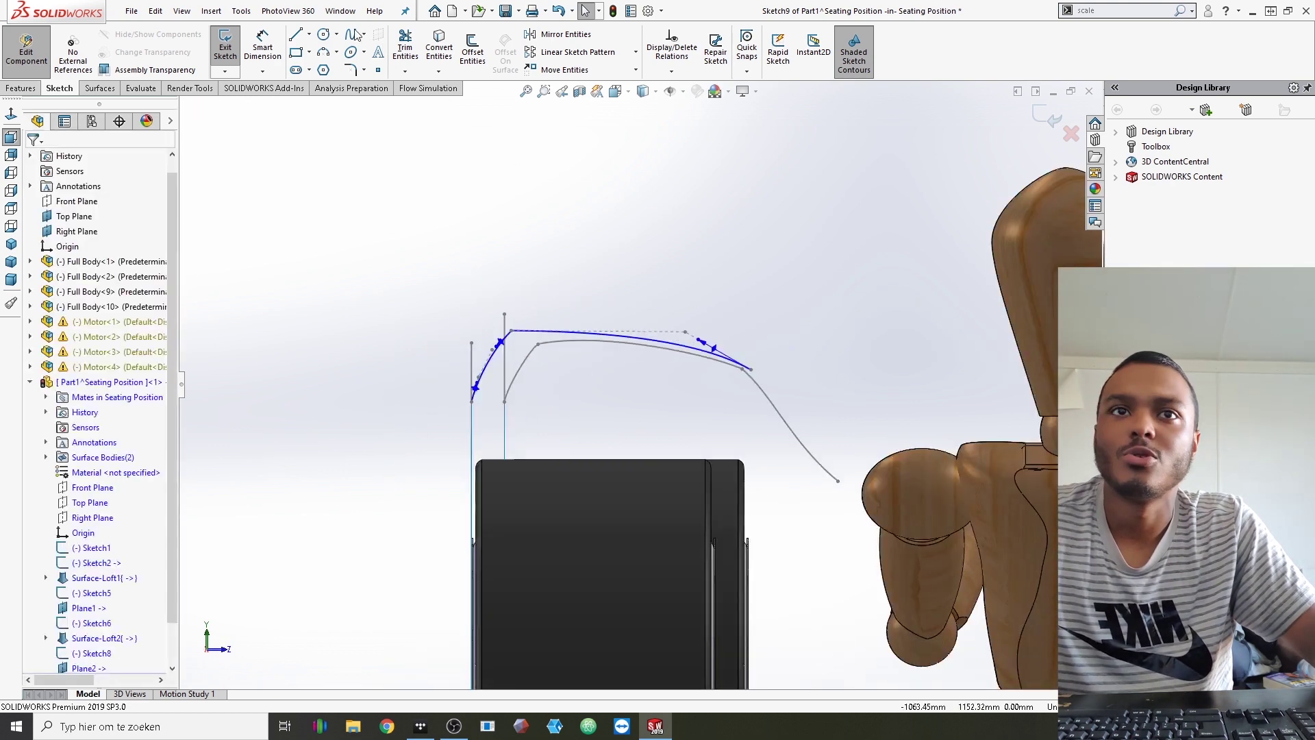
Draw a straight spline about 177 mm long from the top spline's inner end down toward the rear mannequin's shoulder
{"action": "left_click", "coordinate": [351, 34]}
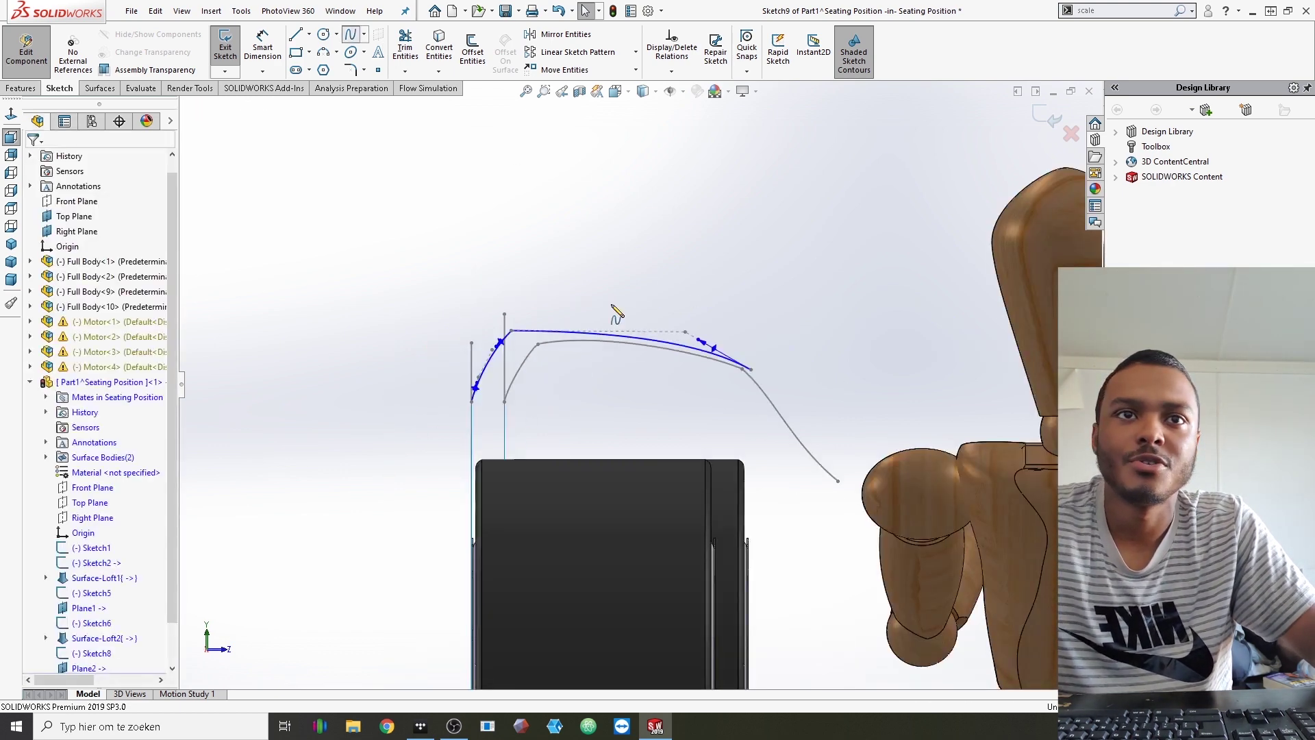
{"action": "left_click", "coordinate": [750, 369]}
{"action": "scroll", "coordinate": [754, 398], "scroll_direction": "up", "scroll_amount": 4}
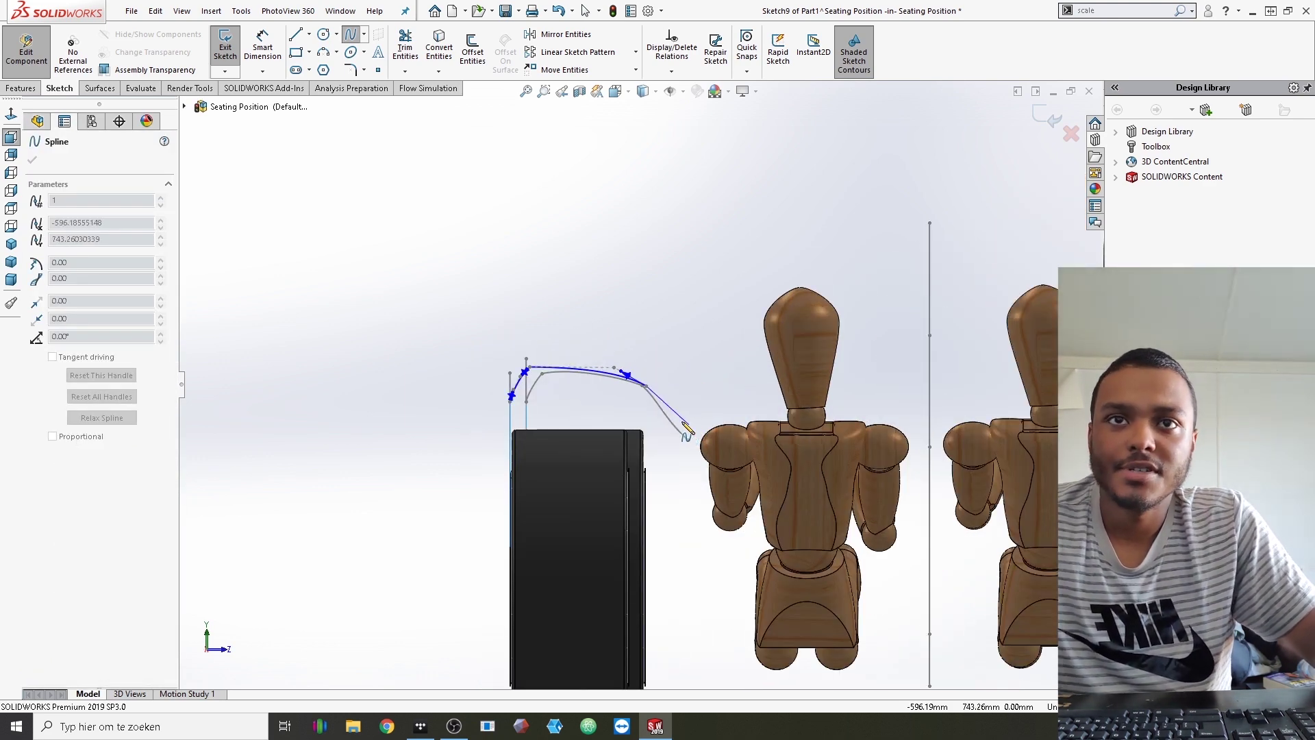
{"action": "scroll", "coordinate": [685, 430], "scroll_direction": "down", "scroll_amount": 4}
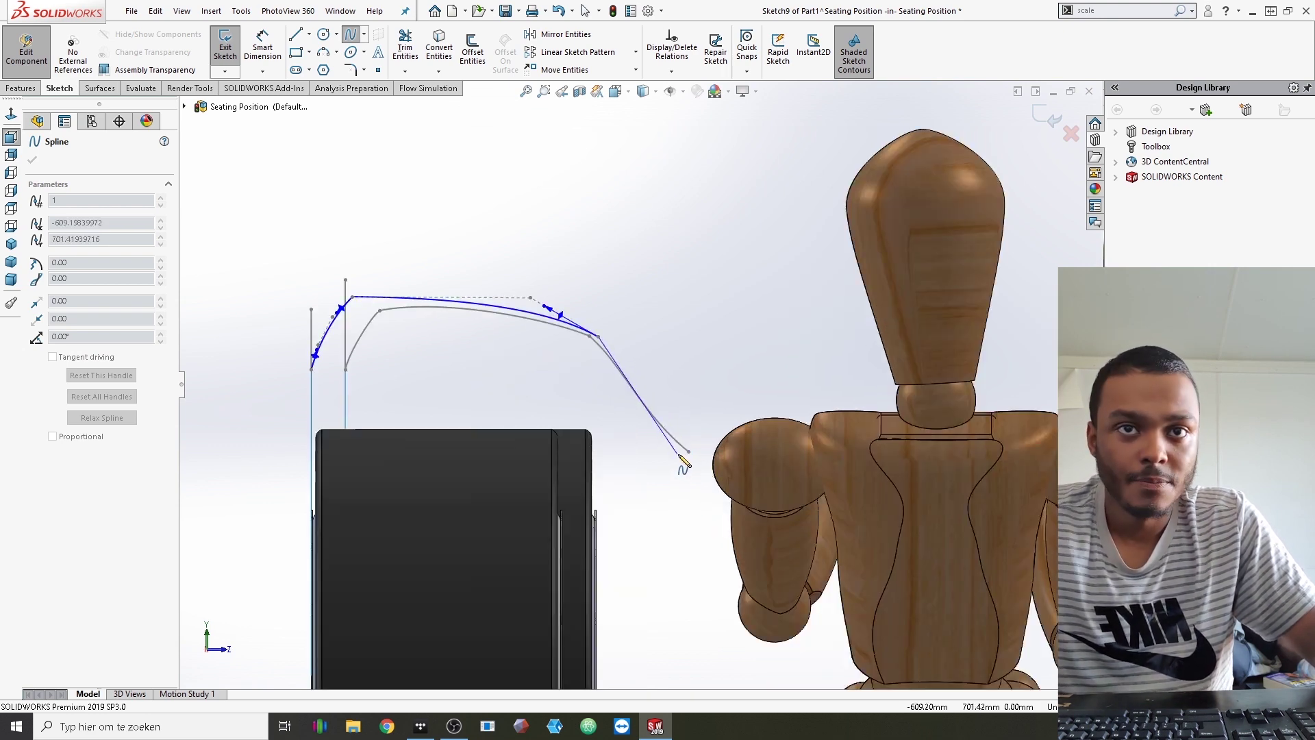
{"action": "double_click", "coordinate": [697, 450]}
{"action": "key", "text": "Escape"}
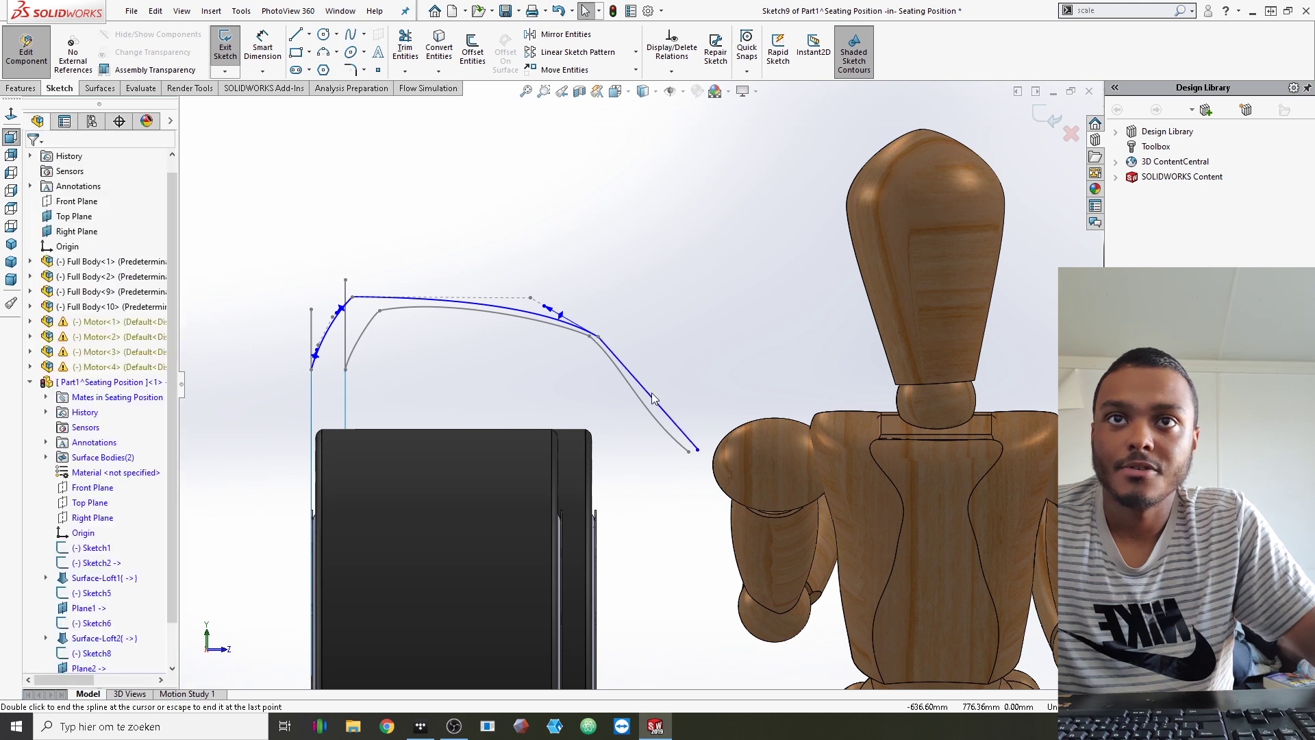
Bend the spline beside the mannequin's shoulder into an S-curve with its tangent handles, and close the rear cross-section sketch
{"action": "left_click", "coordinate": [646, 397]}
{"action": "scroll", "coordinate": [647, 397], "scroll_direction": "down", "scroll_amount": 2}
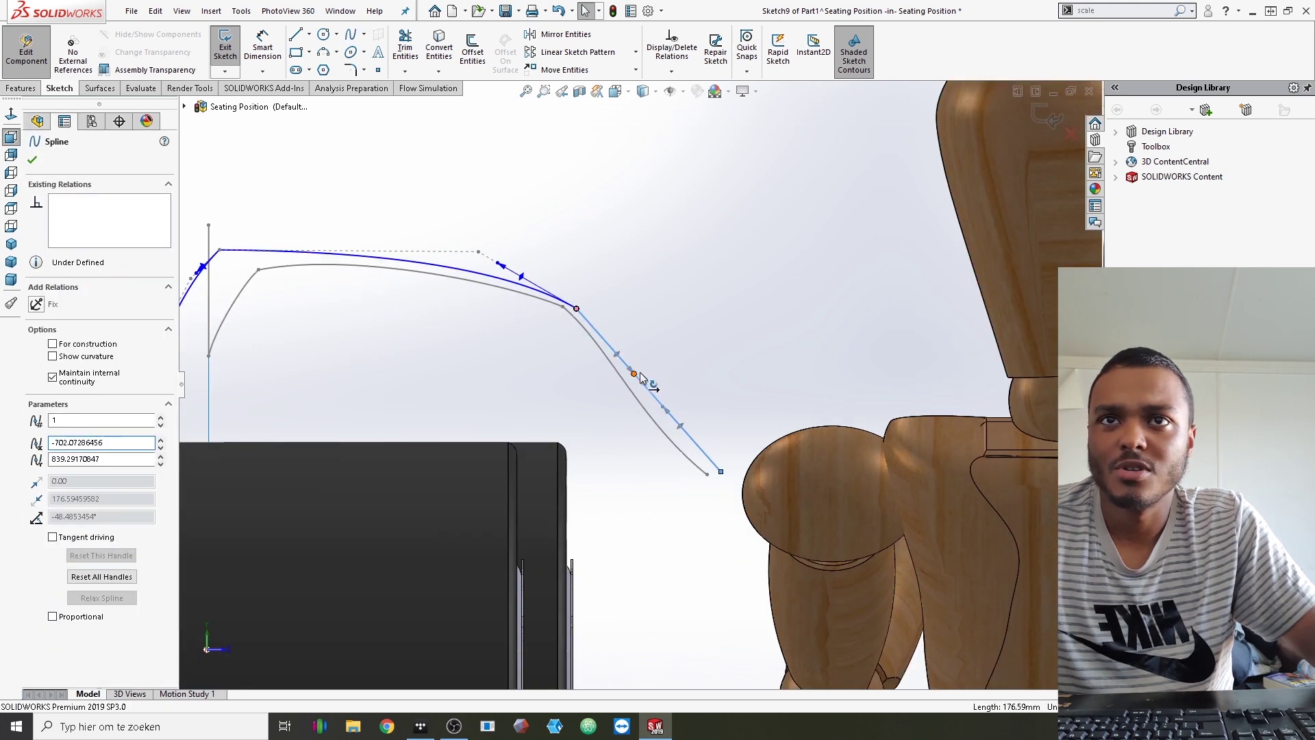
{"action": "left_click_drag", "start_coordinate": [638, 365], "coordinate": [662, 450]}
{"action": "left_click", "coordinate": [688, 285]}
{"action": "scroll", "coordinate": [687, 309], "scroll_direction": "up", "scroll_amount": 3}
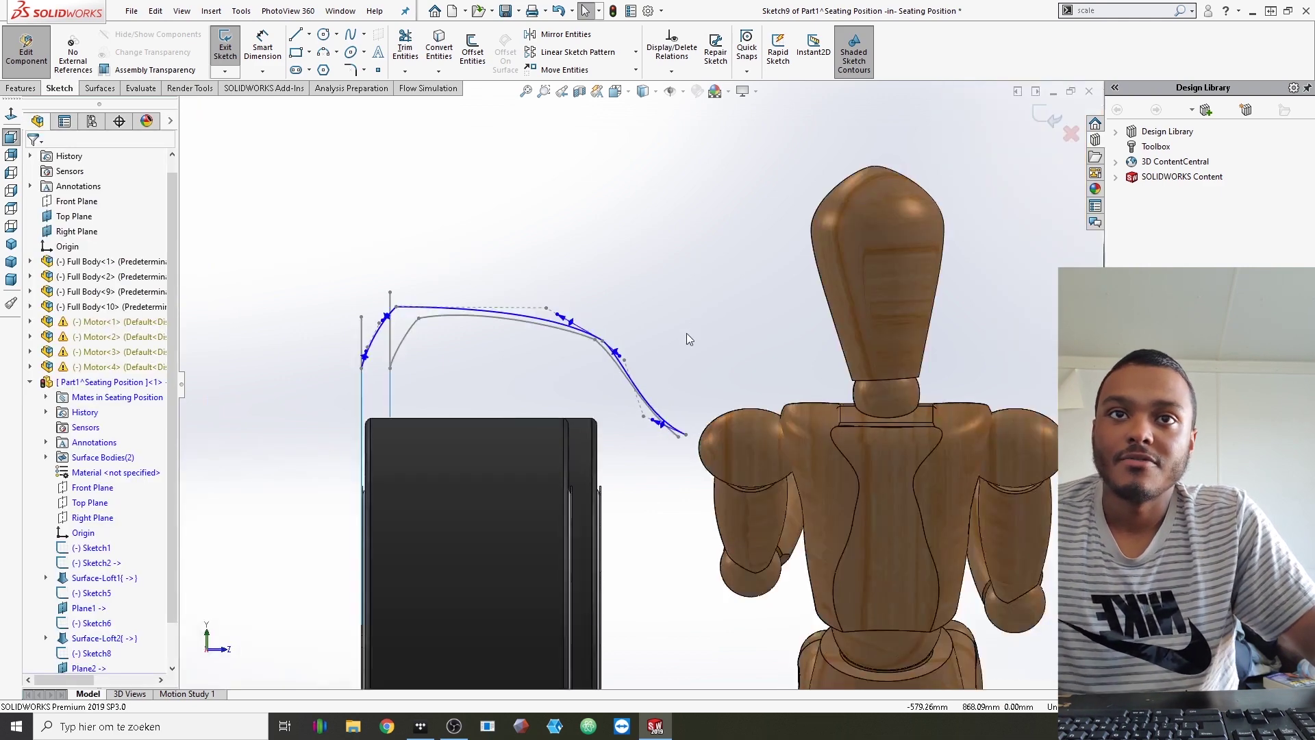
{"action": "scroll", "coordinate": [637, 329], "scroll_direction": "up", "scroll_amount": 5}
{"action": "left_click", "coordinate": [225, 71]}
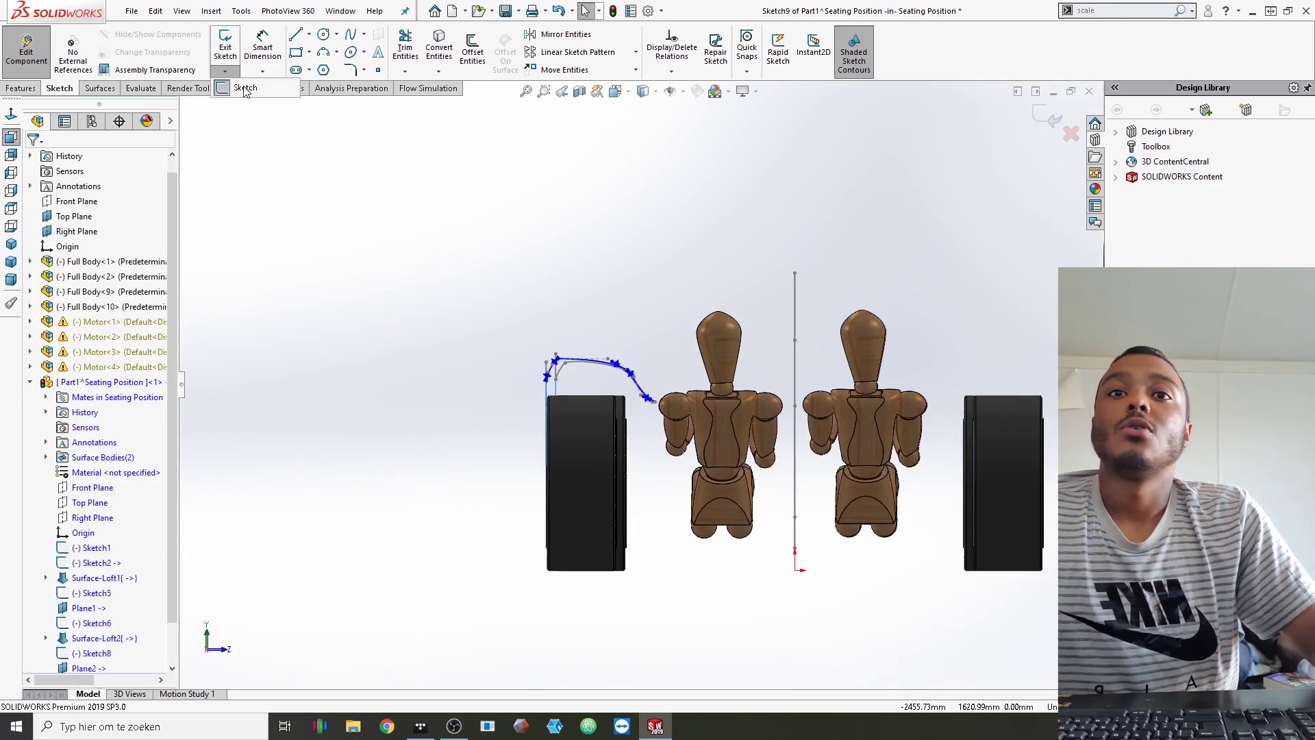
{"action": "left_click", "coordinate": [245, 90]}
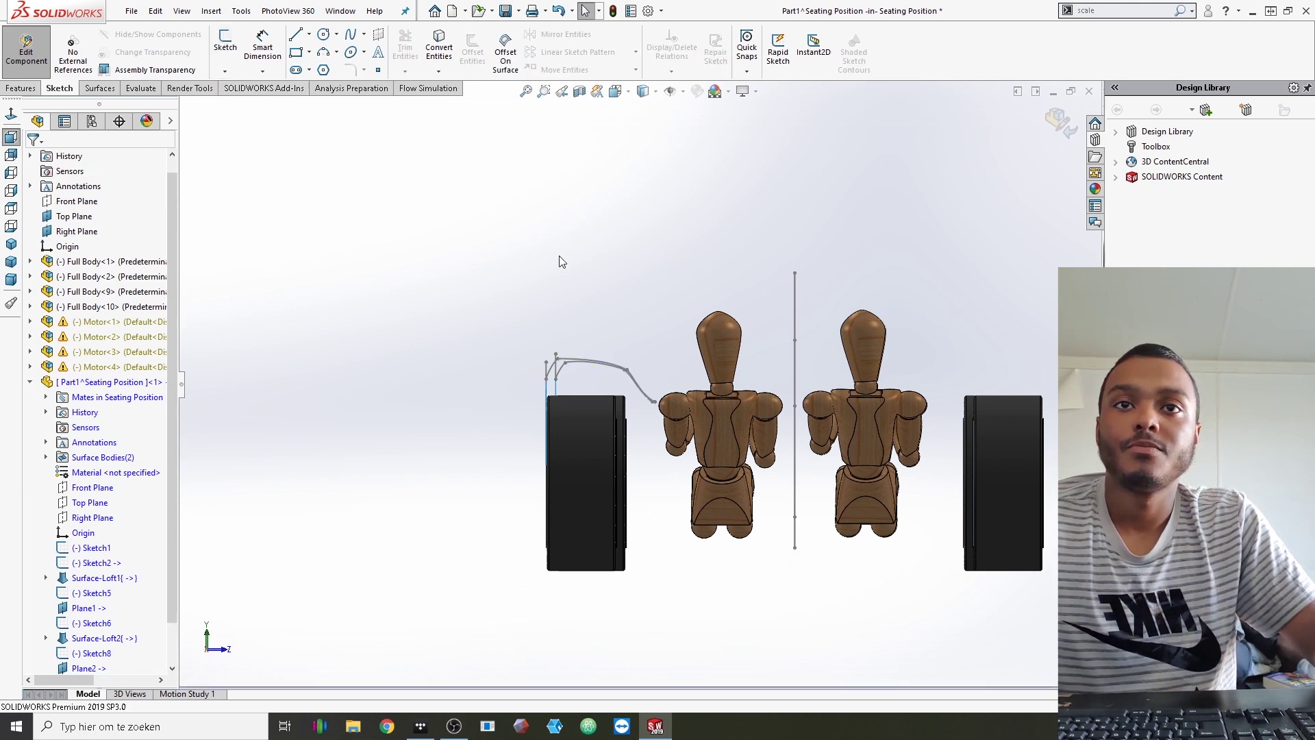
Examine the side profile, wheel arches and both cross-sections around the wheels and mannequins from several angles
{"action": "middle_click_drag", "start_coordinate": [559, 261], "coordinate": [630, 411]}
{"action": "scroll", "coordinate": [713, 407], "scroll_direction": "up", "scroll_amount": 5}
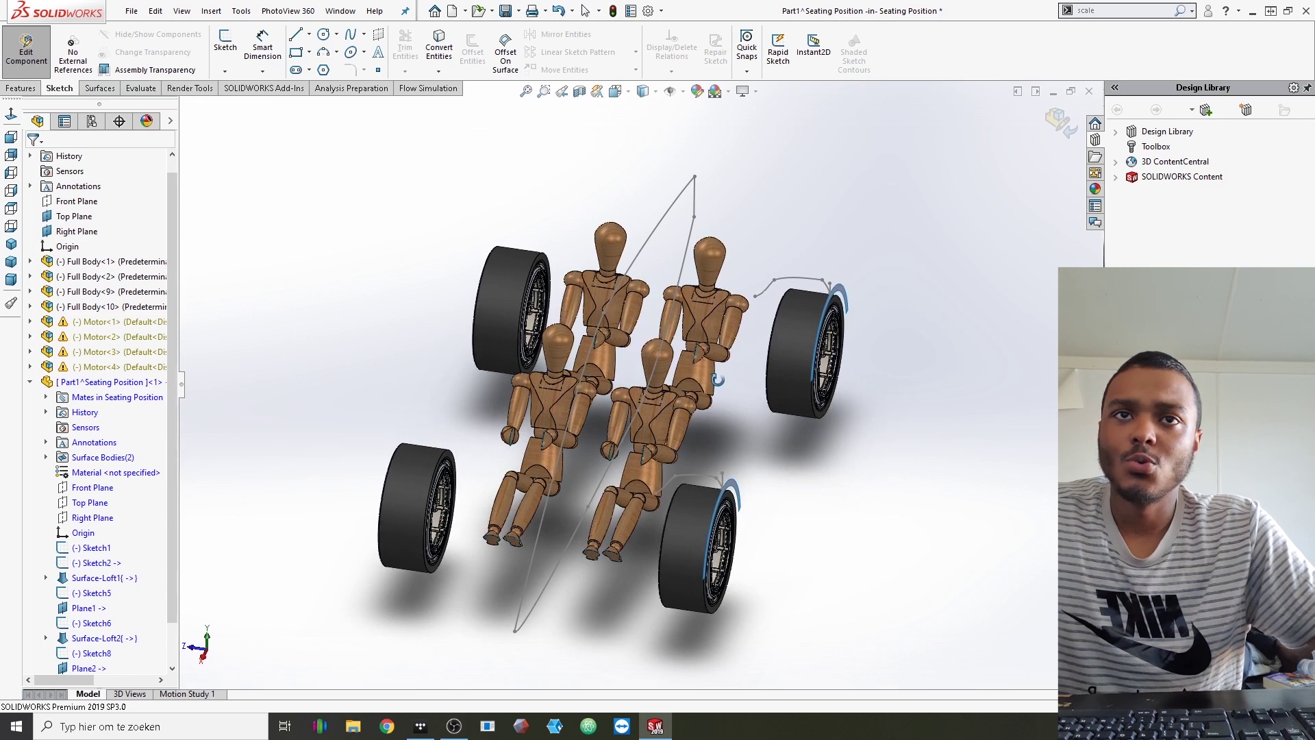
{"action": "middle_click_drag", "start_coordinate": [717, 380], "coordinate": [692, 365]}
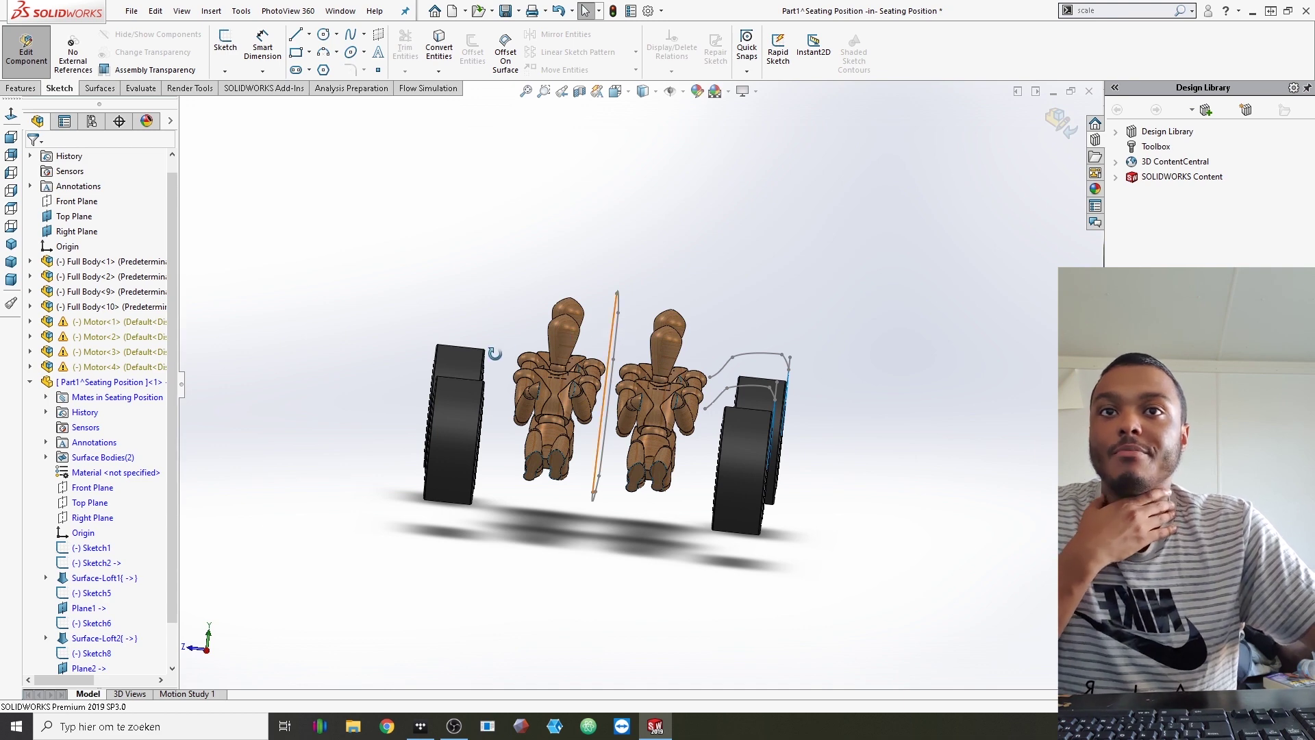
{"action": "middle_click_drag", "start_coordinate": [495, 353], "coordinate": [562, 342]}
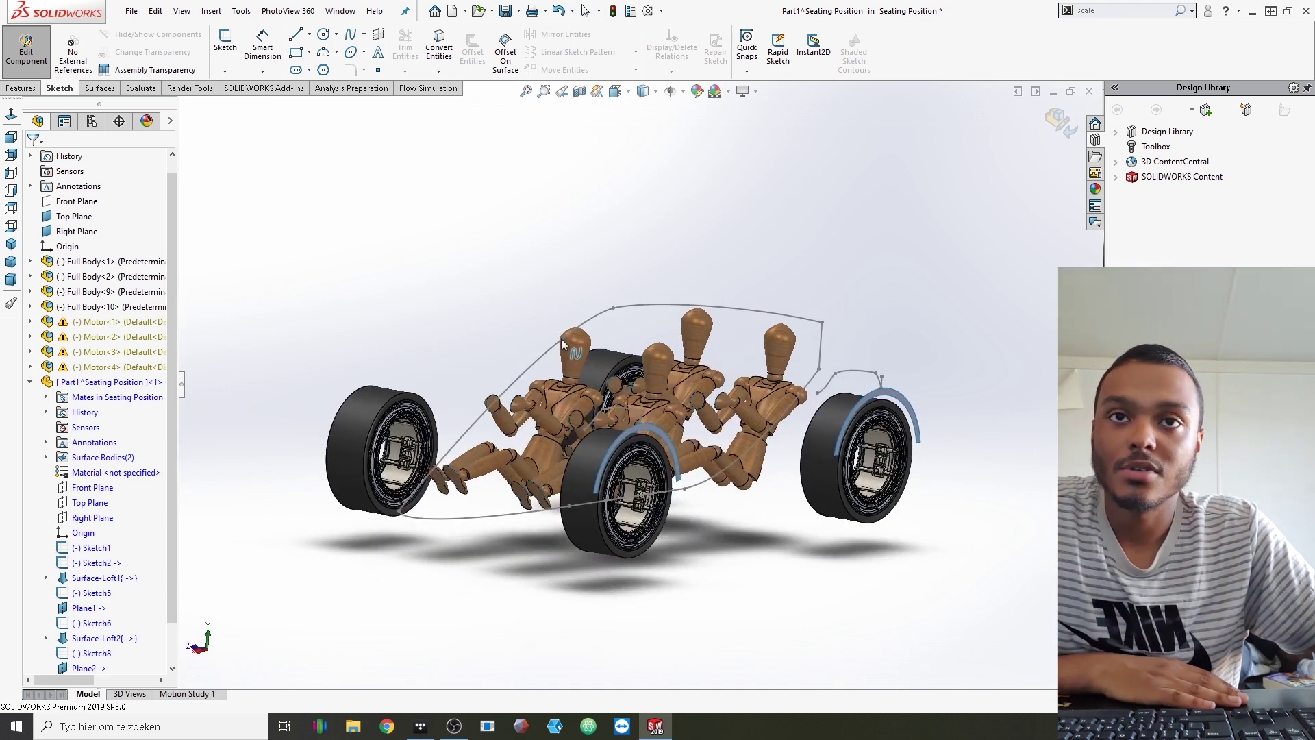
{"action": "middle_click_drag", "start_coordinate": [617, 373], "coordinate": [614, 315]}
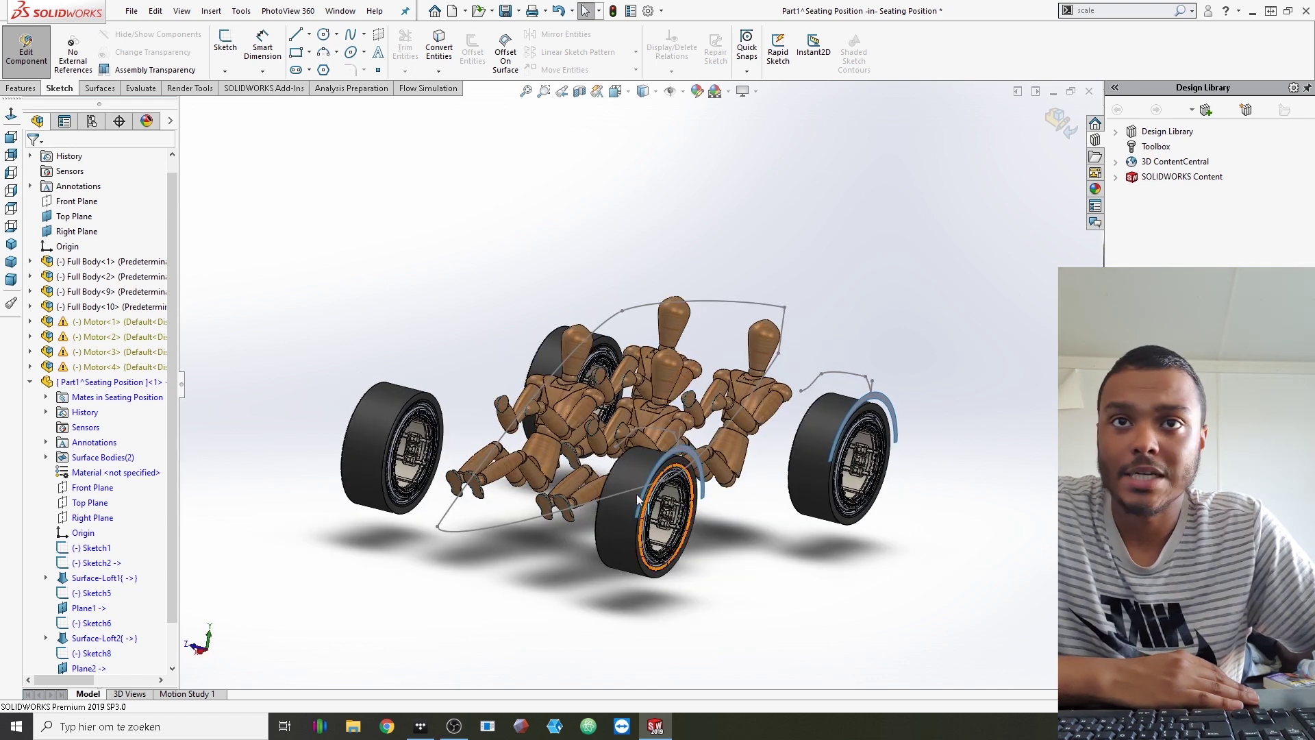
{"action": "scroll", "coordinate": [637, 500], "scroll_direction": "down", "scroll_amount": 3}
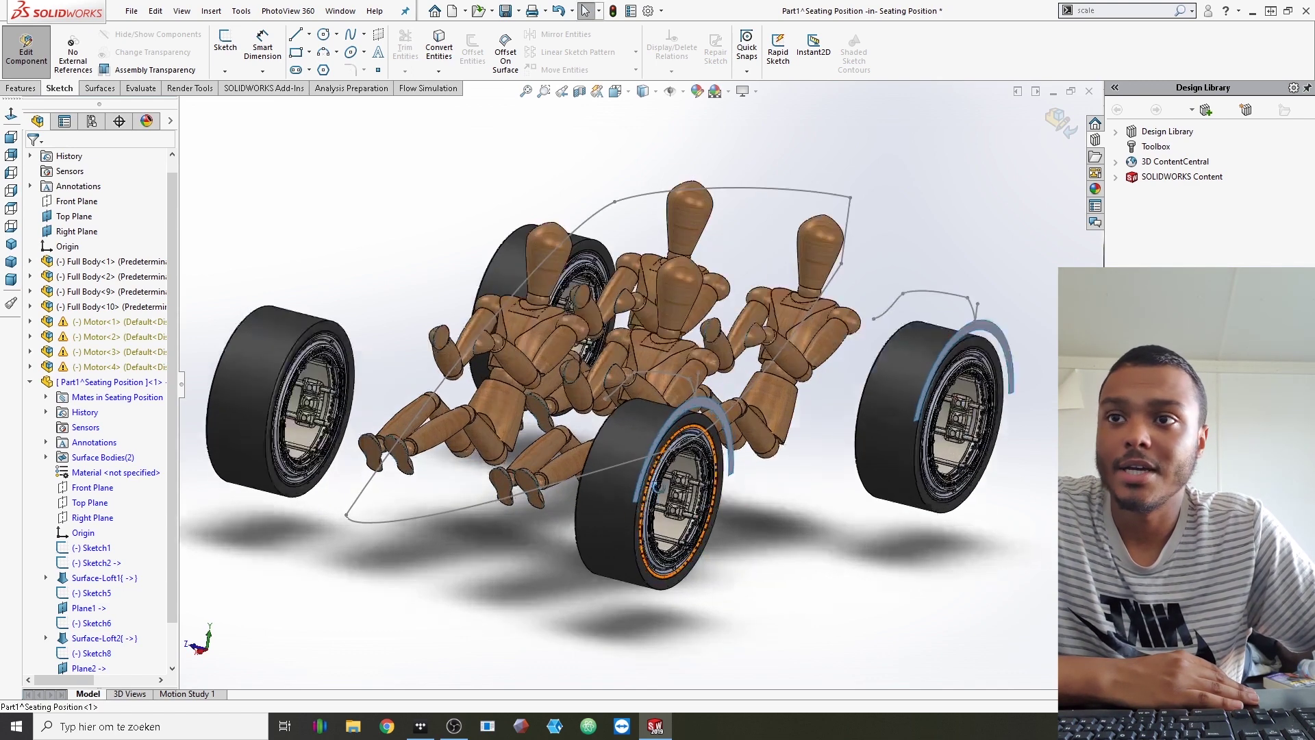
{"action": "middle_click_drag", "start_coordinate": [637, 500], "coordinate": [663, 492]}
{"action": "scroll", "coordinate": [663, 491], "scroll_direction": "up", "scroll_amount": 2}
{"action": "mouse_move", "coordinate": [585, 468]}
{"action": "middle_mouse_down"}
{"action": "mouse_move", "coordinate": [541, 447]}
{"action": "mouse_move", "coordinate": [601, 404]}
{"action": "mouse_move", "coordinate": [584, 406]}
{"action": "mouse_move", "coordinate": [595, 448]}
{"action": "middle_mouse_up"}
{"action": "scroll", "coordinate": [545, 448], "scroll_direction": "up", "scroll_amount": 3}
{"action": "scroll", "coordinate": [575, 452], "scroll_direction": "down", "scroll_amount": 3}
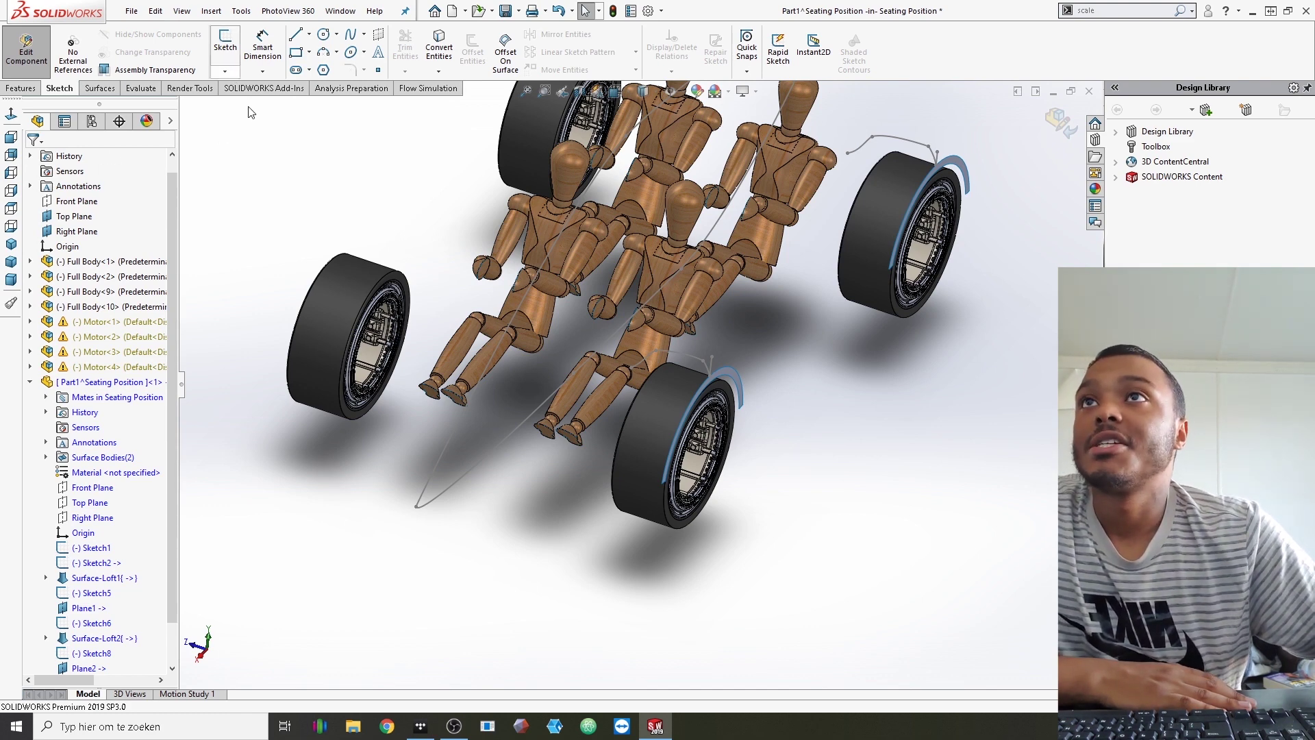
In a new 3D sketch, draw a spline about 827 mm long from the side profile's front tip outward in the ZX plane, ahead of the front wheel
{"action": "left_click", "coordinate": [351, 35]}
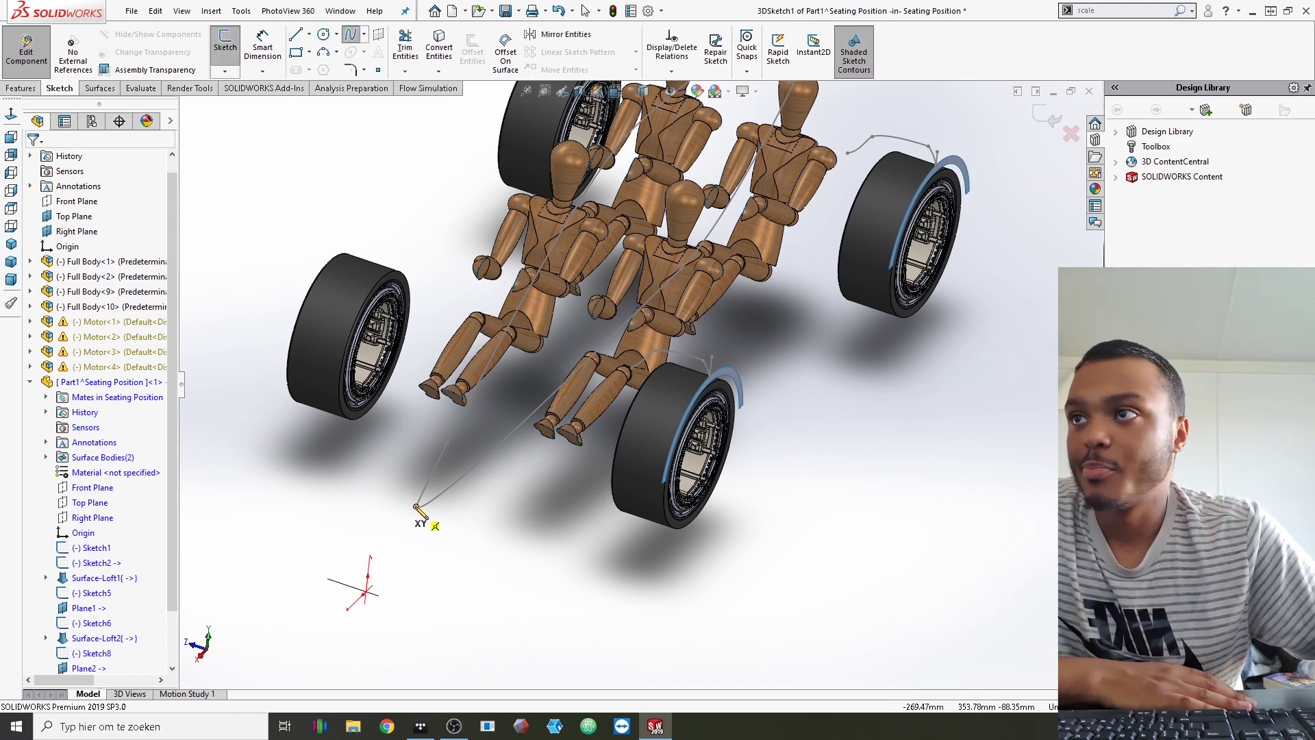
{"action": "left_click", "coordinate": [417, 507]}
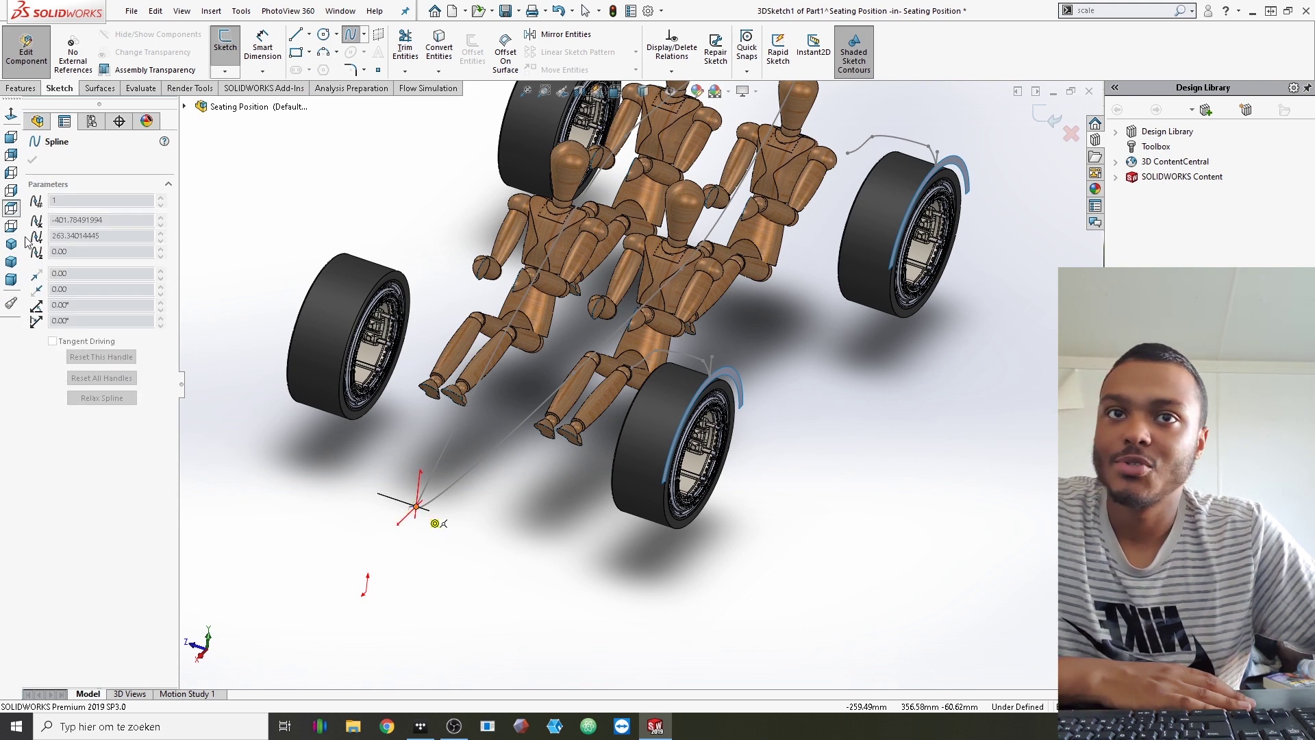
{"action": "key", "text": "ctrl+5"}
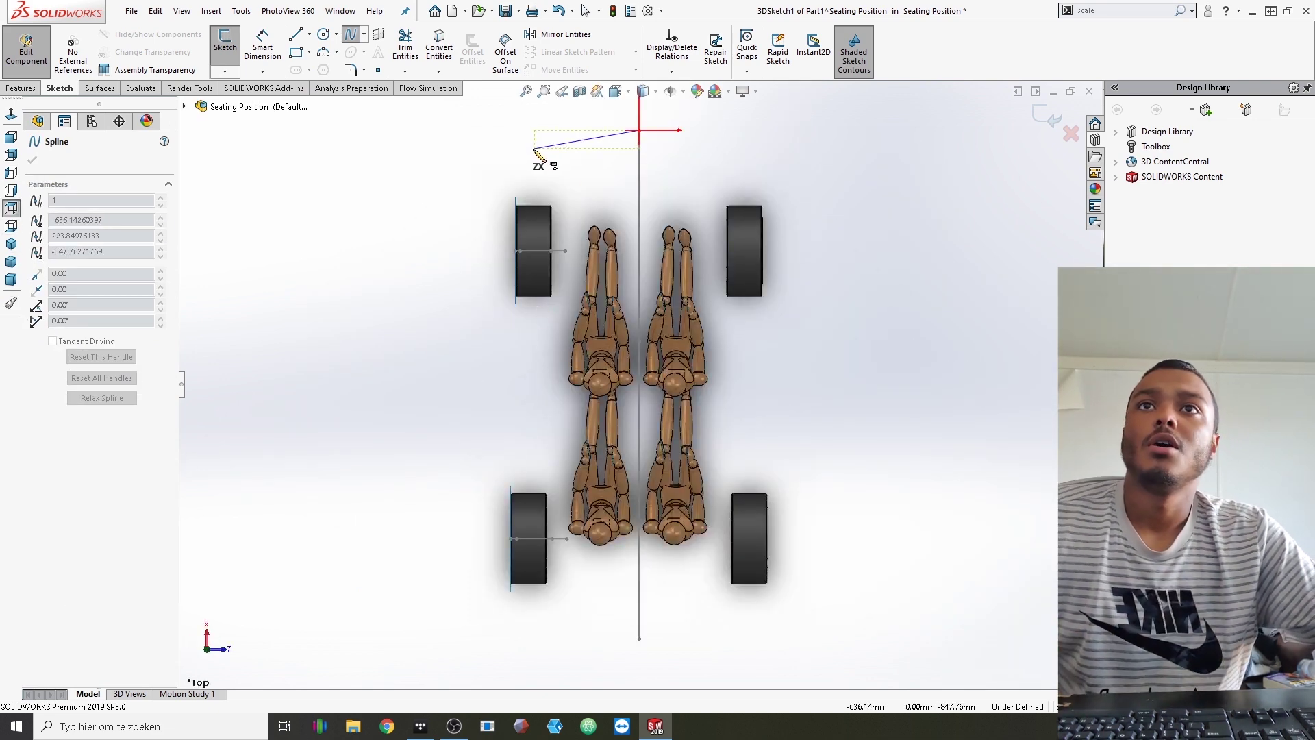
{"action": "double_click", "coordinate": [539, 148]}
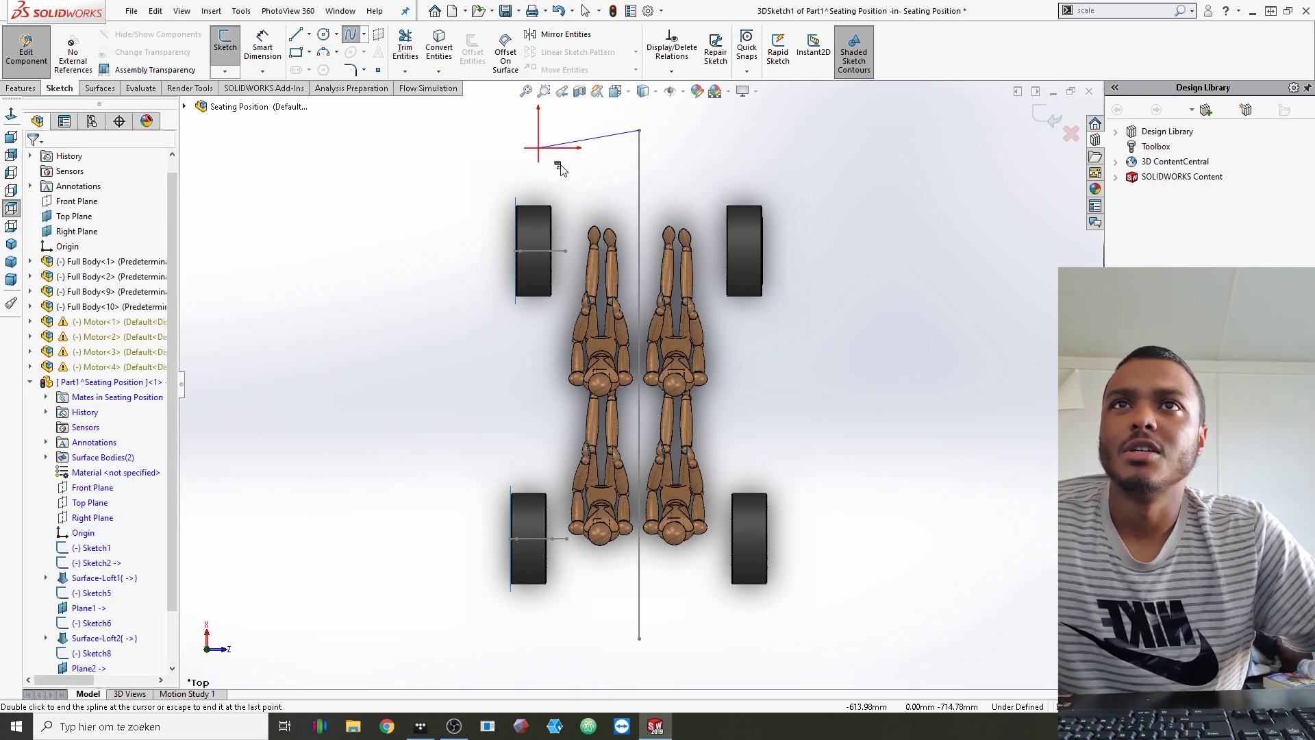
Bow the front 3D spline forward in the top view, using the tangent handle at its outer end
{"action": "left_click", "coordinate": [582, 142]}
{"action": "scroll", "coordinate": [593, 206], "scroll_direction": "down", "scroll_amount": 4}
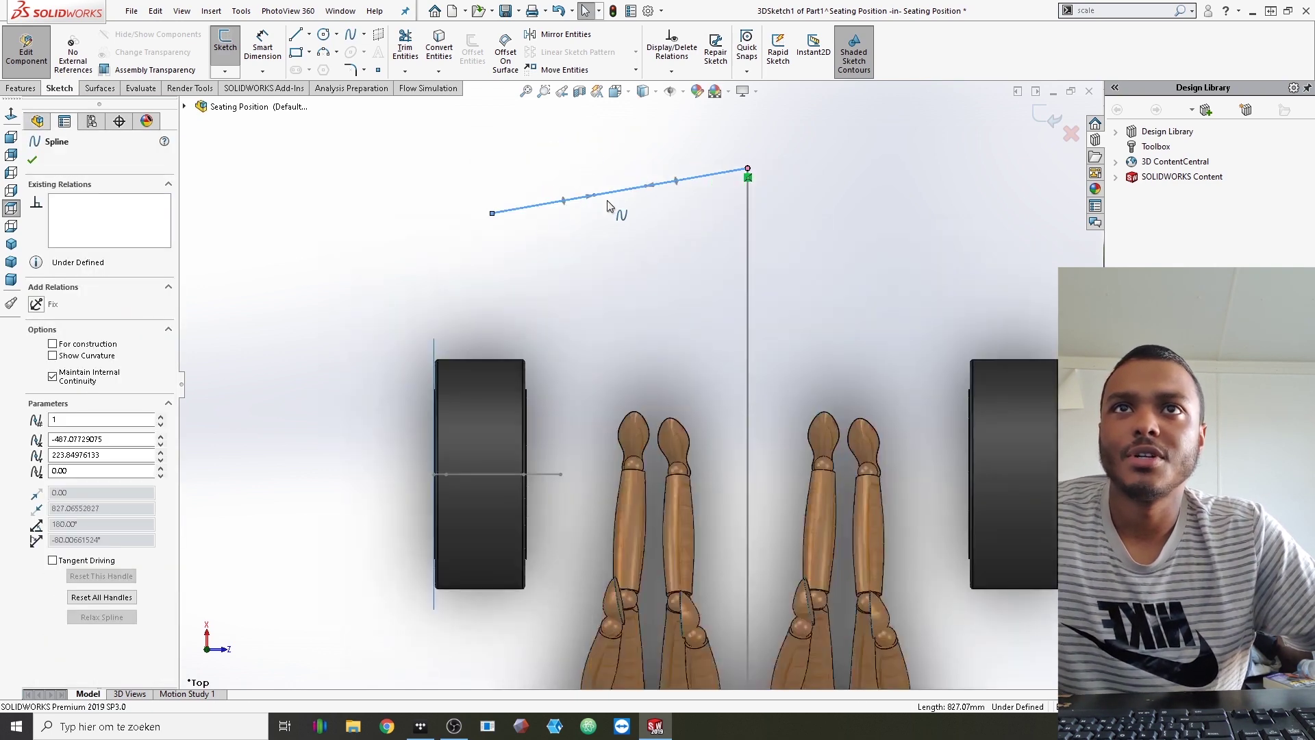
{"action": "left_click_drag", "start_coordinate": [587, 193], "coordinate": [583, 186]}
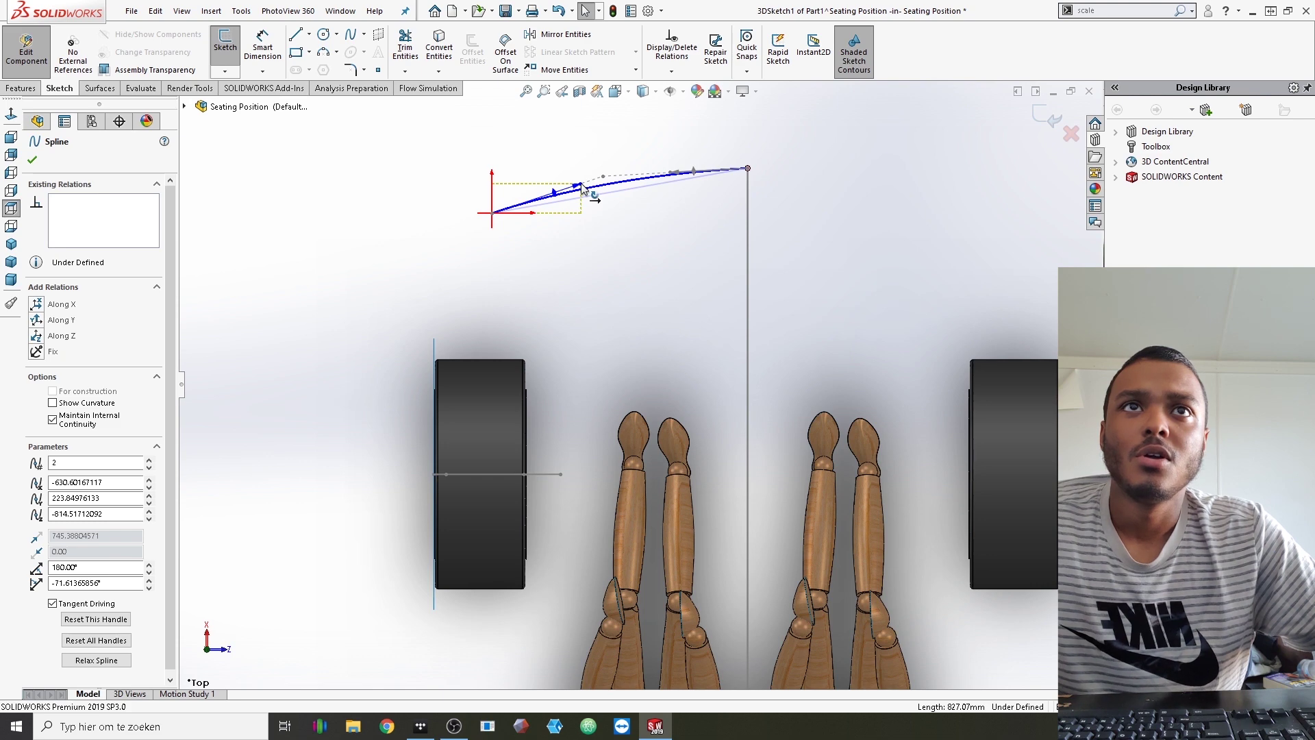
{"action": "left_click", "coordinate": [795, 153]}
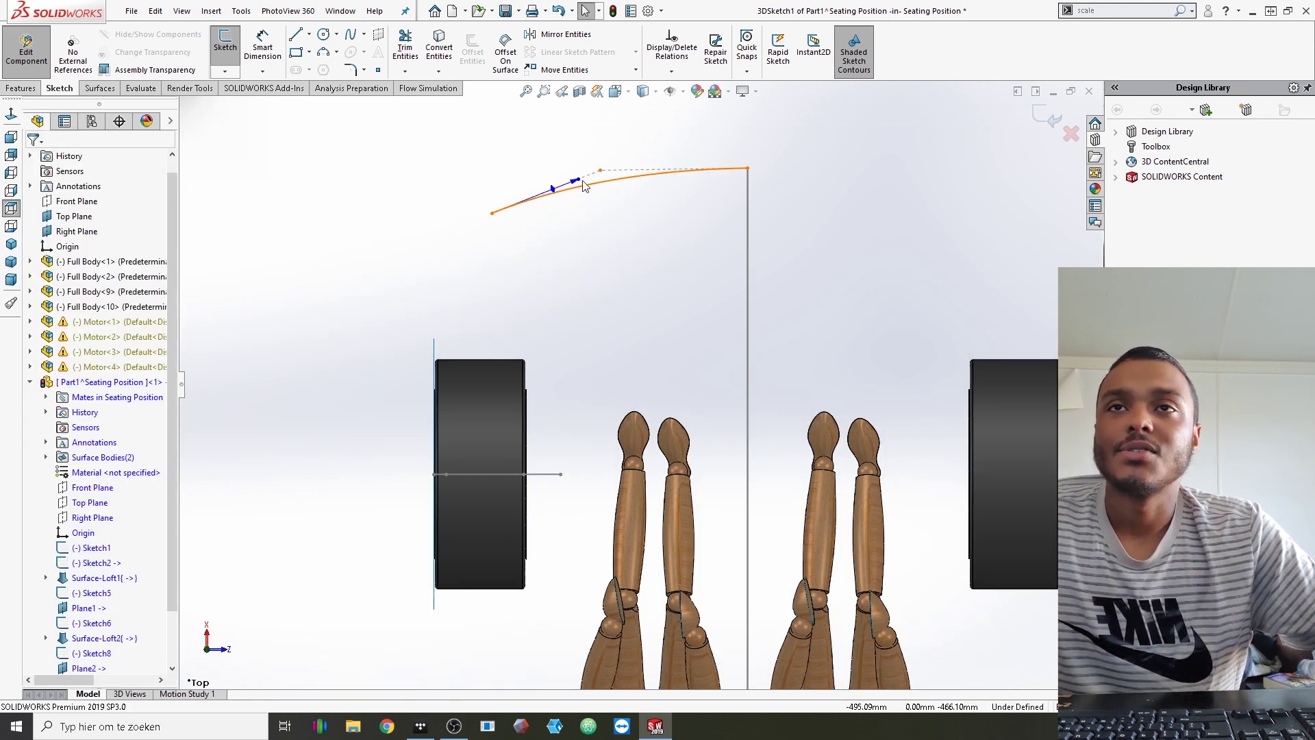
Move the outer endpoint of the front 3D spline slightly inward in the top view
{"action": "left_click", "coordinate": [492, 214]}
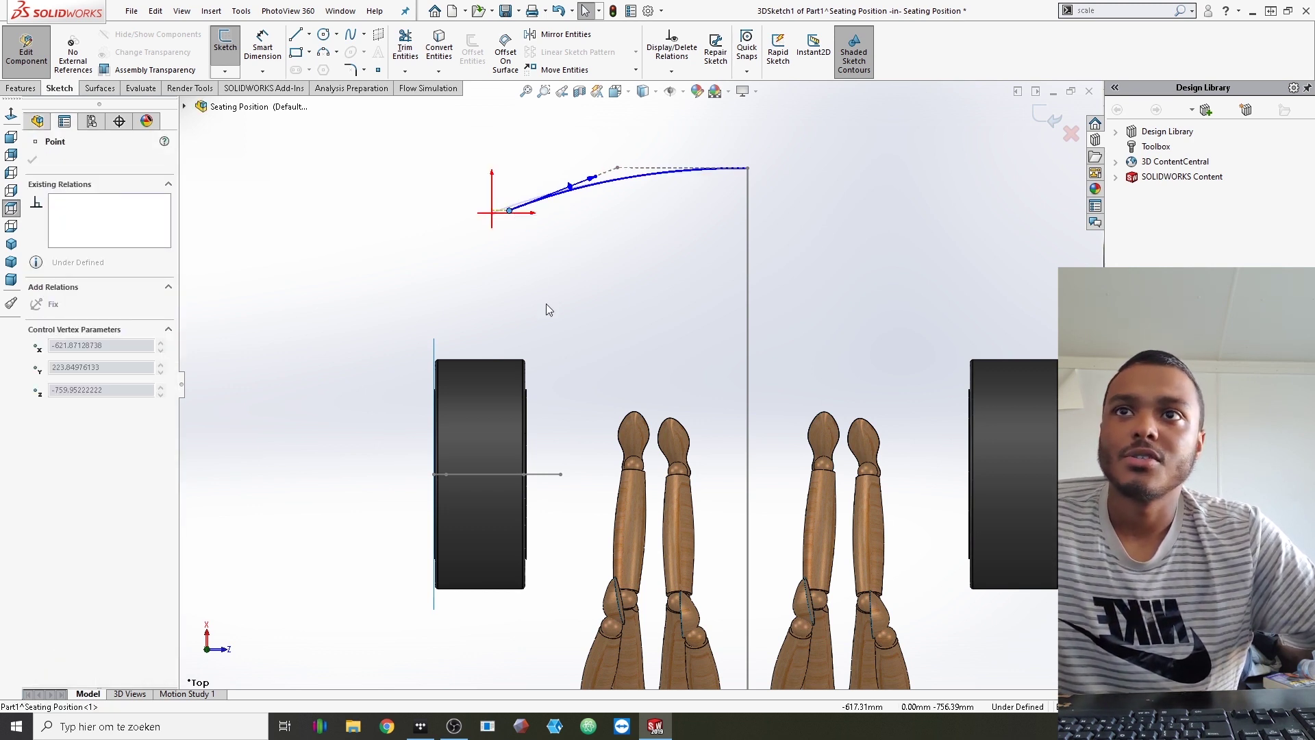
{"action": "key", "text": "Escape"}
{"action": "left_click", "coordinate": [225, 71]}
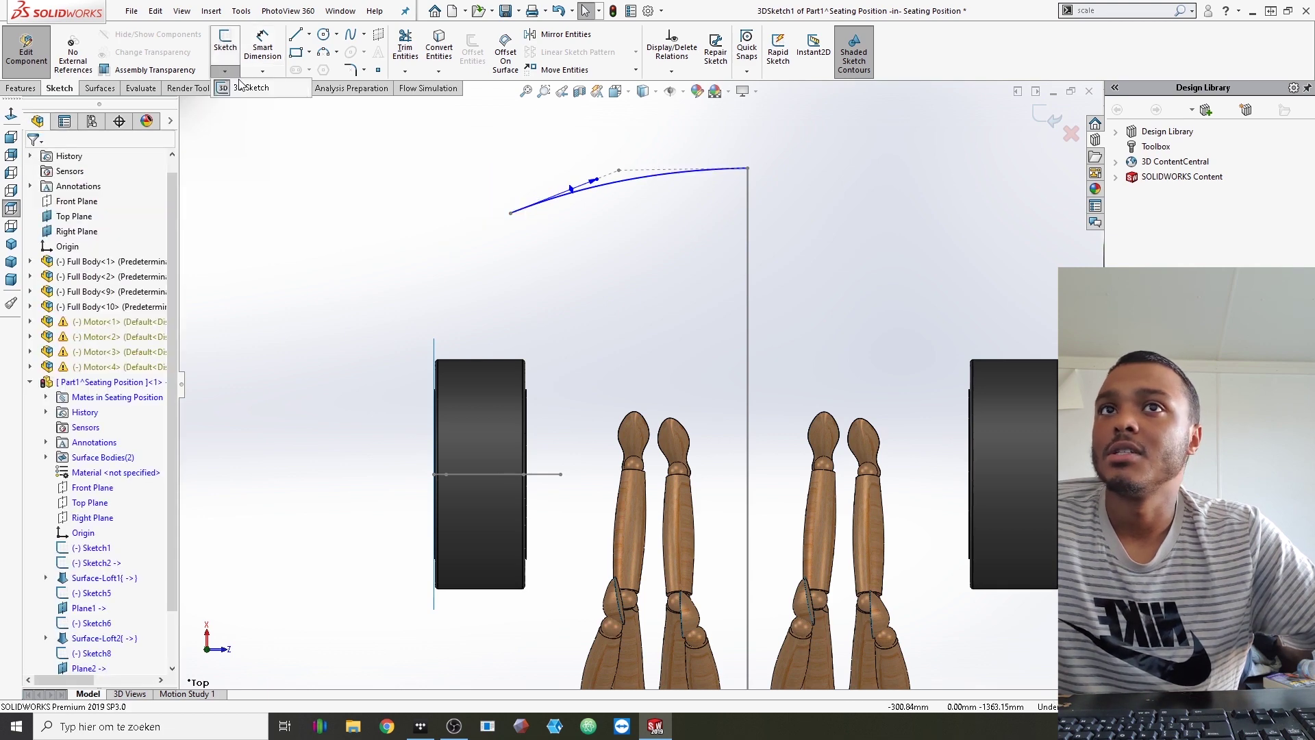
In the front view, add a tangency control near the spline's outer end and lower its outer endpoint to about Y 152 mm
{"action": "left_click", "coordinate": [12, 154]}
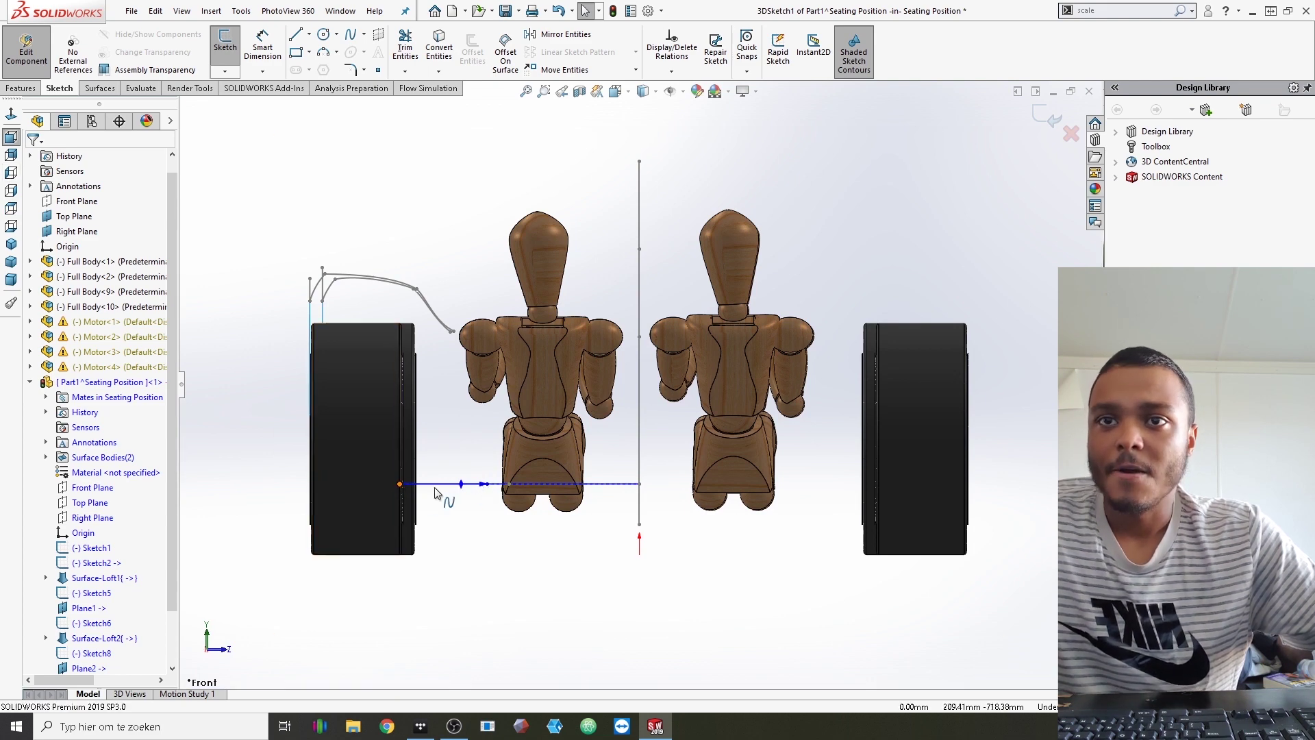
{"action": "right_click", "coordinate": [440, 485]}
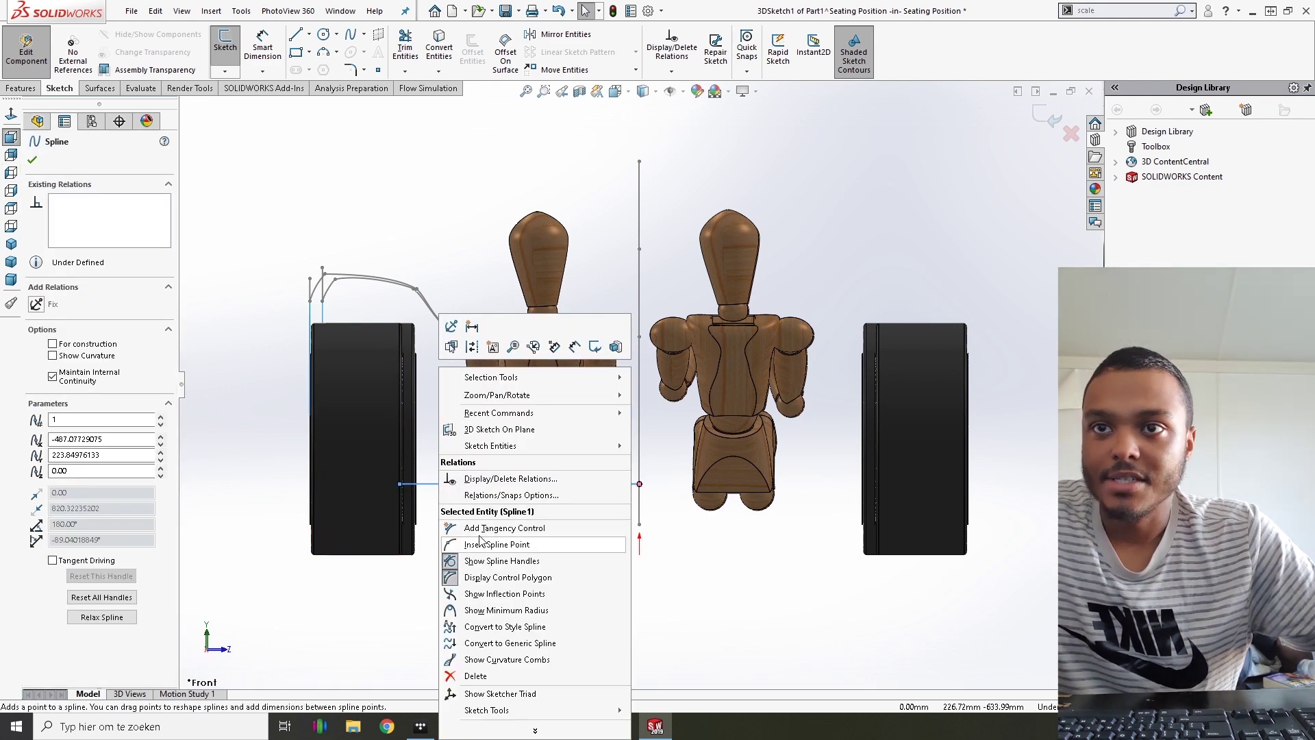
{"action": "left_click", "coordinate": [479, 528]}
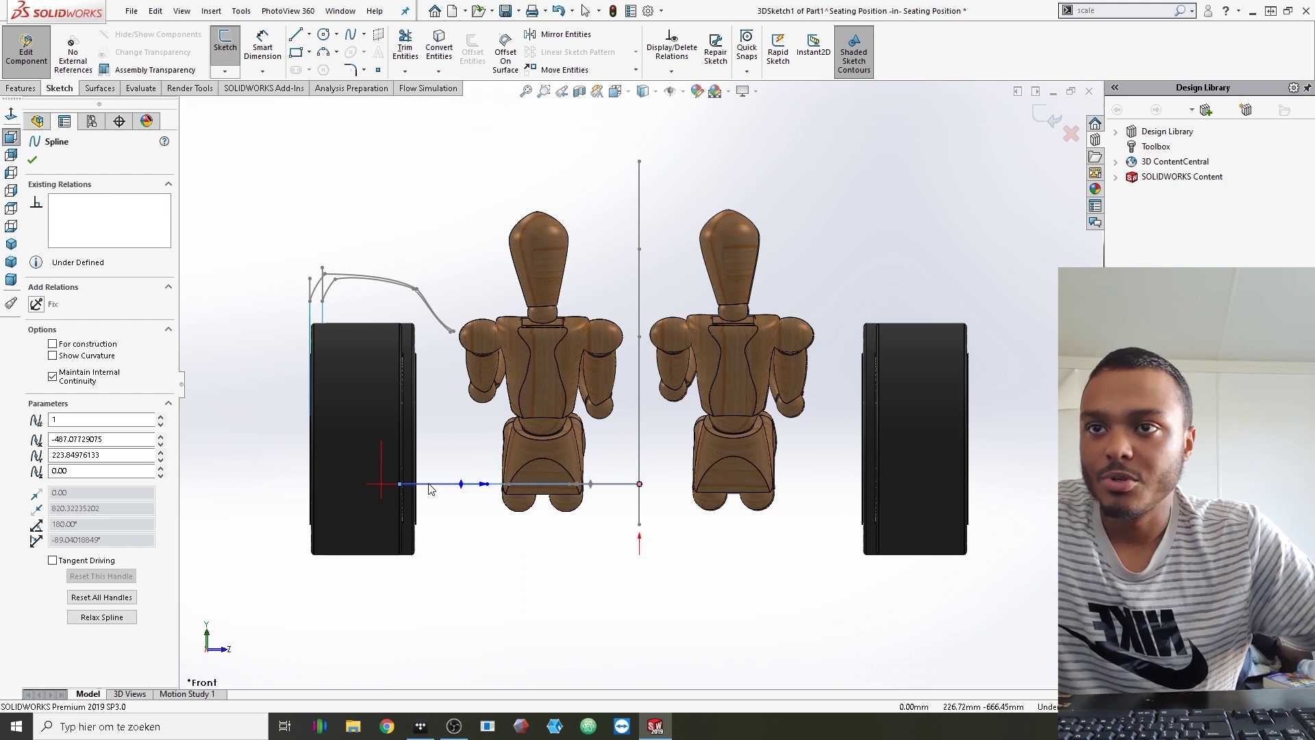
{"action": "left_click", "coordinate": [423, 485]}
{"action": "left_click_drag", "start_coordinate": [400, 484], "coordinate": [397, 508]}
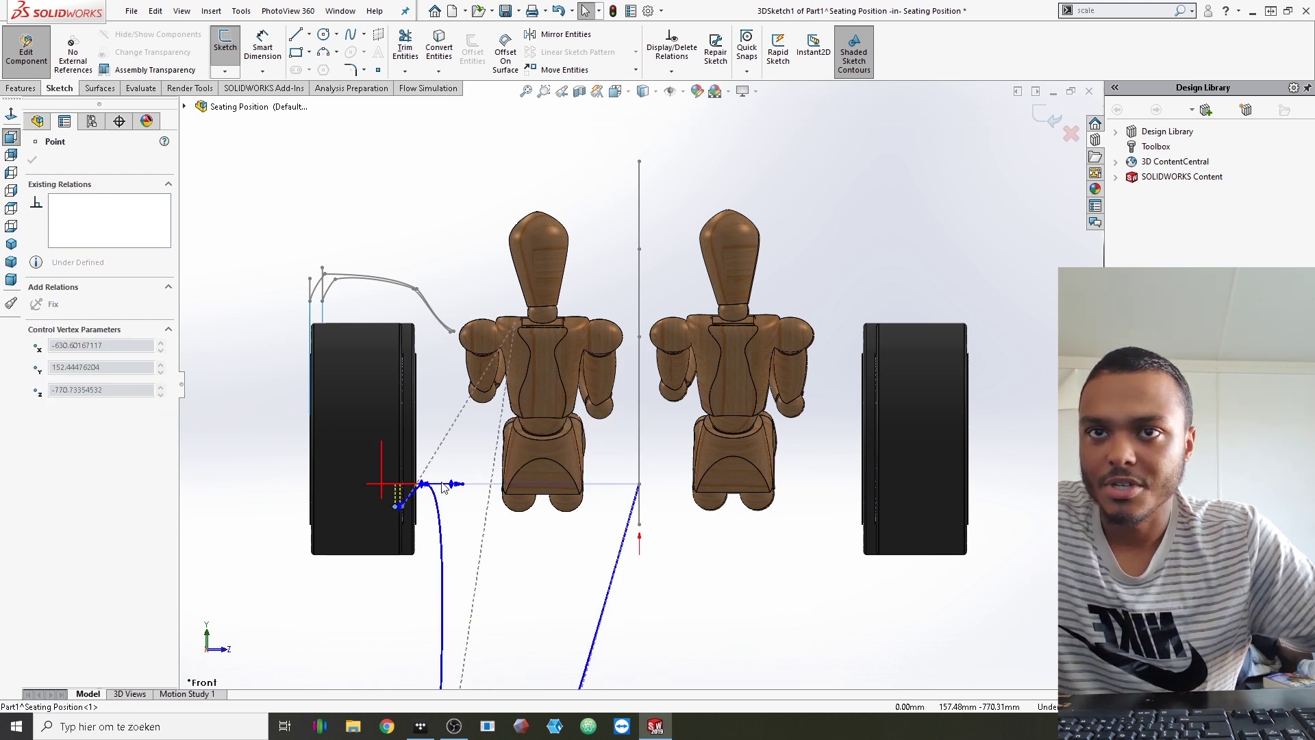
Pull in the spline's deep downward bulge and level its tangent handle at the centre line in the front view
{"action": "scroll", "coordinate": [499, 455], "scroll_direction": "down", "scroll_amount": 8}
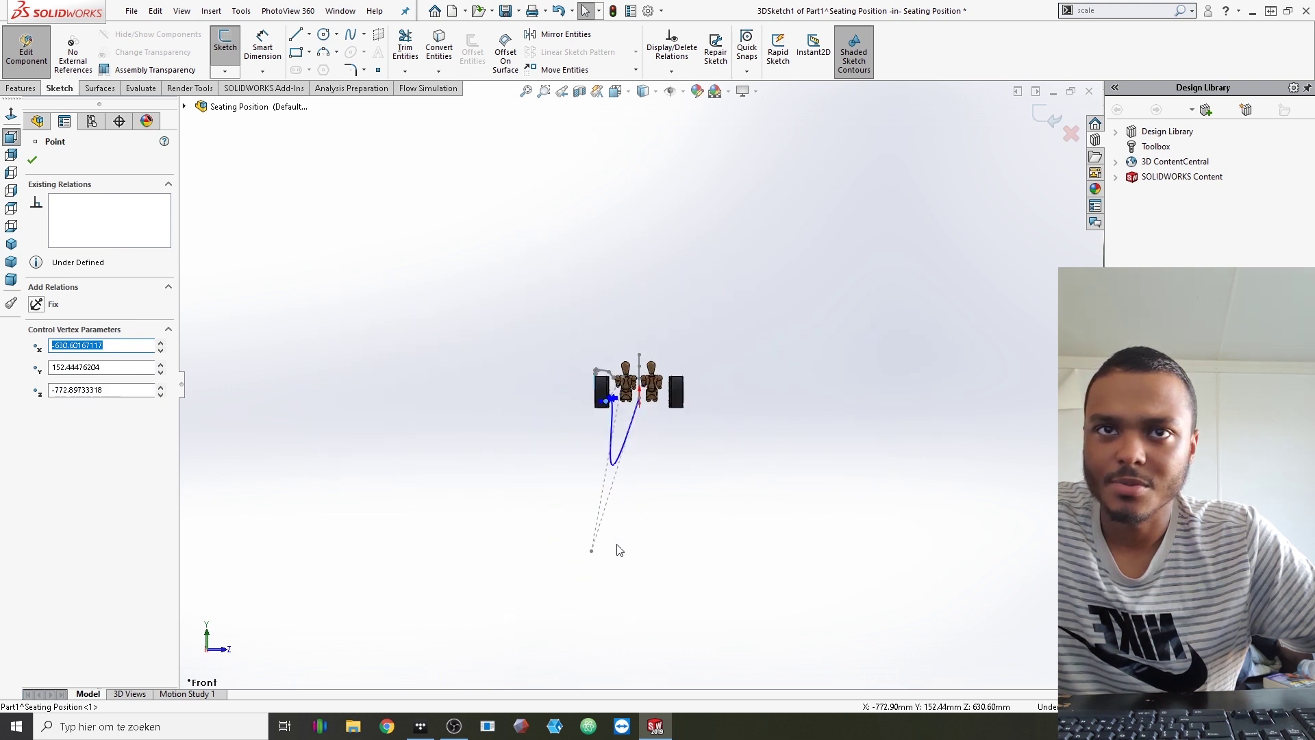
{"action": "left_click", "coordinate": [624, 448]}
{"action": "scroll", "coordinate": [620, 456], "scroll_direction": "up", "scroll_amount": 3}
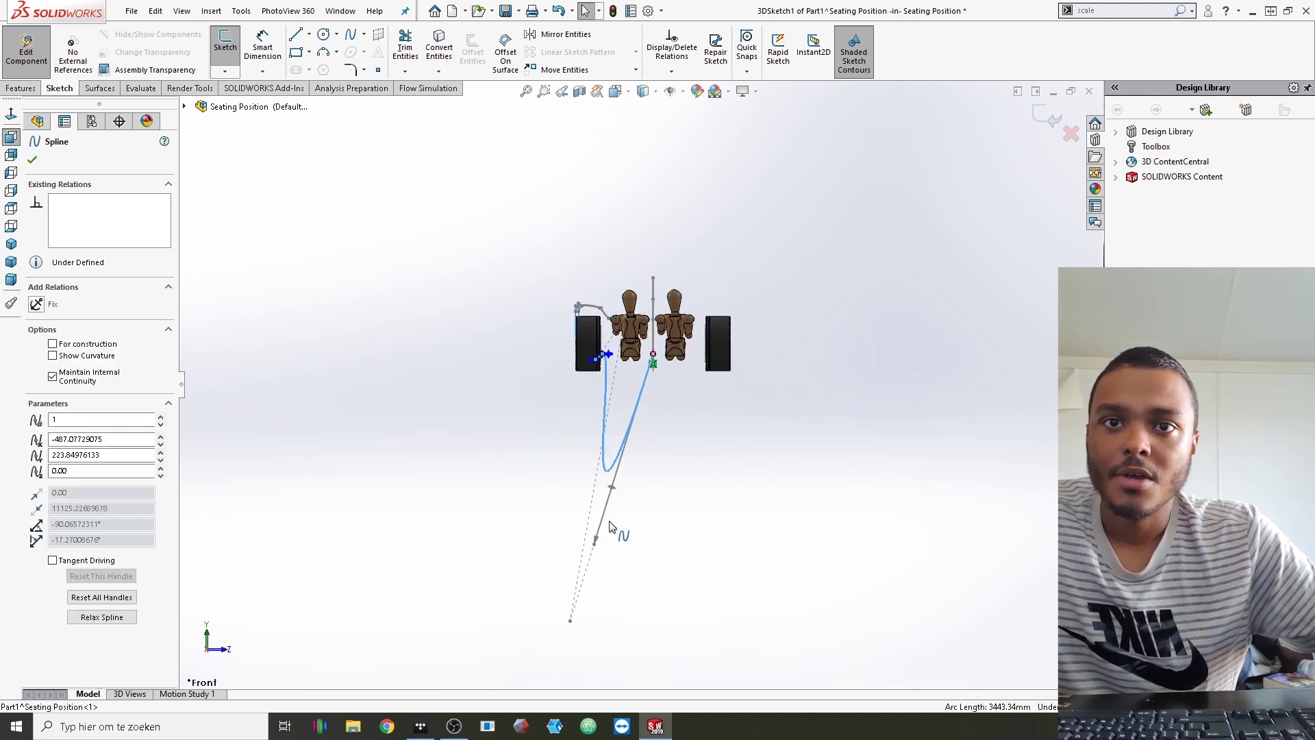
{"action": "left_click_drag", "start_coordinate": [612, 469], "coordinate": [633, 358]}
{"action": "scroll", "coordinate": [634, 357], "scroll_direction": "up", "scroll_amount": 6}
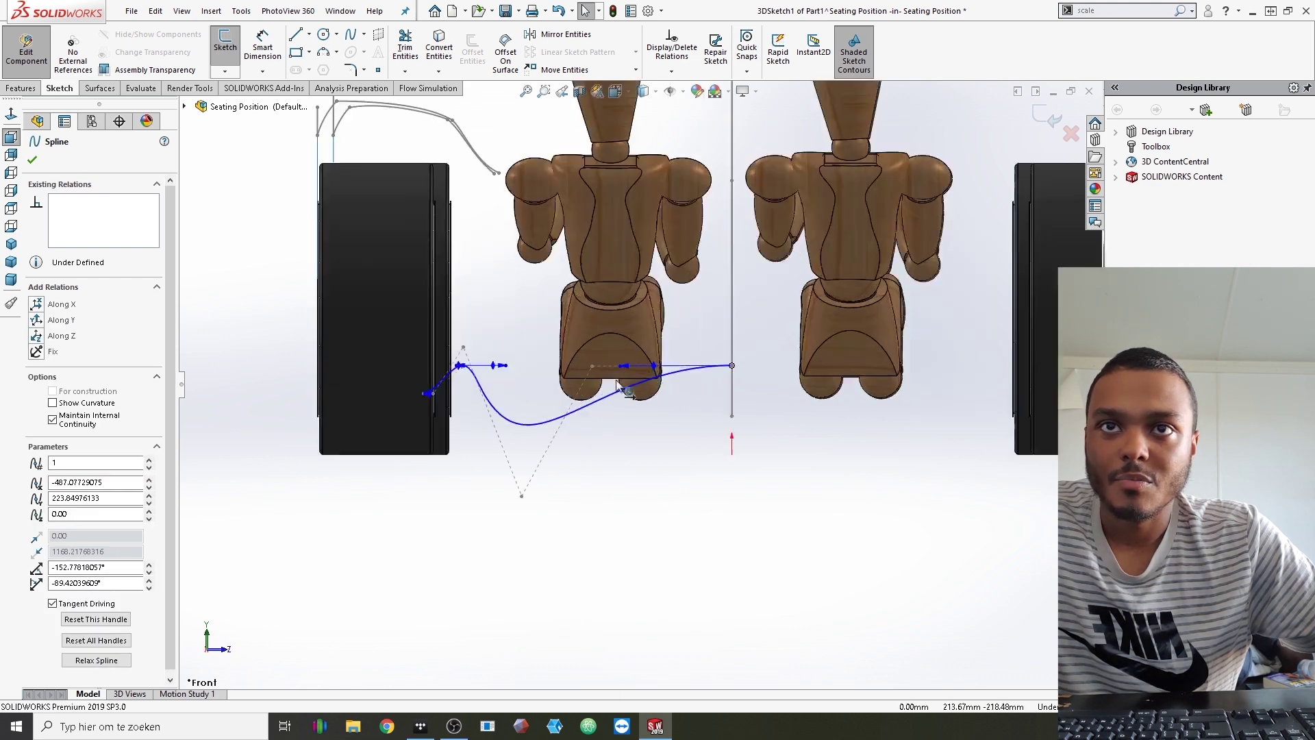
{"action": "left_click", "coordinate": [571, 363]}
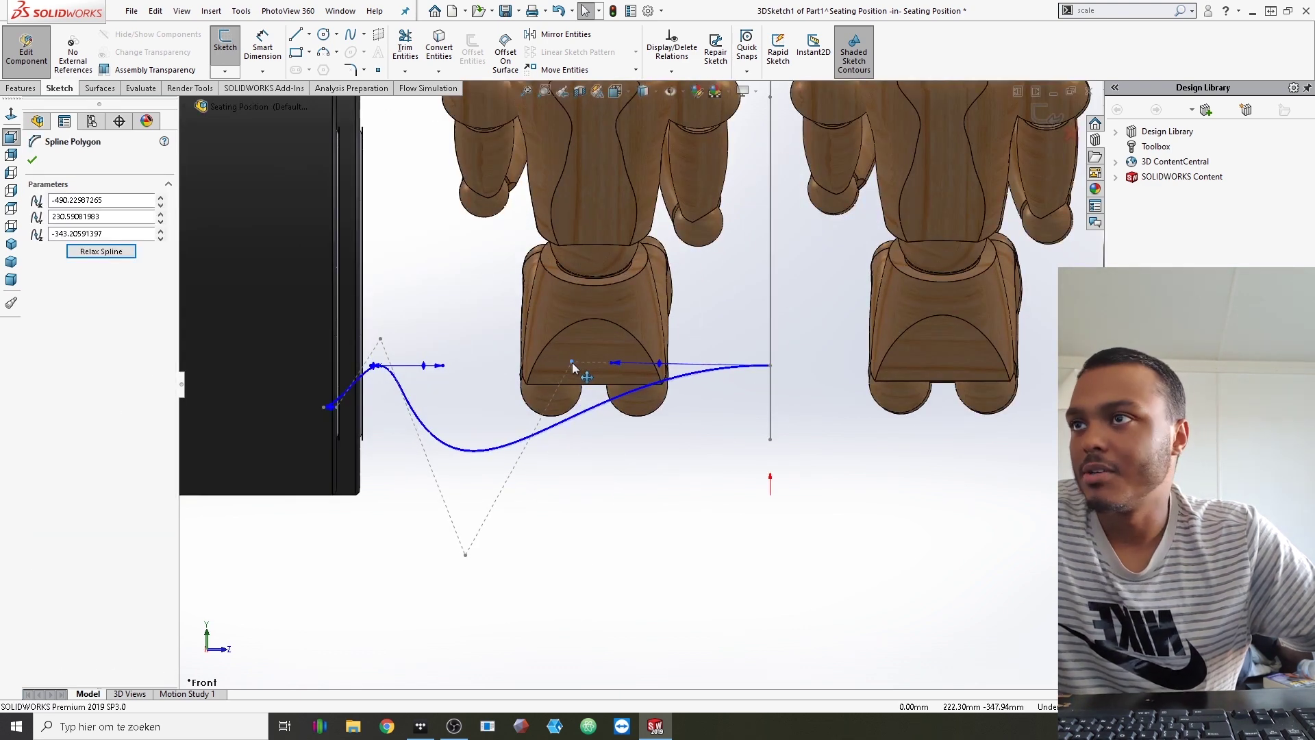
{"action": "left_click", "coordinate": [617, 364]}
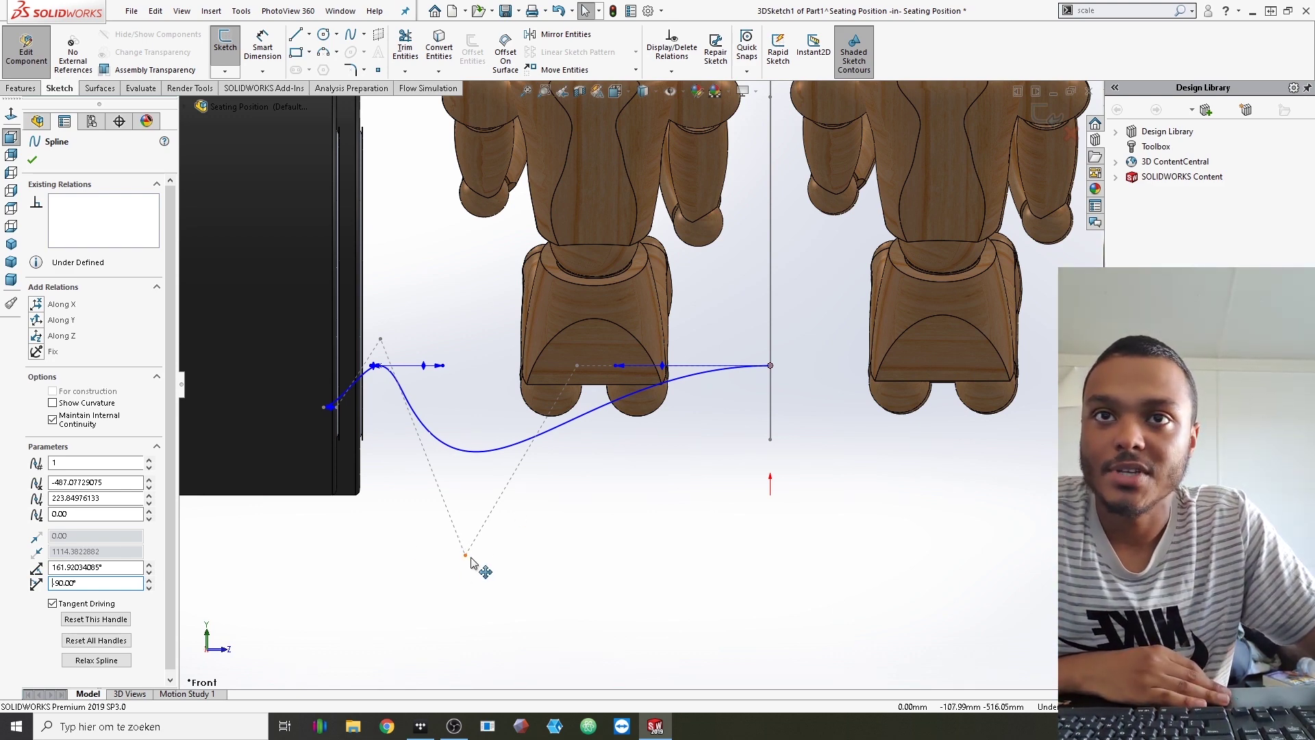
Raise the spline's lowest control point and adjust the added tangent handle to flatten the curve between the centre line and the wheel
{"action": "left_click_drag", "start_coordinate": [486, 485], "coordinate": [489, 377]}
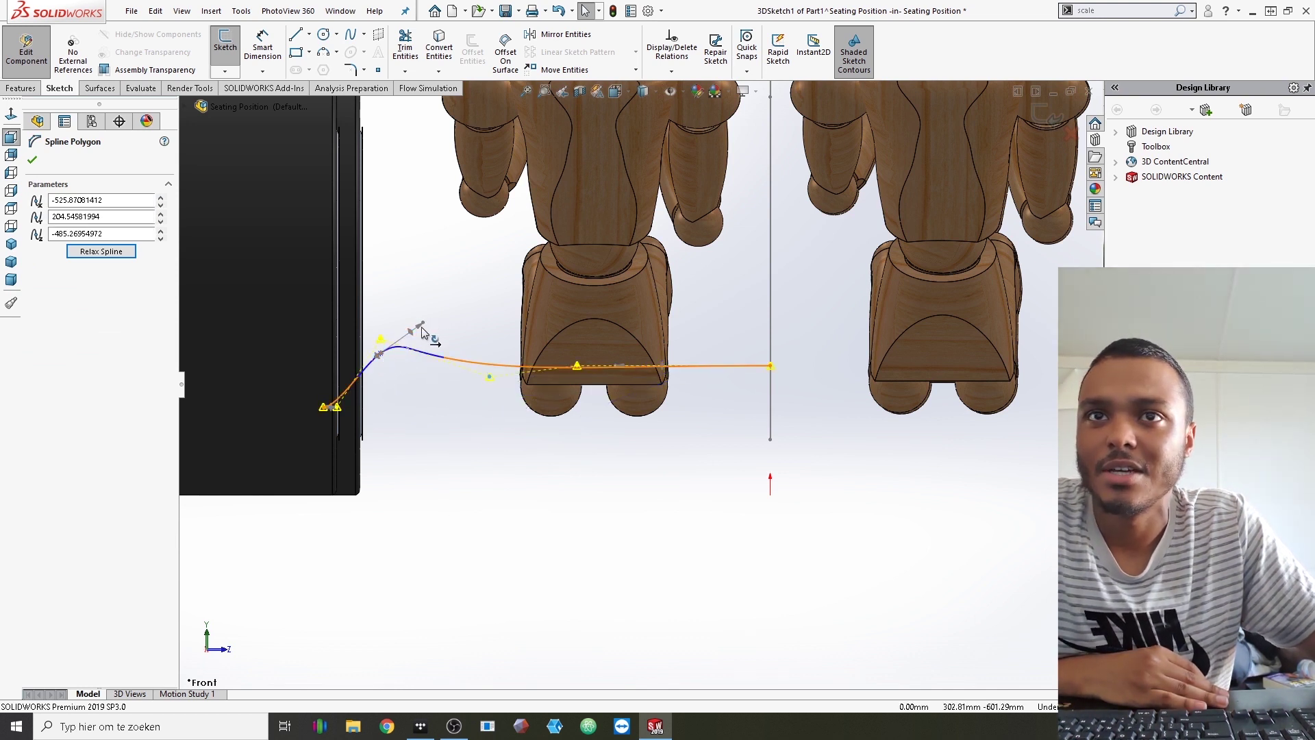
{"action": "left_click_drag", "start_coordinate": [425, 326], "coordinate": [420, 364]}
{"action": "left_click", "coordinate": [421, 376]}
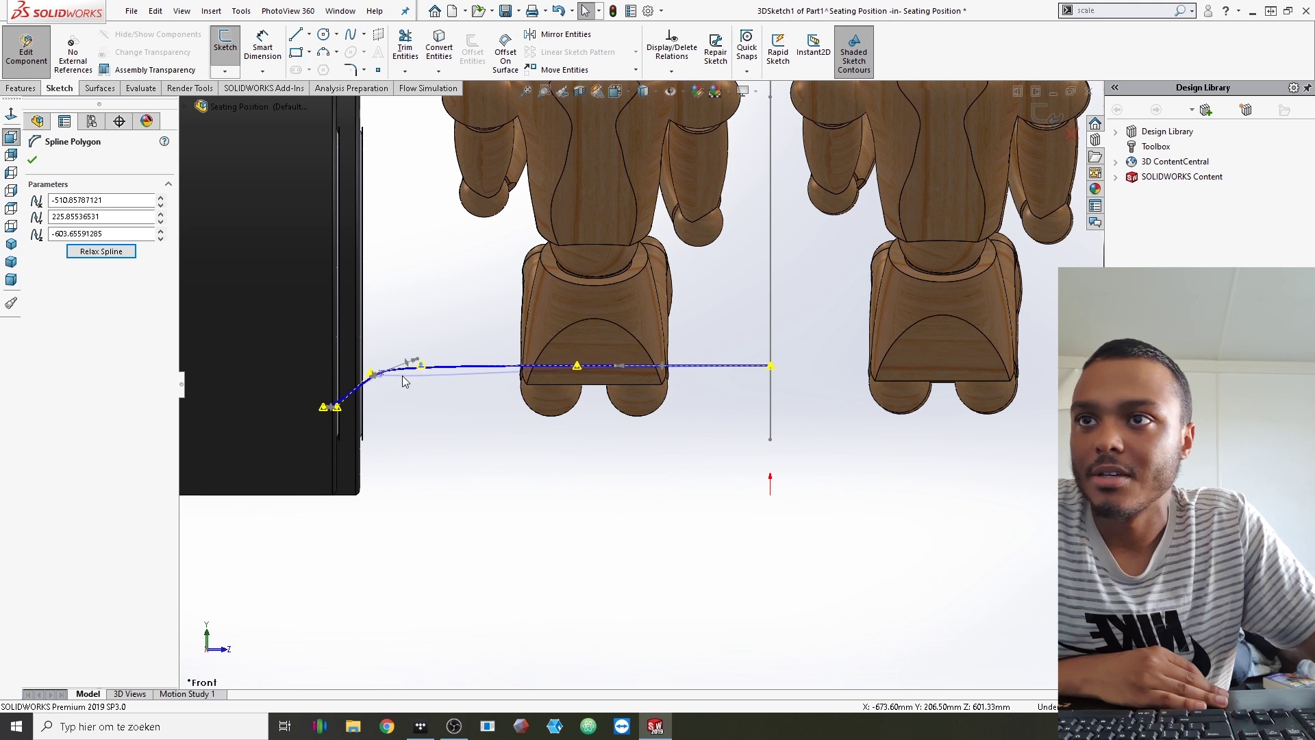
Refine the control points and tangent handle near the wheel so the spline's outer end curves smoothly downward in the front view
{"action": "scroll", "coordinate": [347, 440], "scroll_direction": "down", "scroll_amount": 3}
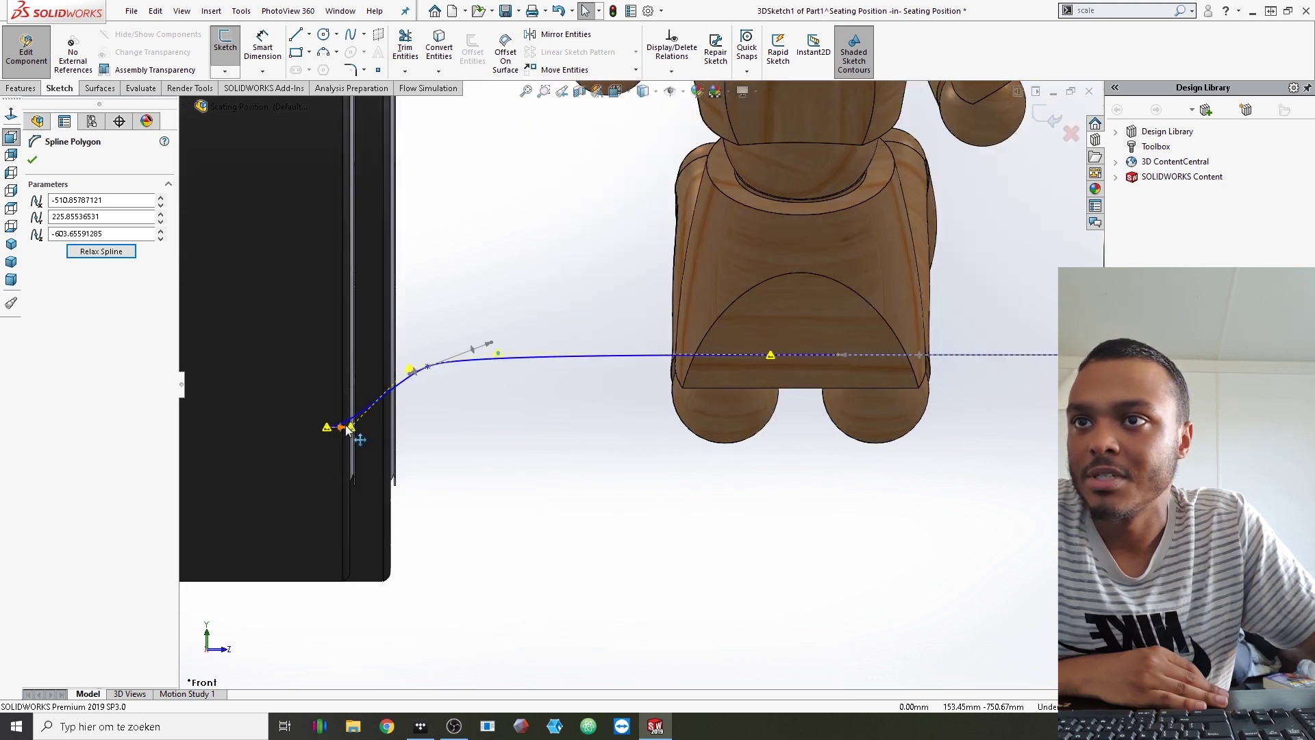
{"action": "left_click_drag", "start_coordinate": [347, 430], "coordinate": [338, 413]}
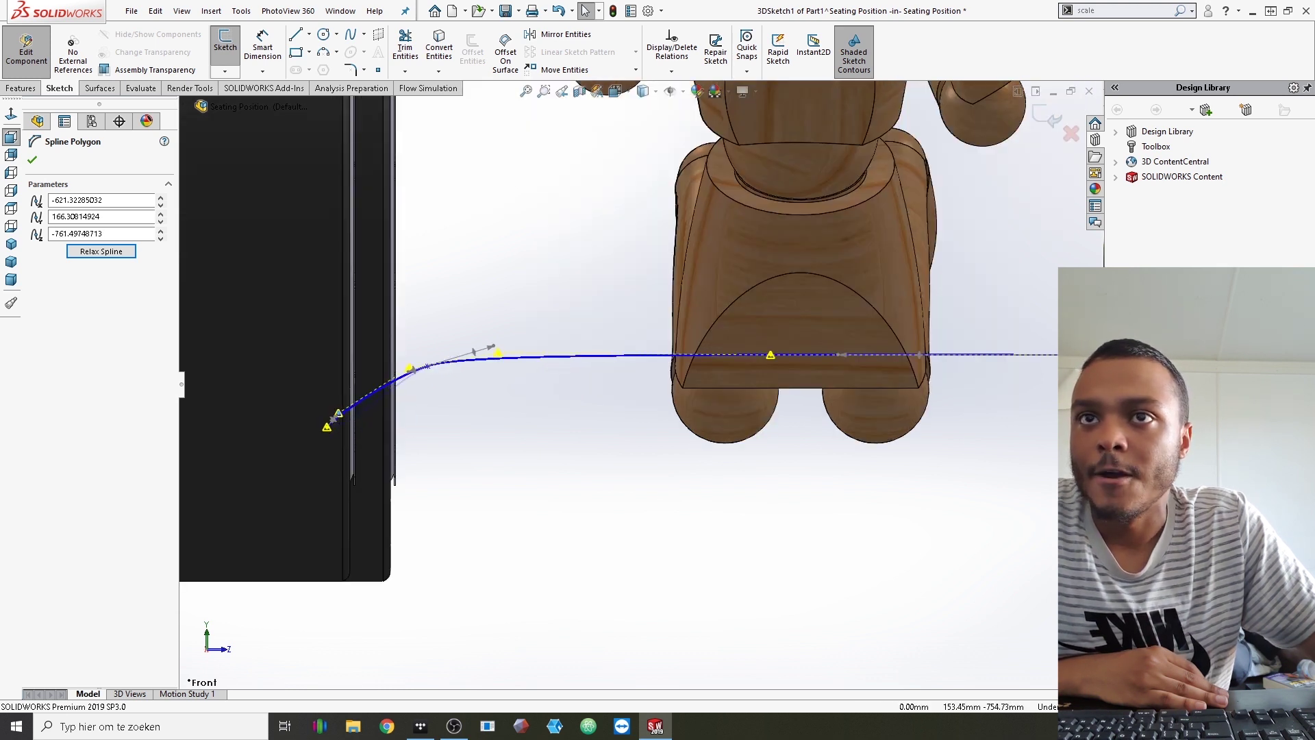
{"action": "left_click", "coordinate": [493, 353]}
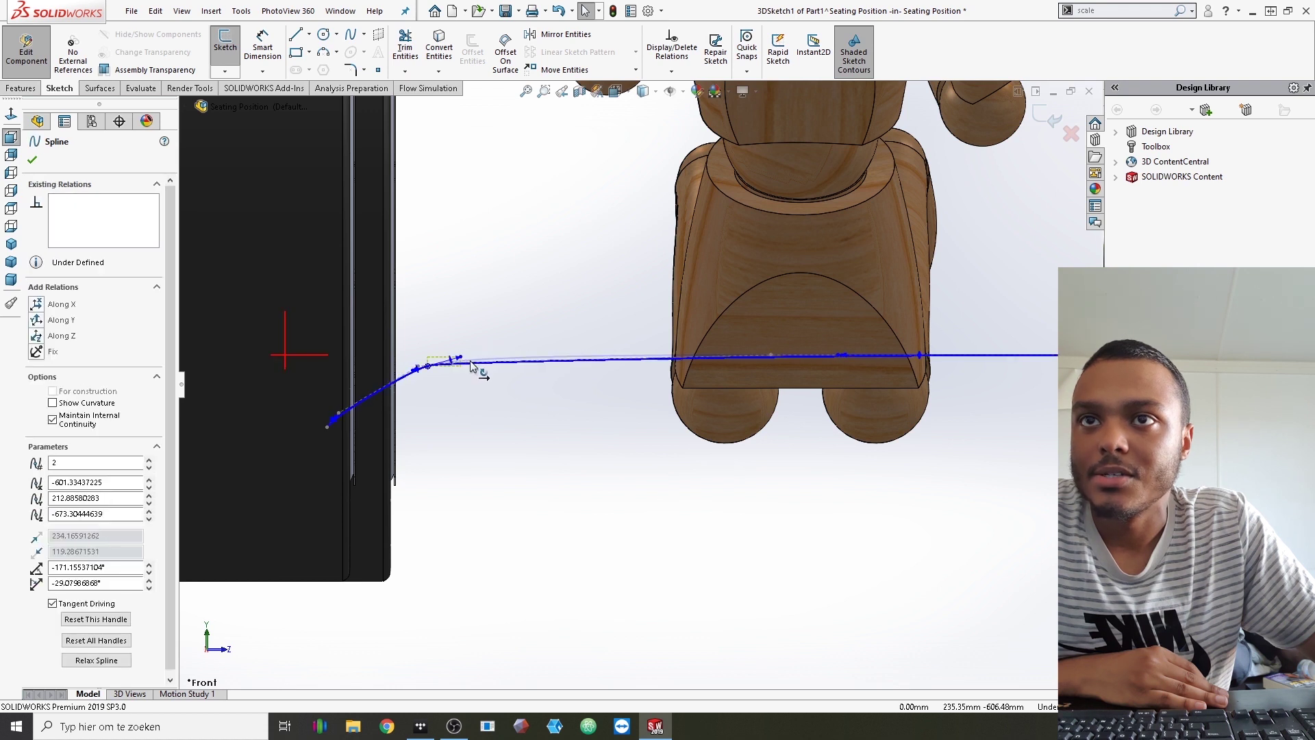
{"action": "left_click_drag", "start_coordinate": [472, 365], "coordinate": [381, 383]}
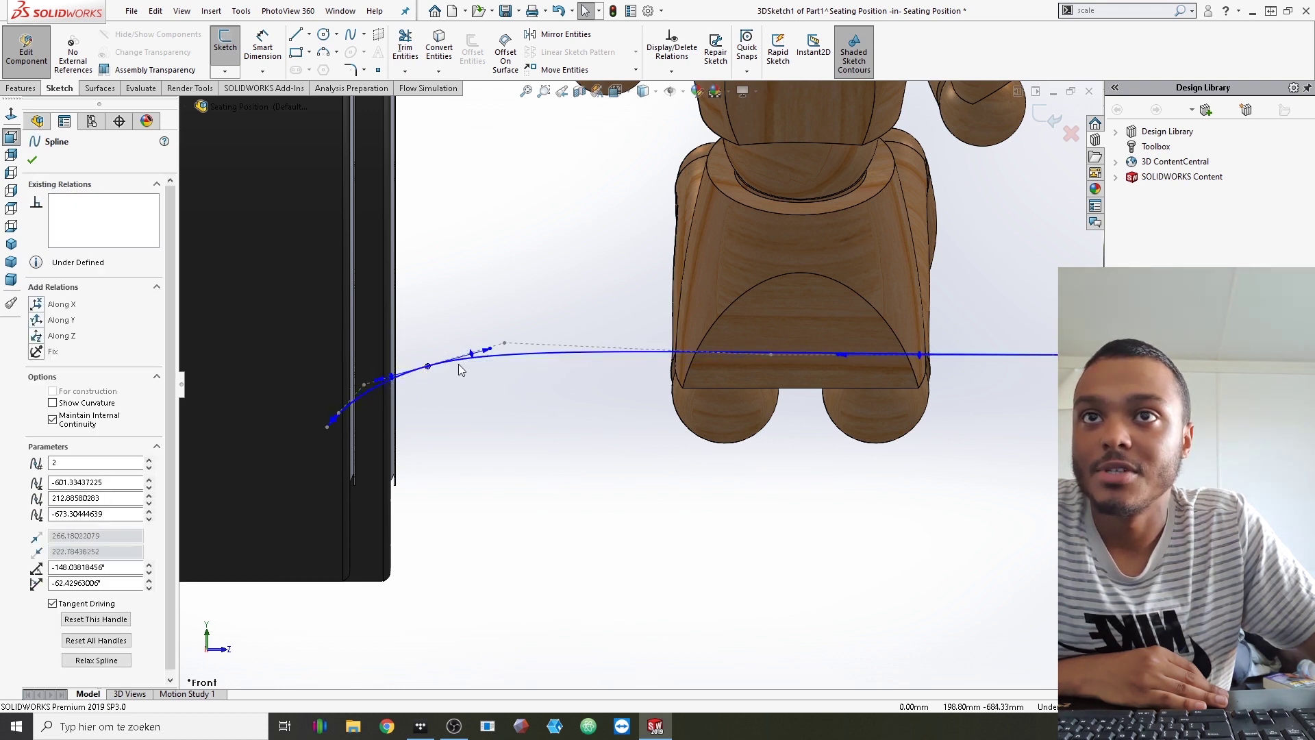
{"action": "left_click_drag", "start_coordinate": [506, 345], "coordinate": [481, 362]}
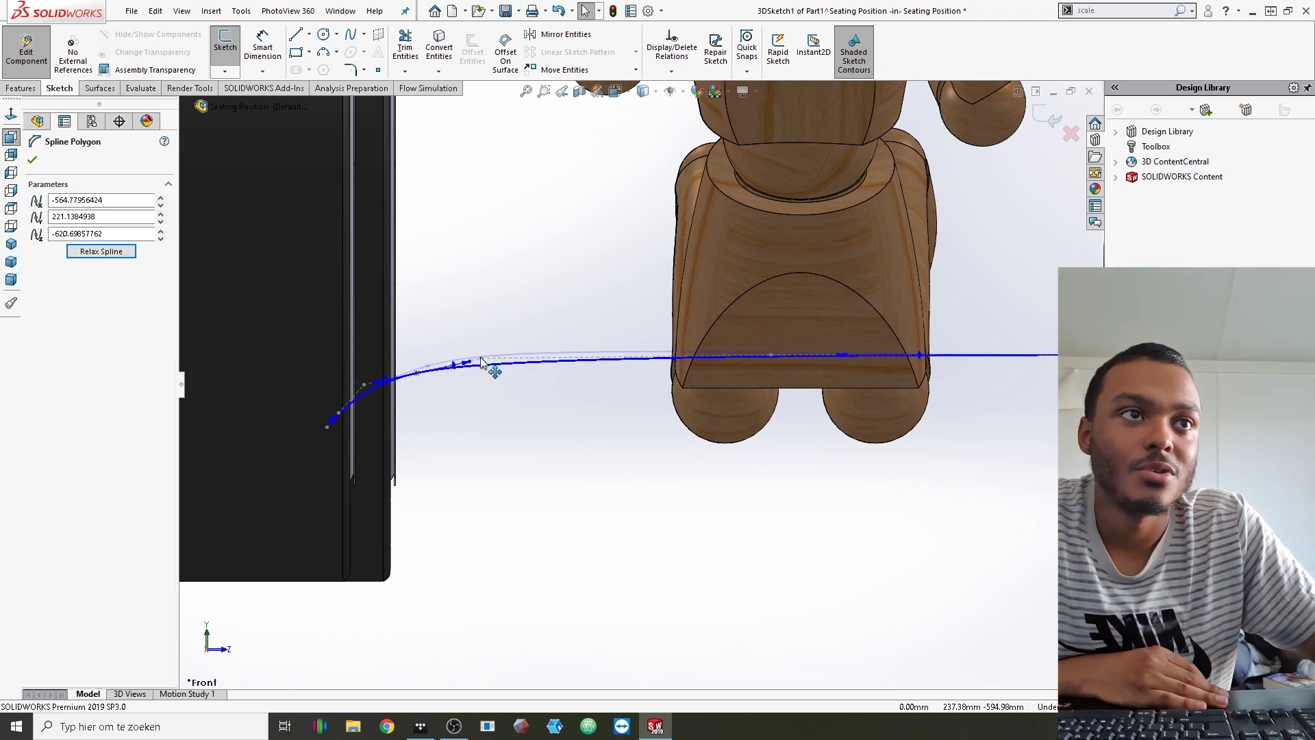
{"action": "left_click", "coordinate": [420, 390]}
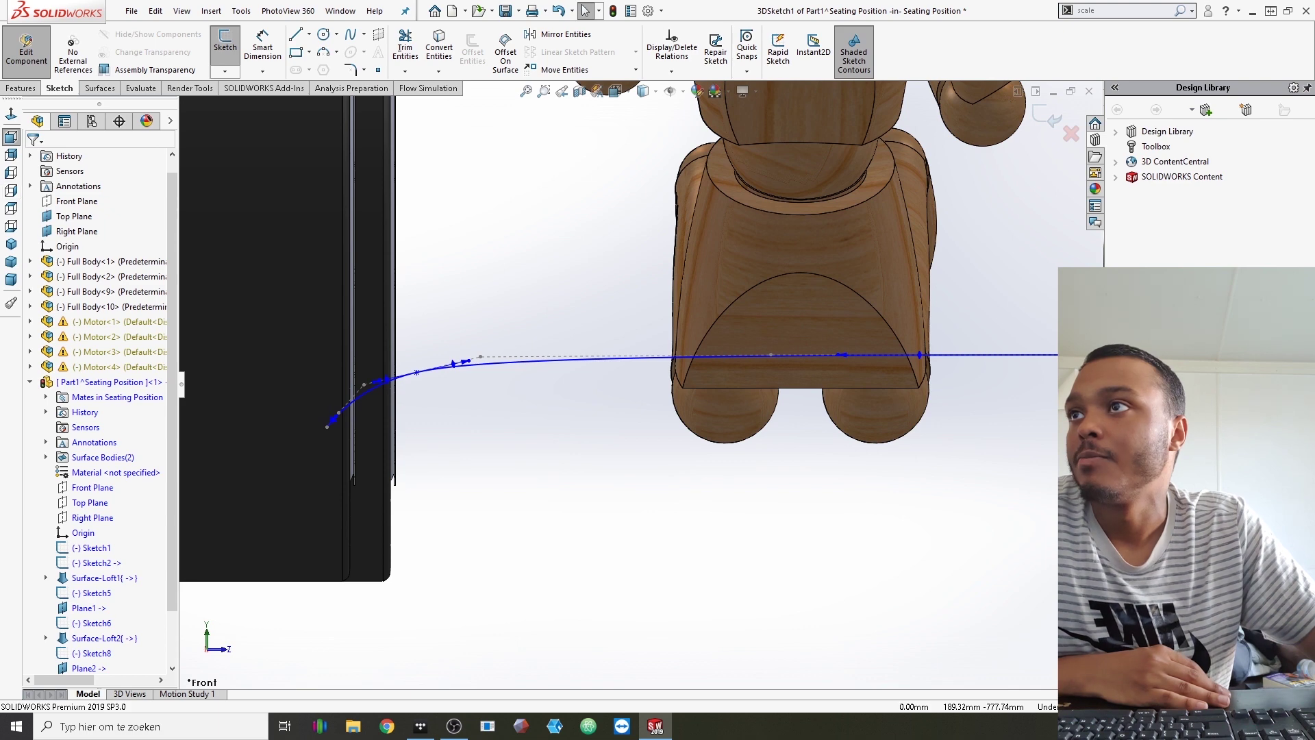
In the top view, move the control point near the spline's outer end forward to smooth out the dip
{"action": "left_click", "coordinate": [11, 209]}
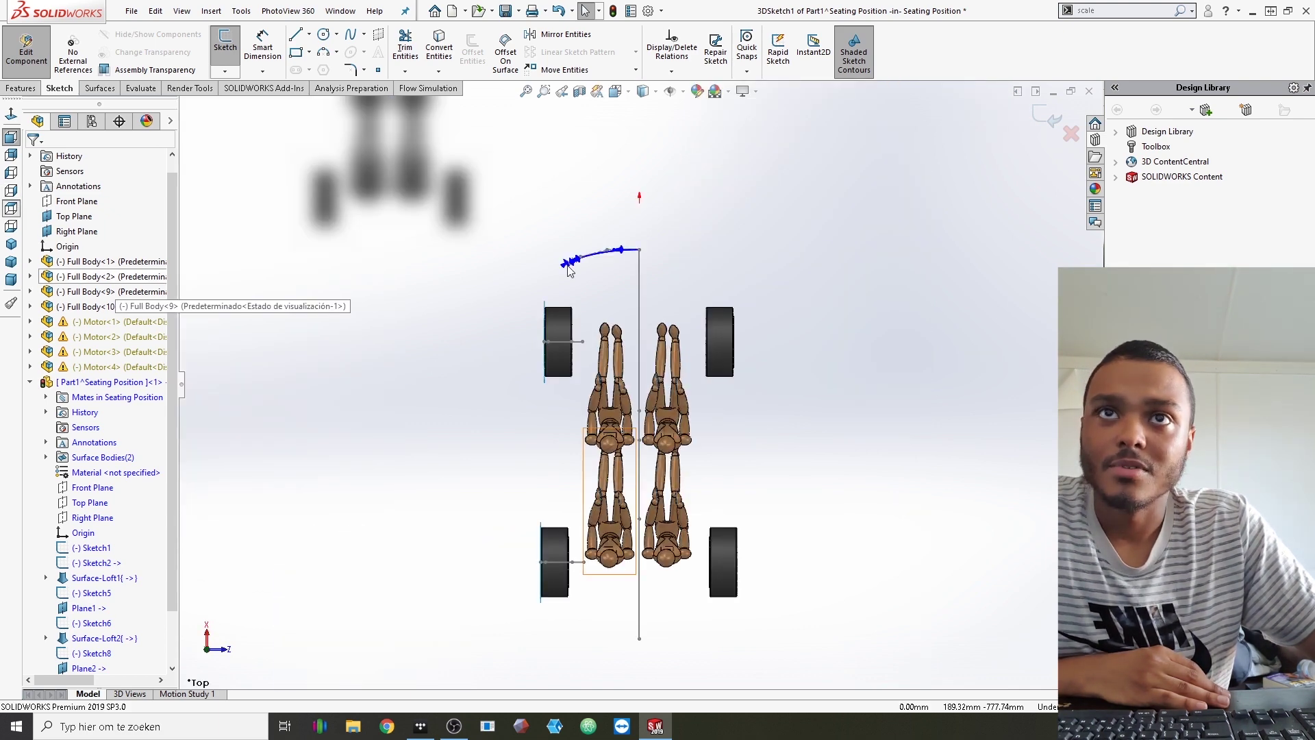
{"action": "left_click", "coordinate": [564, 264]}
{"action": "scroll", "coordinate": [572, 268], "scroll_direction": "down", "scroll_amount": 4}
{"action": "left_click", "coordinate": [614, 286]}
{"action": "scroll", "coordinate": [603, 274], "scroll_direction": "down", "scroll_amount": 5}
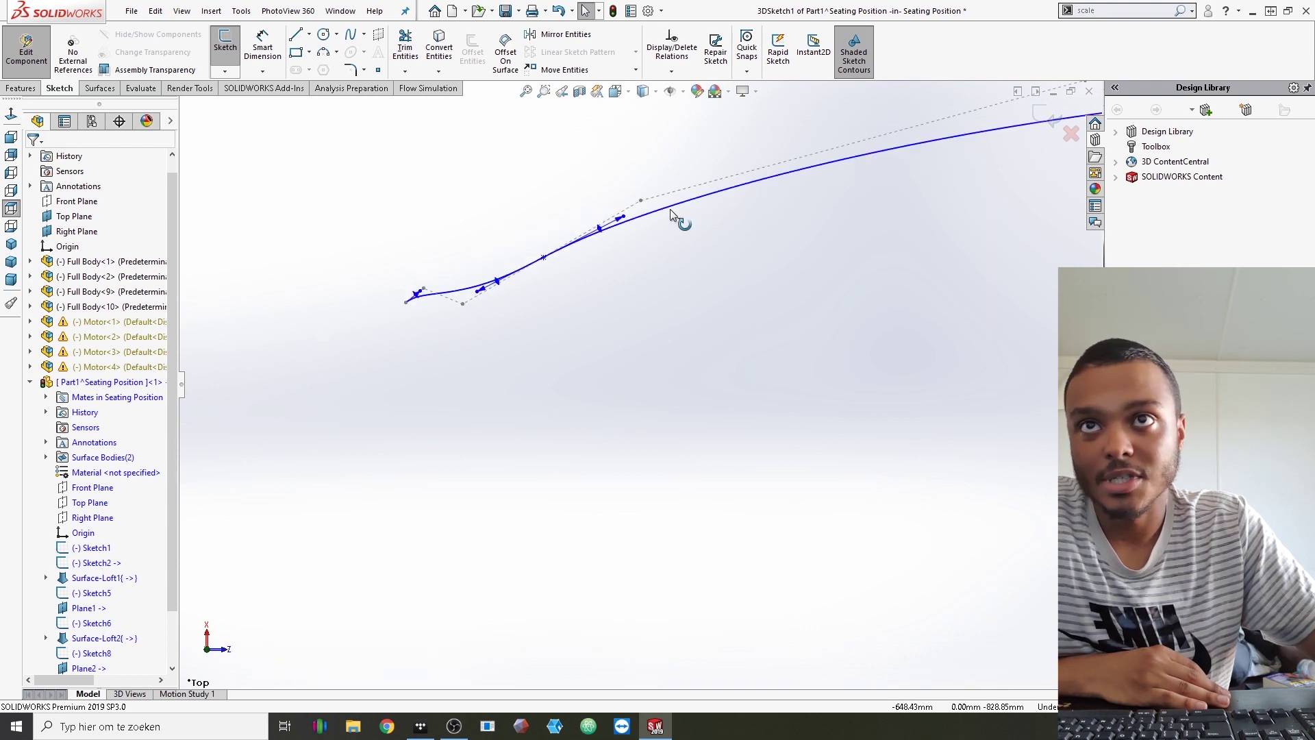
{"action": "scroll", "coordinate": [425, 288], "scroll_direction": "down", "scroll_amount": 3}
{"action": "left_click_drag", "start_coordinate": [466, 314], "coordinate": [465, 264]}
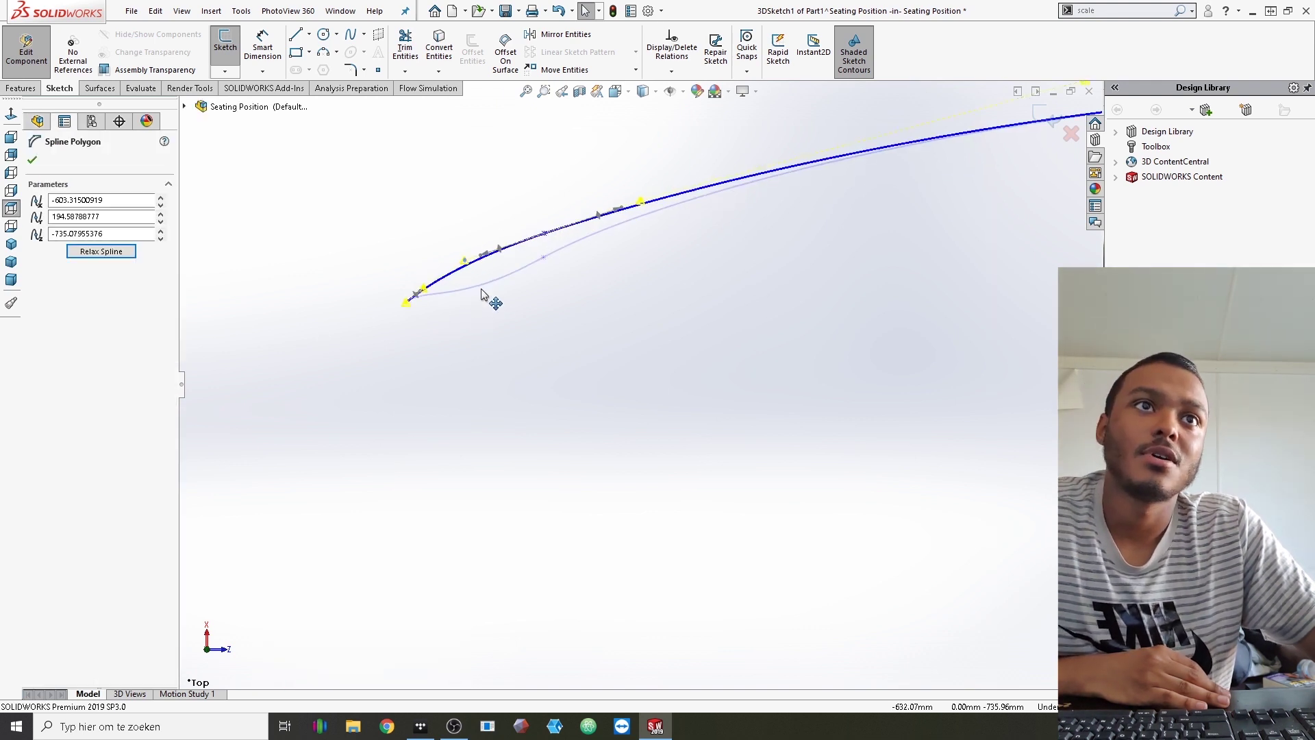
{"action": "scroll", "coordinate": [754, 459], "scroll_direction": "up", "scroll_amount": 3}
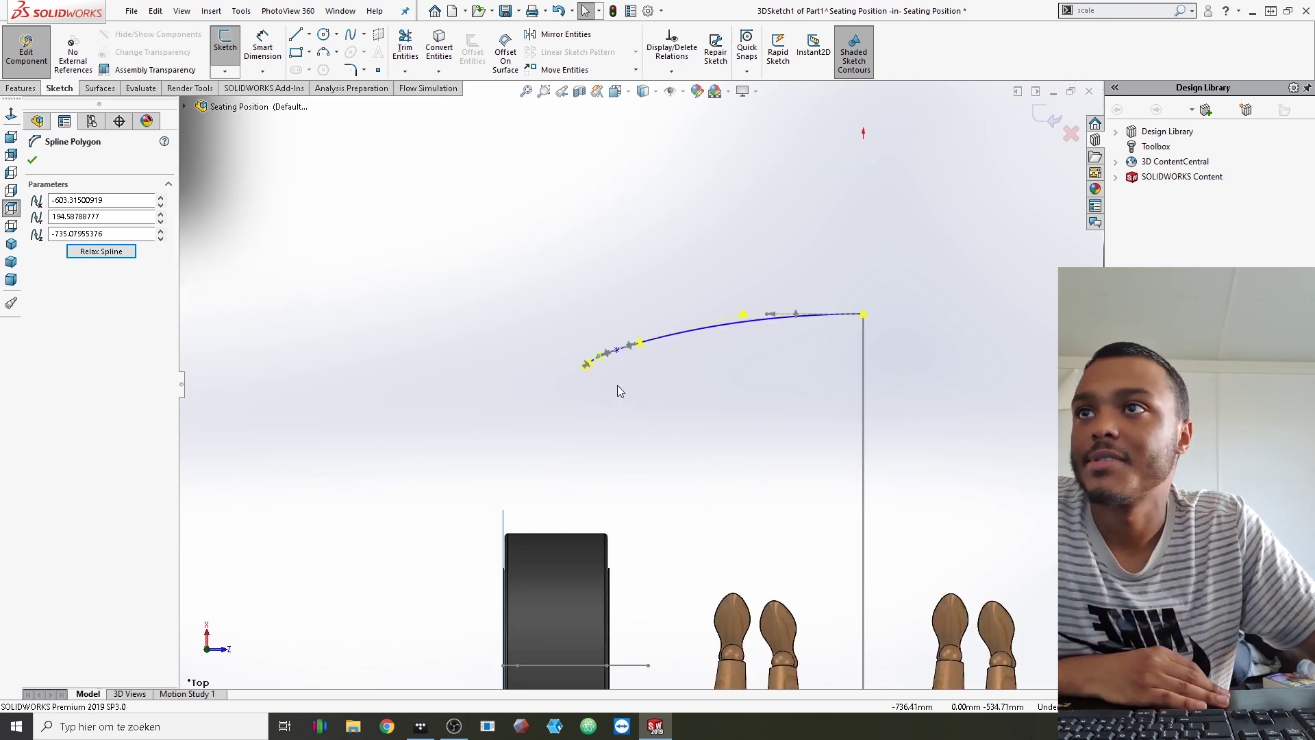
Close the 3D sketch of the front spline and highlight it on the model to check it
{"action": "left_click", "coordinate": [429, 327]}
{"action": "middle_click_drag", "start_coordinate": [428, 328], "coordinate": [747, 267]}
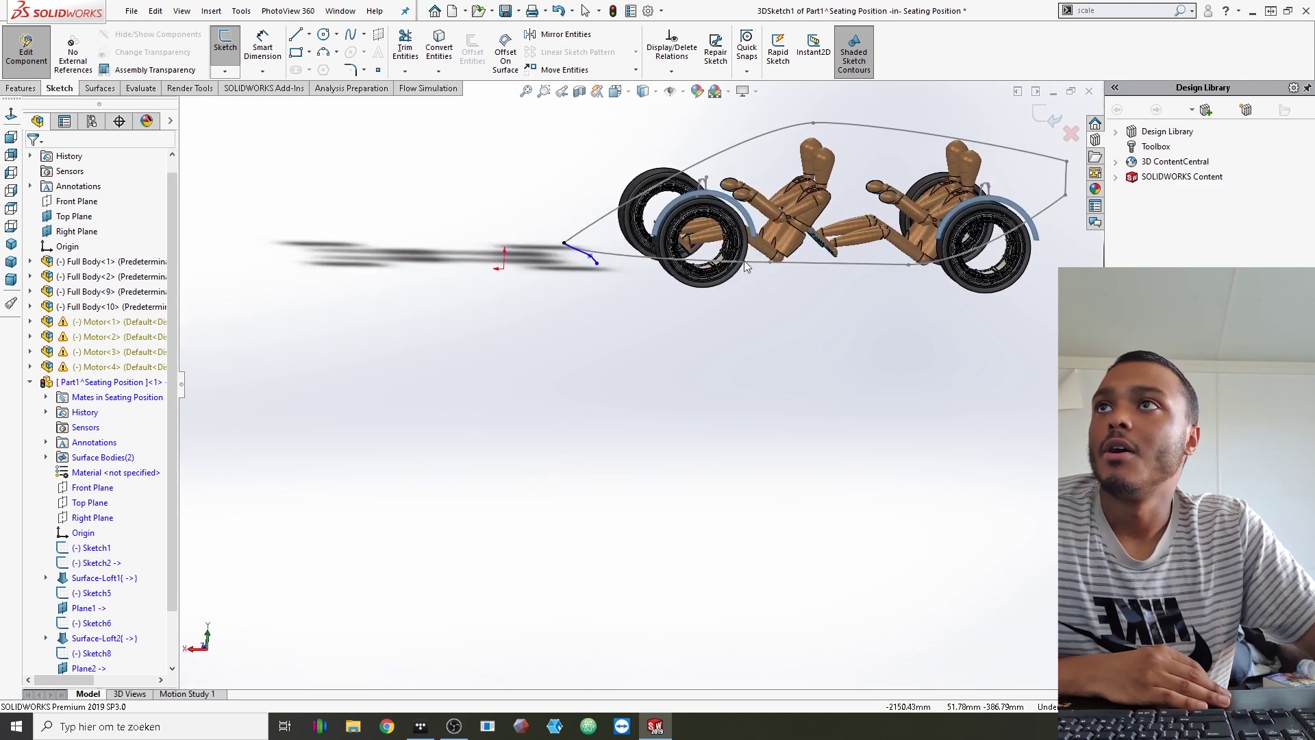
{"action": "left_click", "coordinate": [225, 71]}
{"action": "left_click", "coordinate": [252, 87]}
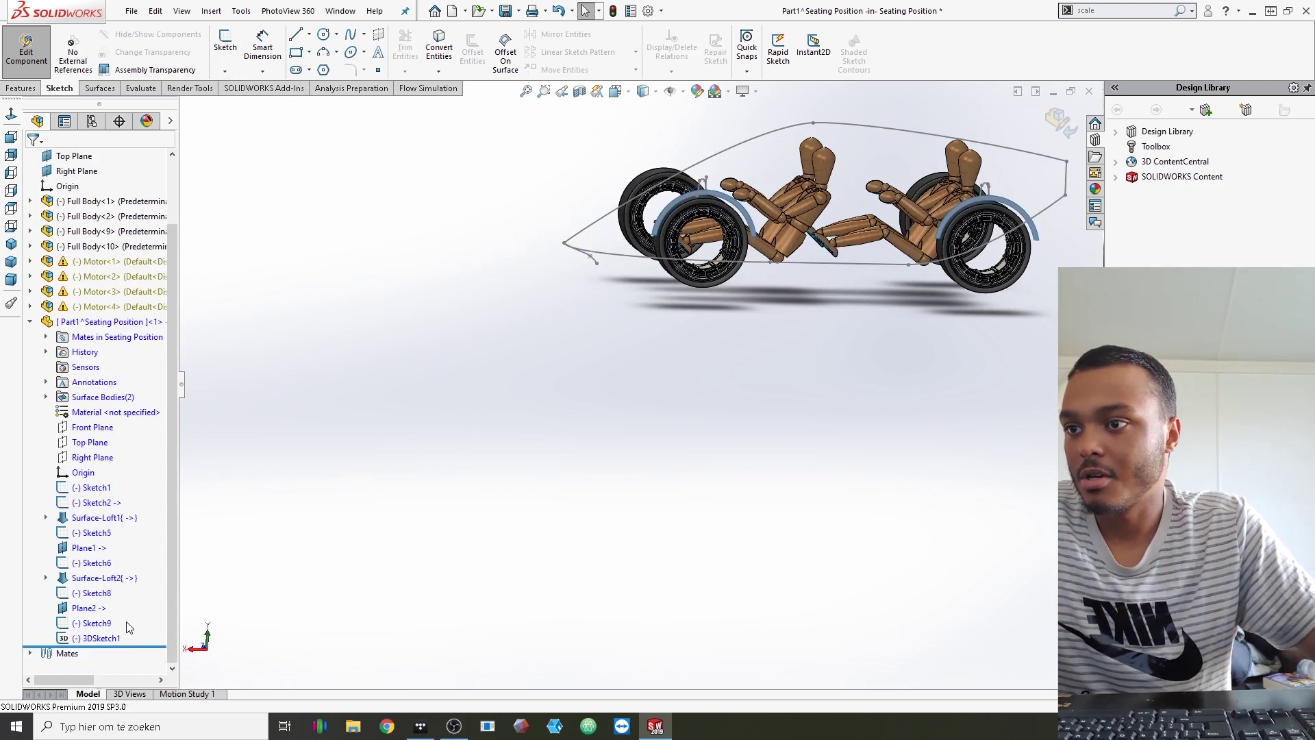
{"action": "left_click", "coordinate": [113, 640]}
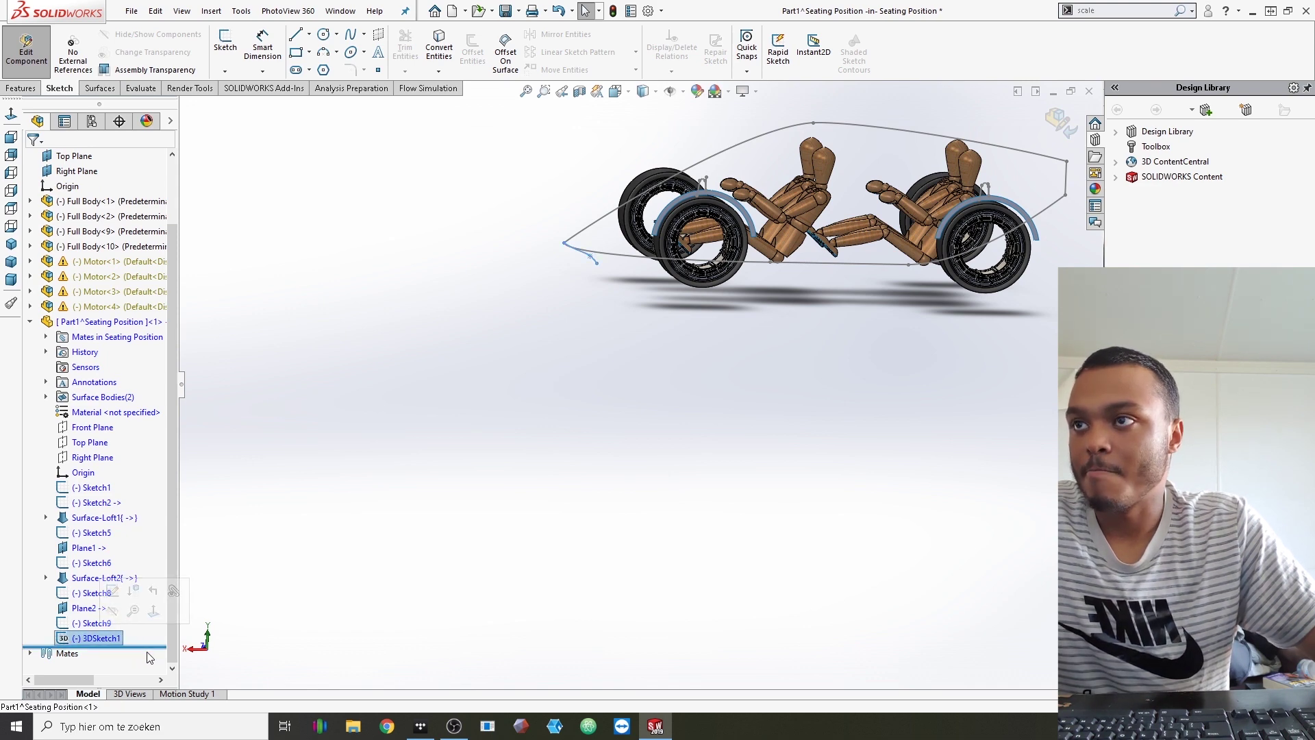
{"action": "left_click", "coordinate": [406, 330]}
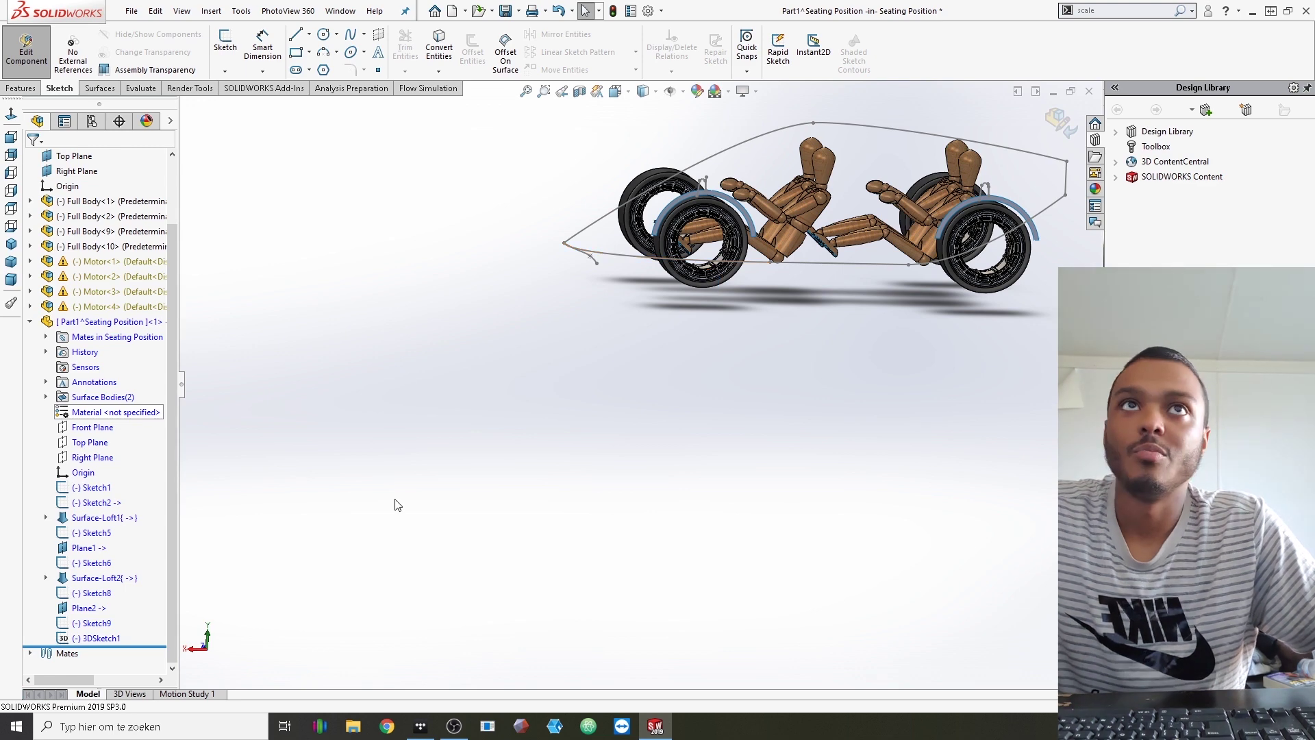
Create a reference plane through the side profile's lower point ahead of the rear wheel, parallel to the assembly's Top Plane
{"action": "left_click", "coordinate": [22, 89]}
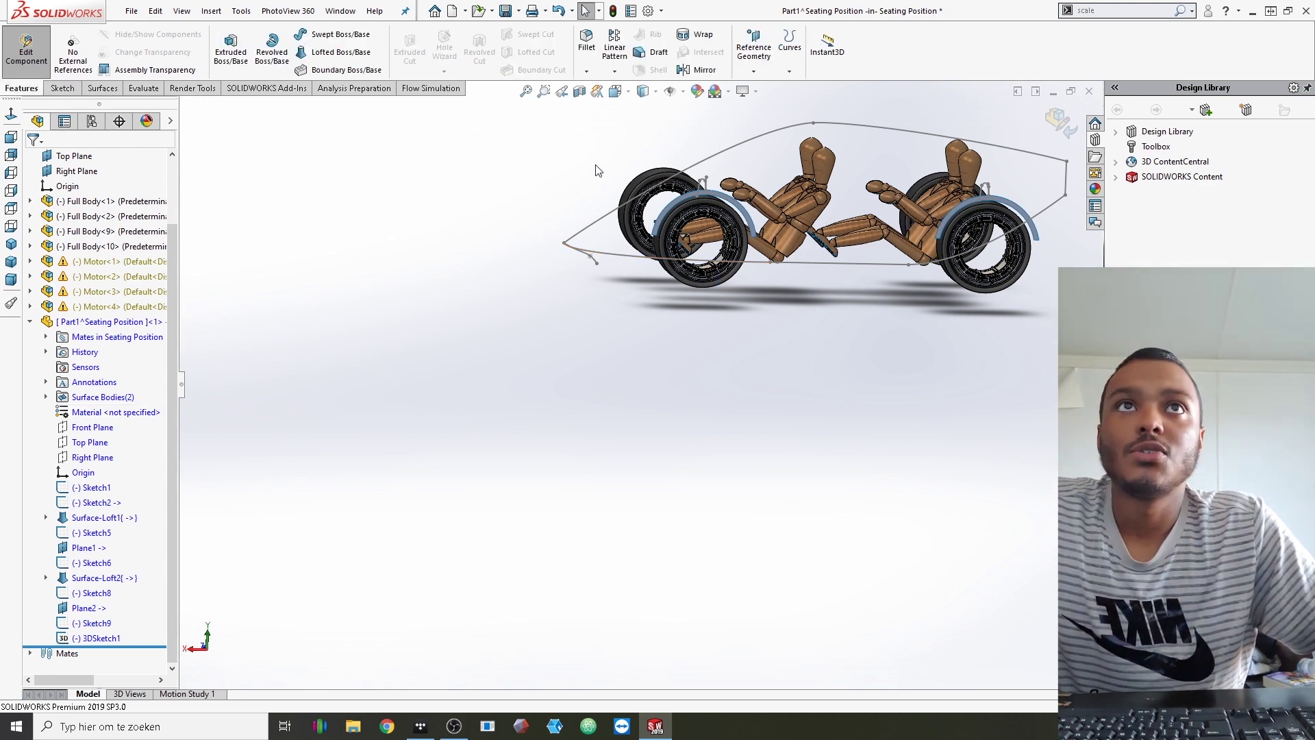
{"action": "left_click", "coordinate": [753, 52]}
{"action": "left_click", "coordinate": [766, 103]}
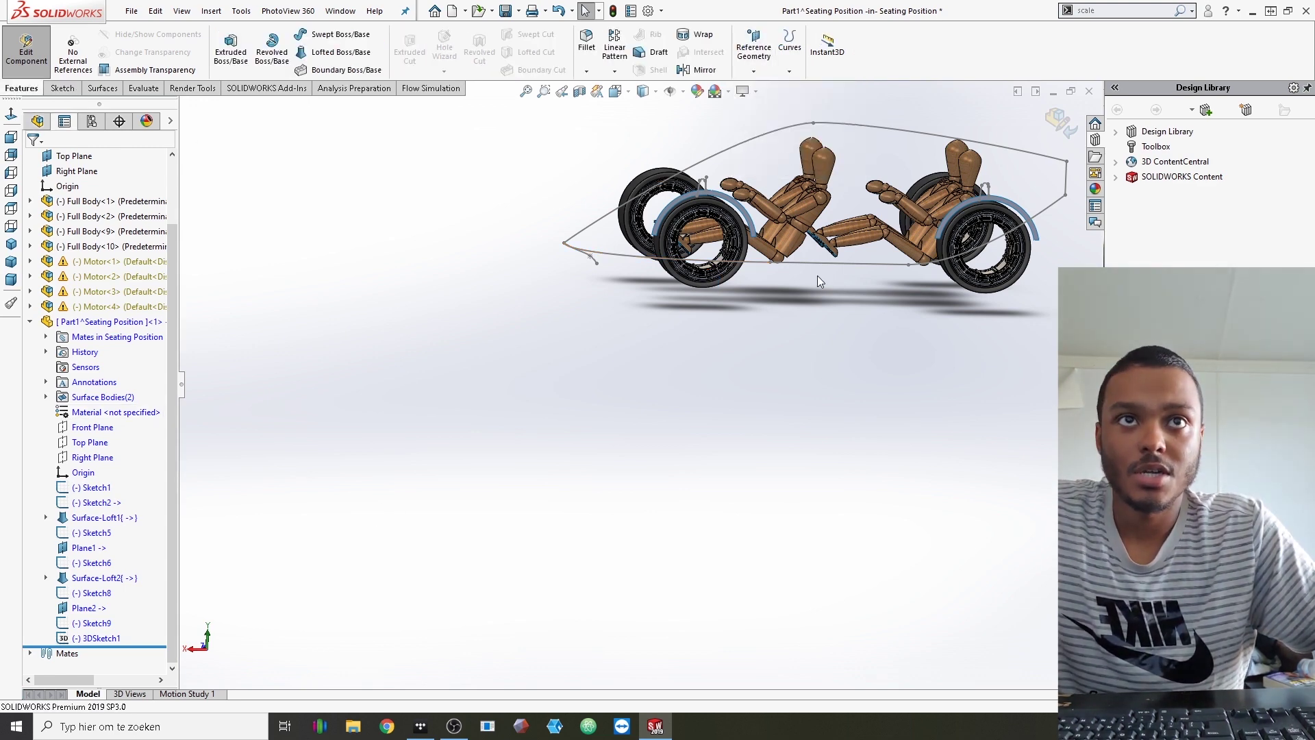
{"action": "left_click", "coordinate": [909, 265]}
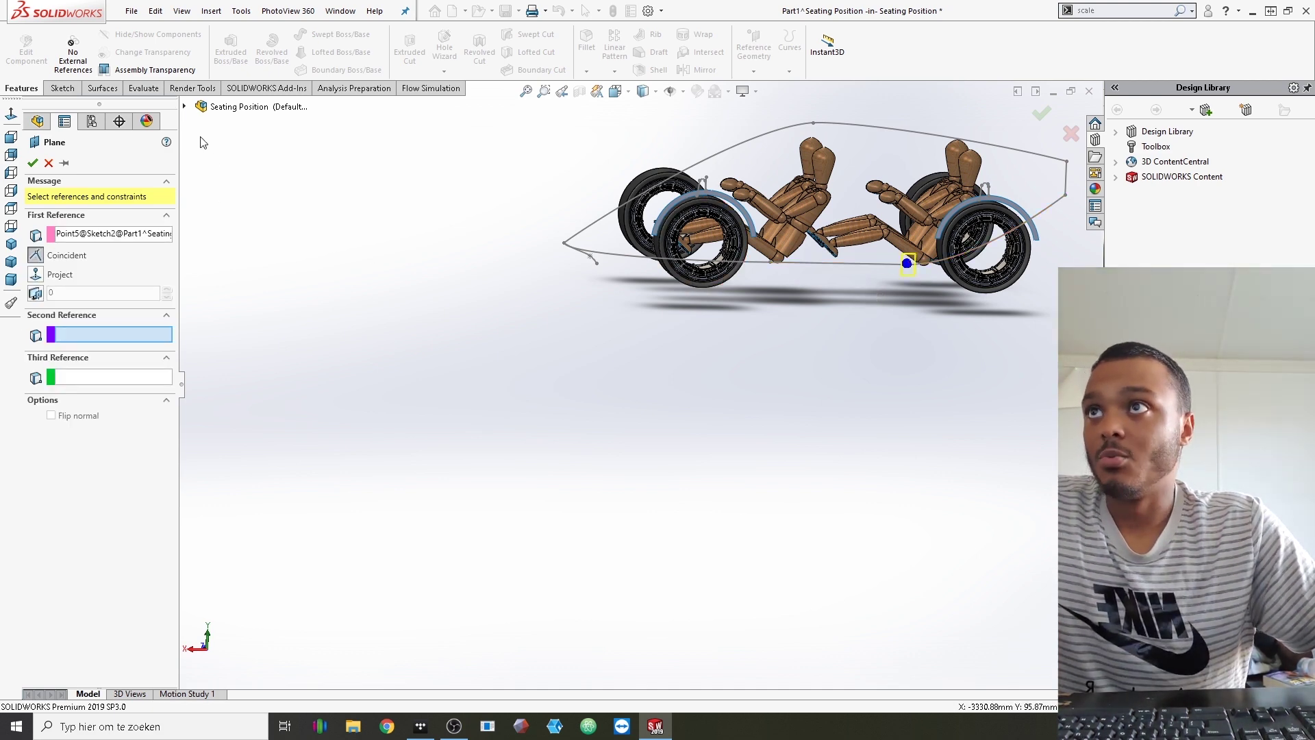
{"action": "key", "text": "c"}
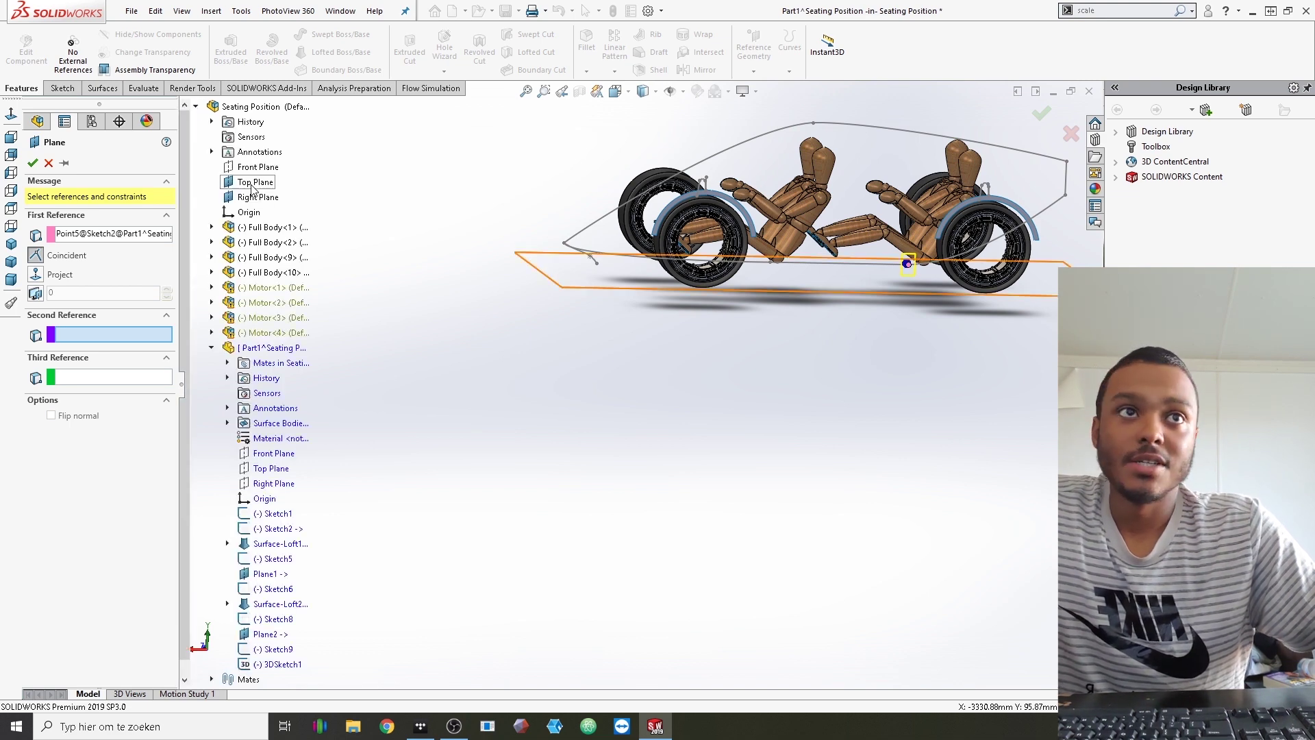
{"action": "scroll", "coordinate": [593, 314], "scroll_direction": "down", "scroll_amount": 2}
{"action": "middle_click_drag", "start_coordinate": [592, 314], "coordinate": [584, 301]}
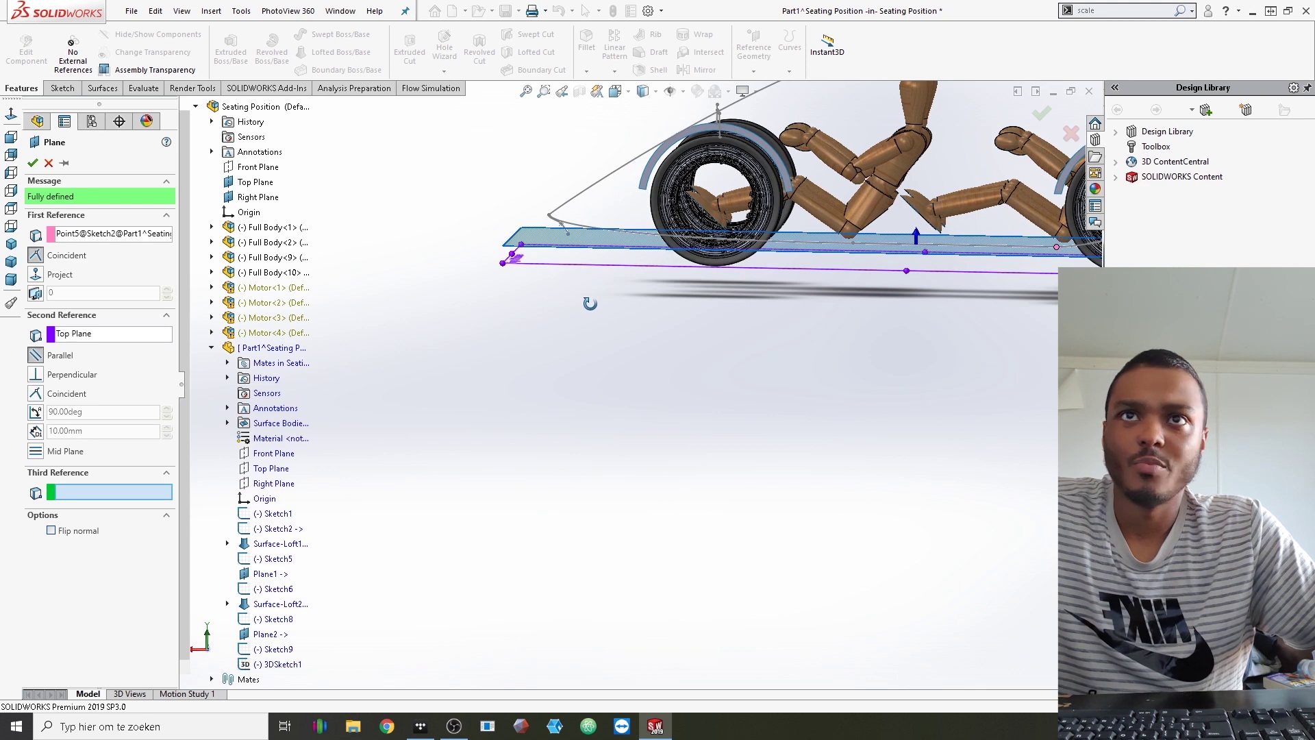
{"action": "left_click", "coordinate": [32, 163]}
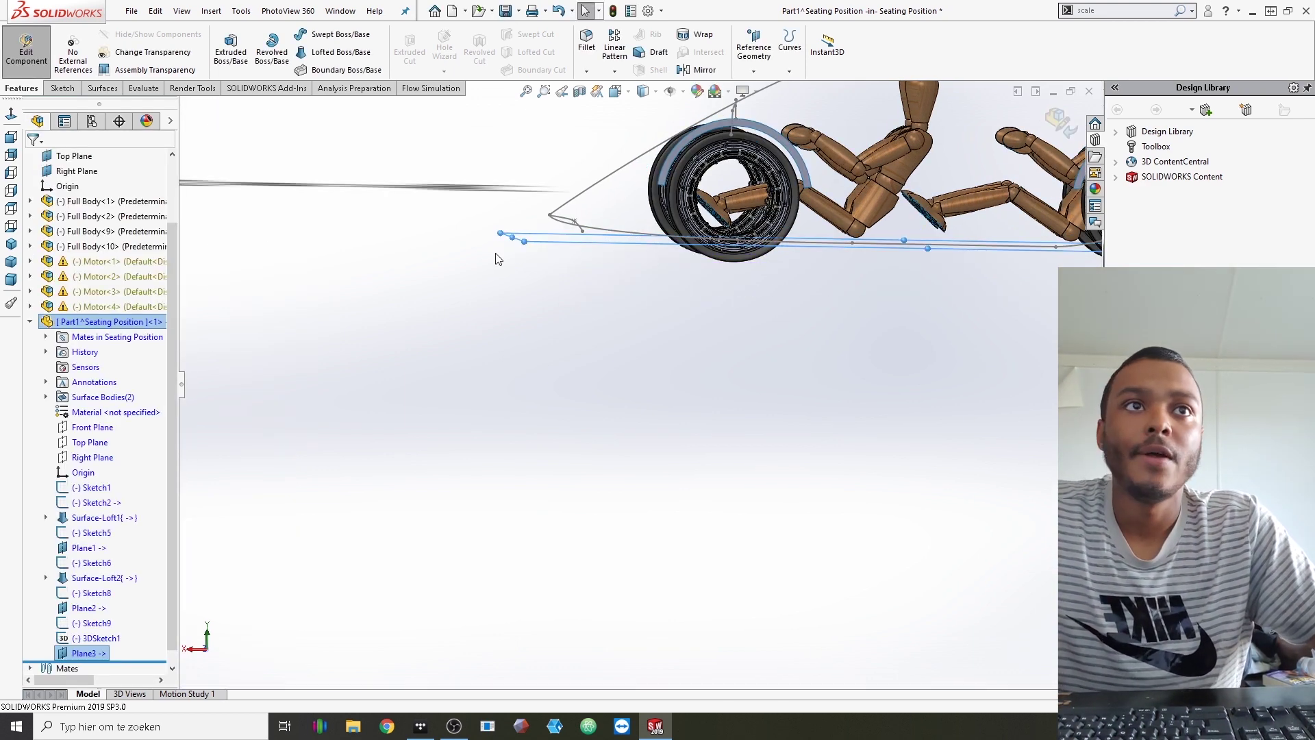
Reorder Plane3 above 3DSketch1 in the feature order and reopen 3DSketch1 for editing
{"action": "scroll", "coordinate": [502, 262], "scroll_direction": "up", "scroll_amount": 3}
{"action": "middle_click_drag", "start_coordinate": [504, 267], "coordinate": [505, 319]}
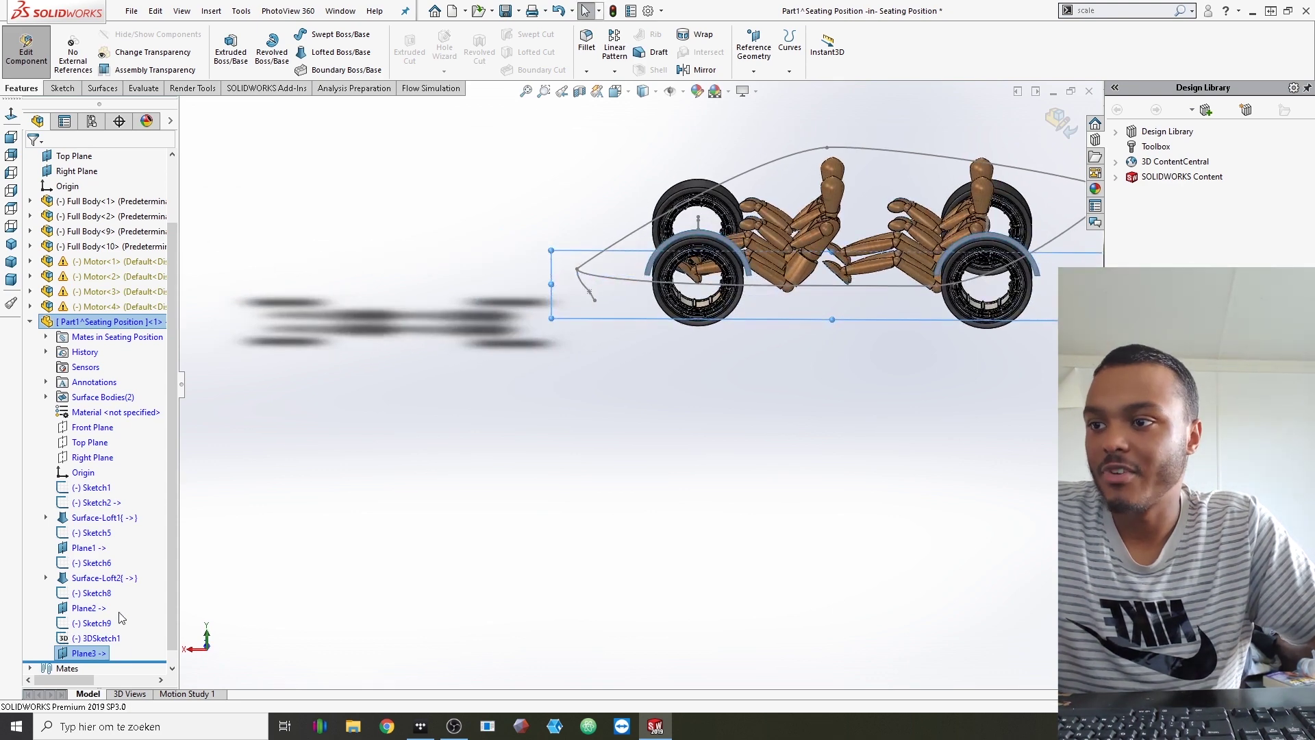
{"action": "left_click", "coordinate": [88, 653]}
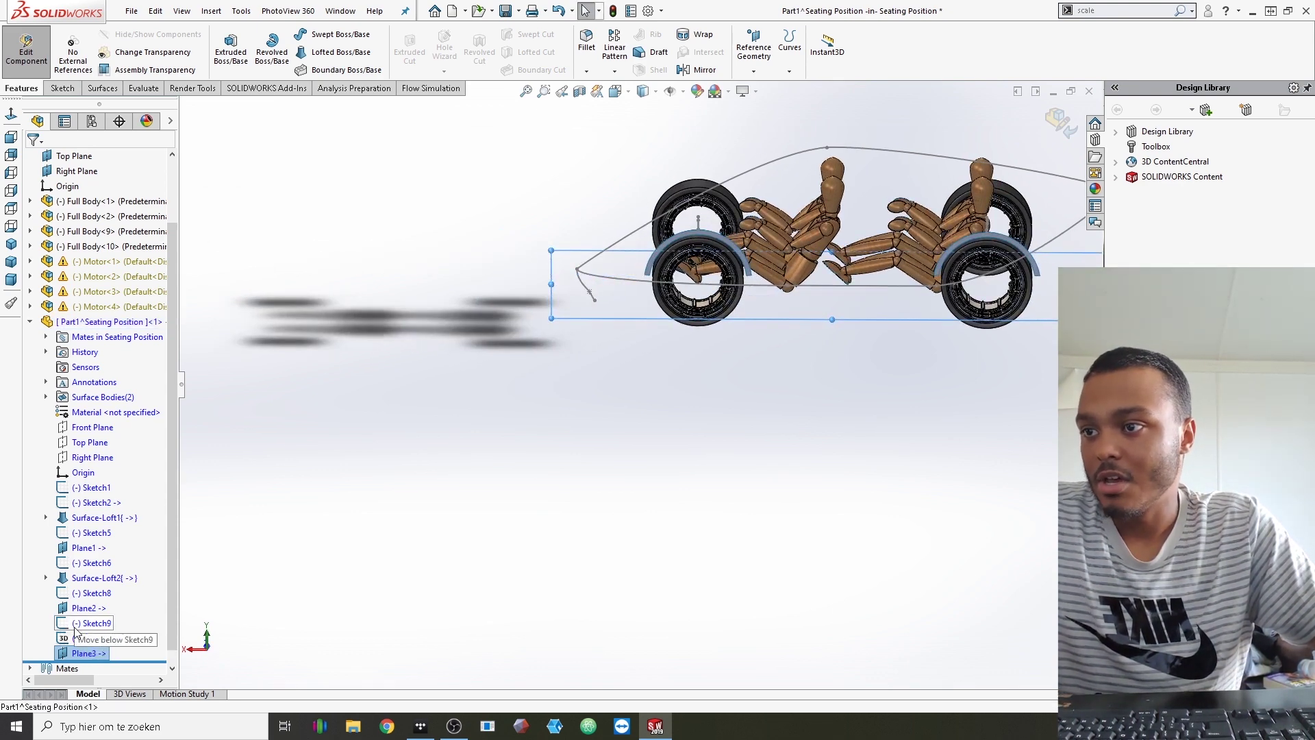
{"action": "left_click_drag", "start_coordinate": [83, 639], "coordinate": [88, 658]}
{"action": "left_click", "coordinate": [85, 654]}
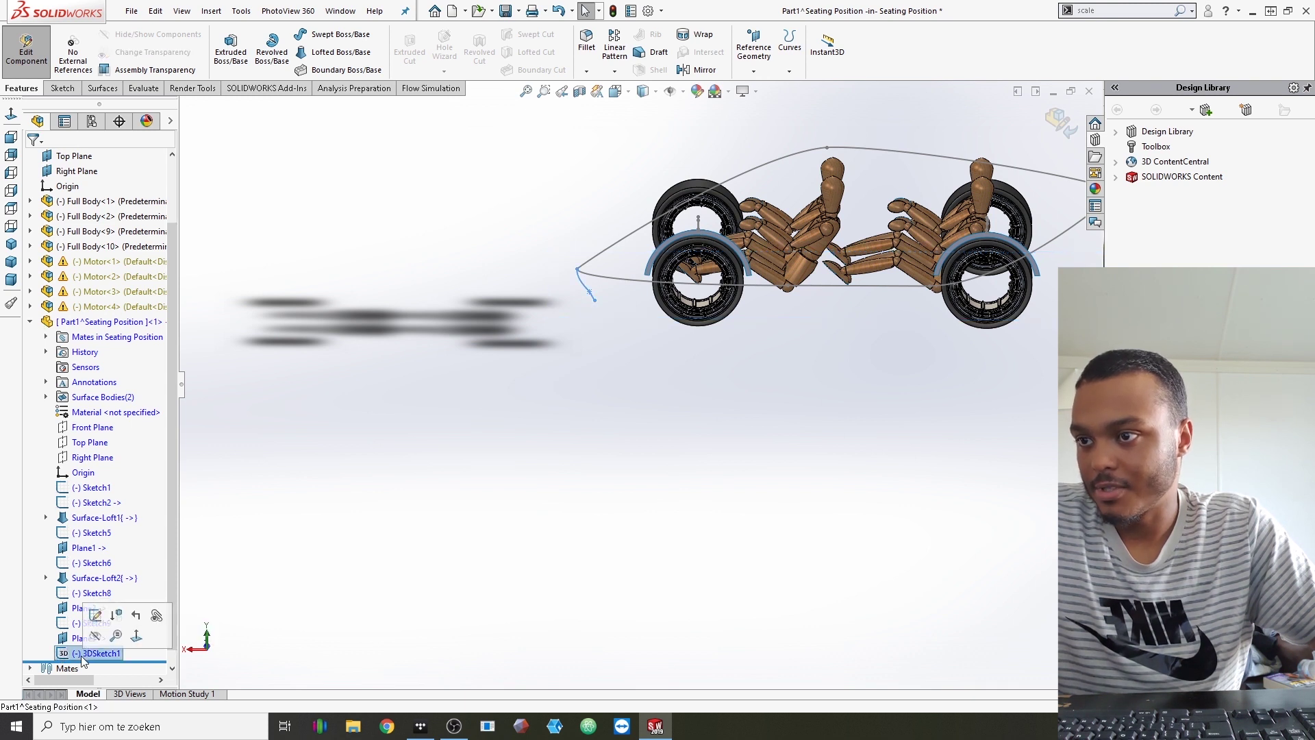
{"action": "left_click", "coordinate": [95, 615]}
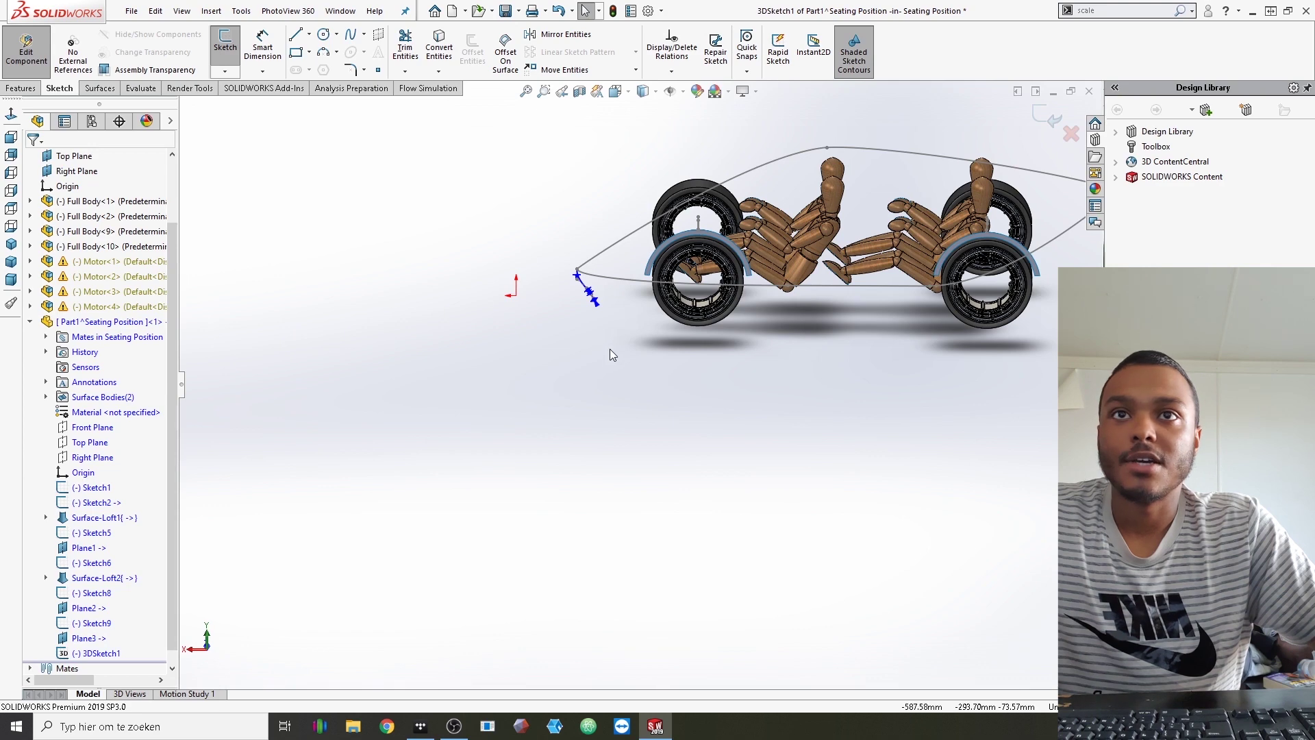
Constrain the lower outer endpoint of the front 3D spline to Plane3 with an On Plane relation
{"action": "scroll", "coordinate": [607, 309], "scroll_direction": "down", "scroll_amount": 3}
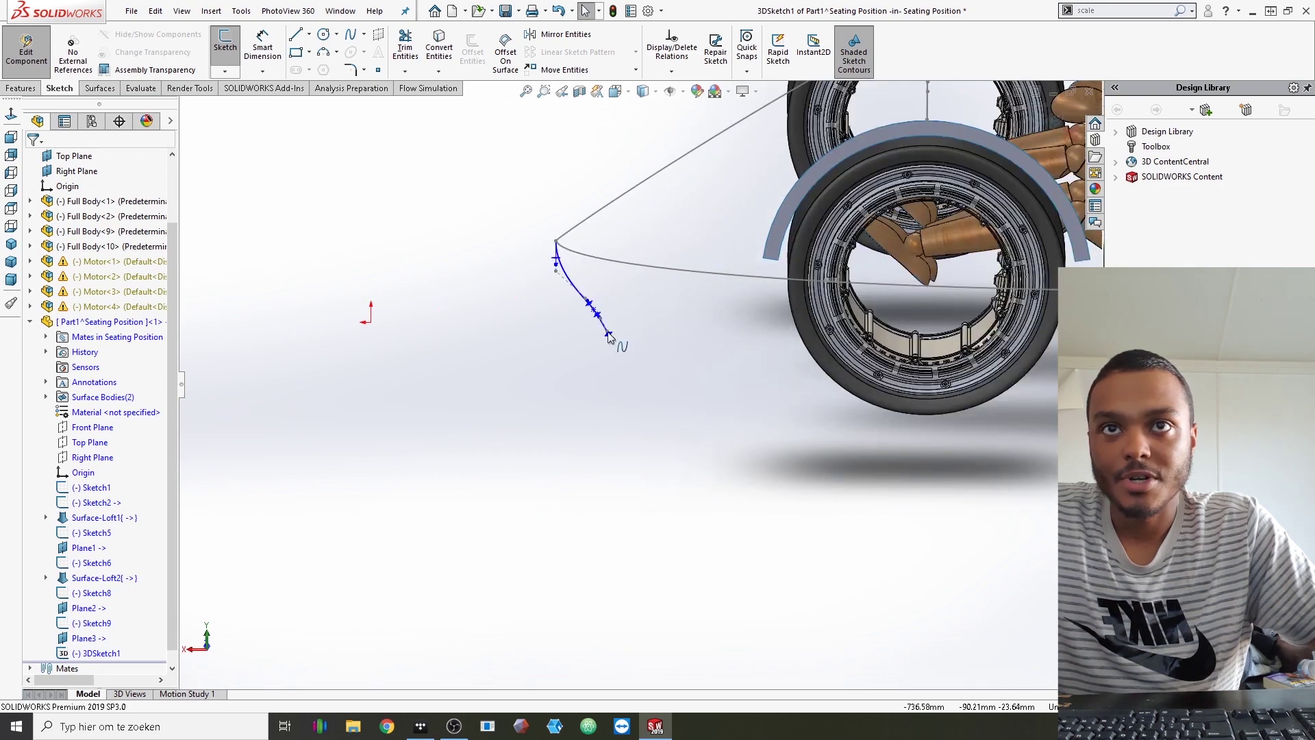
{"action": "scroll", "coordinate": [616, 342], "scroll_direction": "down", "scroll_amount": 2}
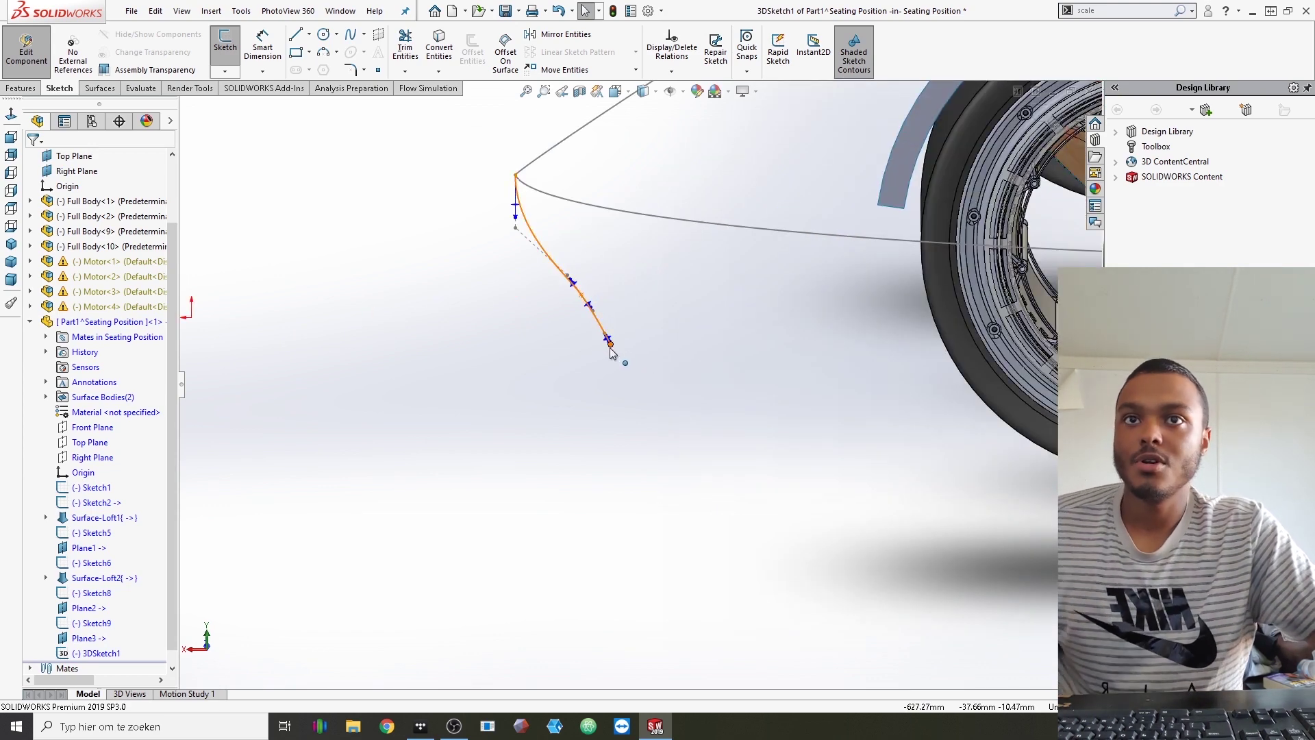
{"action": "left_click", "coordinate": [610, 344]}
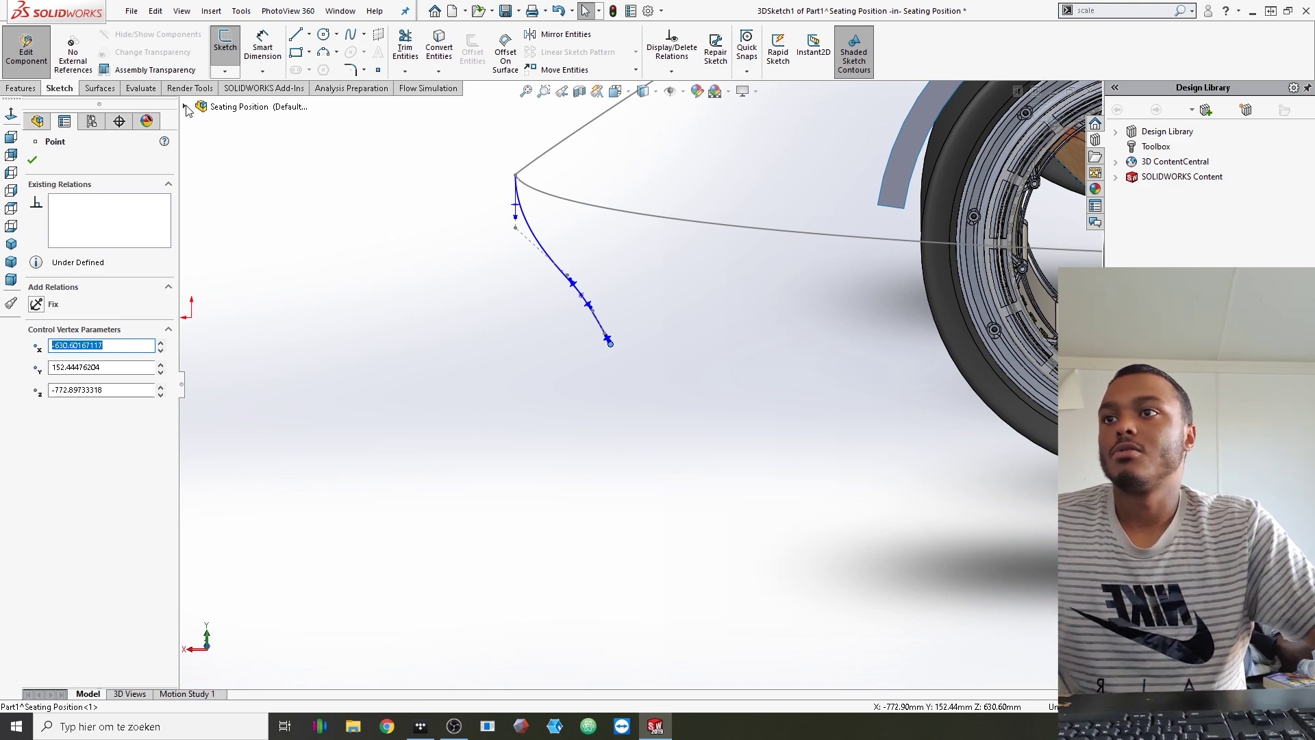
{"action": "key", "text": "c"}
{"action": "scroll", "coordinate": [306, 576], "scroll_direction": "down", "scroll_amount": 1}
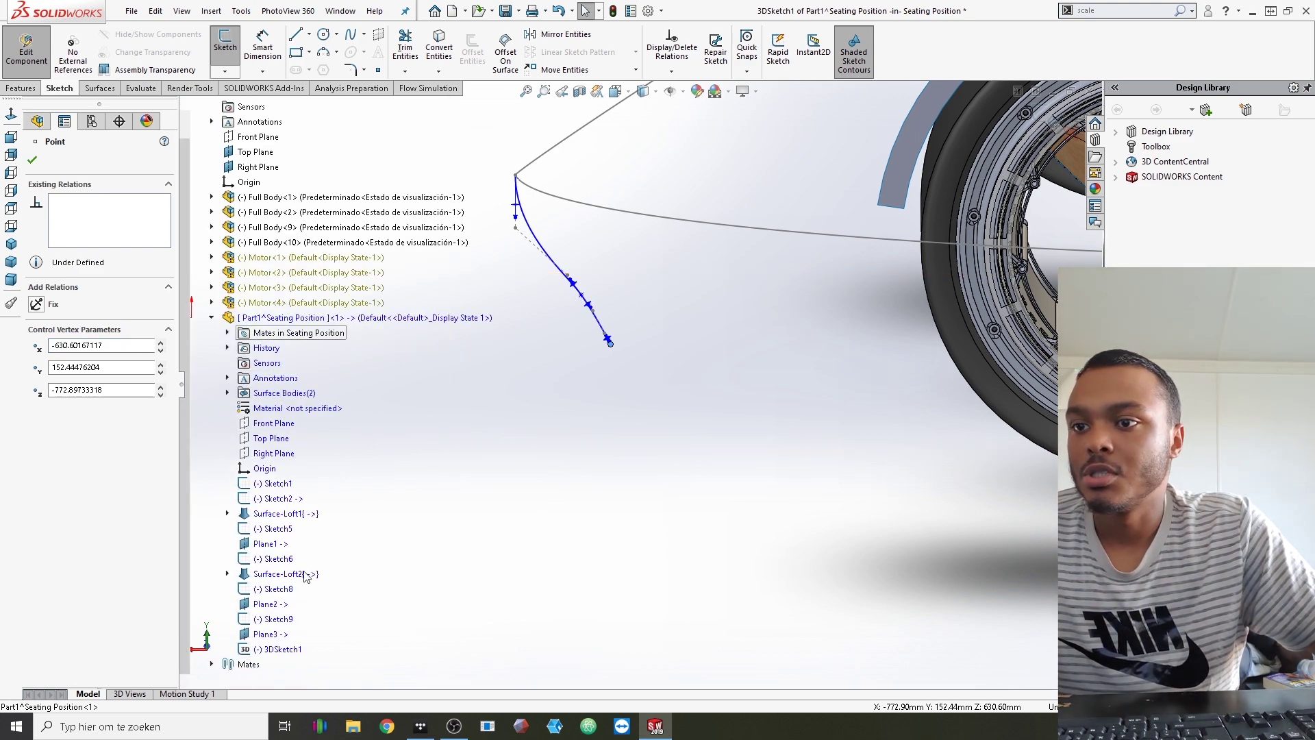
{"action": "left_click", "coordinate": [269, 635], "text": "ctrl"}
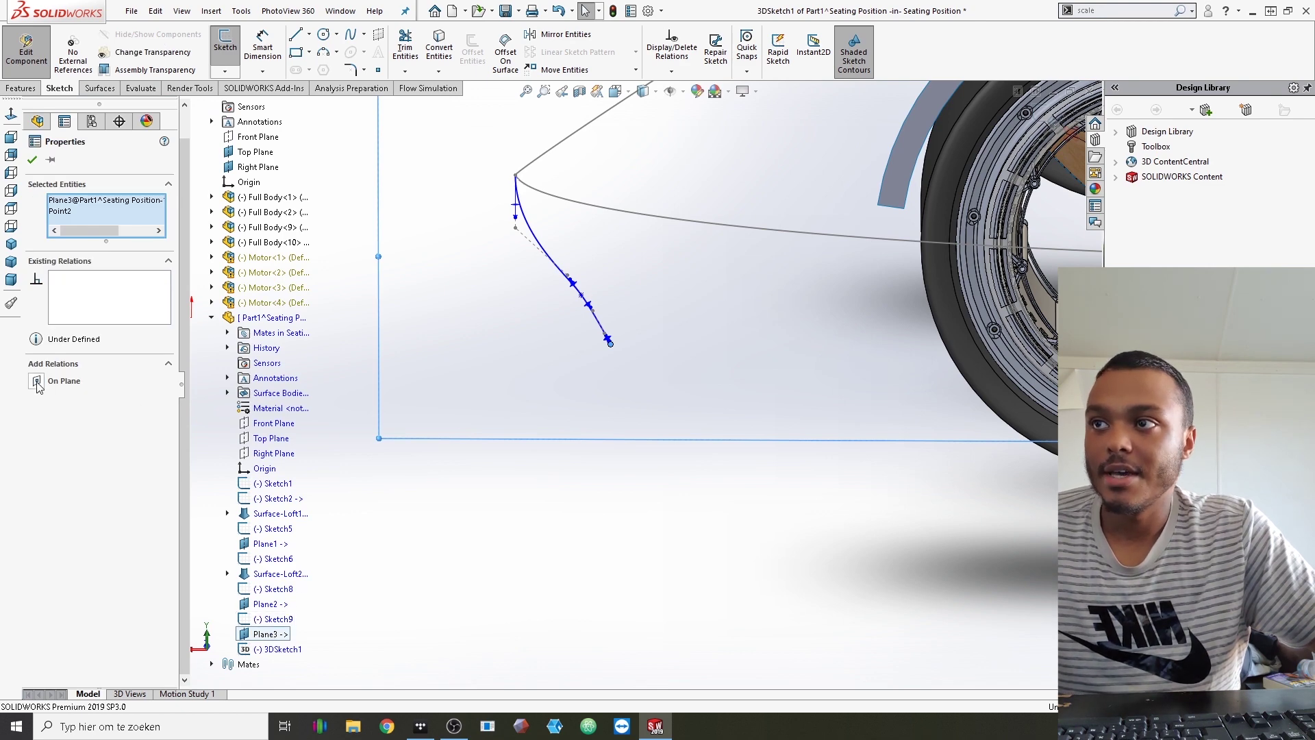
{"action": "left_click", "coordinate": [37, 381]}
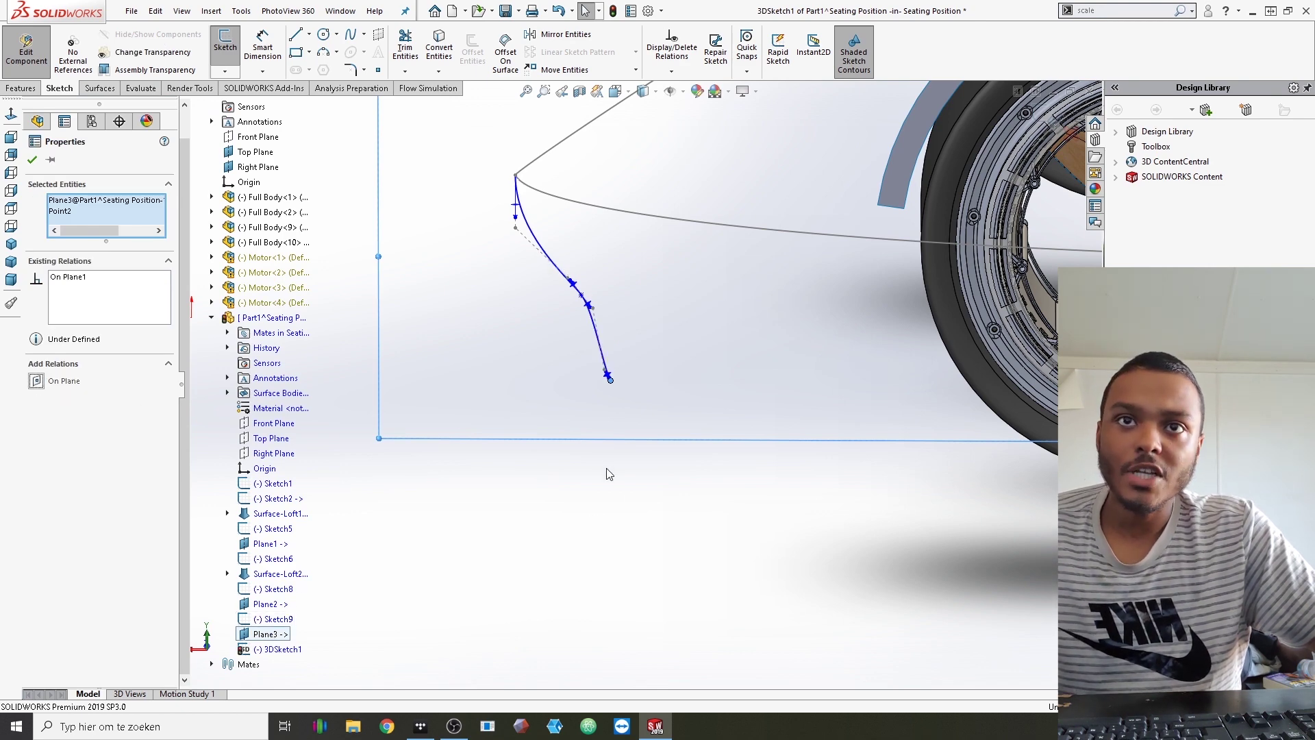
{"action": "left_click", "coordinate": [621, 389]}
In the top view, shift the two control points near the spline's outer end slightly rearward to even out its curvature
{"action": "scroll", "coordinate": [621, 390], "scroll_direction": "up", "scroll_amount": 3}
{"action": "mouse_move", "coordinate": [621, 381]}
{"action": "middle_mouse_down"}
{"action": "mouse_move", "coordinate": [620, 333]}
{"action": "mouse_move", "coordinate": [593, 317]}
{"action": "mouse_move", "coordinate": [709, 341]}
{"action": "middle_mouse_up"}
{"action": "scroll", "coordinate": [608, 380], "scroll_direction": "down", "scroll_amount": 1}
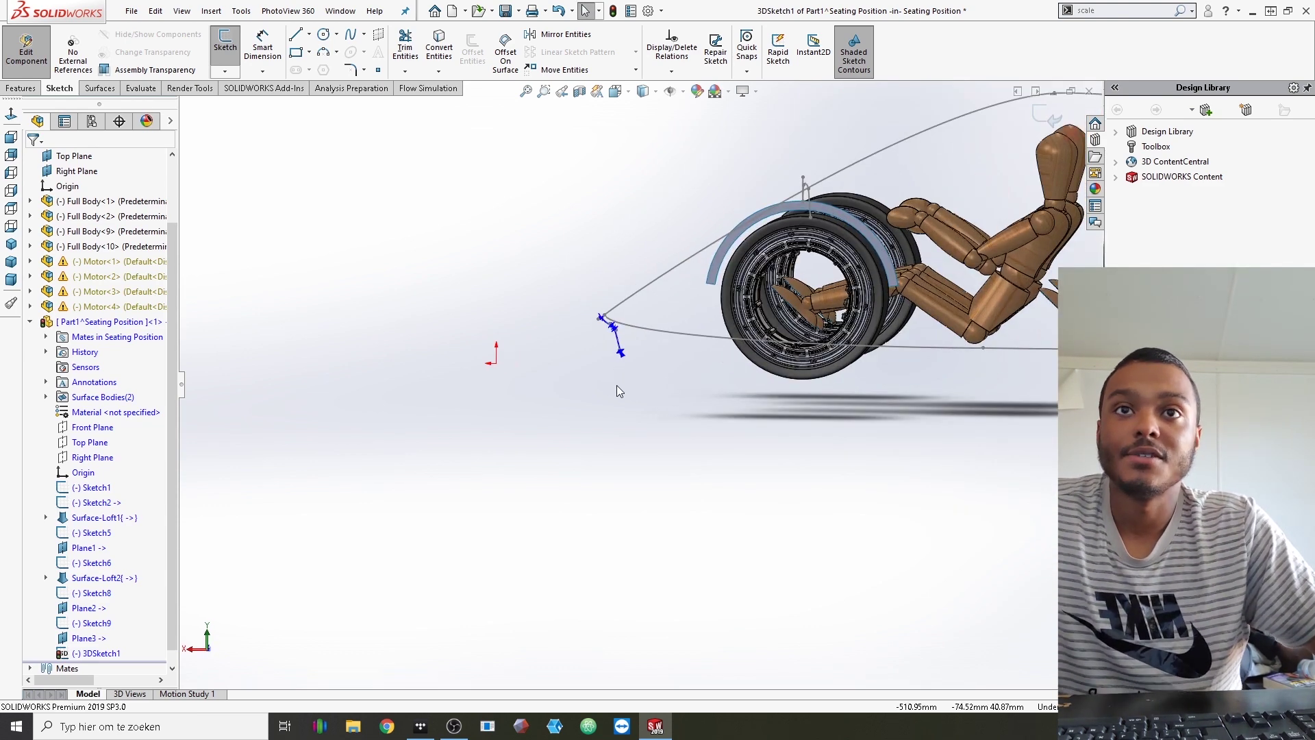
{"action": "scroll", "coordinate": [617, 339], "scroll_direction": "down", "scroll_amount": 7}
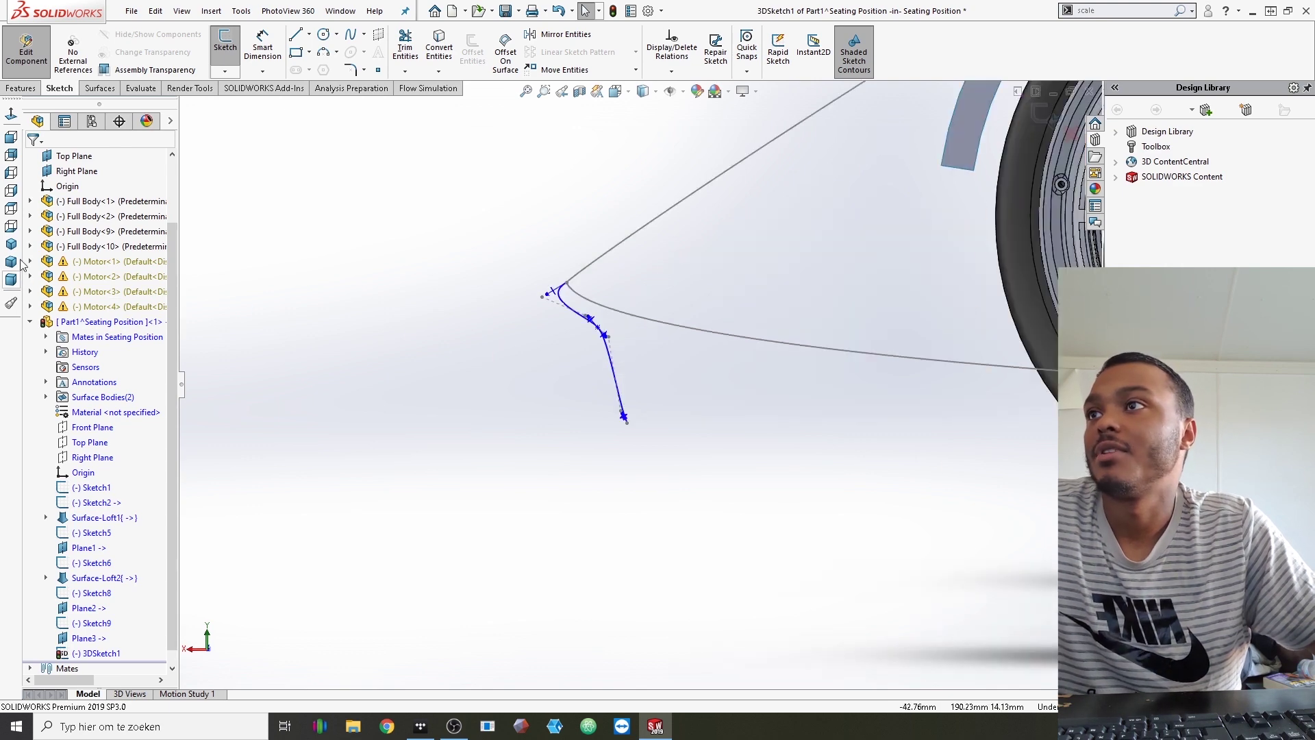
{"action": "left_click", "coordinate": [11, 207]}
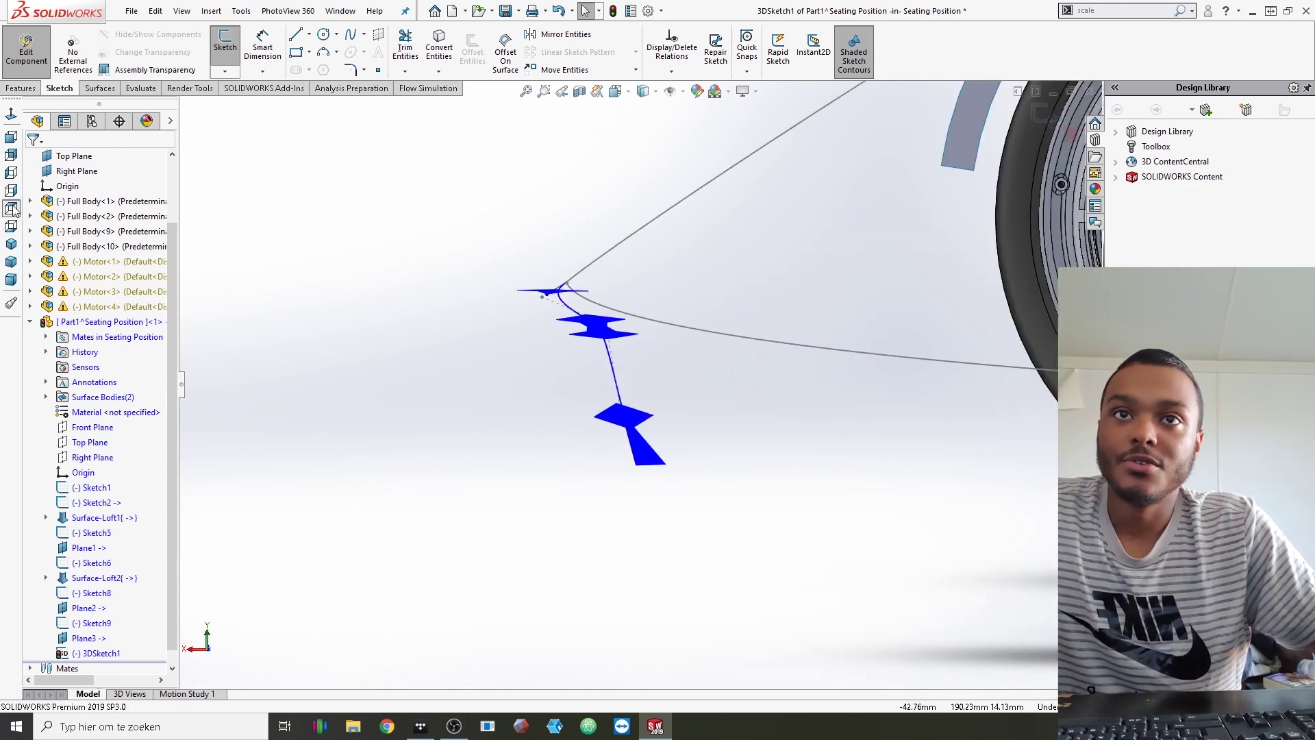
{"action": "scroll", "coordinate": [596, 277], "scroll_direction": "down", "scroll_amount": 1}
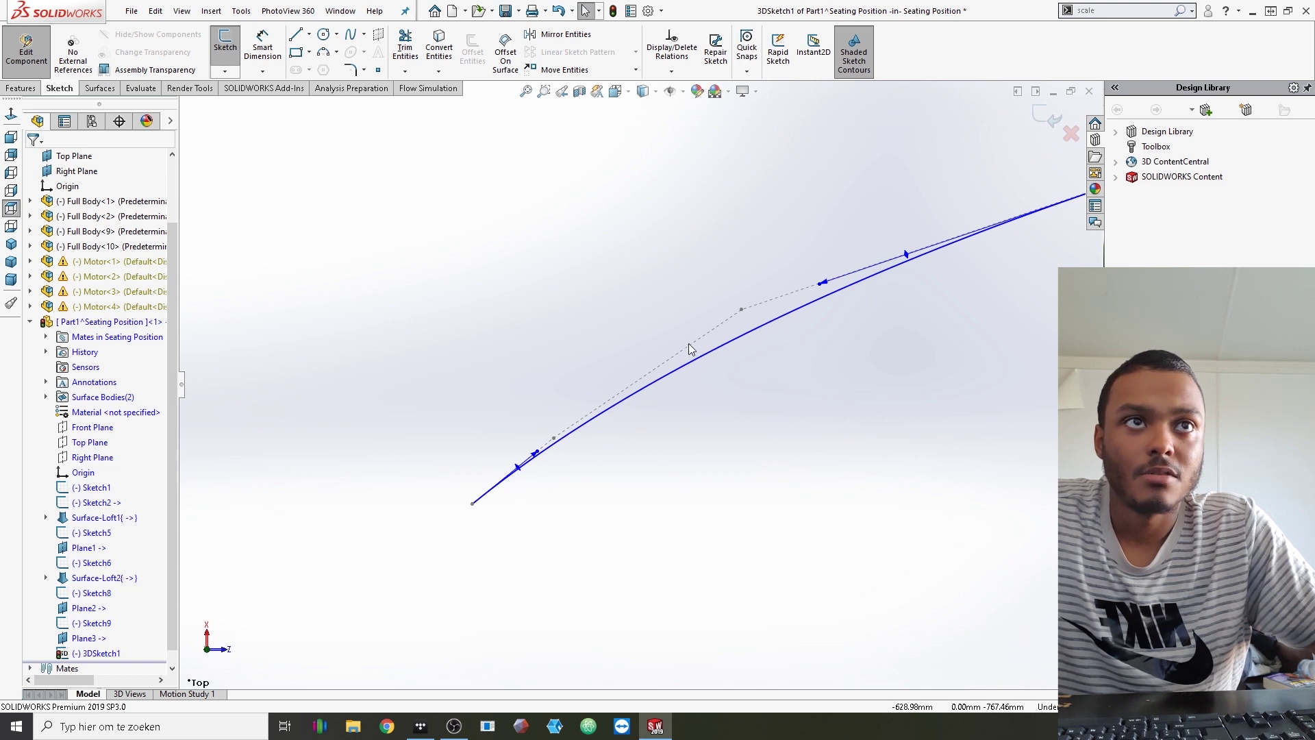
{"action": "scroll", "coordinate": [704, 341], "scroll_direction": "up", "scroll_amount": 5}
{"action": "scroll", "coordinate": [705, 344], "scroll_direction": "down", "scroll_amount": 3}
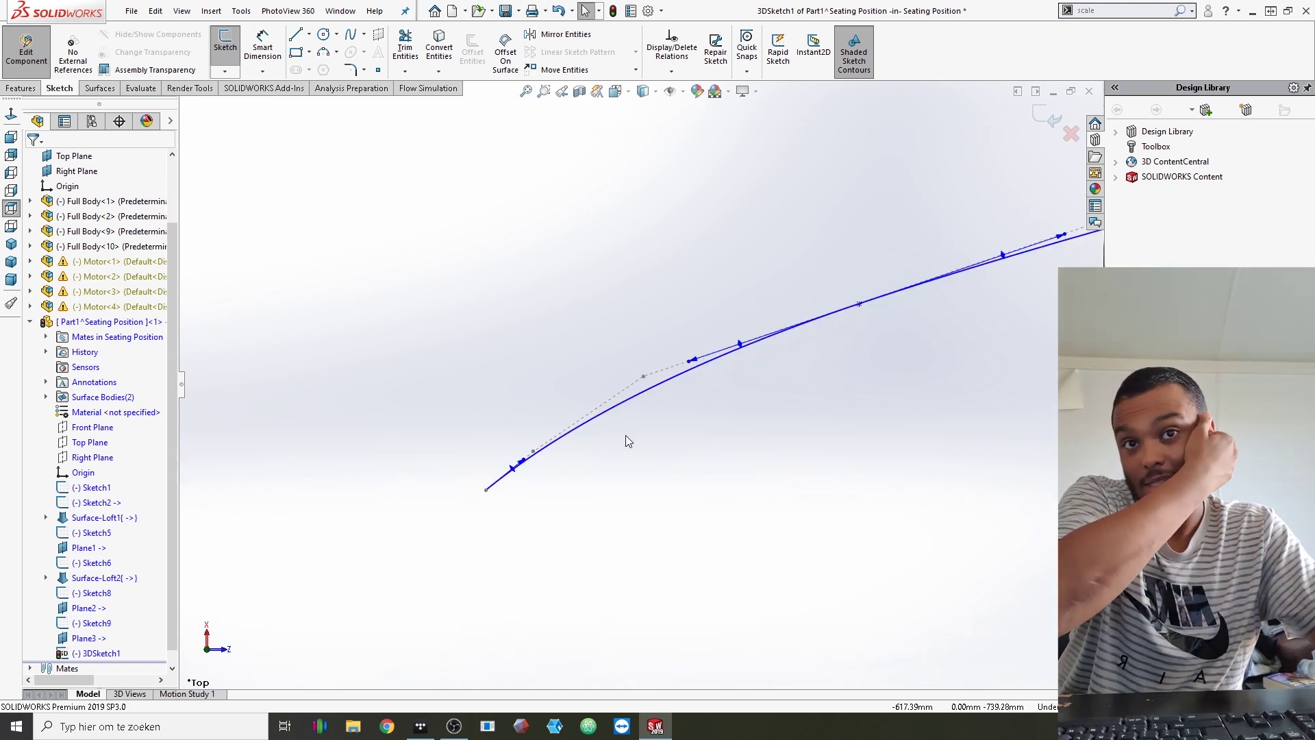
{"action": "mouse_move", "coordinate": [646, 380]}
{"action": "left_mouse_down"}
{"action": "mouse_move", "coordinate": [650, 395]}
{"action": "mouse_move", "coordinate": [647, 383]}
{"action": "left_mouse_up"}
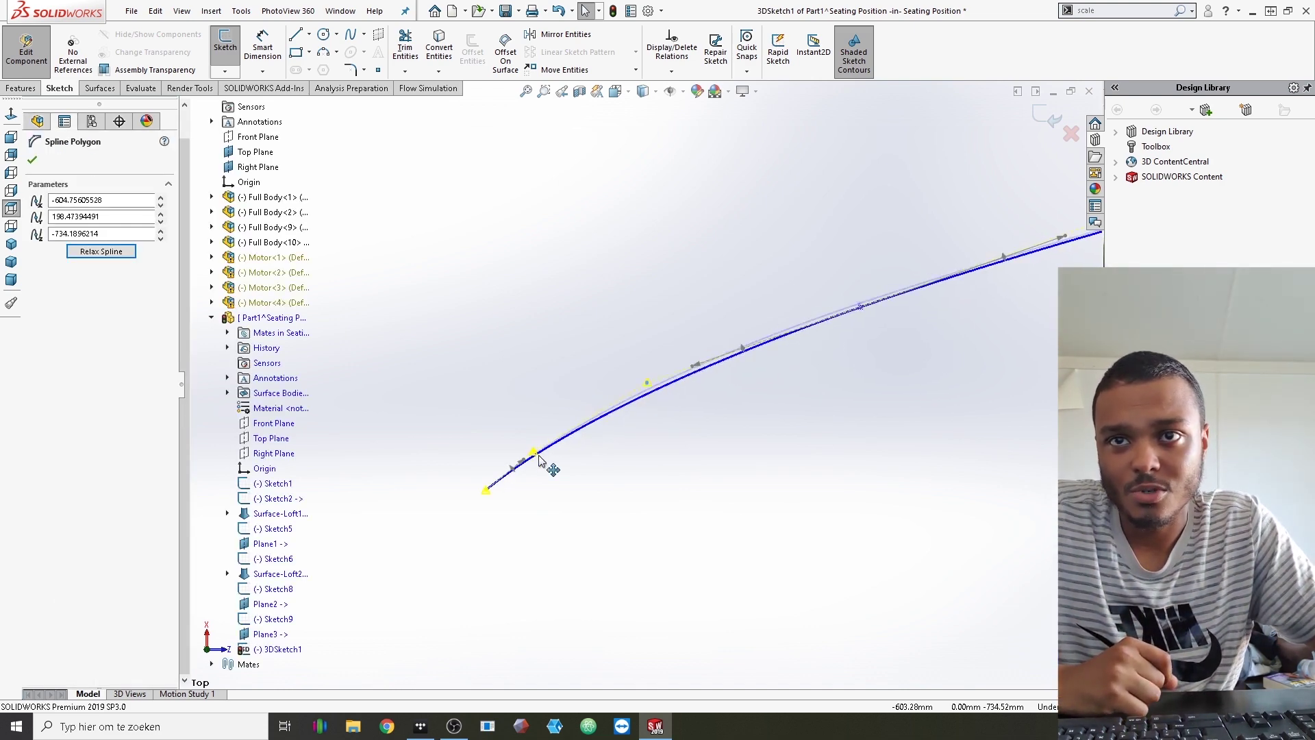
{"action": "left_click_drag", "start_coordinate": [535, 455], "coordinate": [537, 461]}
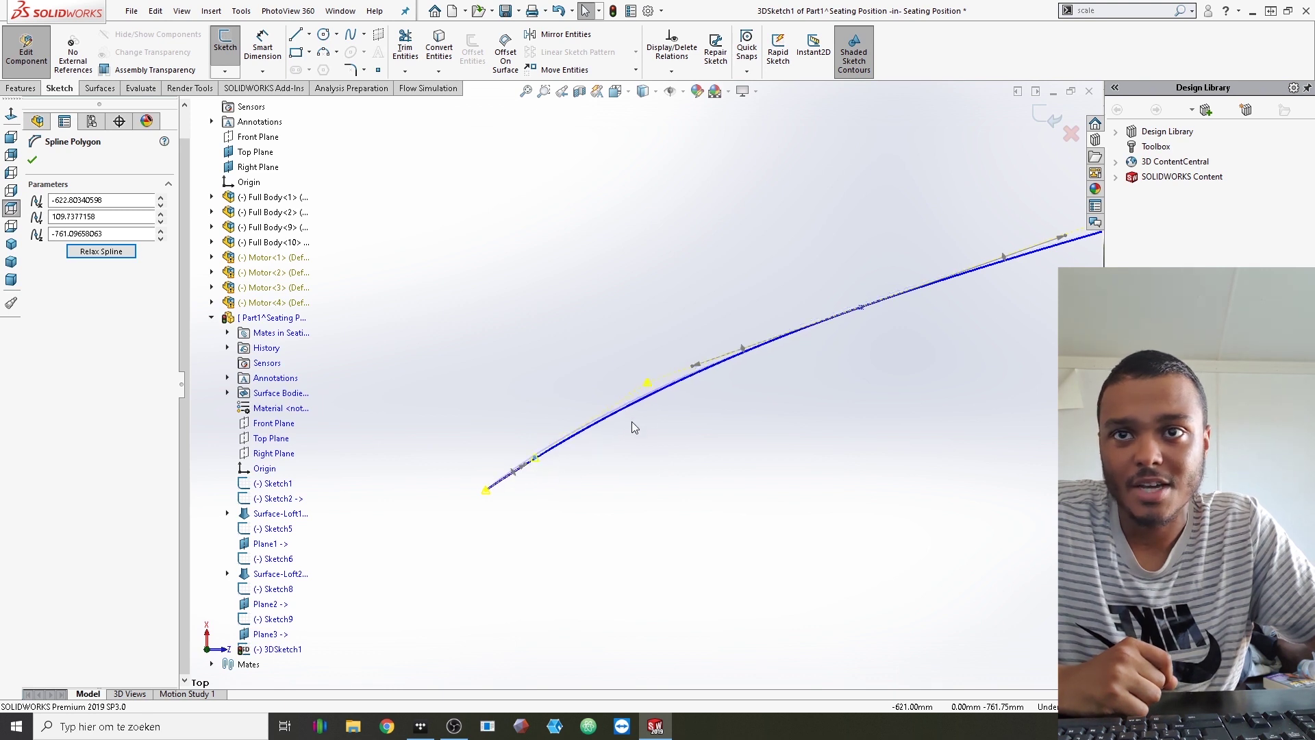
{"action": "scroll", "coordinate": [519, 541], "scroll_direction": "up", "scroll_amount": 6}
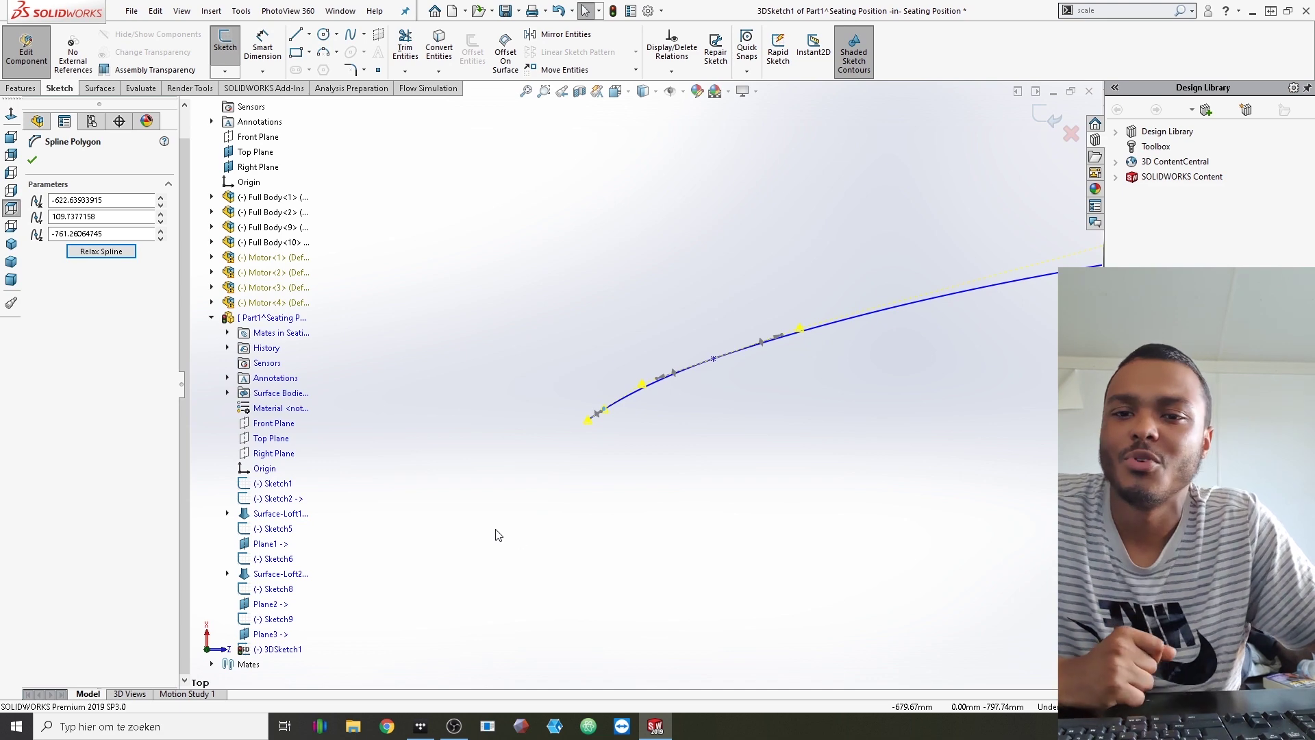
{"action": "key", "text": "Escape"}
Examine the reshaped front spline against the wheels, mannequins and side profile from above and at oblique angles
{"action": "scroll", "coordinate": [581, 428], "scroll_direction": "up", "scroll_amount": 5}
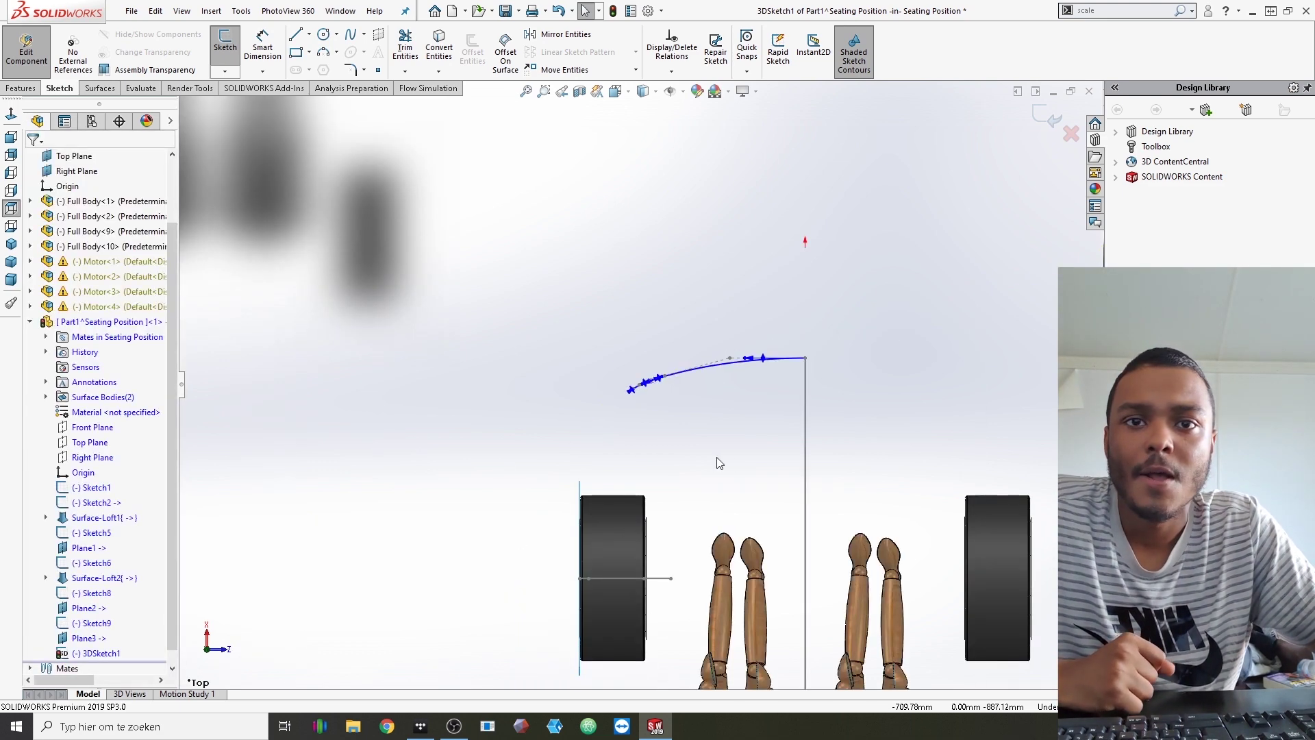
{"action": "scroll", "coordinate": [619, 435], "scroll_direction": "up", "scroll_amount": 1}
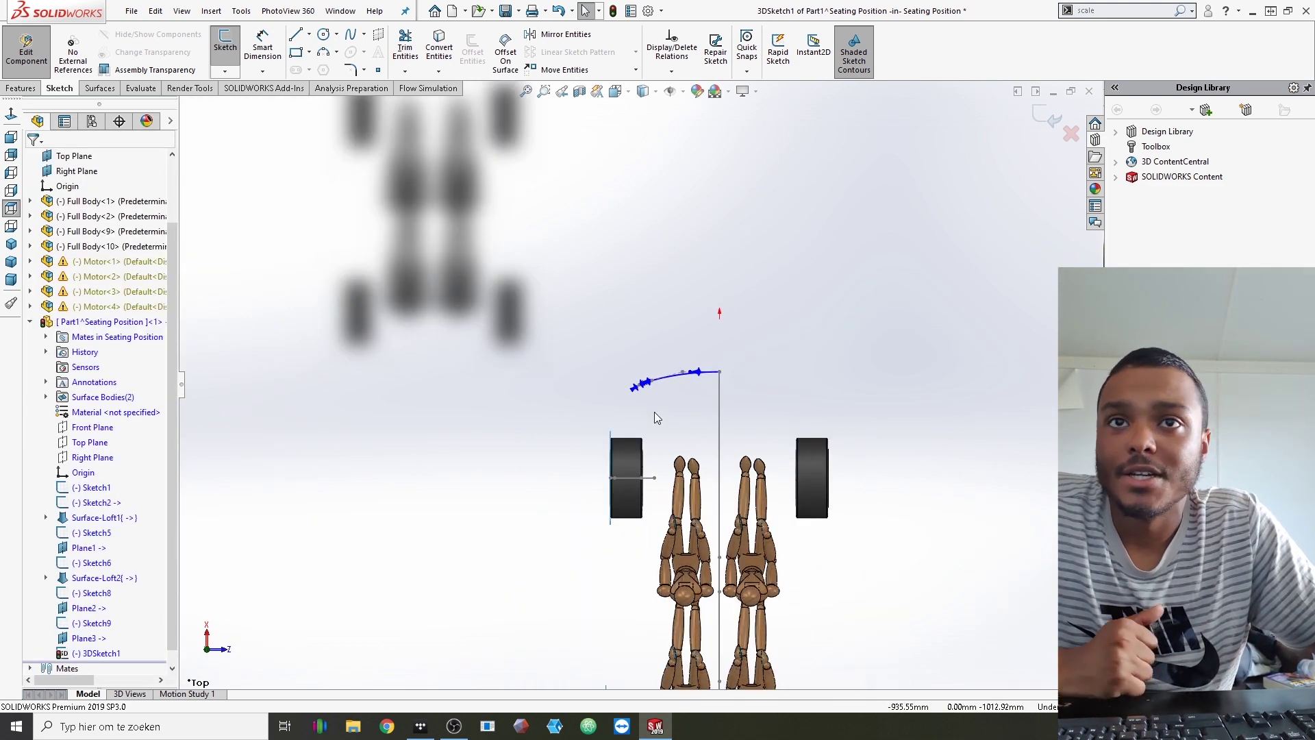
{"action": "scroll", "coordinate": [654, 412], "scroll_direction": "down", "scroll_amount": 2}
{"action": "scroll", "coordinate": [651, 410], "scroll_direction": "up", "scroll_amount": 1}
{"action": "middle_click_drag", "start_coordinate": [653, 405], "coordinate": [745, 468]}
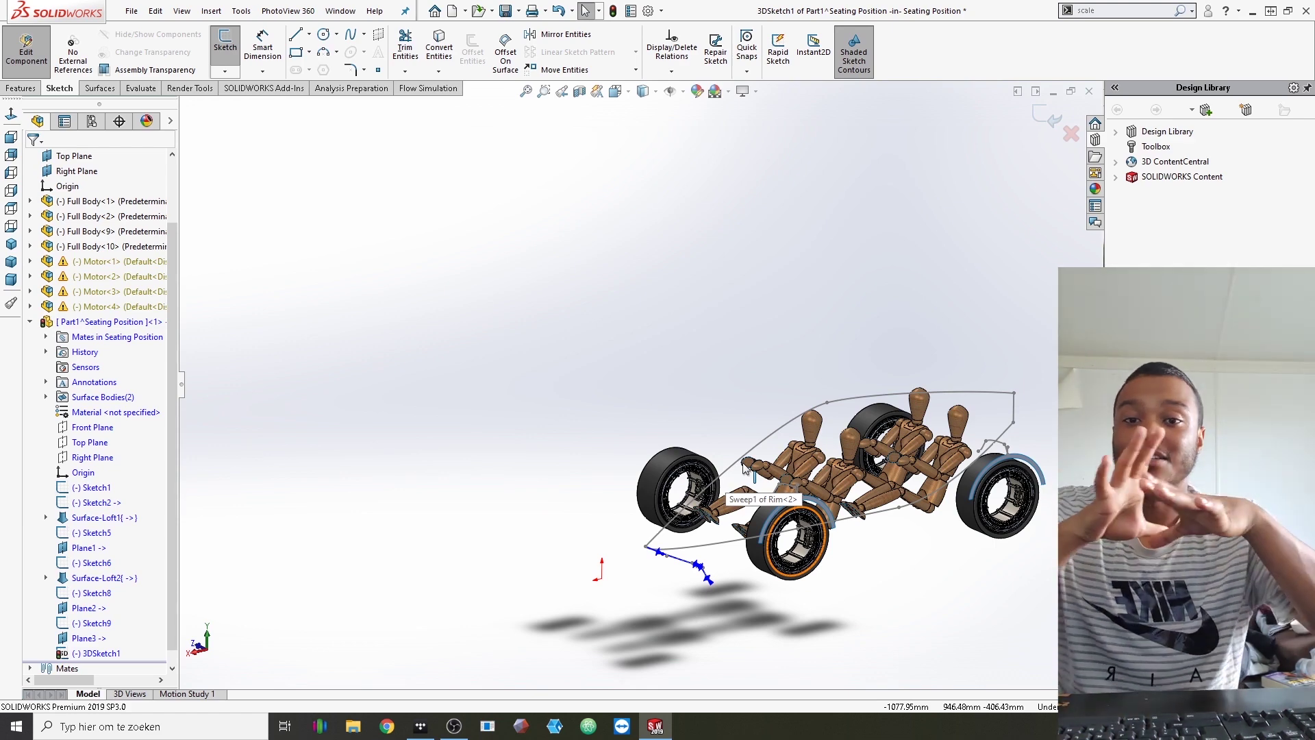
{"action": "scroll", "coordinate": [745, 468], "scroll_direction": "up", "scroll_amount": 3}
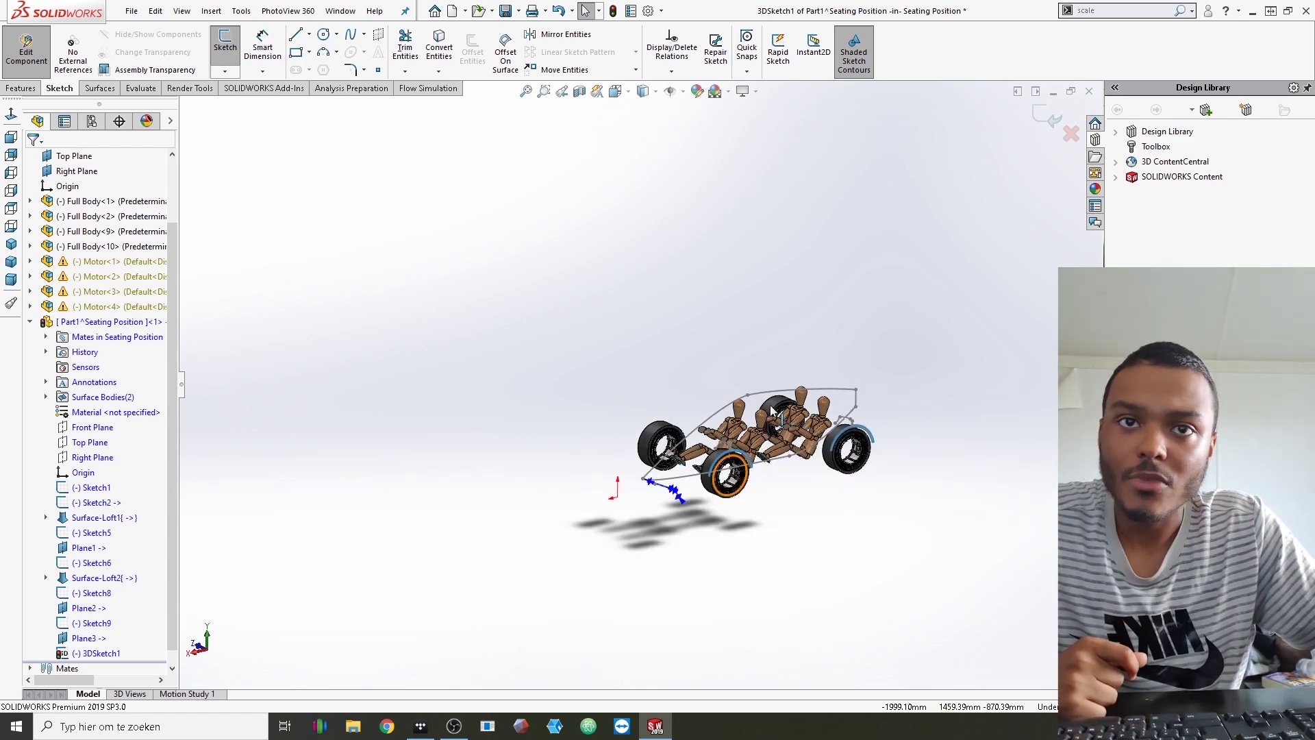
{"action": "scroll", "coordinate": [700, 494], "scroll_direction": "down", "scroll_amount": 4}
{"action": "middle_click_drag", "start_coordinate": [700, 497], "coordinate": [724, 526]}
{"action": "middle_click_drag", "start_coordinate": [697, 554], "coordinate": [290, 495]}
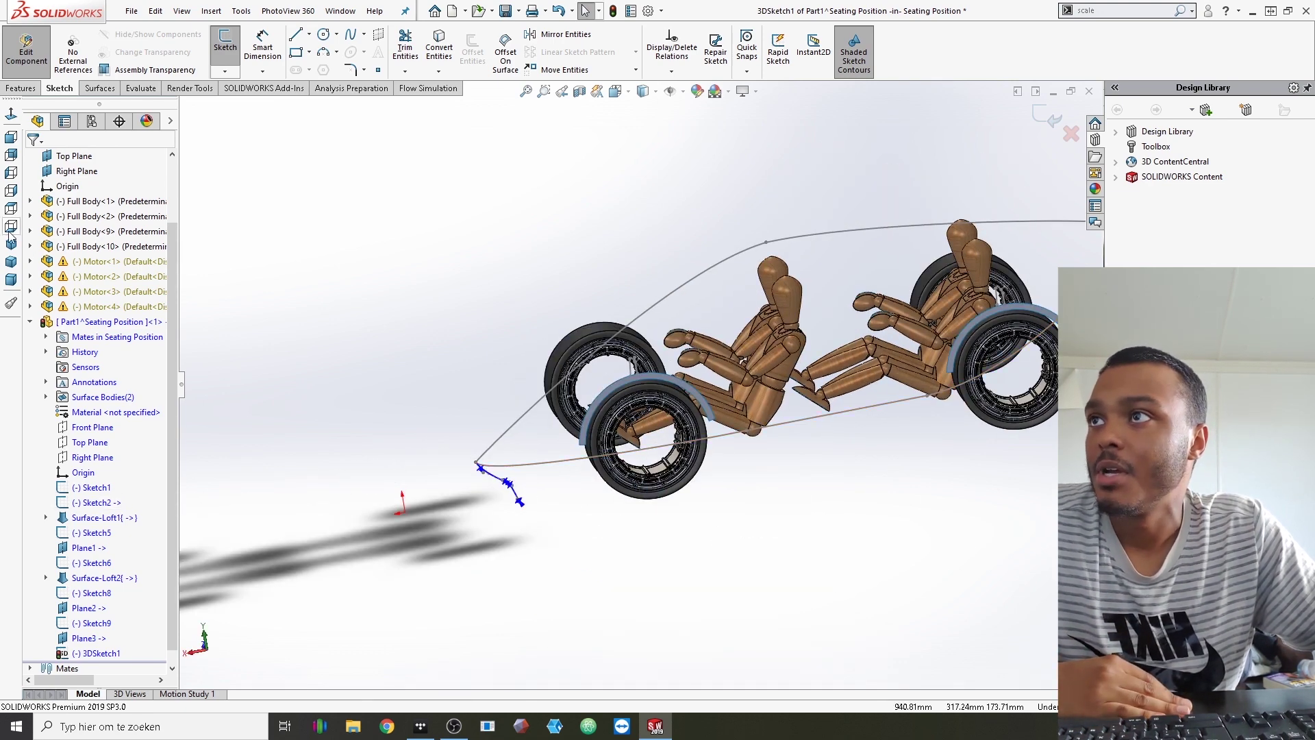
Check the spline's outer end in the top view and close the 3D sketch
{"action": "key", "text": "ctrl+5"}
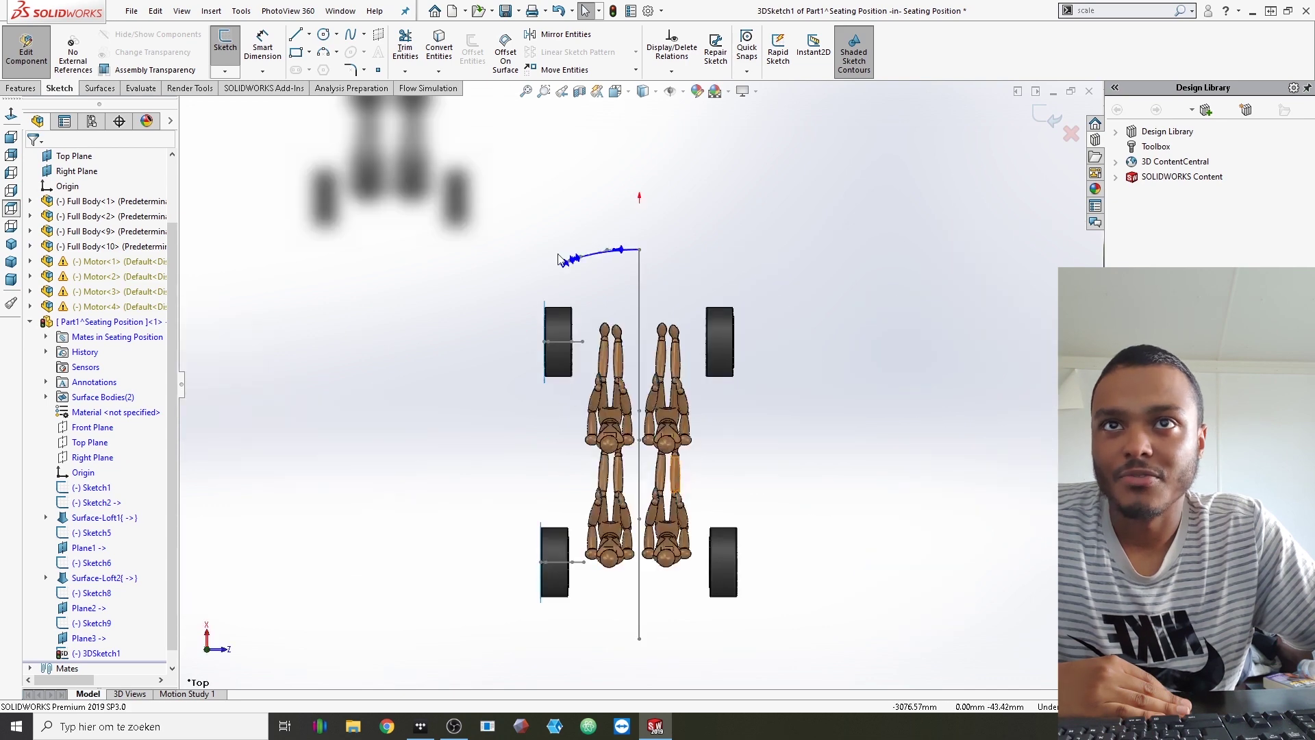
{"action": "scroll", "coordinate": [594, 293], "scroll_direction": "down", "scroll_amount": 5}
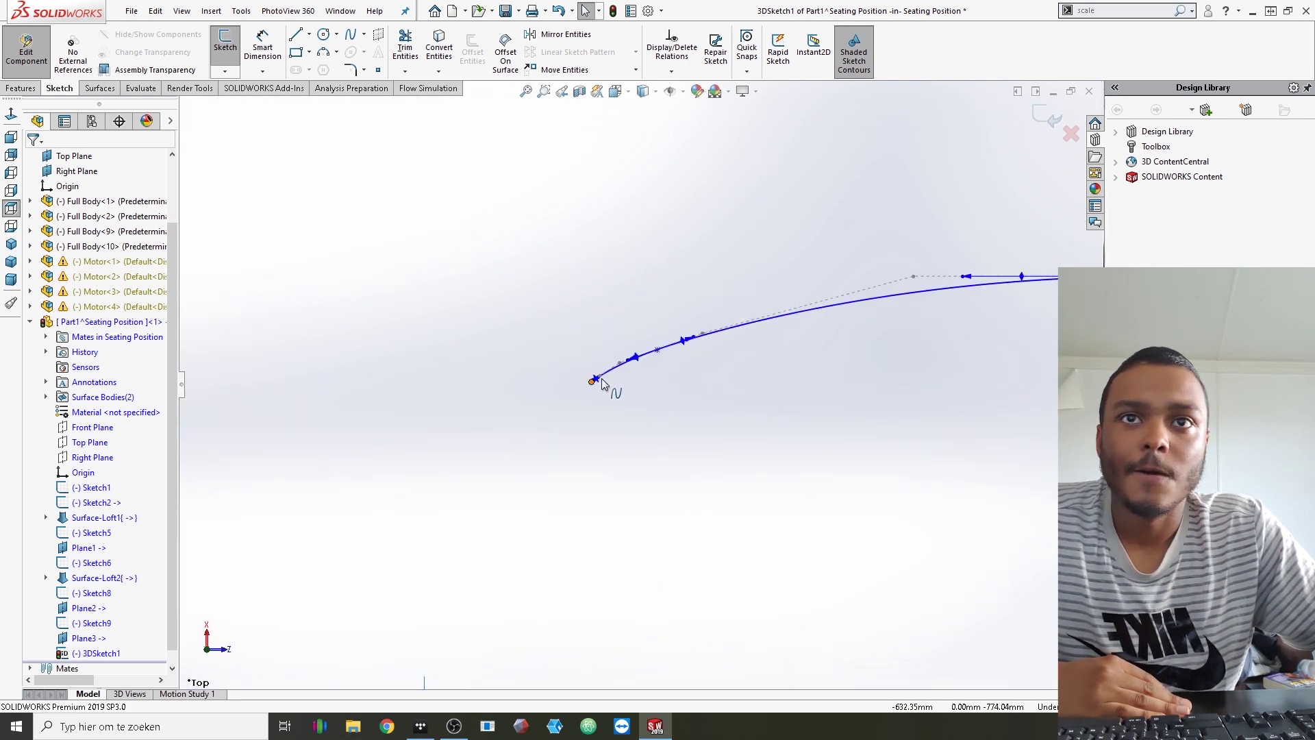
{"action": "scroll", "coordinate": [637, 390], "scroll_direction": "up", "scroll_amount": 3}
{"action": "scroll", "coordinate": [596, 380], "scroll_direction": "down", "scroll_amount": 2}
{"action": "scroll", "coordinate": [596, 387], "scroll_direction": "up", "scroll_amount": 6}
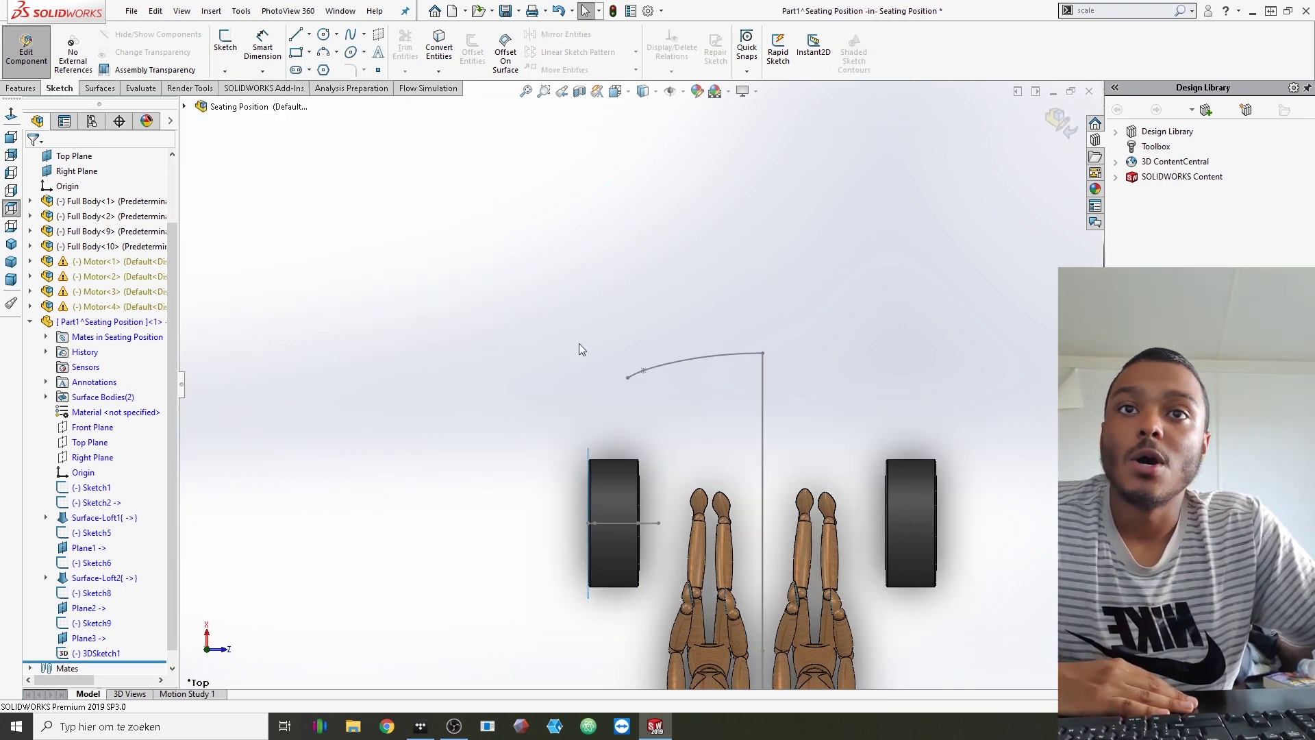
Start a sketch on Plane3 and draw a two-point spline from the 3D spline's outer end to just ahead of the adjacent front wheel
{"action": "mouse_move", "coordinate": [579, 345]}
{"action": "middle_mouse_down"}
{"action": "mouse_move", "coordinate": [802, 290]}
{"action": "mouse_move", "coordinate": [777, 325]}
{"action": "middle_mouse_up"}
{"action": "middle_click_drag", "start_coordinate": [687, 343], "coordinate": [594, 339]}
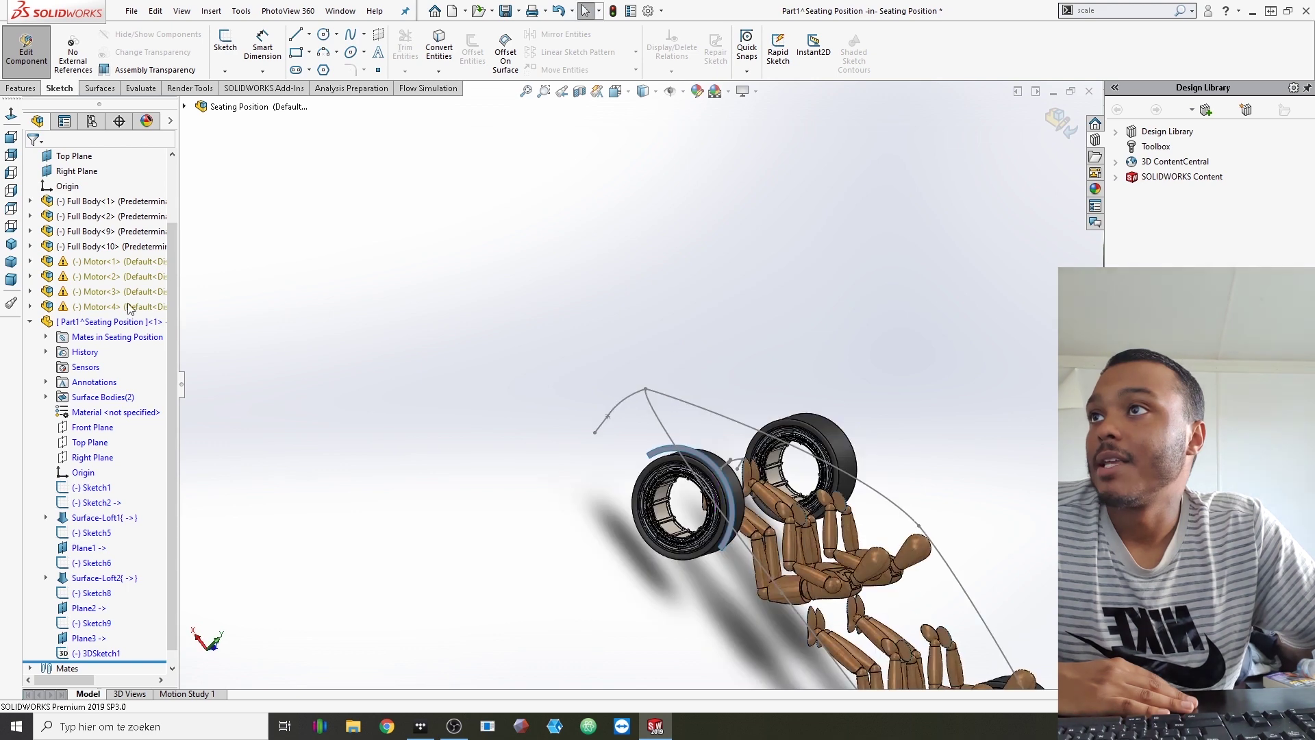
{"action": "scroll", "coordinate": [76, 216], "scroll_direction": "up", "scroll_amount": 2}
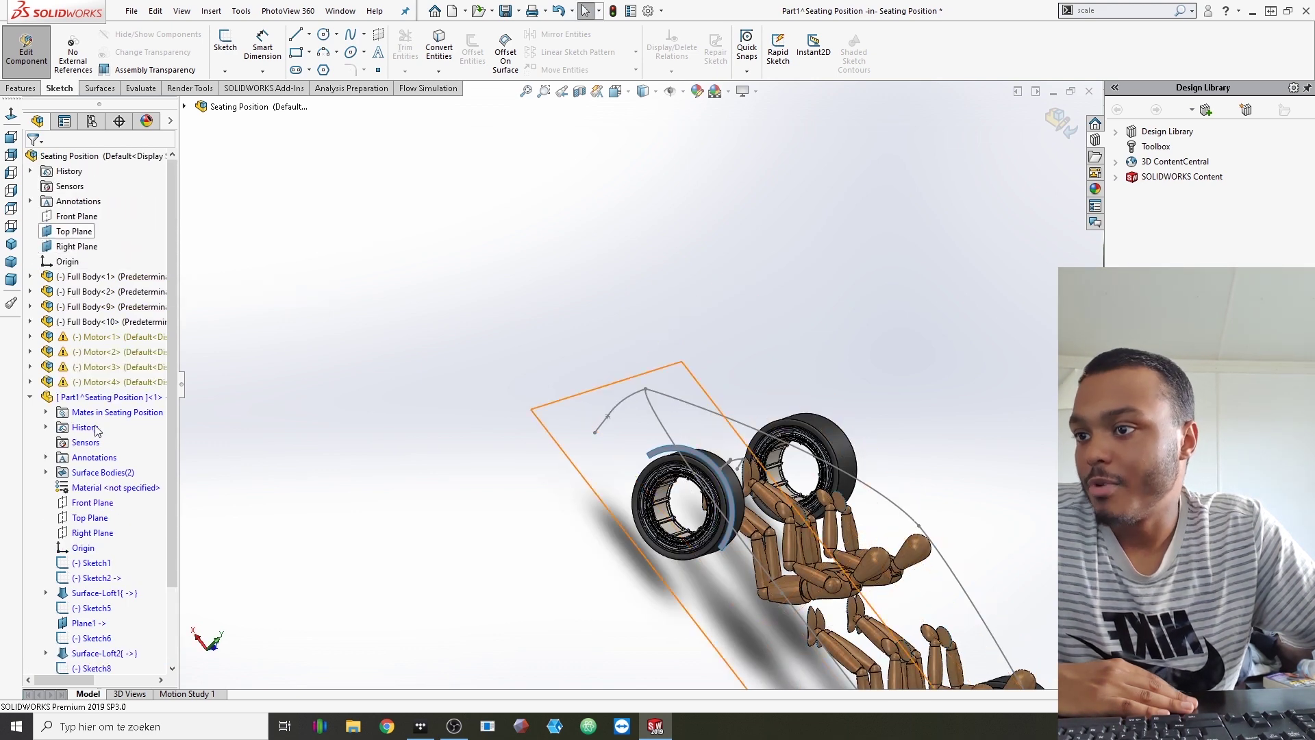
{"action": "scroll", "coordinate": [96, 430], "scroll_direction": "down", "scroll_amount": 2}
{"action": "left_click", "coordinate": [86, 622]}
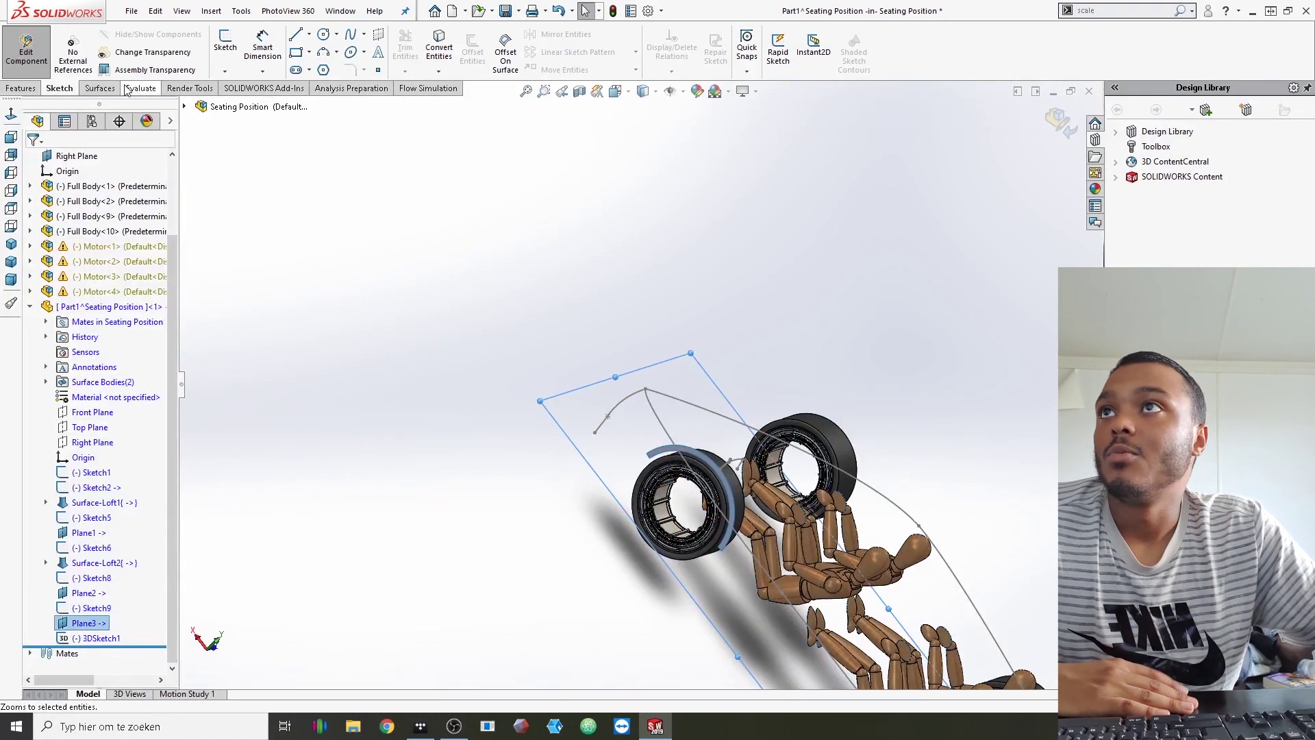
{"action": "left_click", "coordinate": [226, 41]}
{"action": "left_click", "coordinate": [351, 34]}
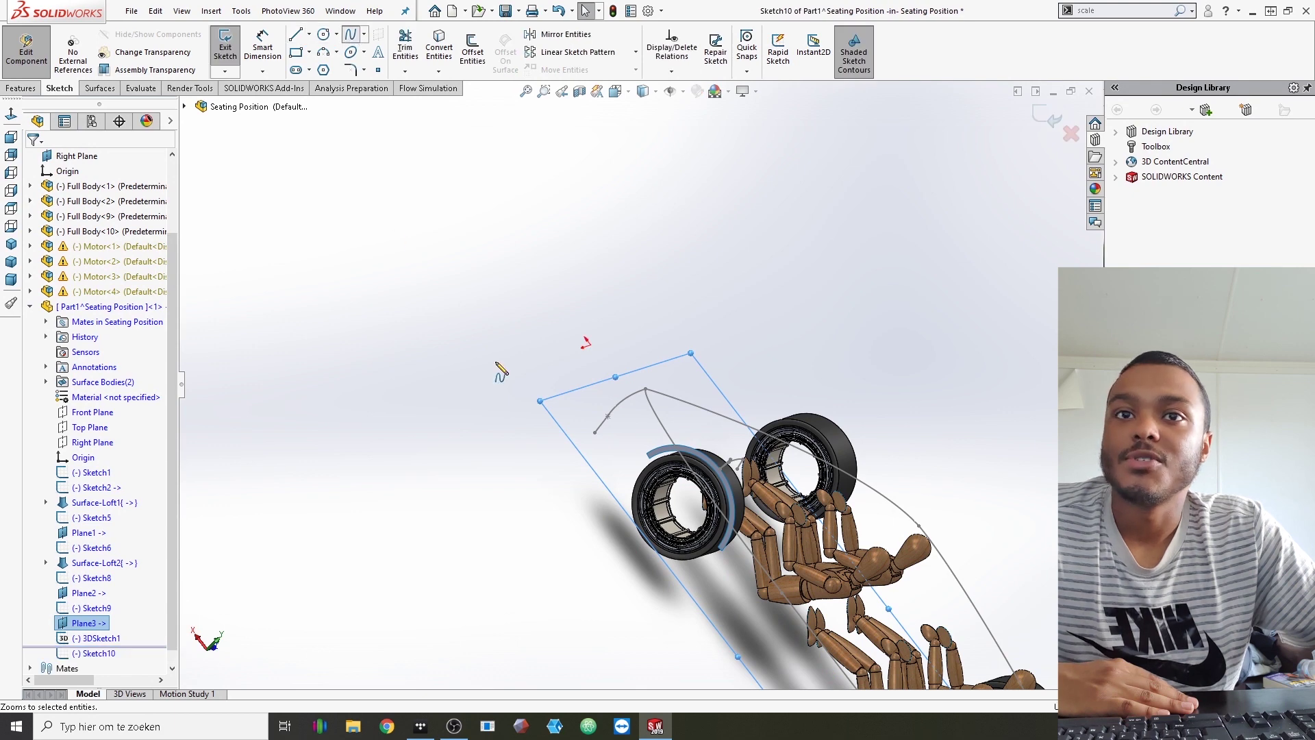
{"action": "left_click", "coordinate": [594, 432]}
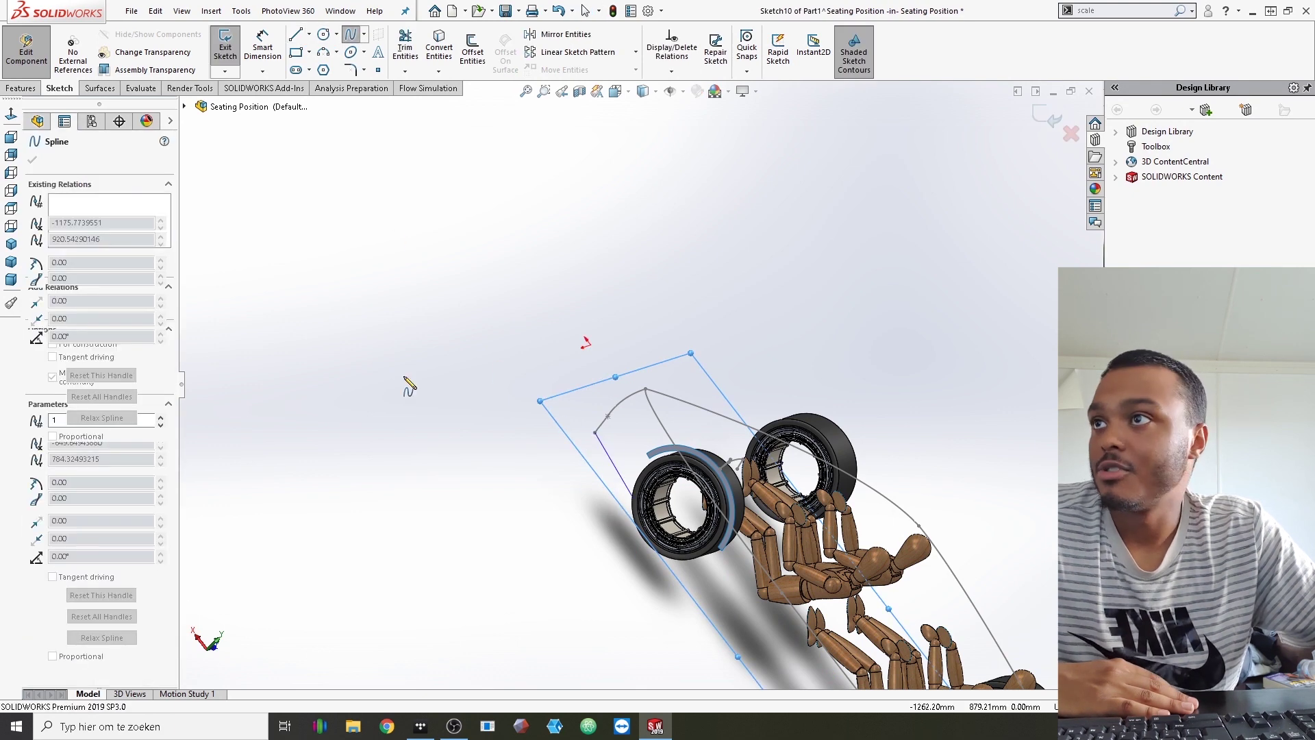
{"action": "key", "text": "ctrl+8"}
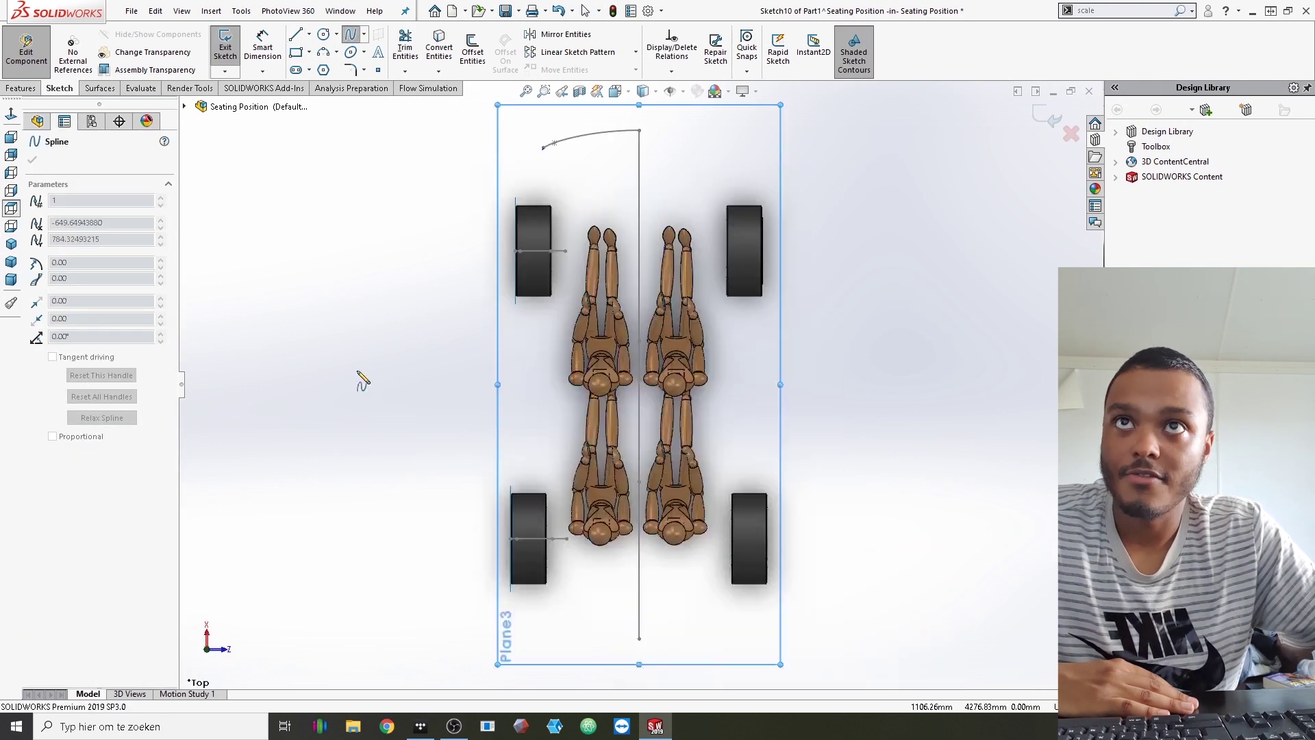
{"action": "scroll", "coordinate": [574, 241], "scroll_direction": "down", "scroll_amount": 5}
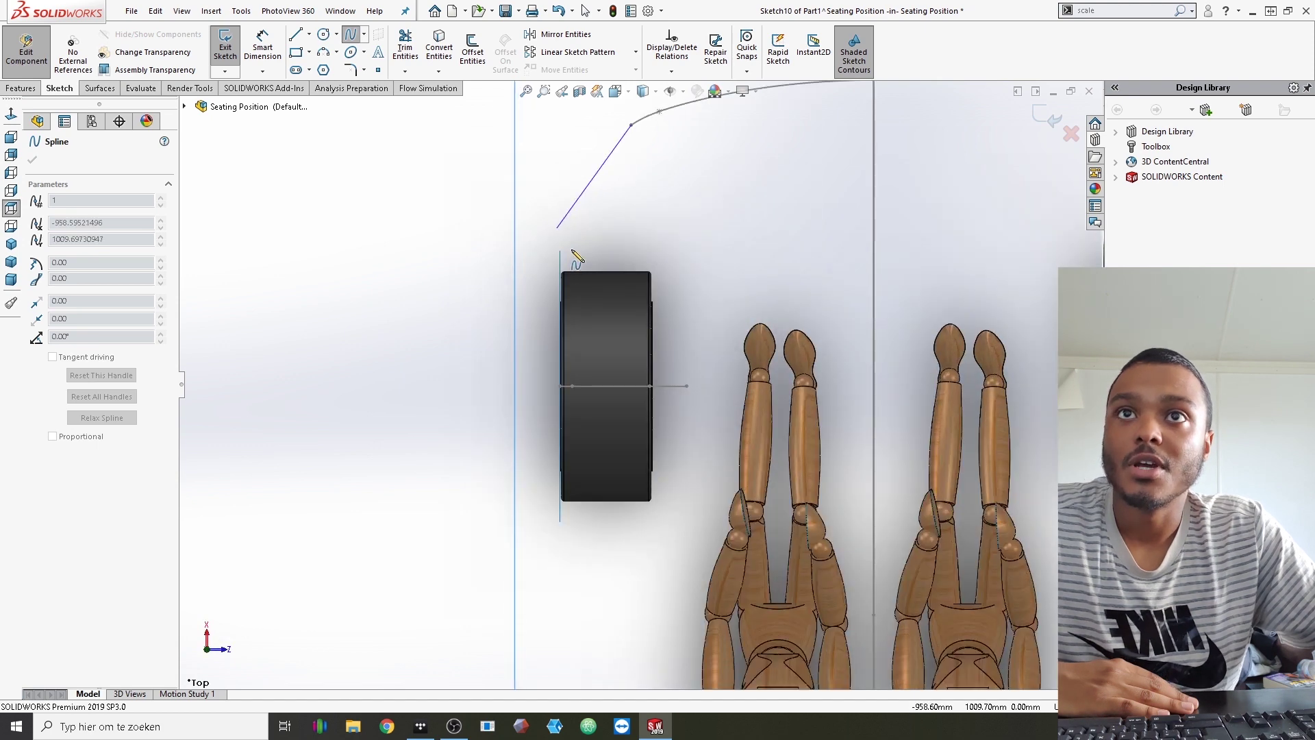
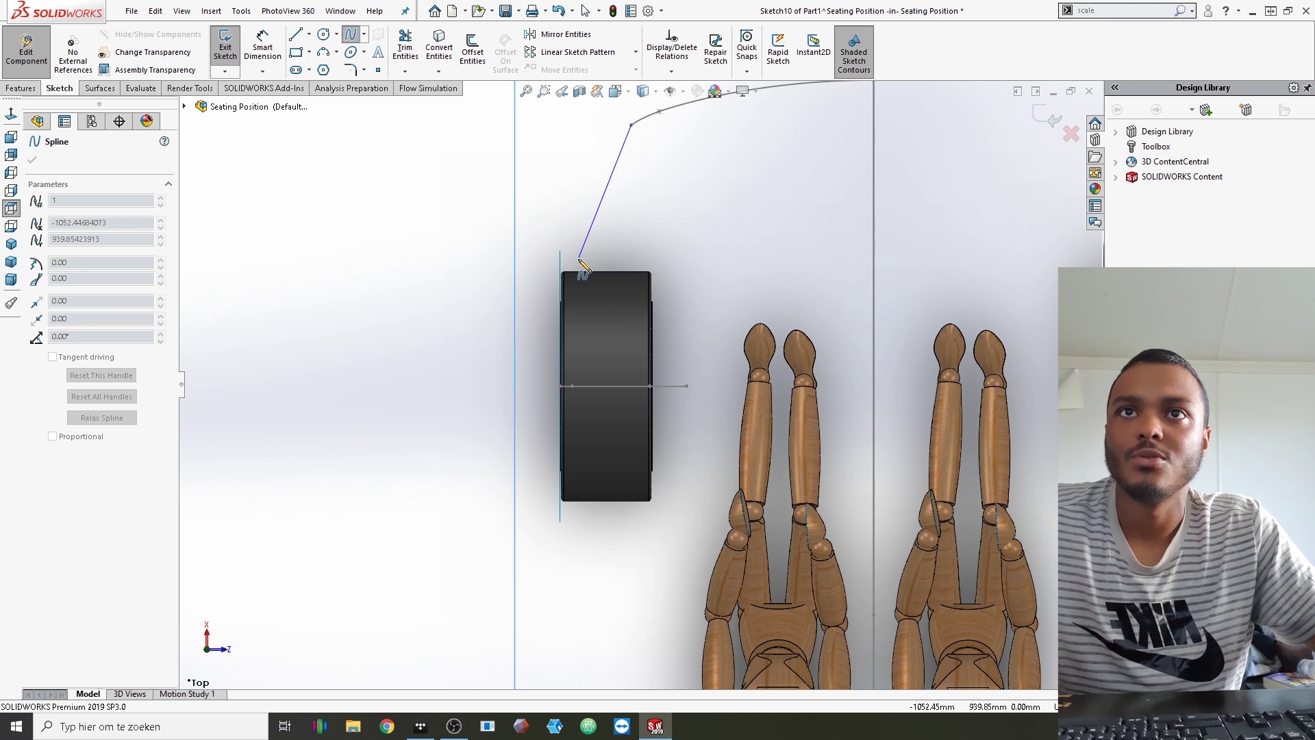
{"action": "key", "text": "Escape"}
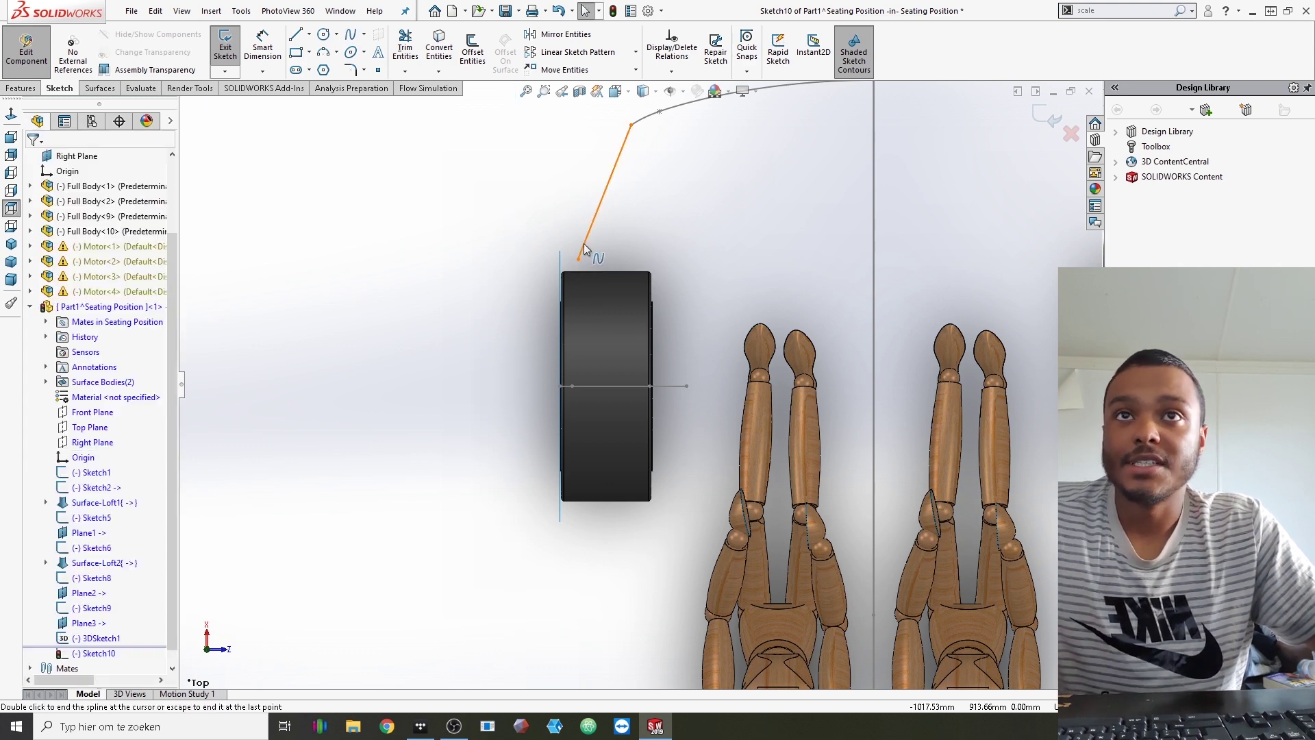
Finish the Plane3 spline and bow it outward at its front end by reshaping its tangent handle
{"action": "left_click", "coordinate": [584, 244]}
{"action": "scroll", "coordinate": [587, 245], "scroll_direction": "down", "scroll_amount": 3}
{"action": "scroll", "coordinate": [617, 234], "scroll_direction": "up", "scroll_amount": 1}
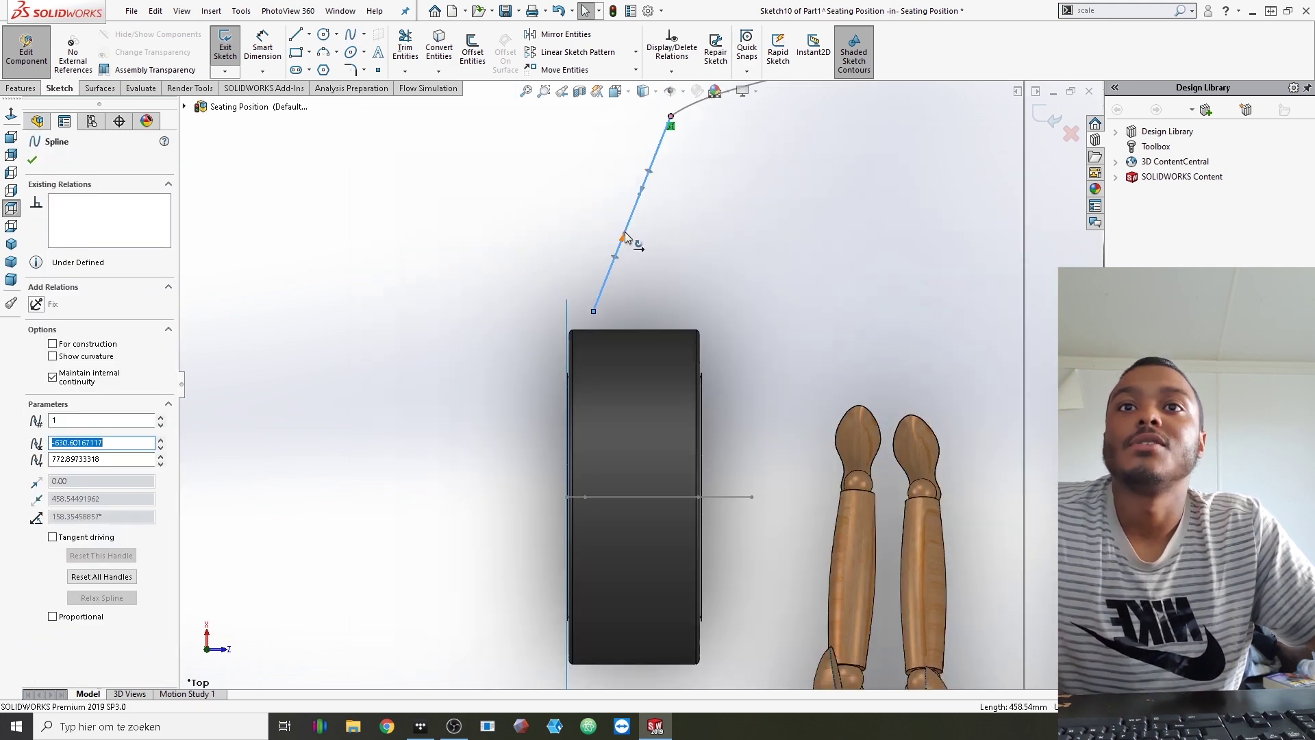
{"action": "left_click_drag", "start_coordinate": [610, 236], "coordinate": [648, 171]}
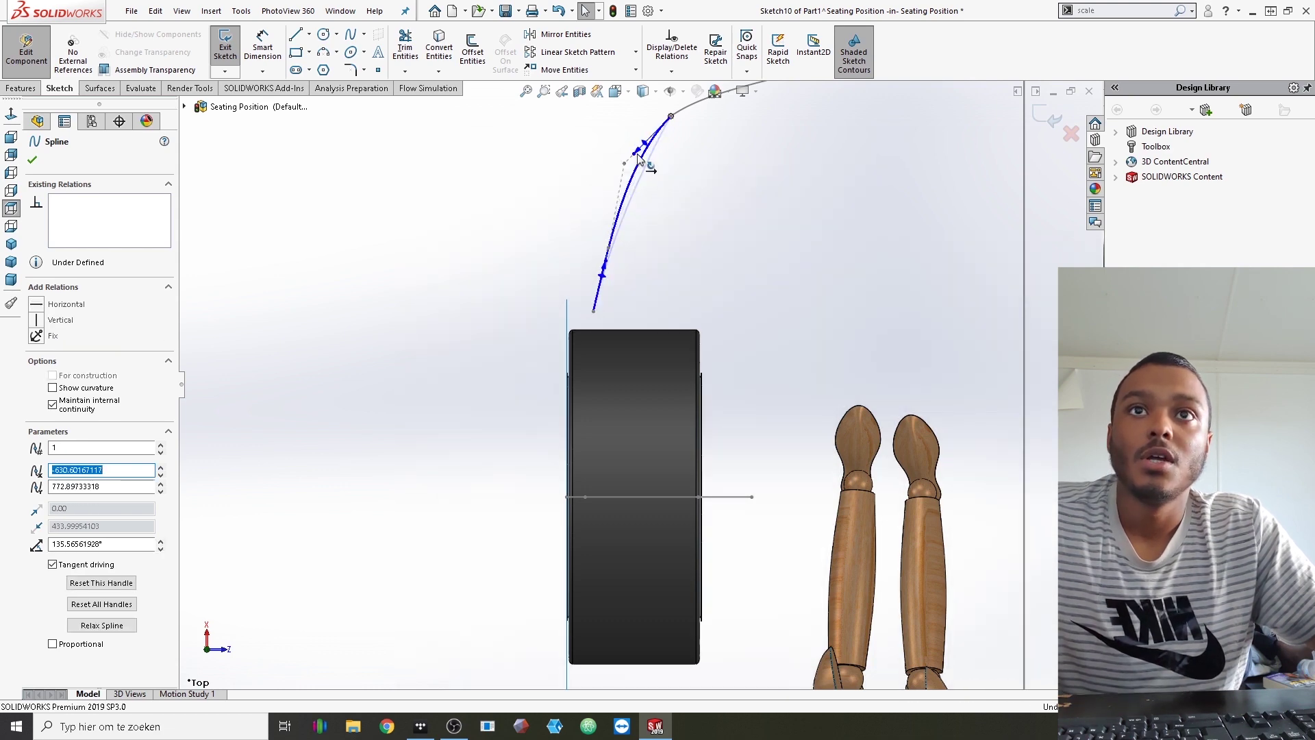
{"action": "left_click", "coordinate": [675, 207]}
Shift the spline's rear endpoint outward toward the front wheel's outer face and close the sketch
{"action": "left_click", "coordinate": [591, 313]}
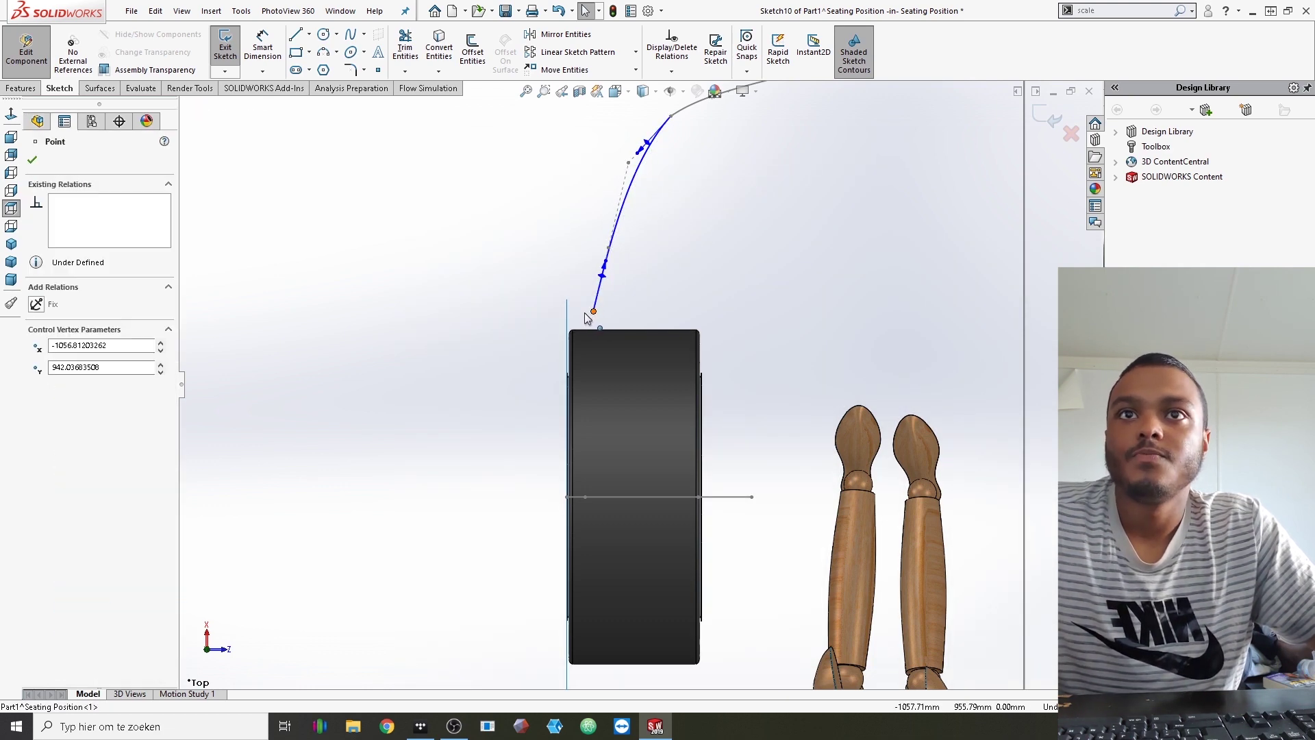
{"action": "mouse_move", "coordinate": [585, 318]}
{"action": "left_mouse_down"}
{"action": "mouse_move", "coordinate": [566, 350]}
{"action": "mouse_move", "coordinate": [584, 315]}
{"action": "left_mouse_up"}
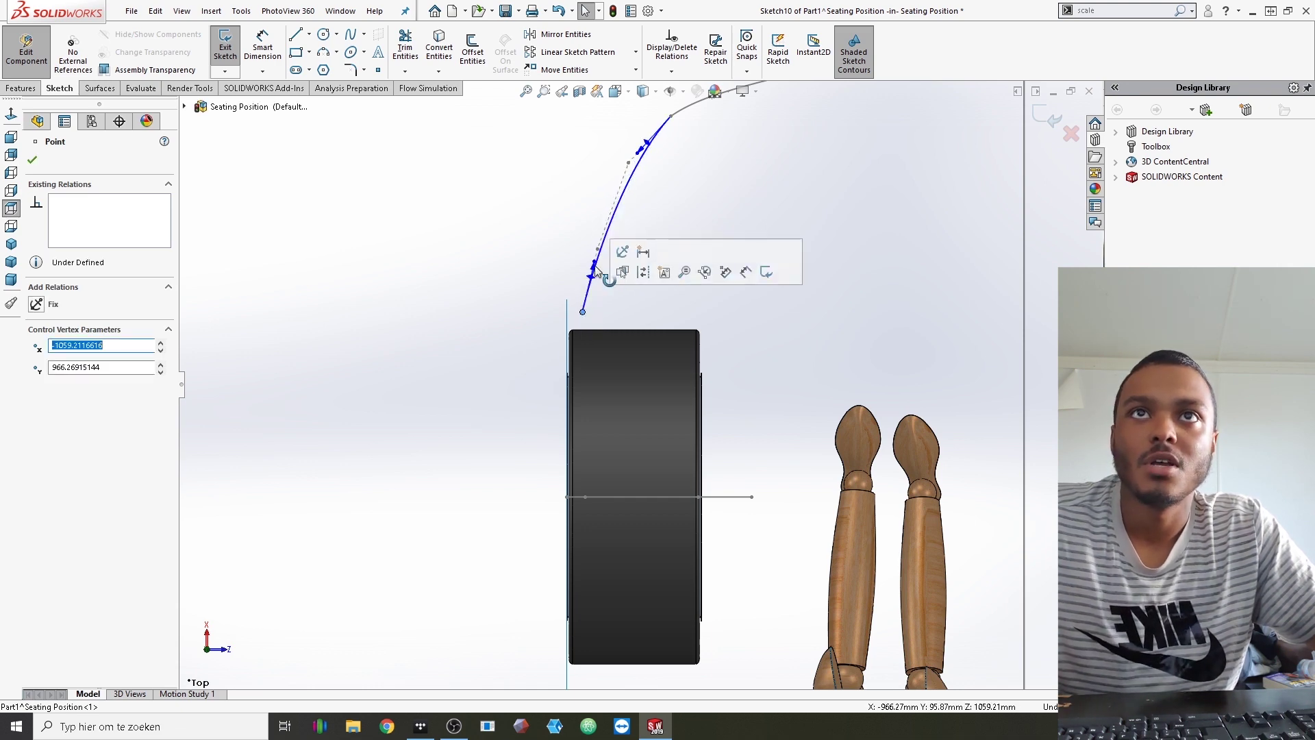
{"action": "scroll", "coordinate": [639, 384], "scroll_direction": "up", "scroll_amount": 5}
{"action": "left_click", "coordinate": [690, 319]}
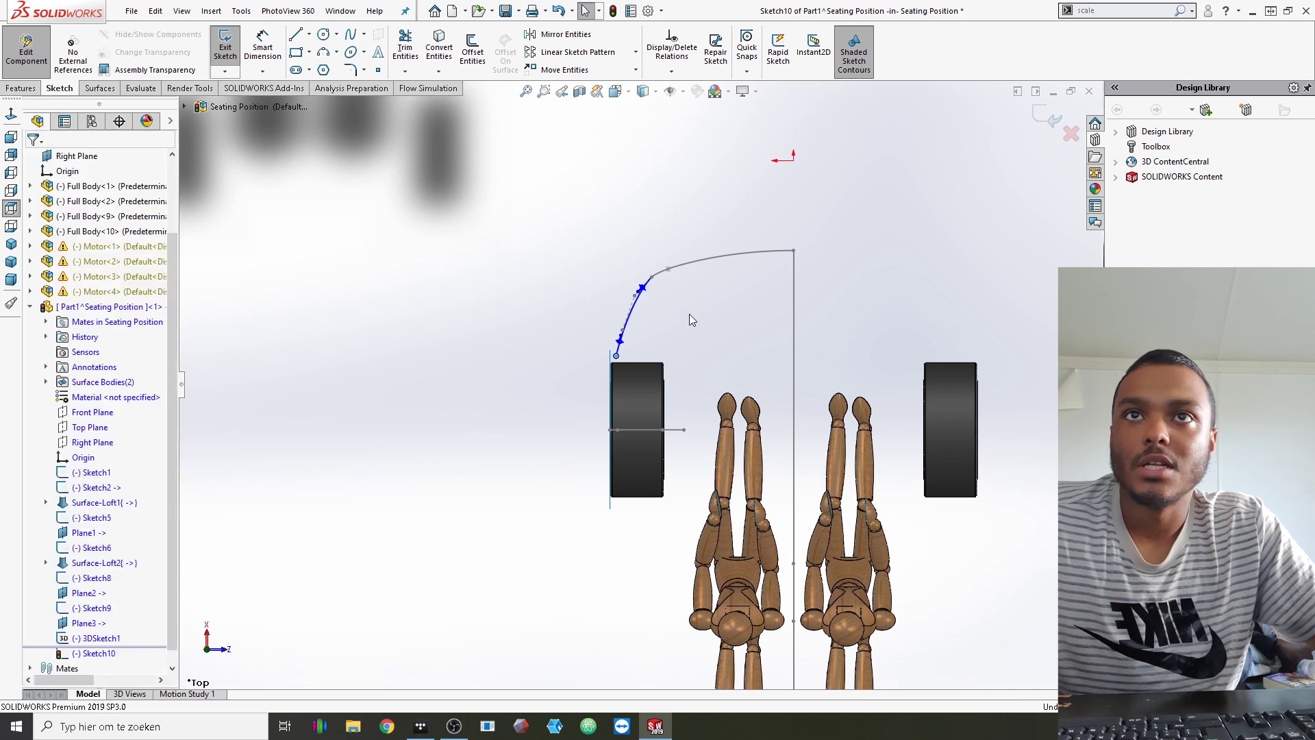
{"action": "scroll", "coordinate": [699, 295], "scroll_direction": "down", "scroll_amount": 5}
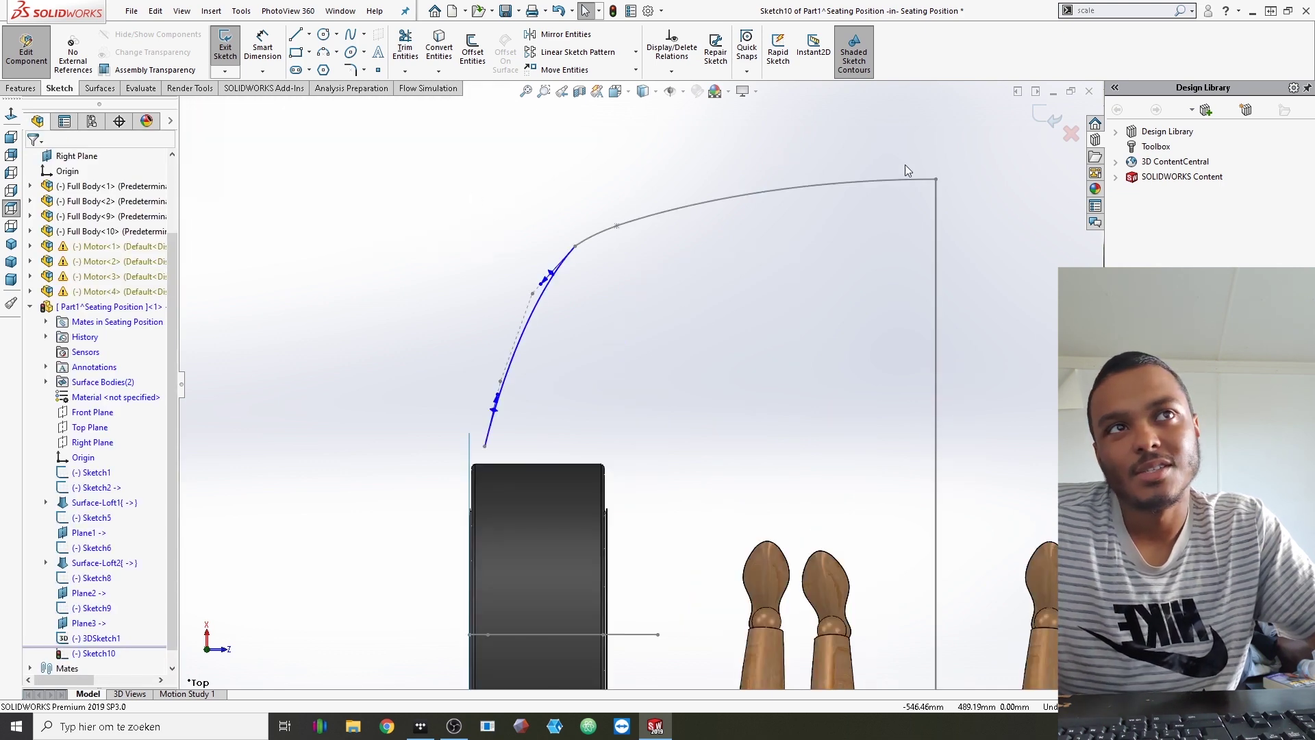
{"action": "left_click", "coordinate": [224, 71]}
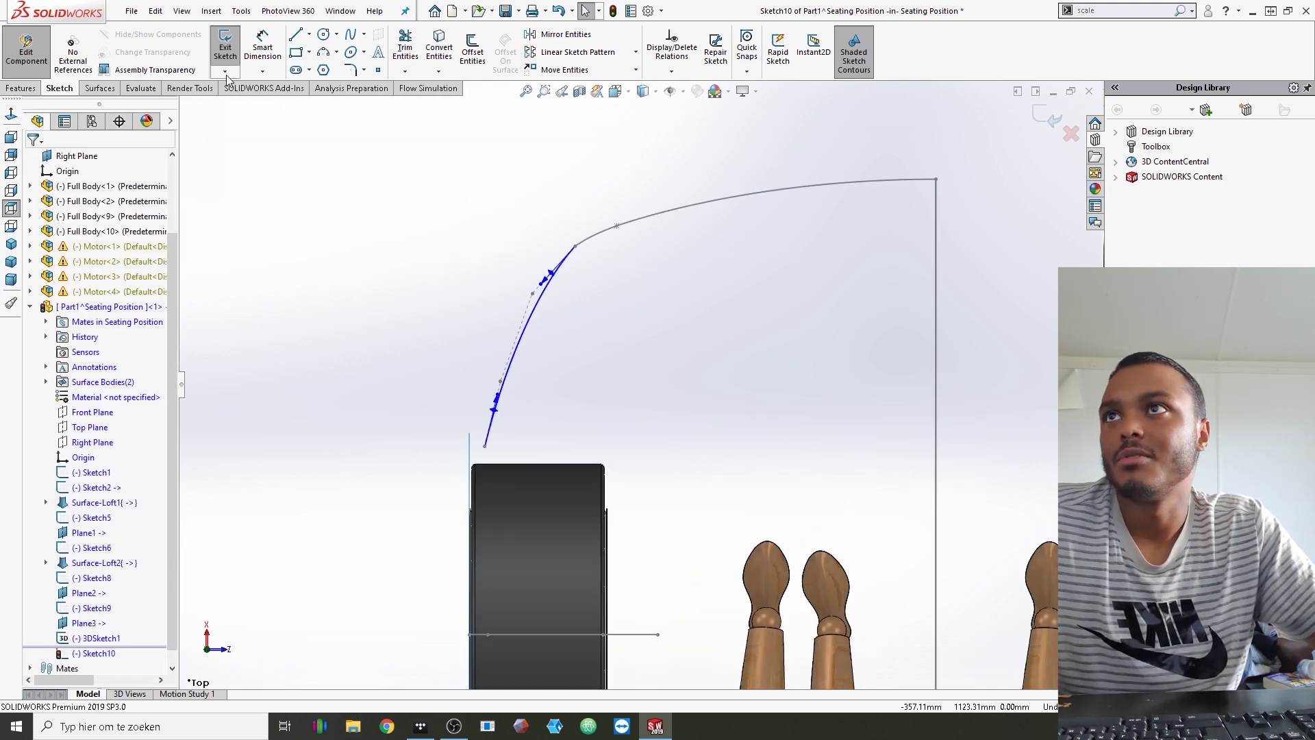
Reopen the front 3D sketch and move its spline's outer endpoint slightly rearward and outward on Plane1
{"action": "left_click", "coordinate": [594, 236]}
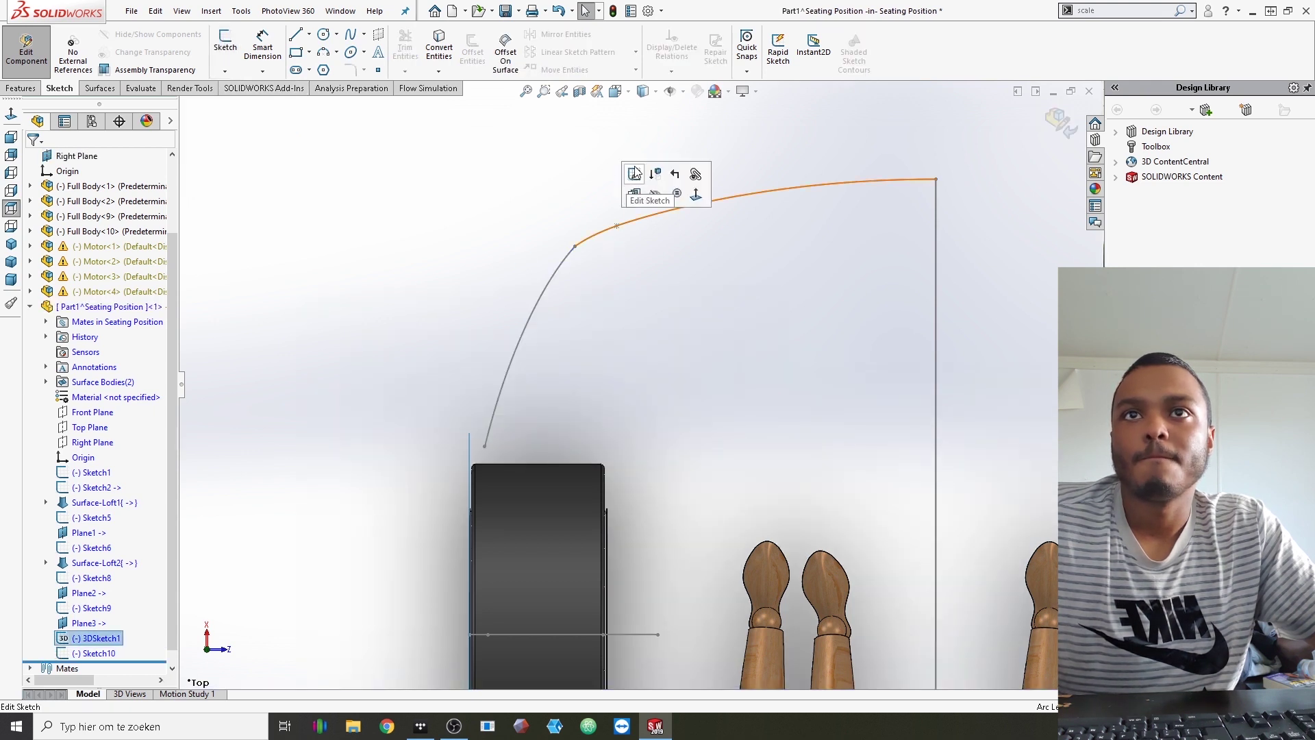
{"action": "double_click", "coordinate": [579, 254]}
{"action": "left_click", "coordinate": [571, 259]}
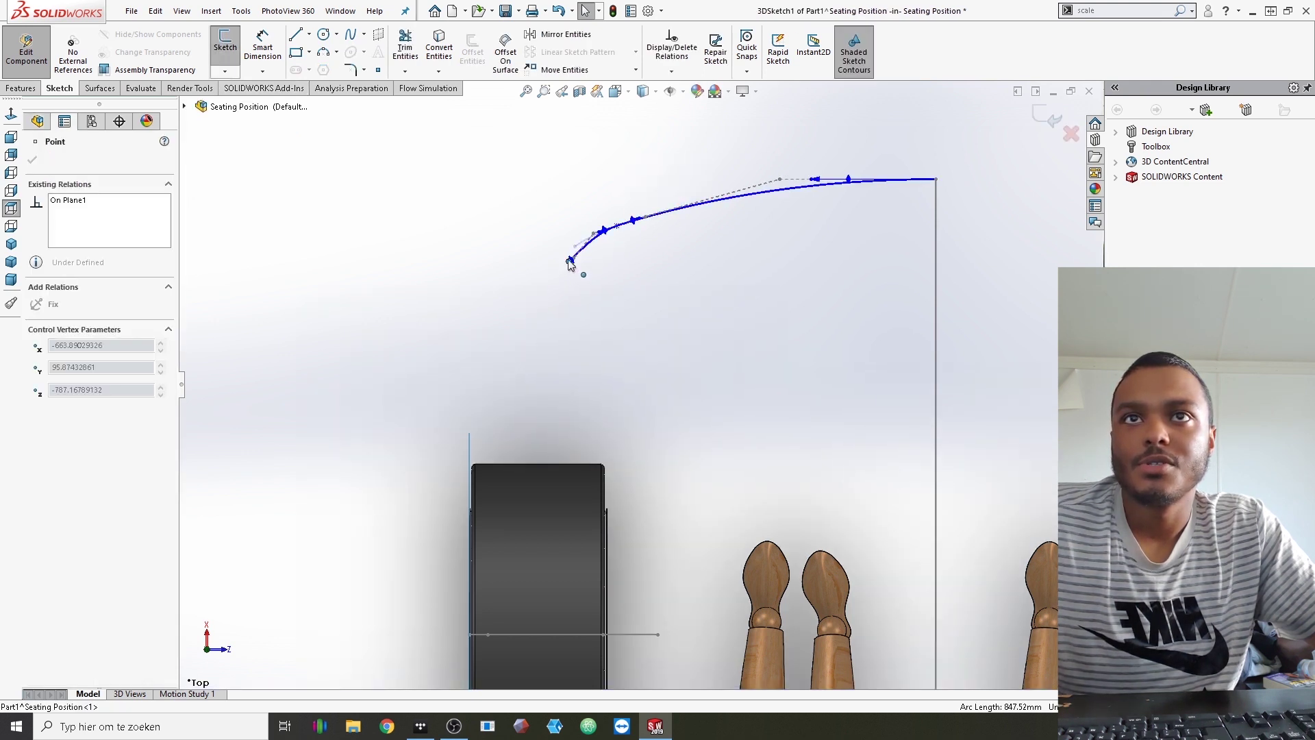
{"action": "left_click_drag", "start_coordinate": [569, 260], "coordinate": [616, 229]}
{"action": "scroll", "coordinate": [628, 246], "scroll_direction": "down", "scroll_amount": 4}
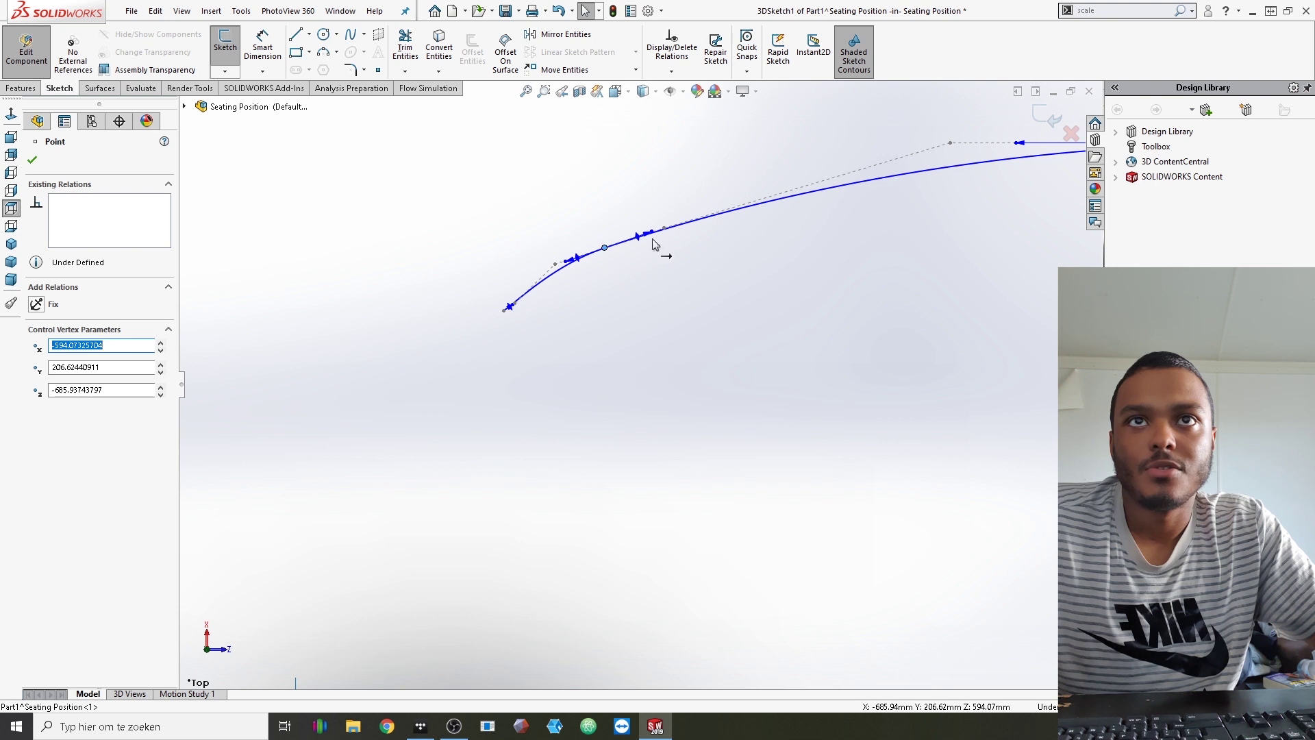
Adjust the control polygon points on both sides of the 3D spline's middle point to smooth the bend there
{"action": "left_click", "coordinate": [677, 219]}
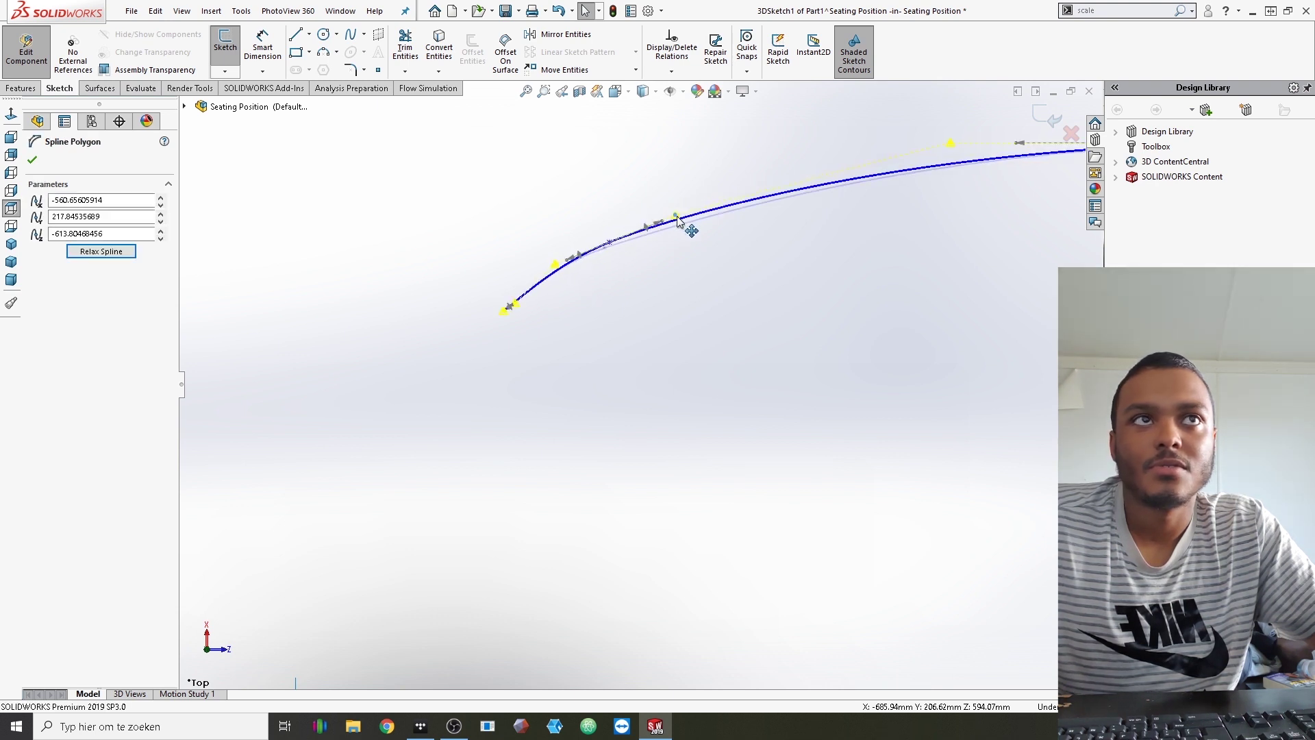
{"action": "left_click_drag", "start_coordinate": [678, 222], "coordinate": [680, 252]}
{"action": "left_click_drag", "start_coordinate": [556, 268], "coordinate": [563, 270]}
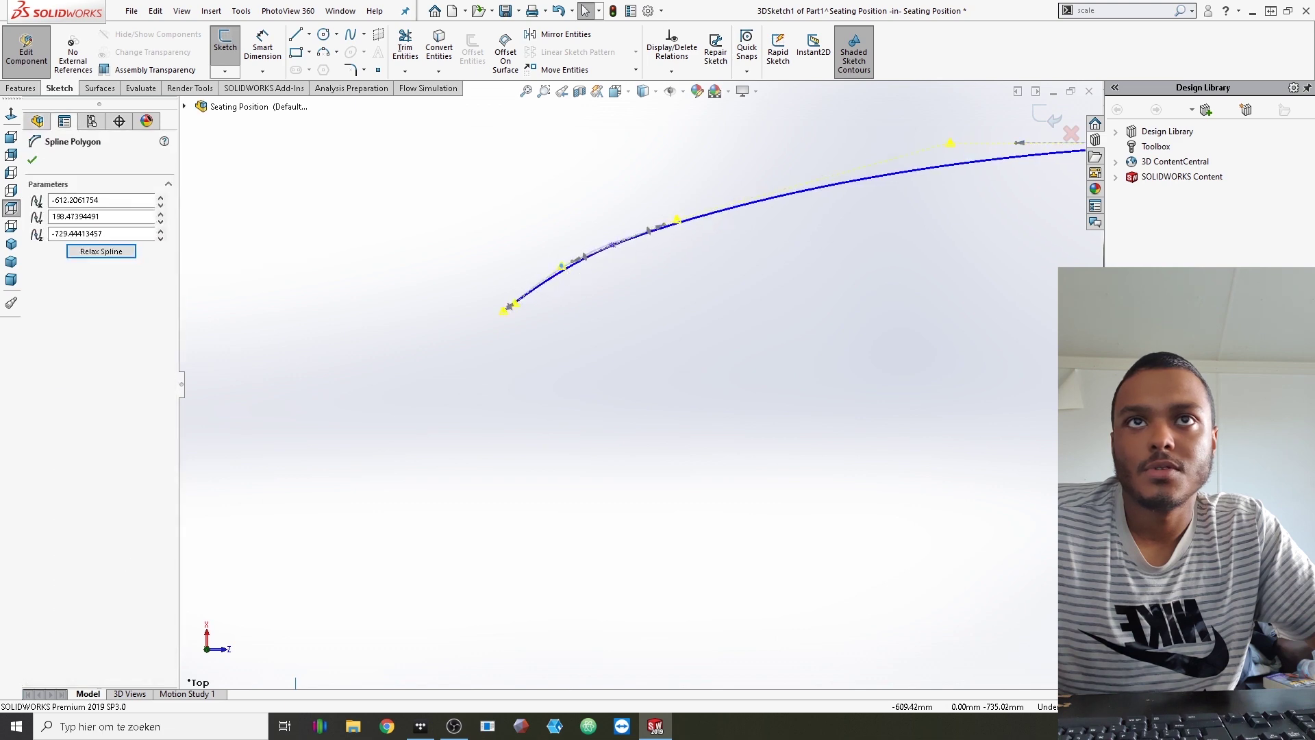
{"action": "key", "text": "Escape"}
{"action": "left_click", "coordinate": [685, 230]}
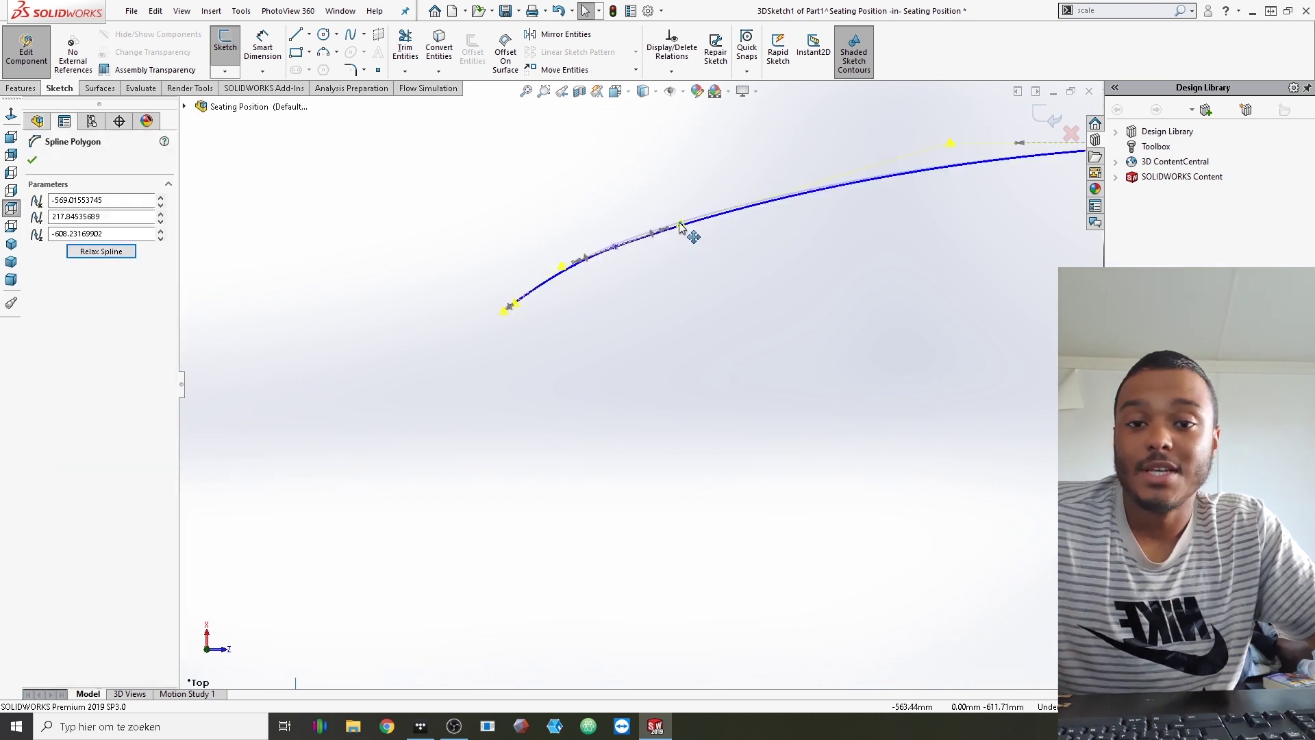
{"action": "key", "text": "Escape"}
Fine-tune the control point nearest the 3D spline's outer end to smooth its curve and close the 3D sketch
{"action": "scroll", "coordinate": [712, 288], "scroll_direction": "up", "scroll_amount": 5}
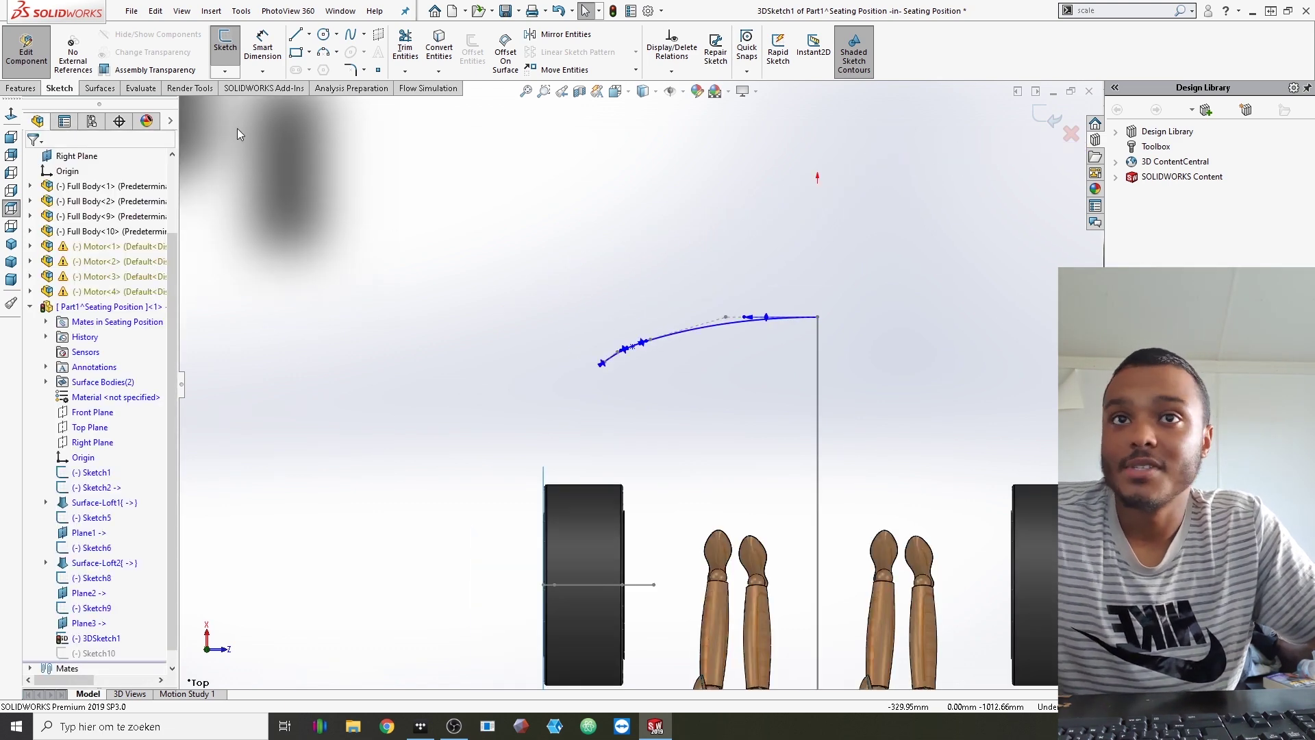
{"action": "scroll", "coordinate": [340, 419], "scroll_direction": "down", "scroll_amount": 5}
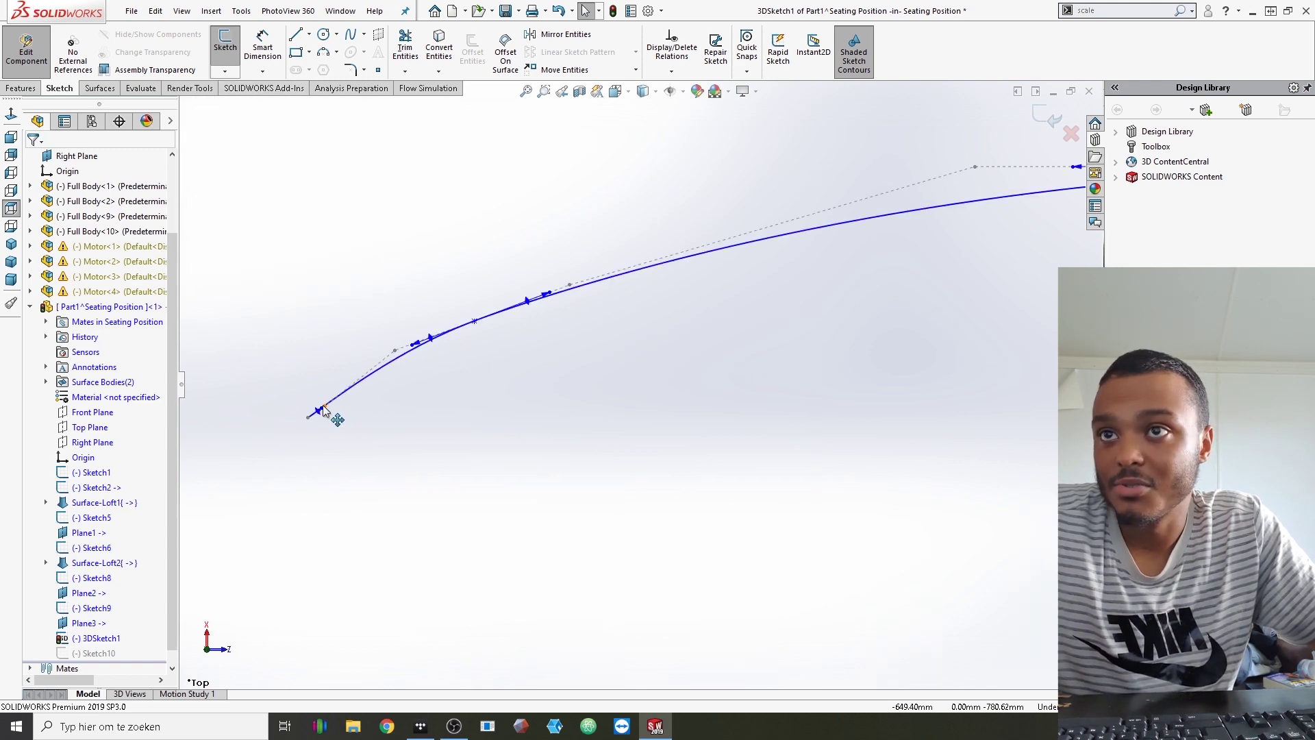
{"action": "left_click", "coordinate": [324, 405]}
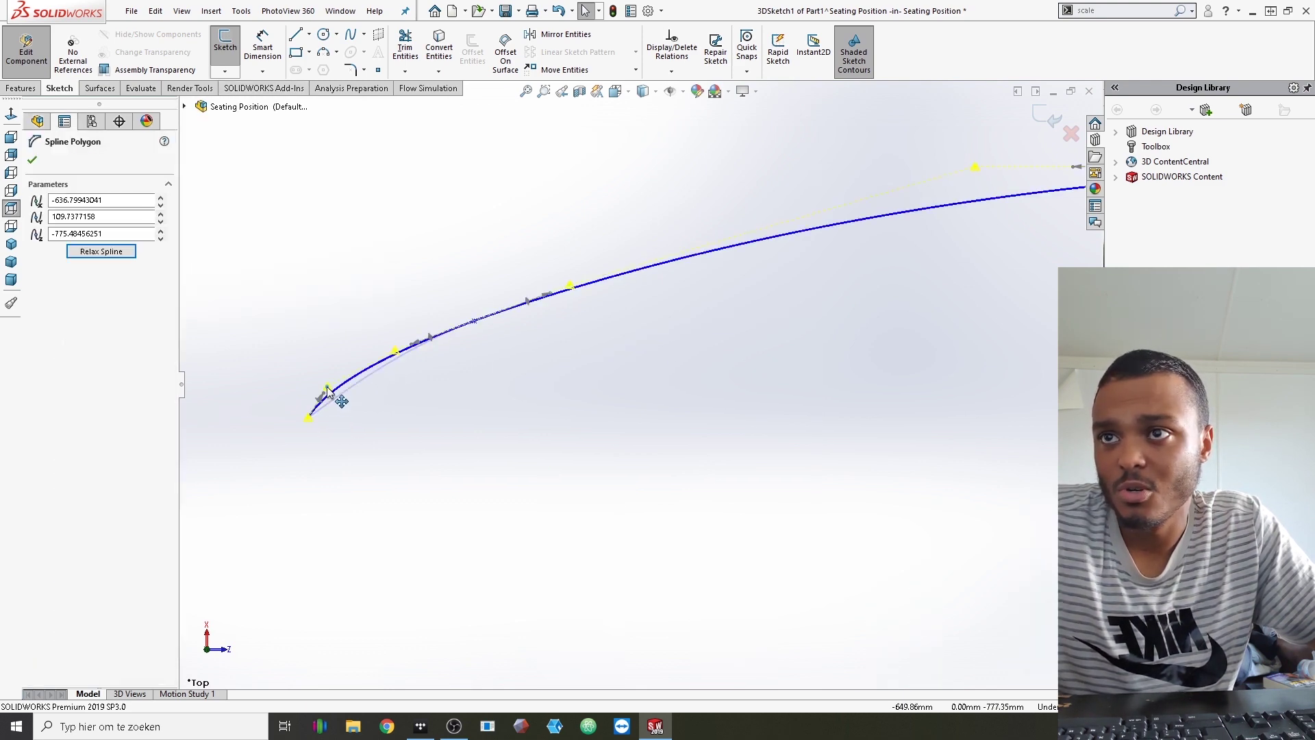
{"action": "left_click_drag", "start_coordinate": [328, 401], "coordinate": [330, 402]}
{"action": "left_click", "coordinate": [396, 426]}
{"action": "scroll", "coordinate": [449, 313], "scroll_direction": "up", "scroll_amount": 4}
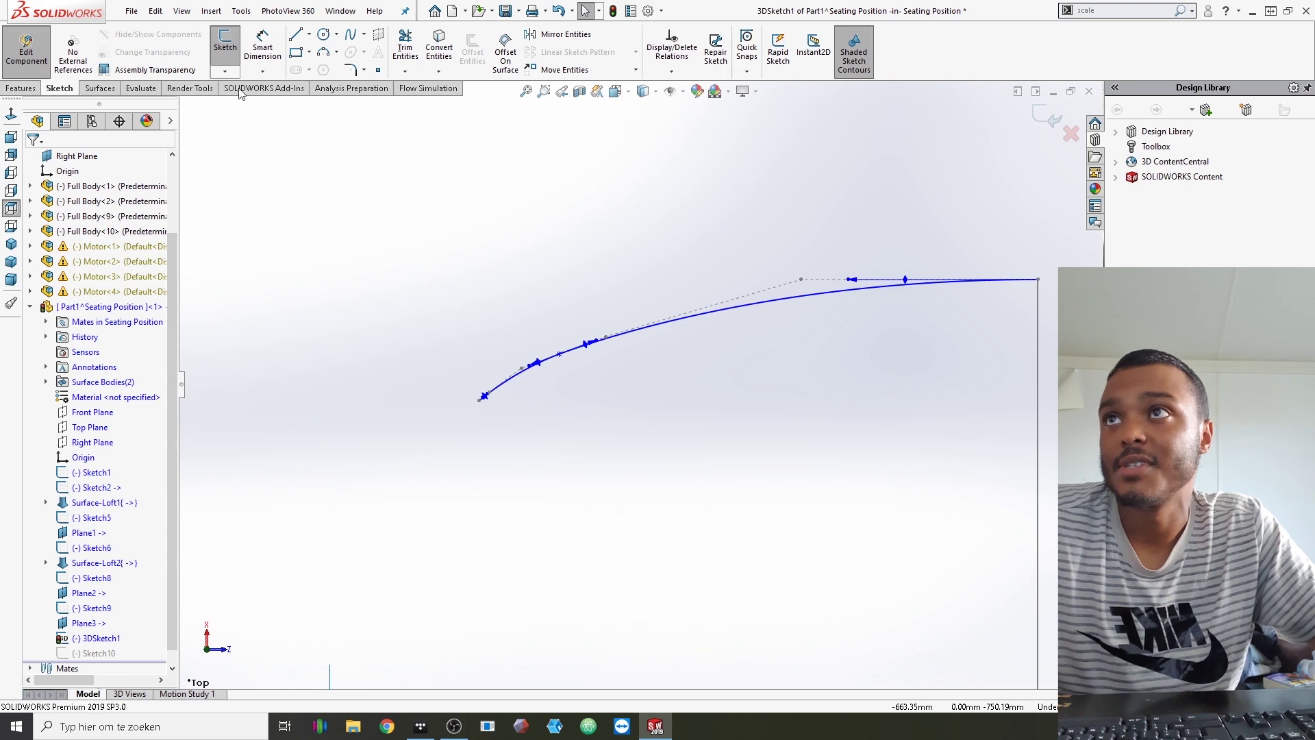
{"action": "left_click", "coordinate": [228, 60]}
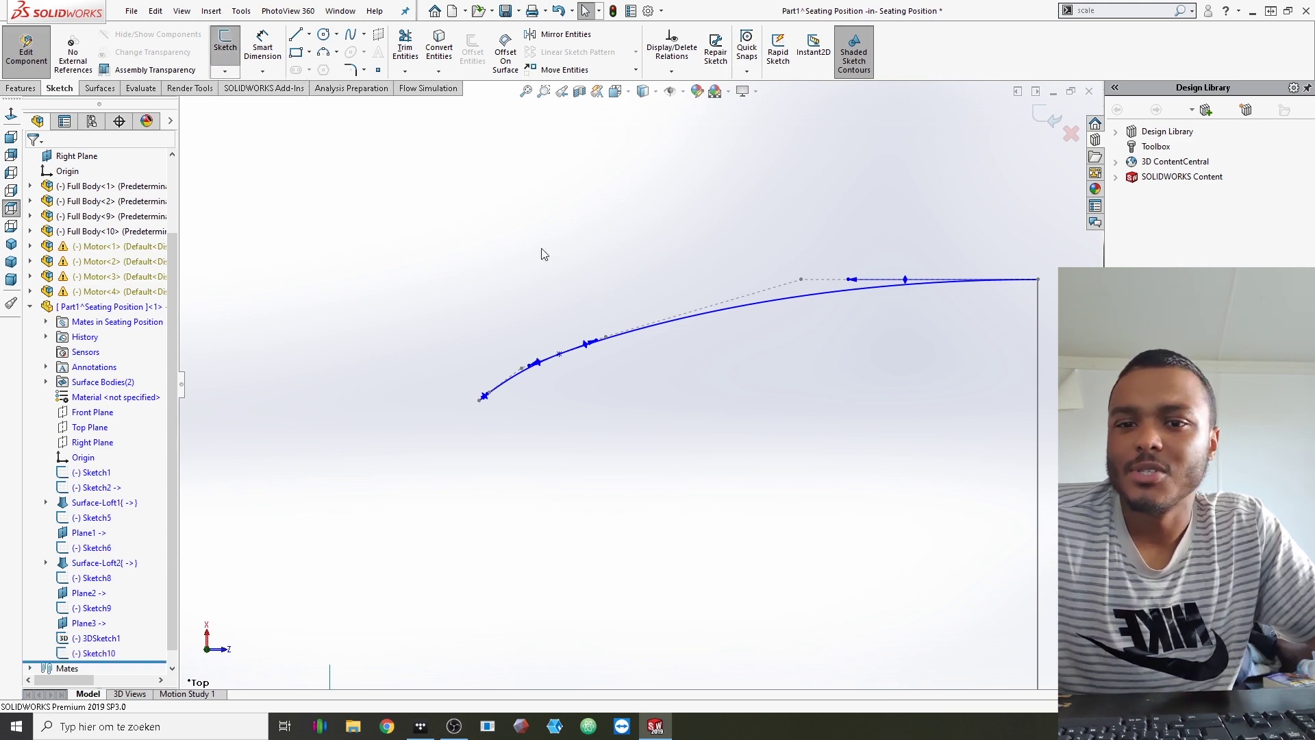
Examine the joined front splines against the front wheel, wheel arch, mannequins and side profile from oblique, front and side angles
{"action": "scroll", "coordinate": [561, 296], "scroll_direction": "up", "scroll_amount": 6}
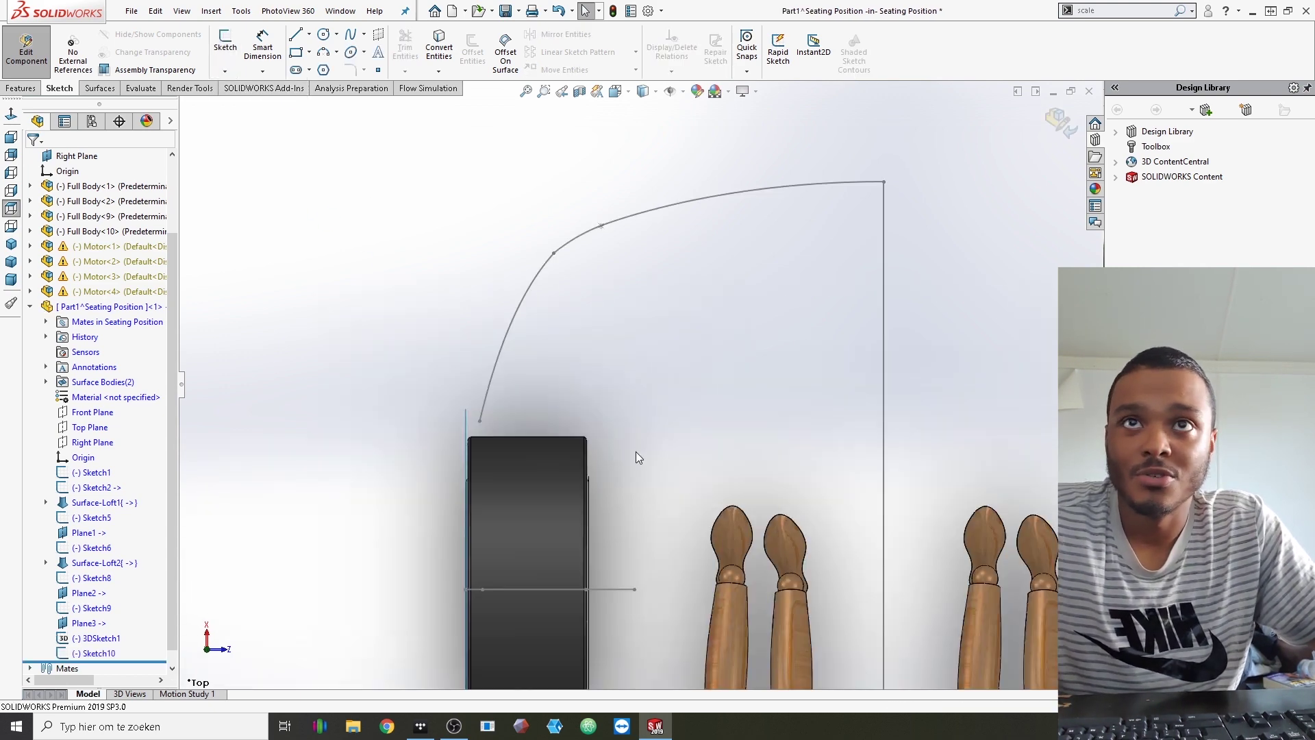
{"action": "middle_click_drag", "start_coordinate": [478, 346], "coordinate": [683, 206]}
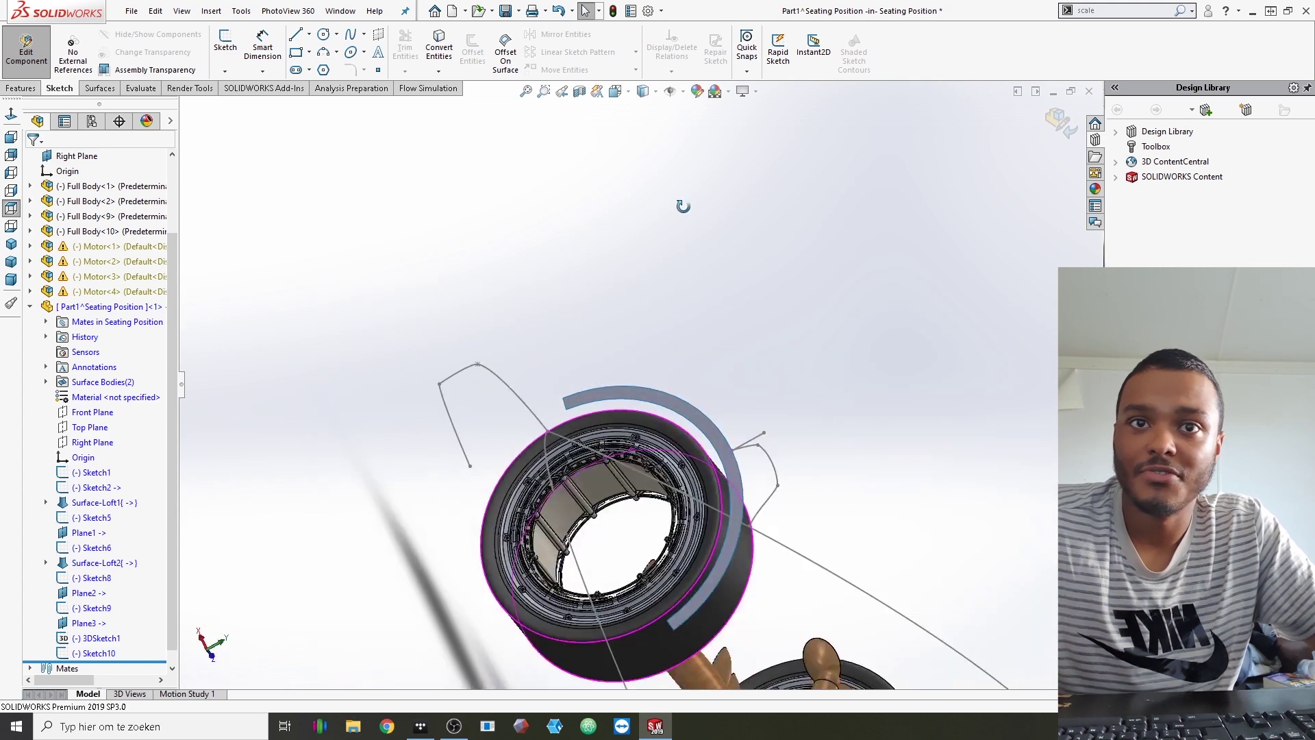
{"action": "middle_click_drag", "start_coordinate": [771, 340], "coordinate": [738, 431]}
{"action": "scroll", "coordinate": [738, 432], "scroll_direction": "up", "scroll_amount": 1}
{"action": "scroll", "coordinate": [645, 413], "scroll_direction": "up", "scroll_amount": 3}
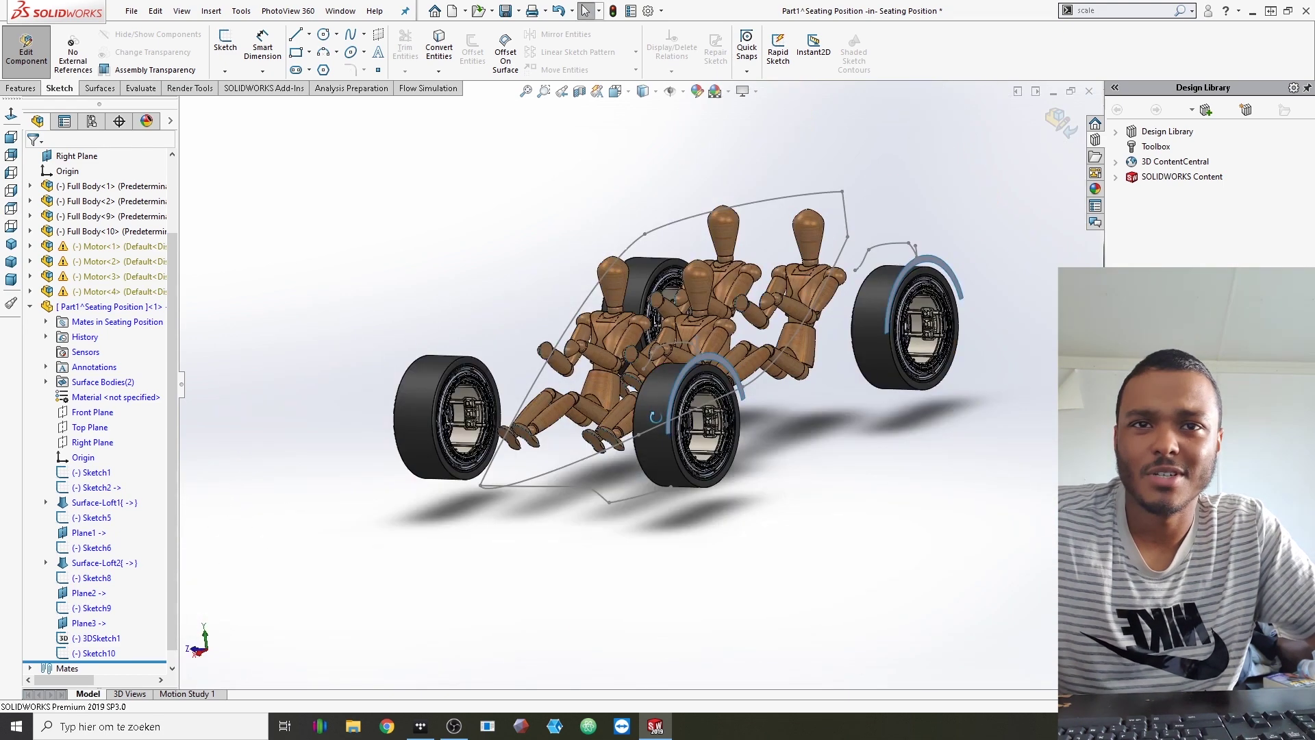
{"action": "middle_click_drag", "start_coordinate": [656, 418], "coordinate": [665, 442]}
{"action": "scroll", "coordinate": [661, 521], "scroll_direction": "down", "scroll_amount": 3}
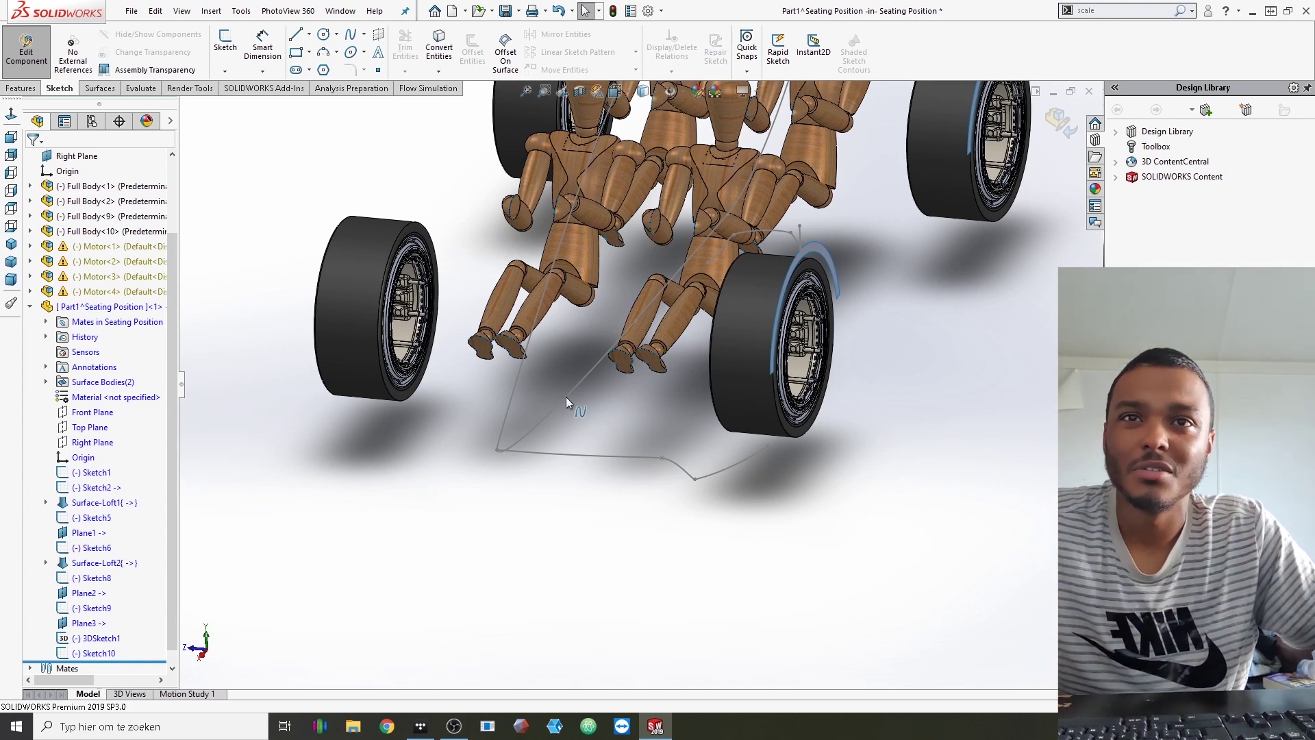
{"action": "middle_click_drag", "start_coordinate": [585, 378], "coordinate": [612, 334]}
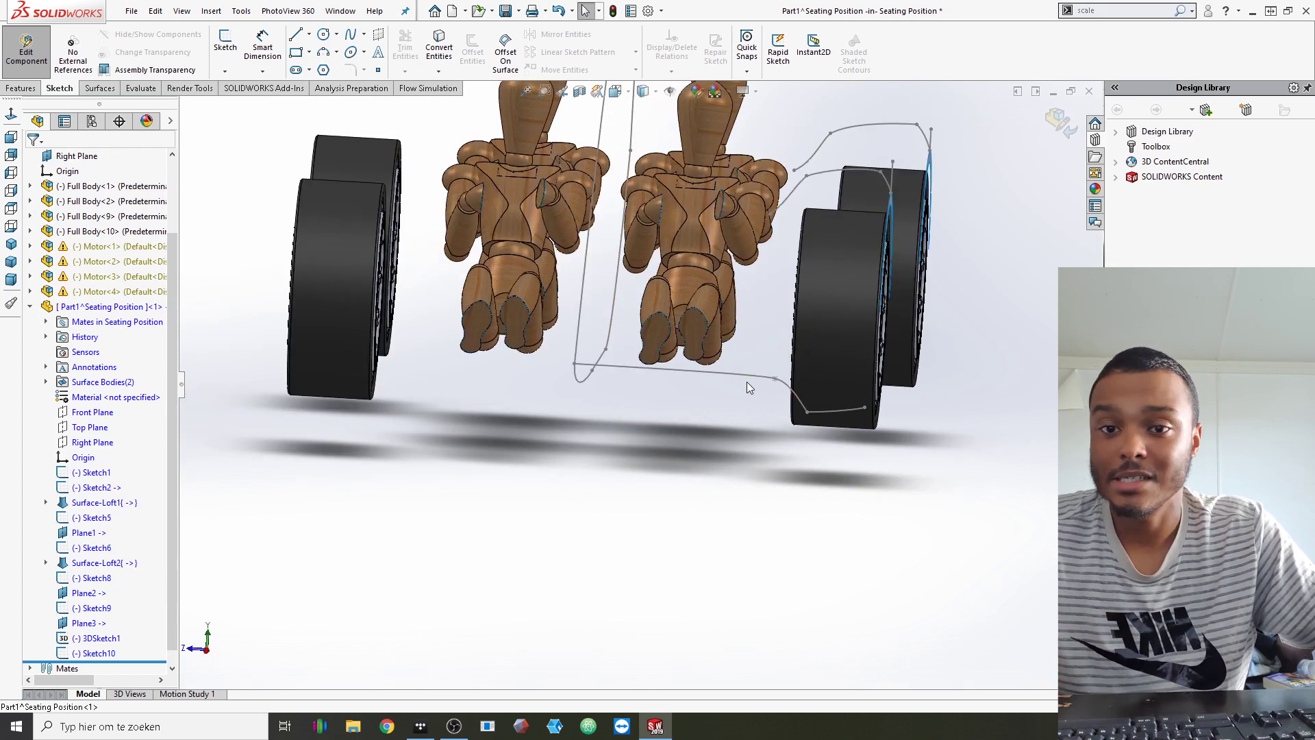
{"action": "mouse_move", "coordinate": [715, 397]}
{"action": "middle_mouse_down"}
{"action": "mouse_move", "coordinate": [682, 390]}
{"action": "mouse_move", "coordinate": [712, 430]}
{"action": "mouse_move", "coordinate": [738, 409]}
{"action": "mouse_move", "coordinate": [652, 391]}
{"action": "mouse_move", "coordinate": [642, 414]}
{"action": "mouse_move", "coordinate": [681, 449]}
{"action": "mouse_move", "coordinate": [713, 368]}
{"action": "middle_mouse_up"}
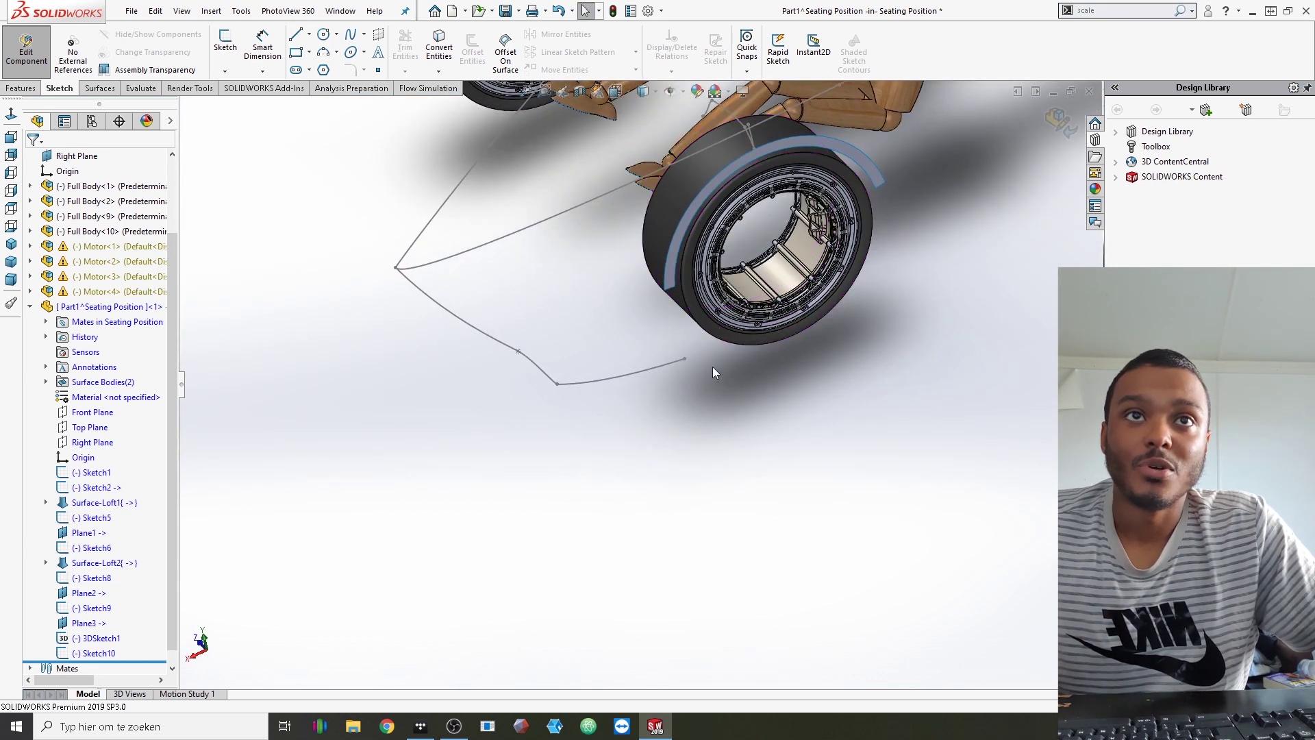
{"action": "scroll", "coordinate": [716, 368], "scroll_direction": "down", "scroll_amount": 5}
{"action": "scroll", "coordinate": [734, 309], "scroll_direction": "up", "scroll_amount": 3}
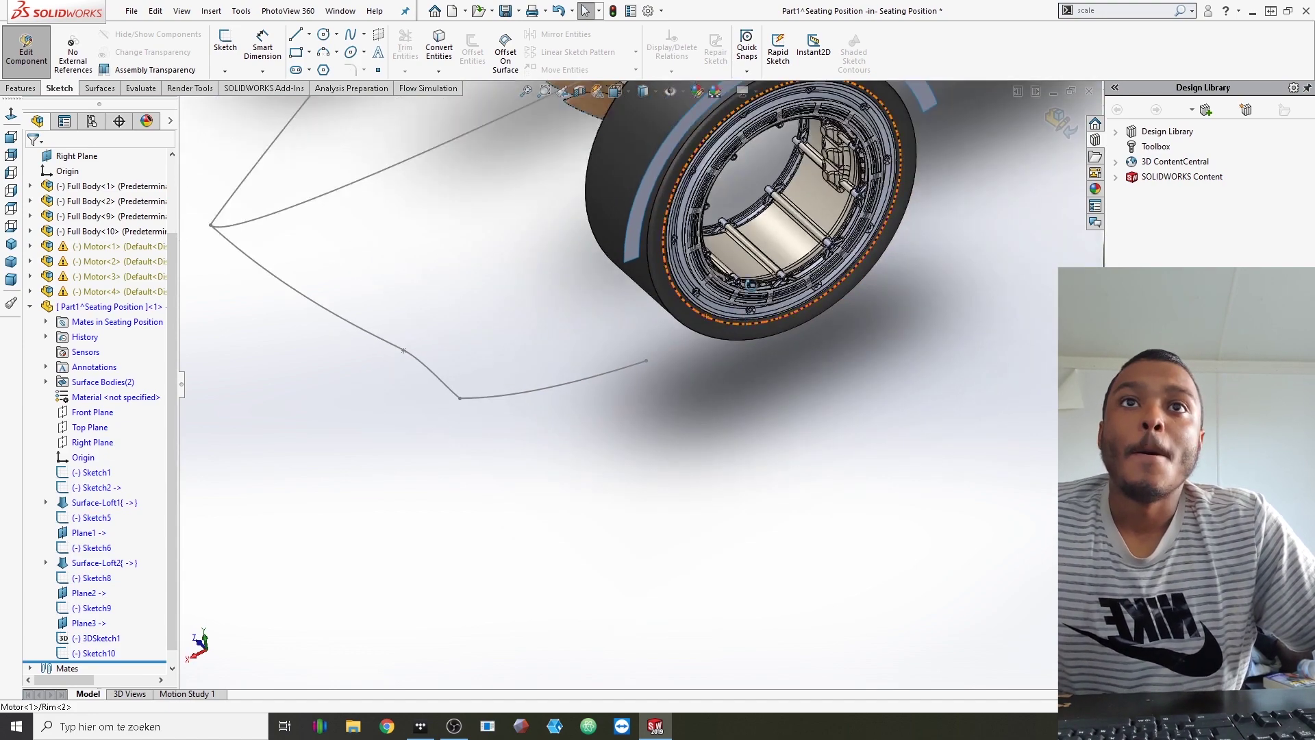
{"action": "middle_click_drag", "start_coordinate": [734, 308], "coordinate": [688, 230]}
{"action": "scroll", "coordinate": [731, 211], "scroll_direction": "up", "scroll_amount": 3}
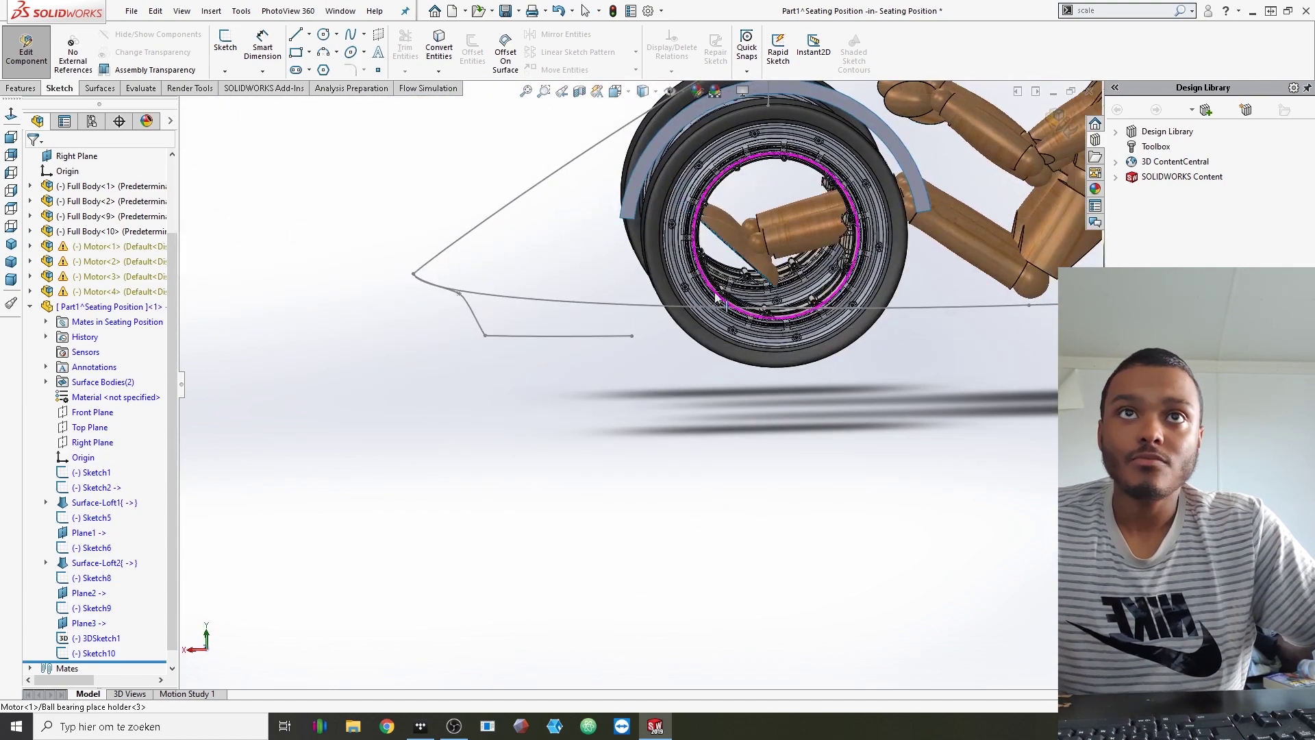